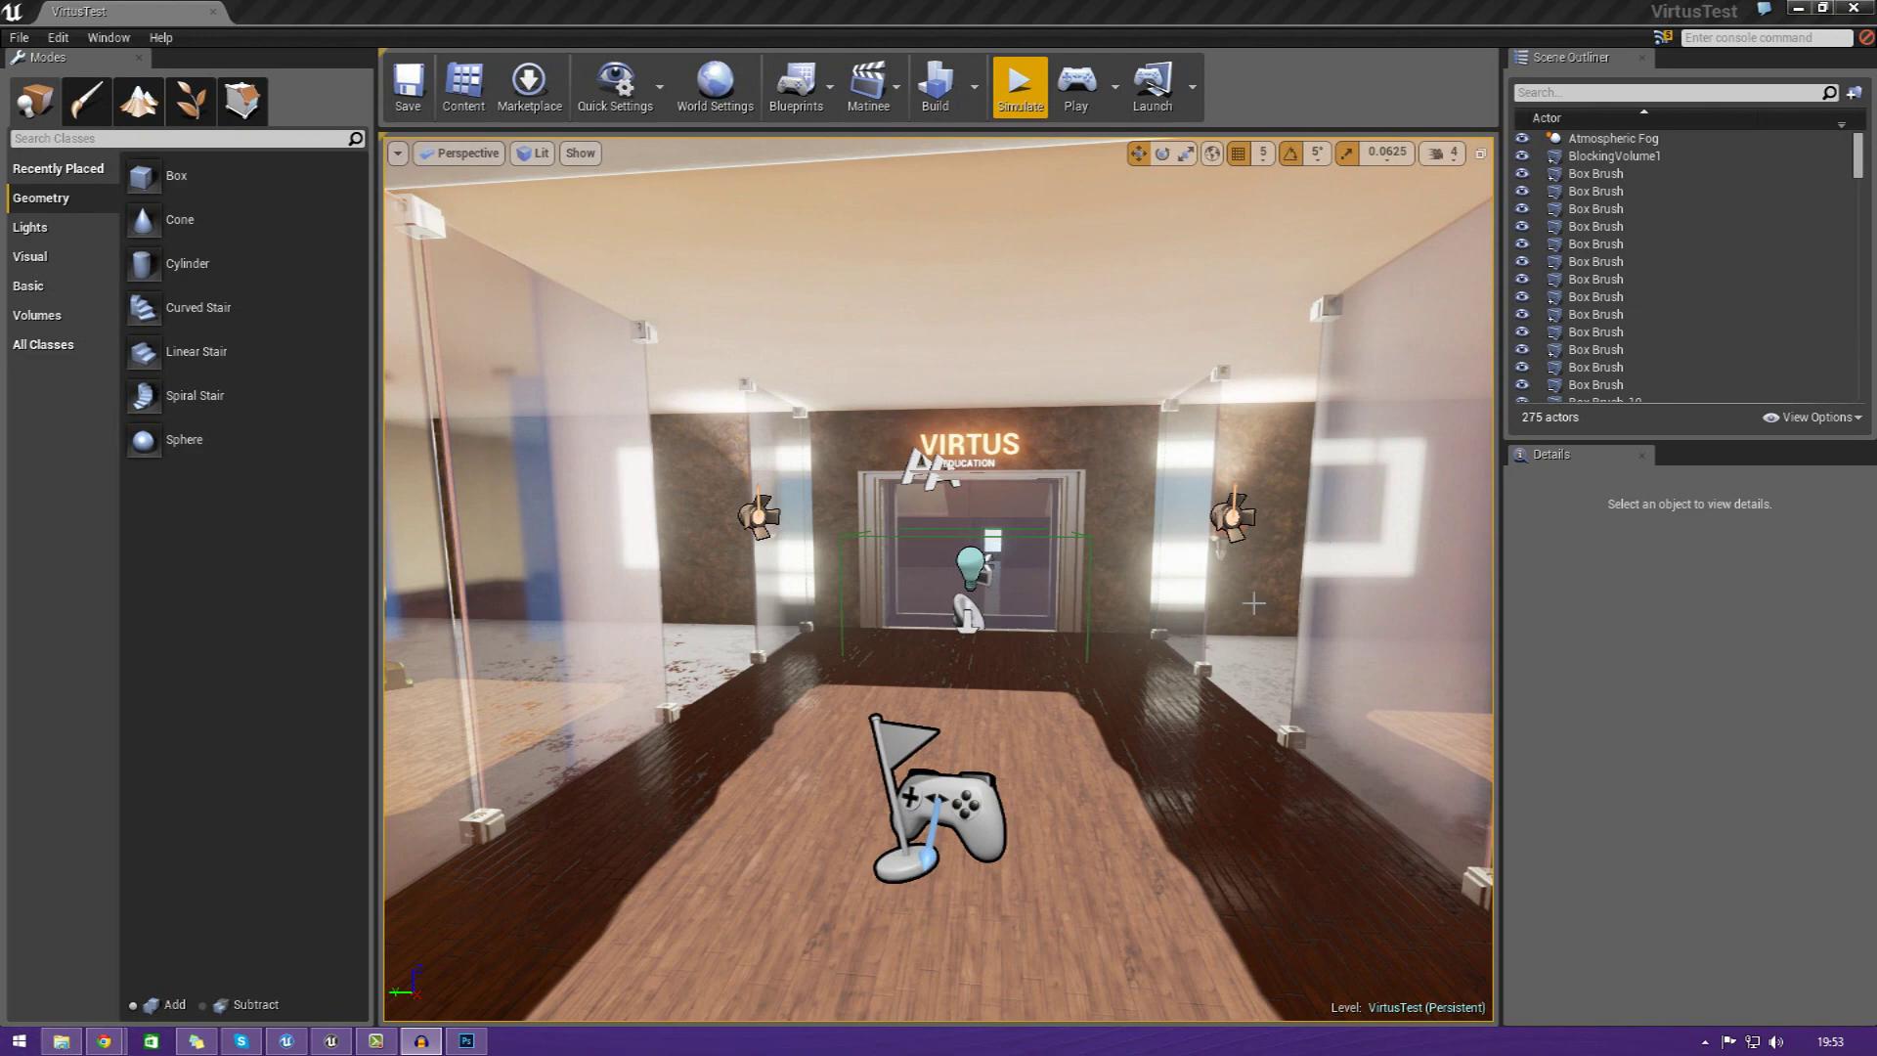
# - Look around the level and examine the shiny yellow-green material preview mesh in the side room from several angles
pyautogui.moveTo(1173, 440); pyautogui.dragTo(1159, 440, button='right')
pyautogui.moveTo(1117, 588)
pyautogui.mouseDown(button='right')
pyautogui.moveTo(1149, 580)
pyautogui.moveTo(753, 591)
pyautogui.moveTo(1075, 576)
pyautogui.moveTo(1251, 509)
pyautogui.moveTo(1153, 685)
pyautogui.moveTo(1261, 577)
pyautogui.moveTo(1290, 594)
pyautogui.moveTo(1153, 596)
pyautogui.mouseUp(button='right')
pyautogui.press('w')
pyautogui.press('s')
pyautogui.press('s')
pyautogui.press('w')
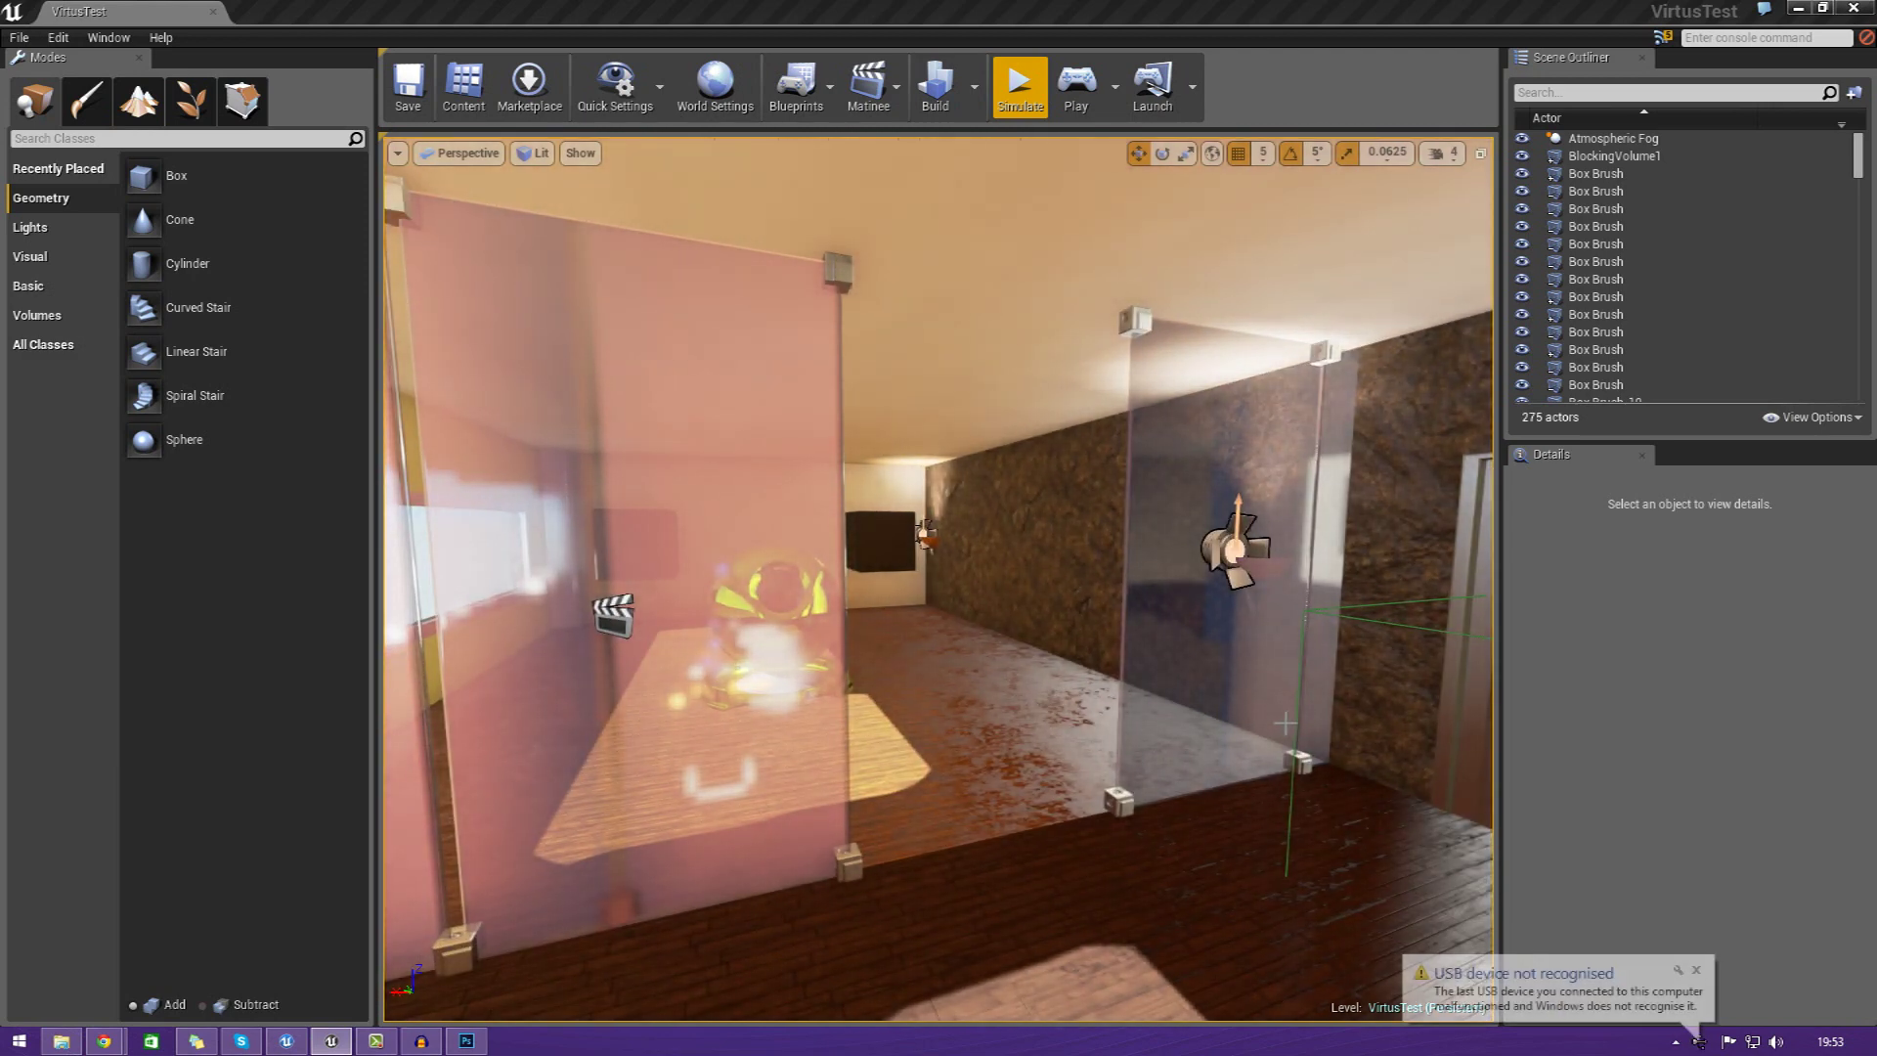
pyautogui.click(1697, 972)
pyautogui.press('w')
pyautogui.moveTo(1369, 743); pyautogui.dragTo(1173, 743, button='right')
pyautogui.press('w')
pyautogui.press('s')
pyautogui.press('w')
pyautogui.press('w')
pyautogui.press('s')
pyautogui.press('w')
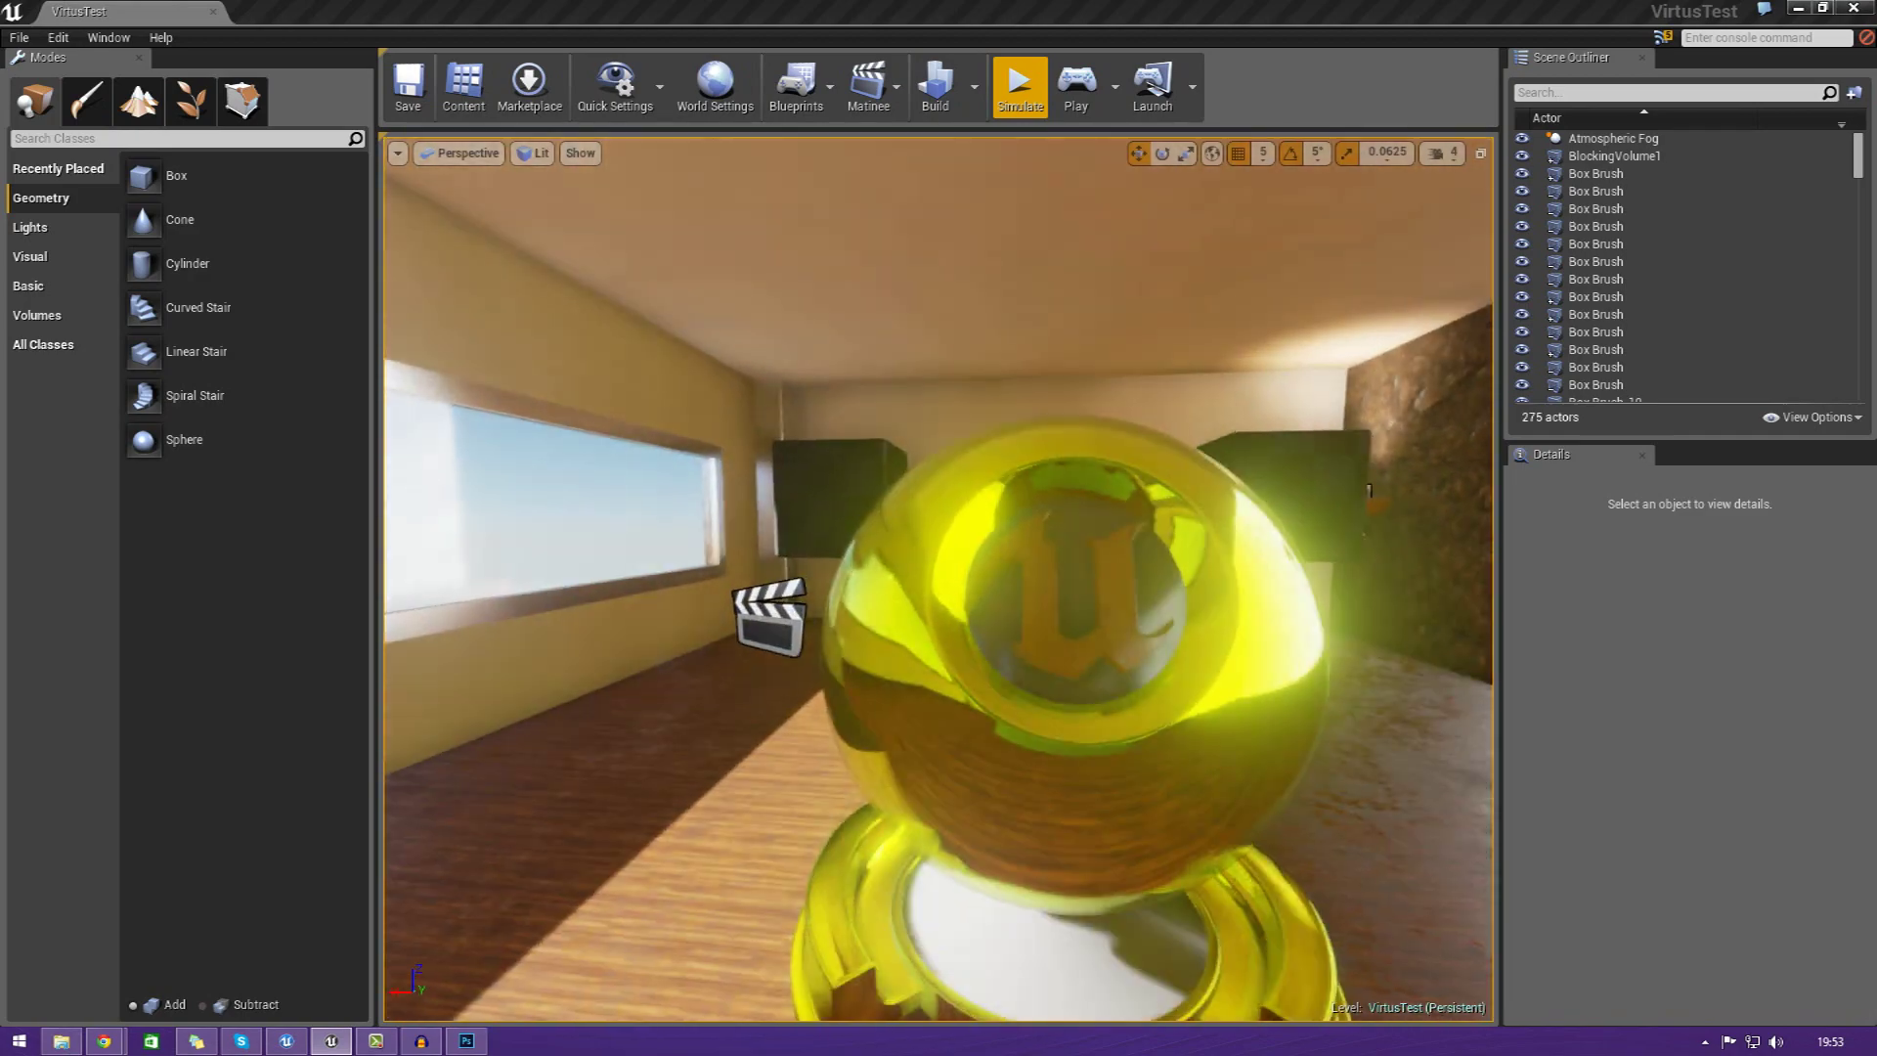
pyautogui.moveTo(841, 587); pyautogui.dragTo(1325, 811, button='right')
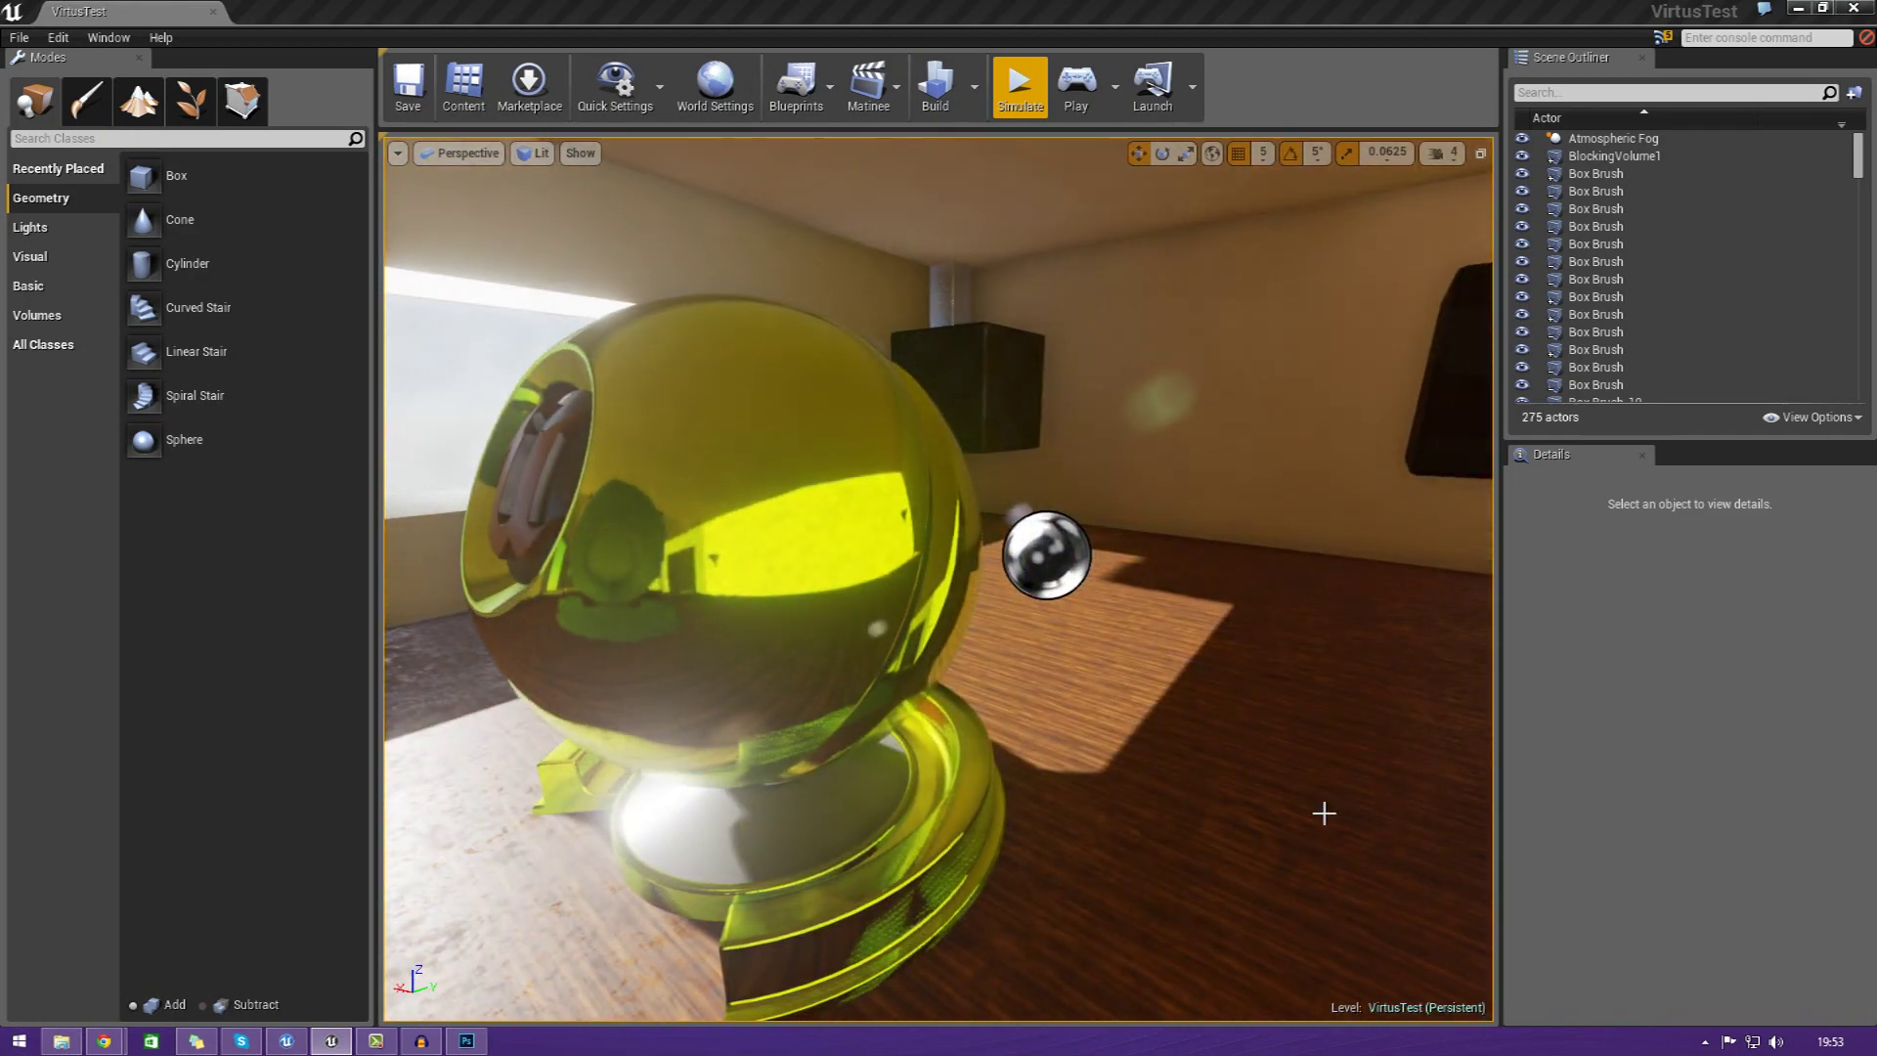
pyautogui.moveTo(1289, 792); pyautogui.dragTo(1262, 706, button='right')
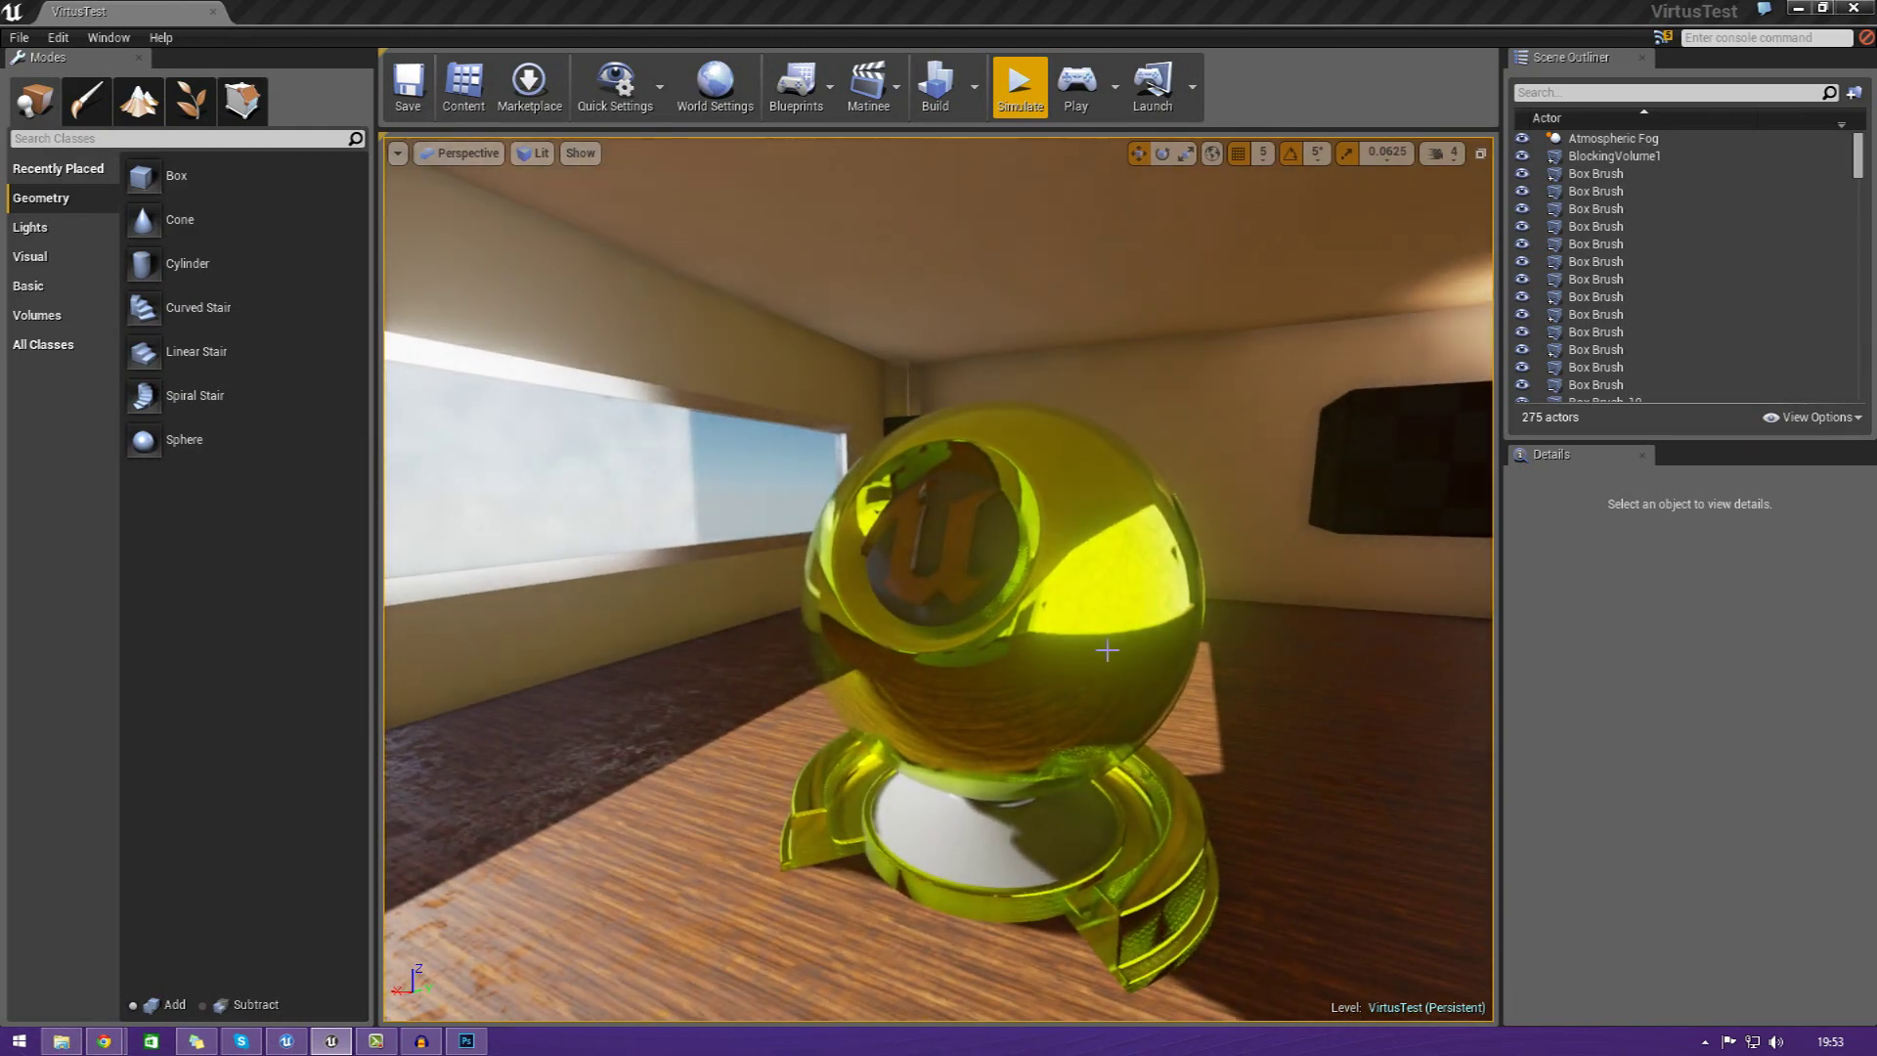
# - Open the M_Ground_Grass material from the project's Materials folder to view its node graph
pyautogui.click(463, 83)
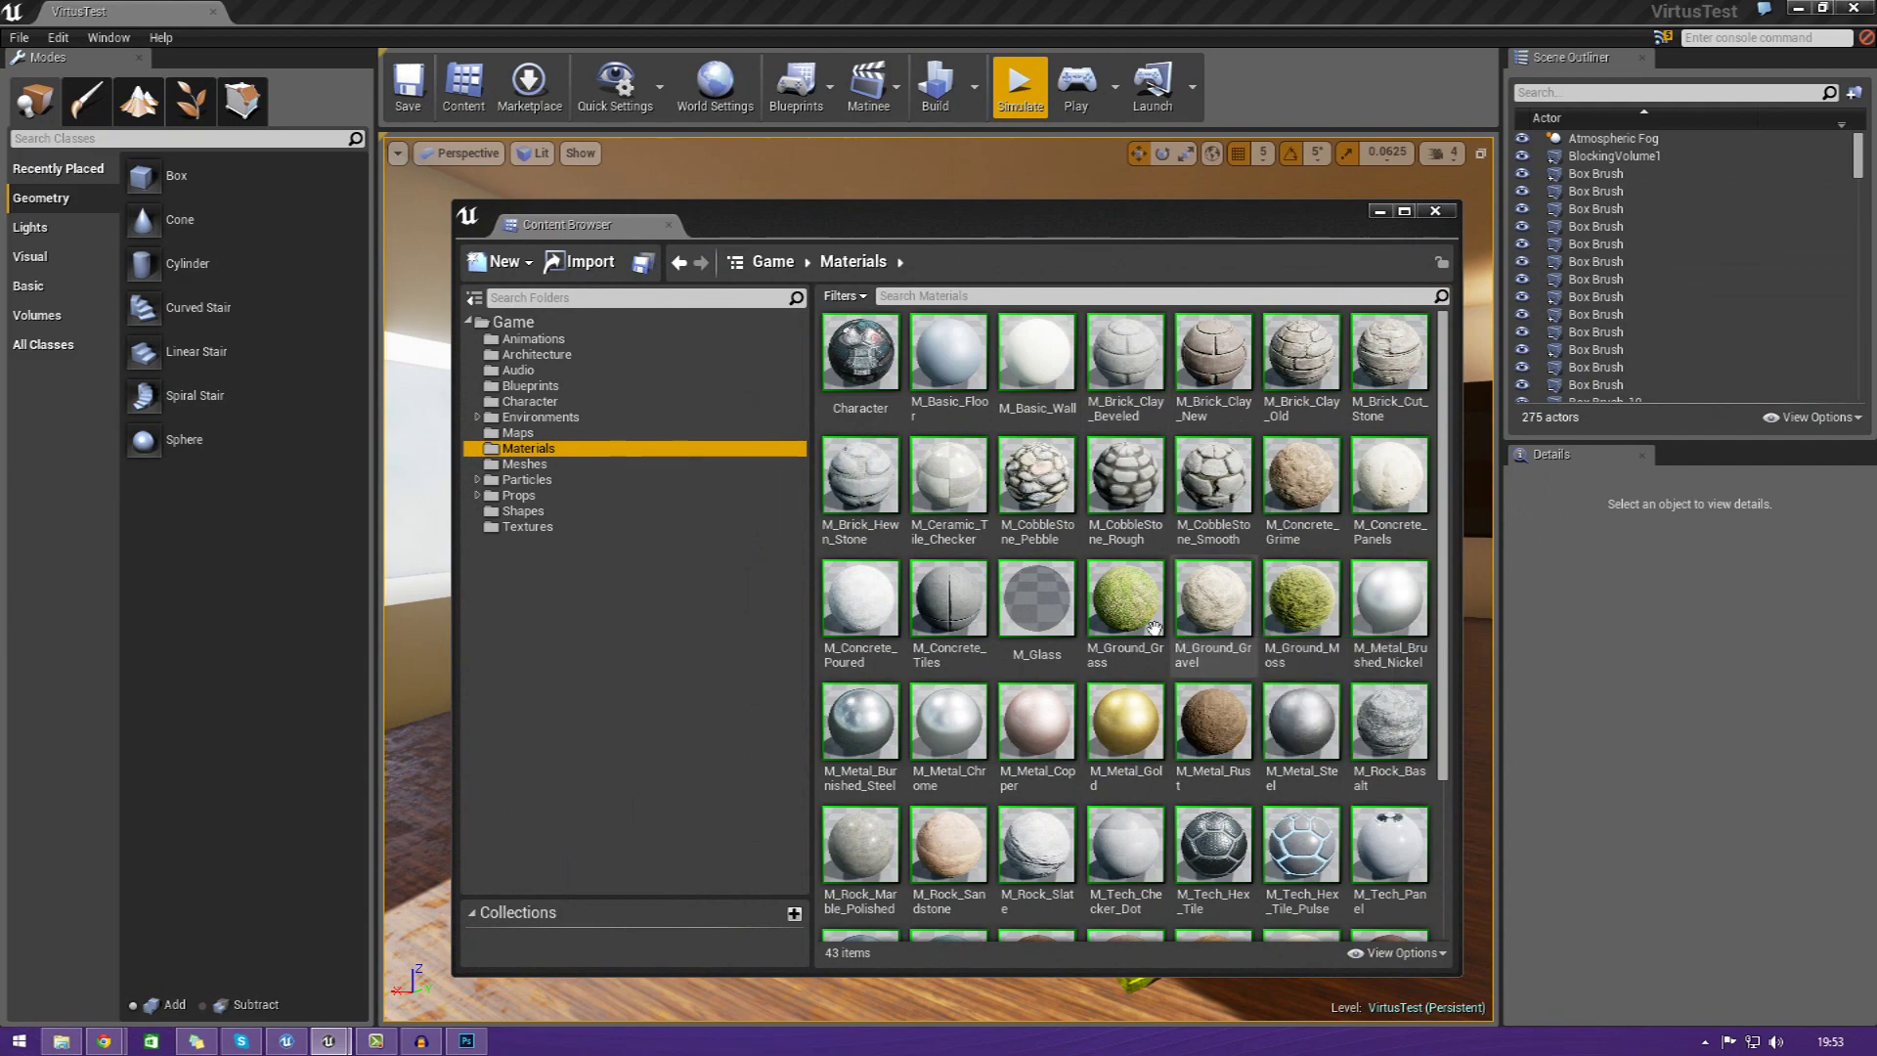
pyautogui.click(1140, 618)
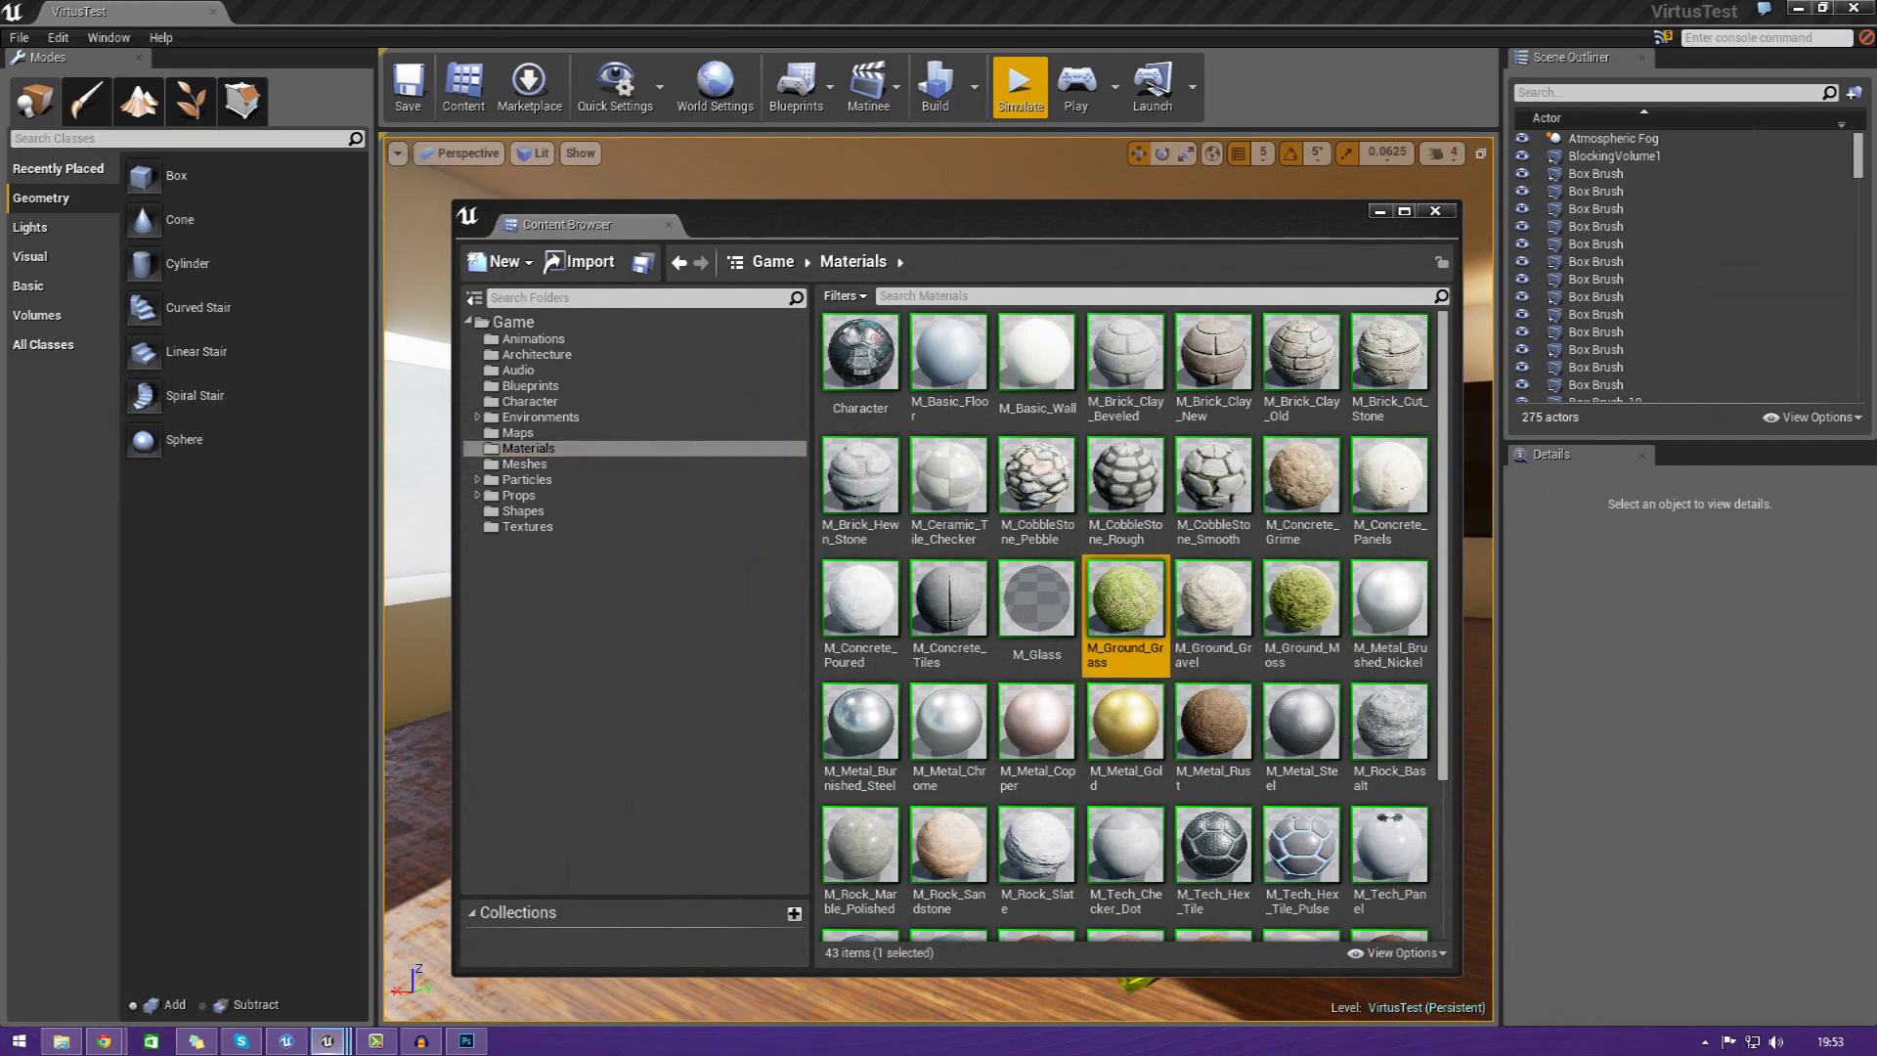
pyautogui.doubleClick(1124, 606)
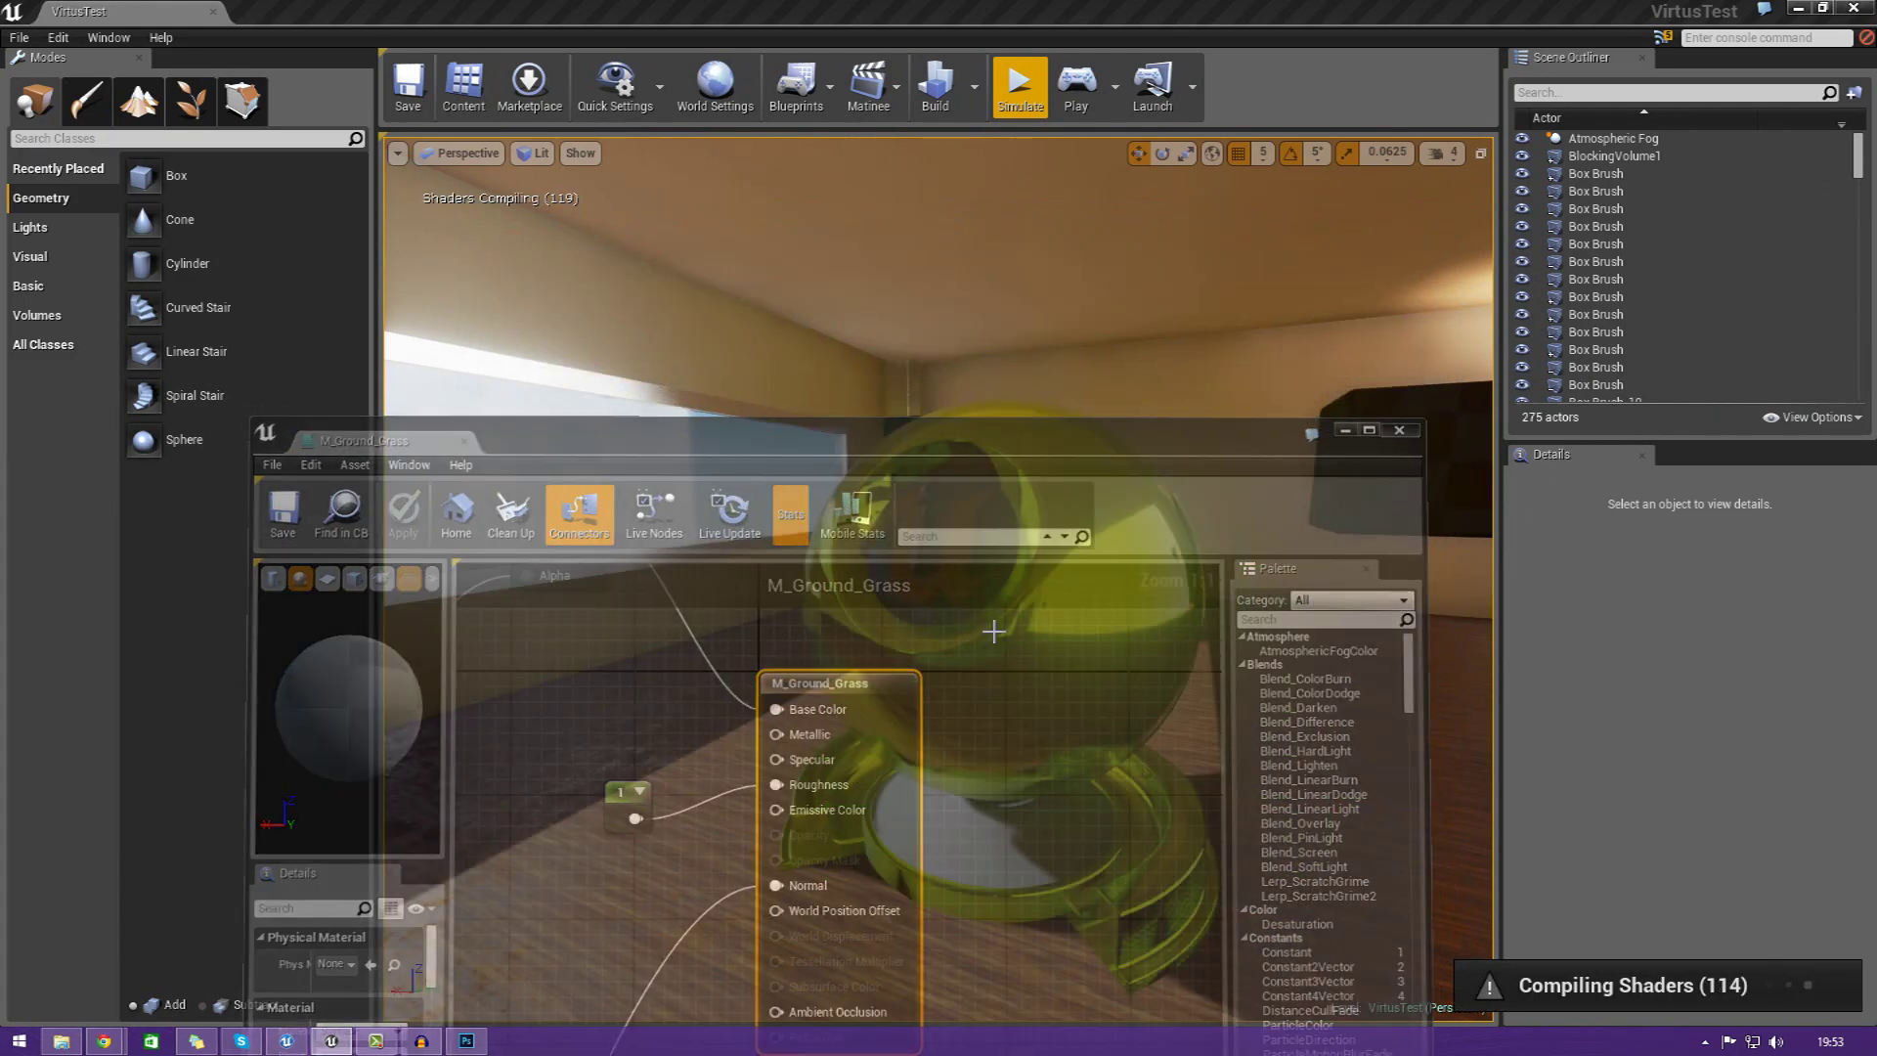
# - Return to the level and select the yellow-green material preview mesh in the side room
pyautogui.moveTo(993, 630)
pyautogui.mouseDown(button='right')
pyautogui.moveTo(1368, 674)
pyautogui.moveTo(1437, 626)
pyautogui.mouseUp(button='right')
pyautogui.click(993, 631)
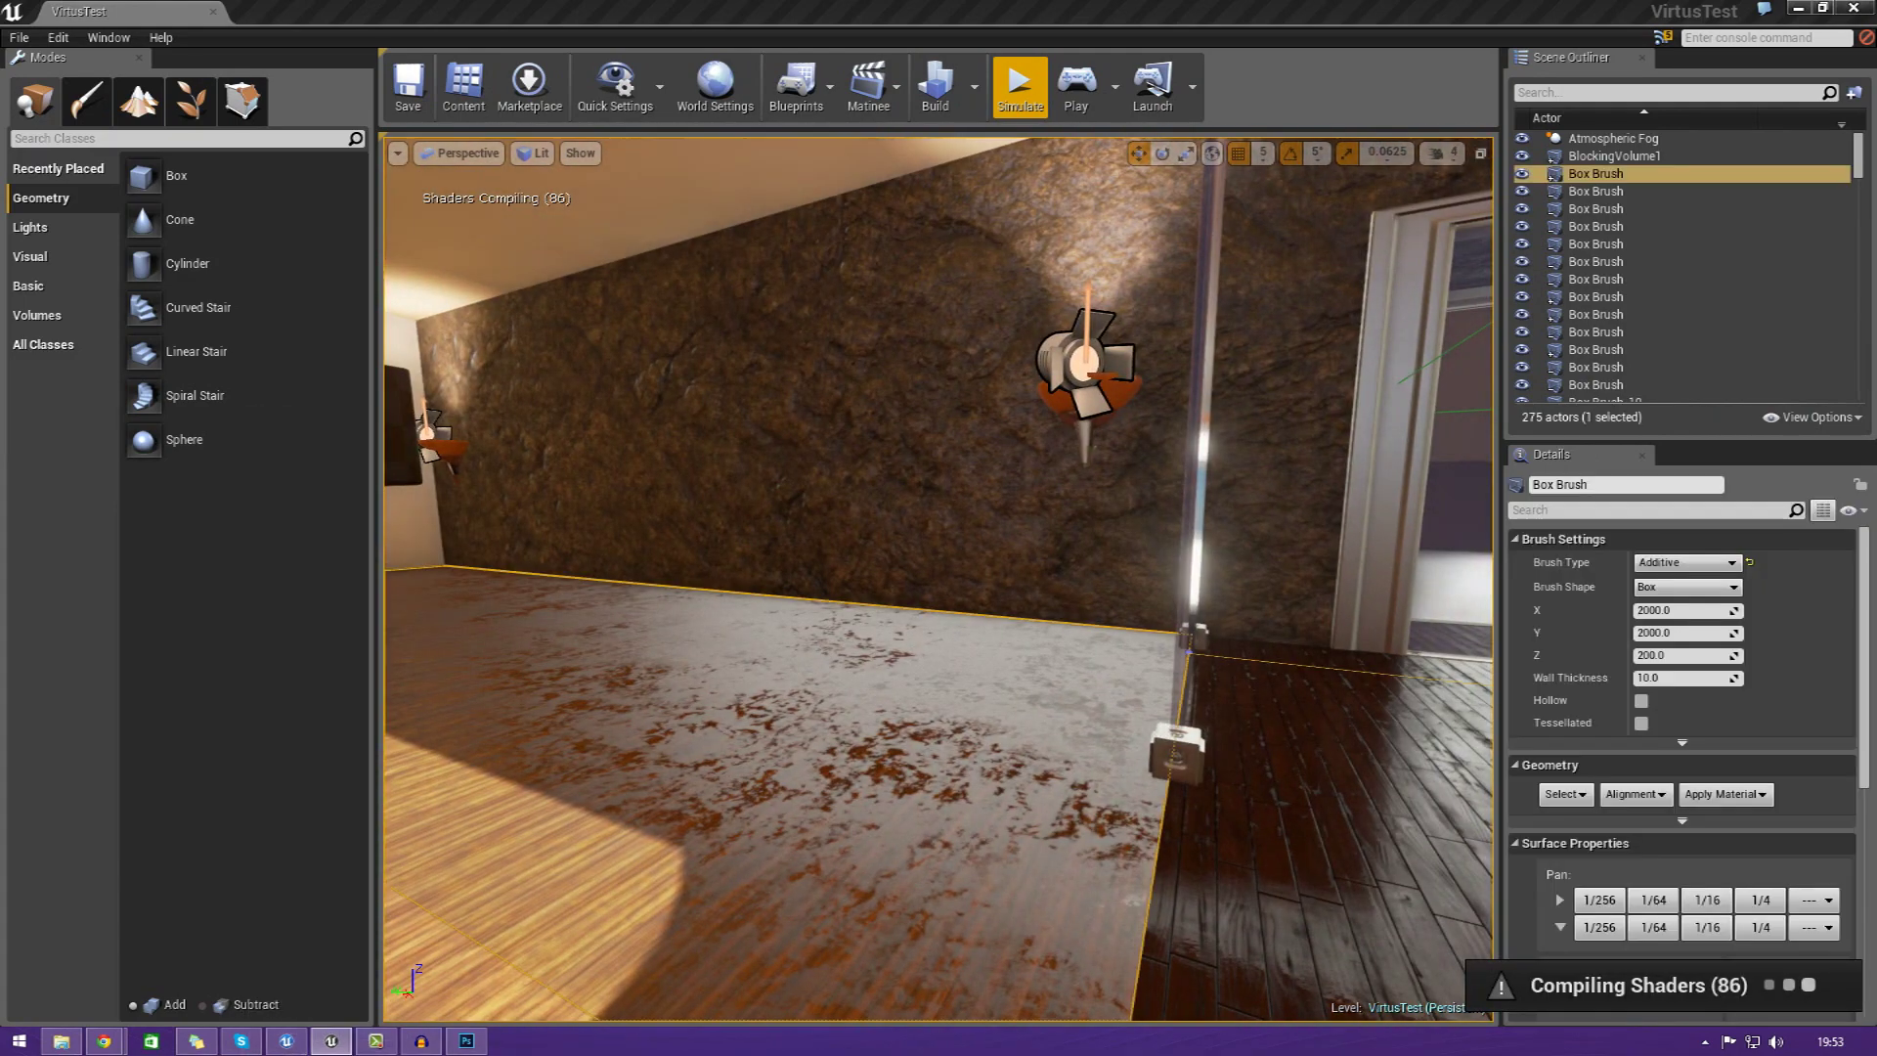
pyautogui.moveTo(1135, 758); pyautogui.dragTo(743, 759, button='right')
pyautogui.click(1000, 815)
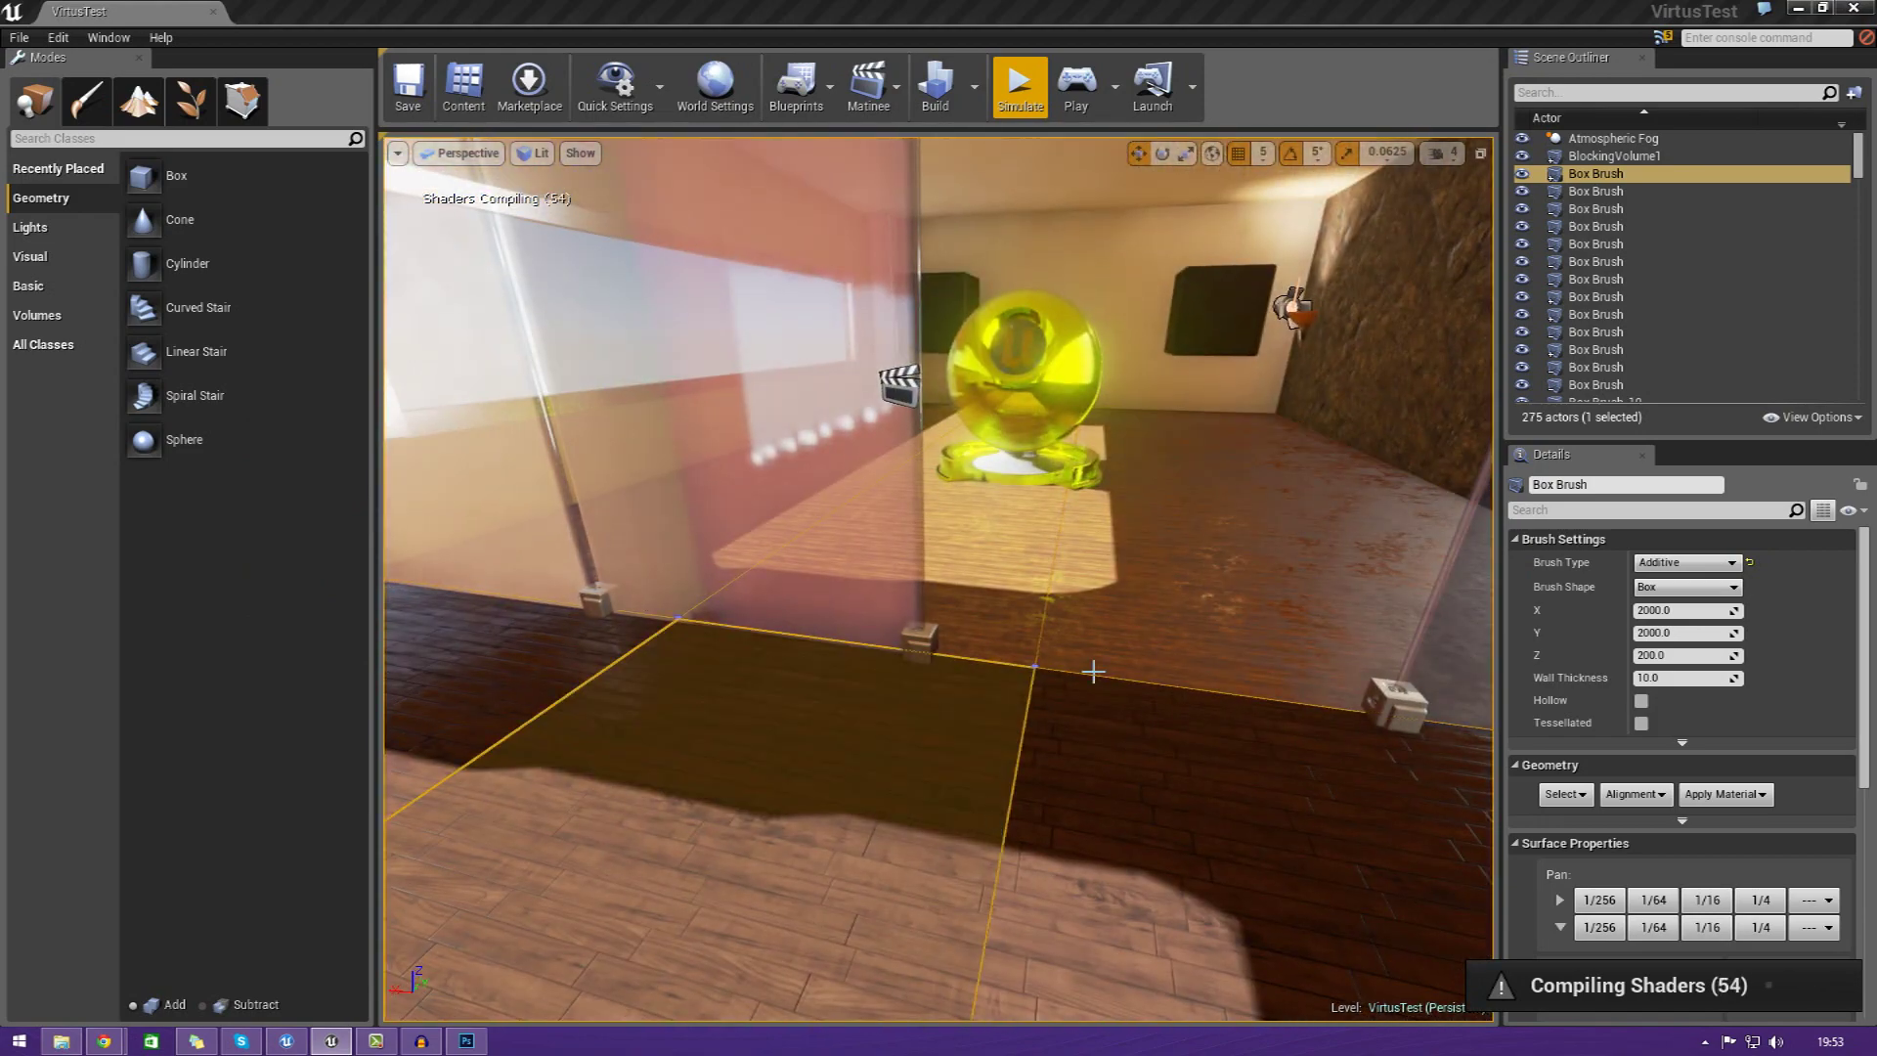
pyautogui.moveTo(1093, 671); pyautogui.dragTo(1466, 684, button='right')
pyautogui.click(1093, 672)
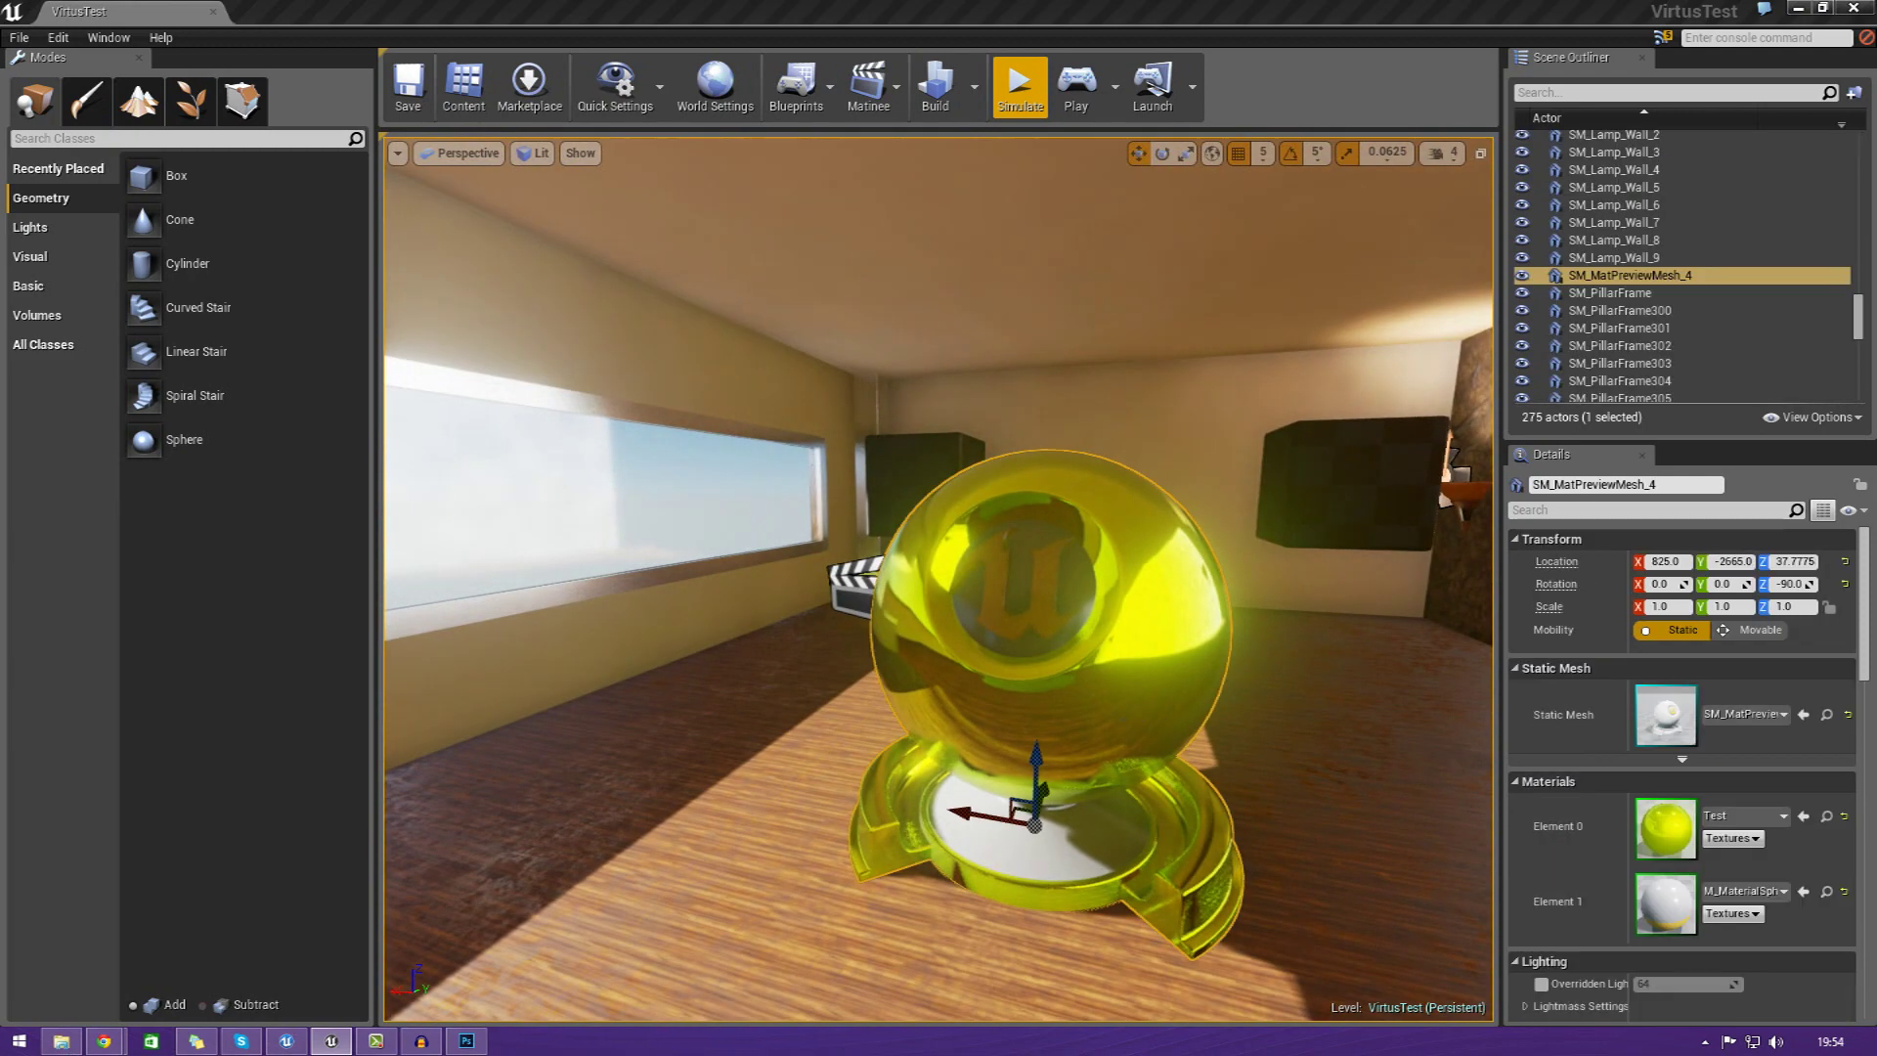
# - Locate and open the Test material assigned to the preview mesh, examine its colour and value nodes, and close it
pyautogui.rightClick(1112, 672)
pyautogui.click(1826, 815)
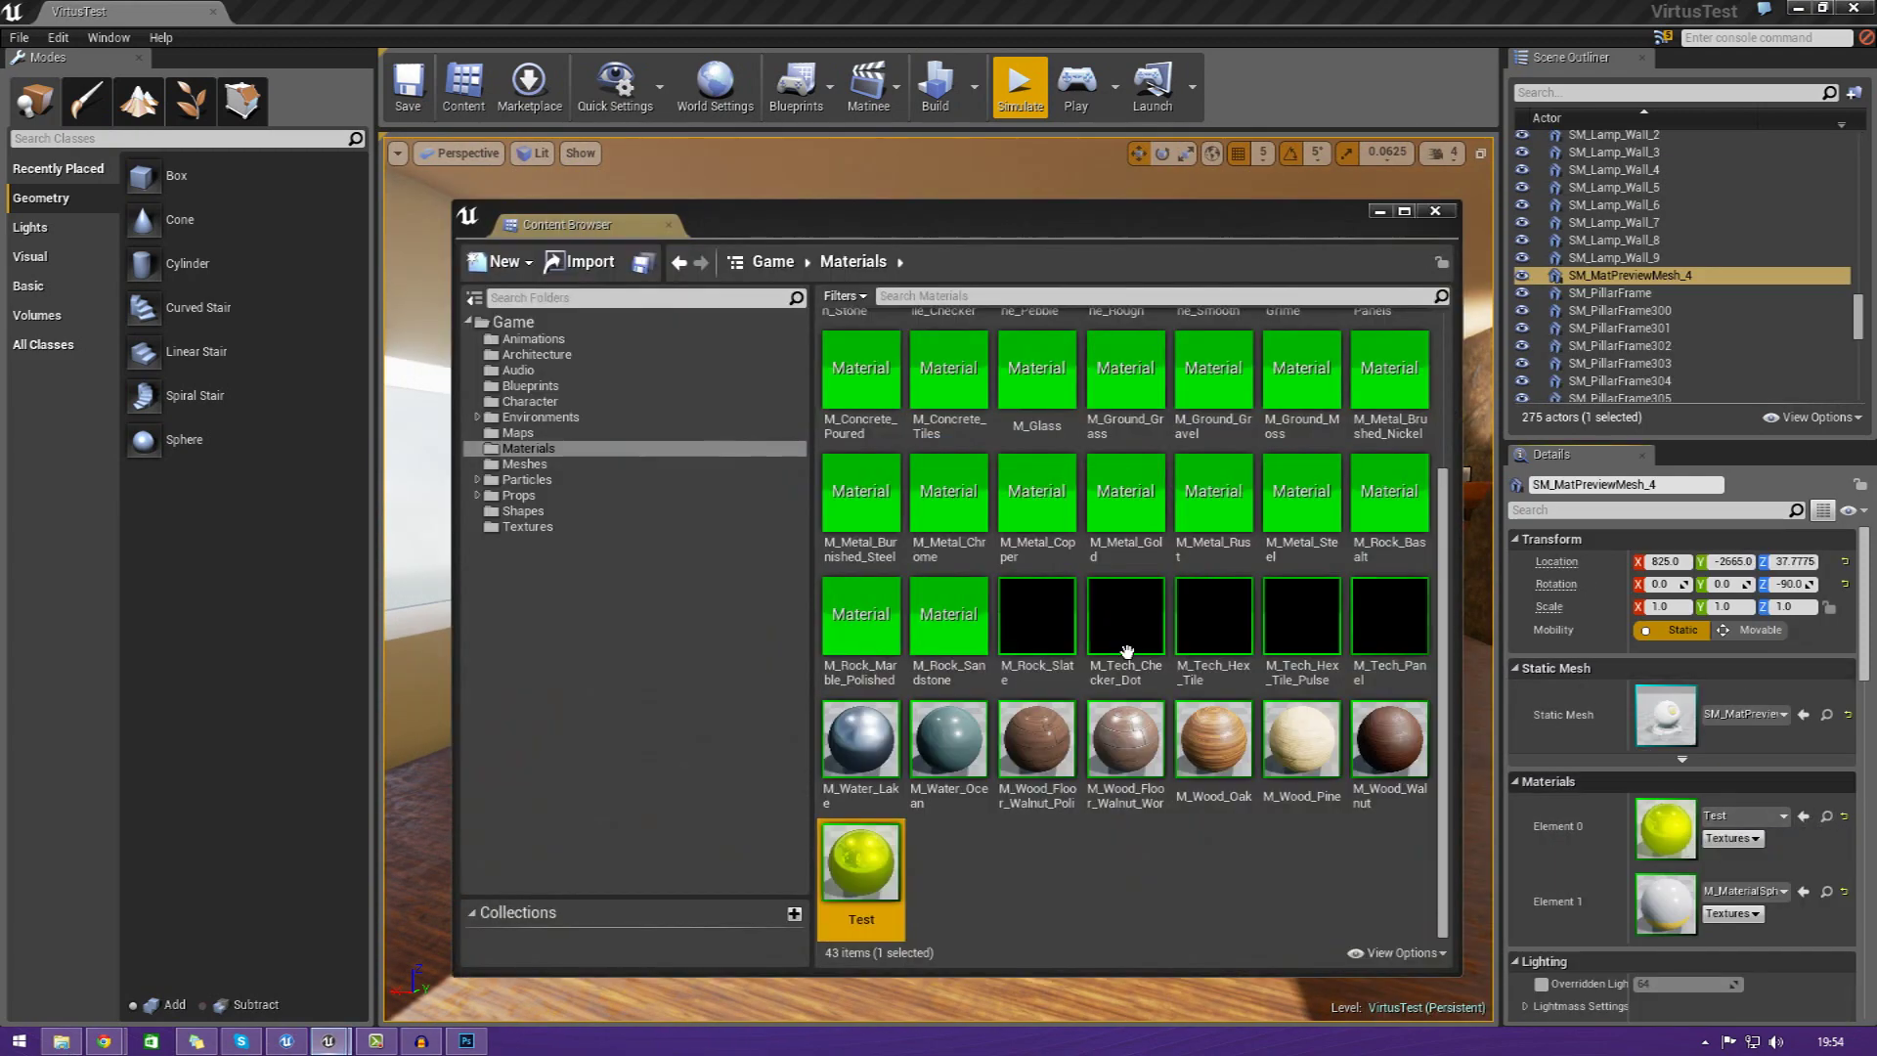
pyautogui.doubleClick(842, 860)
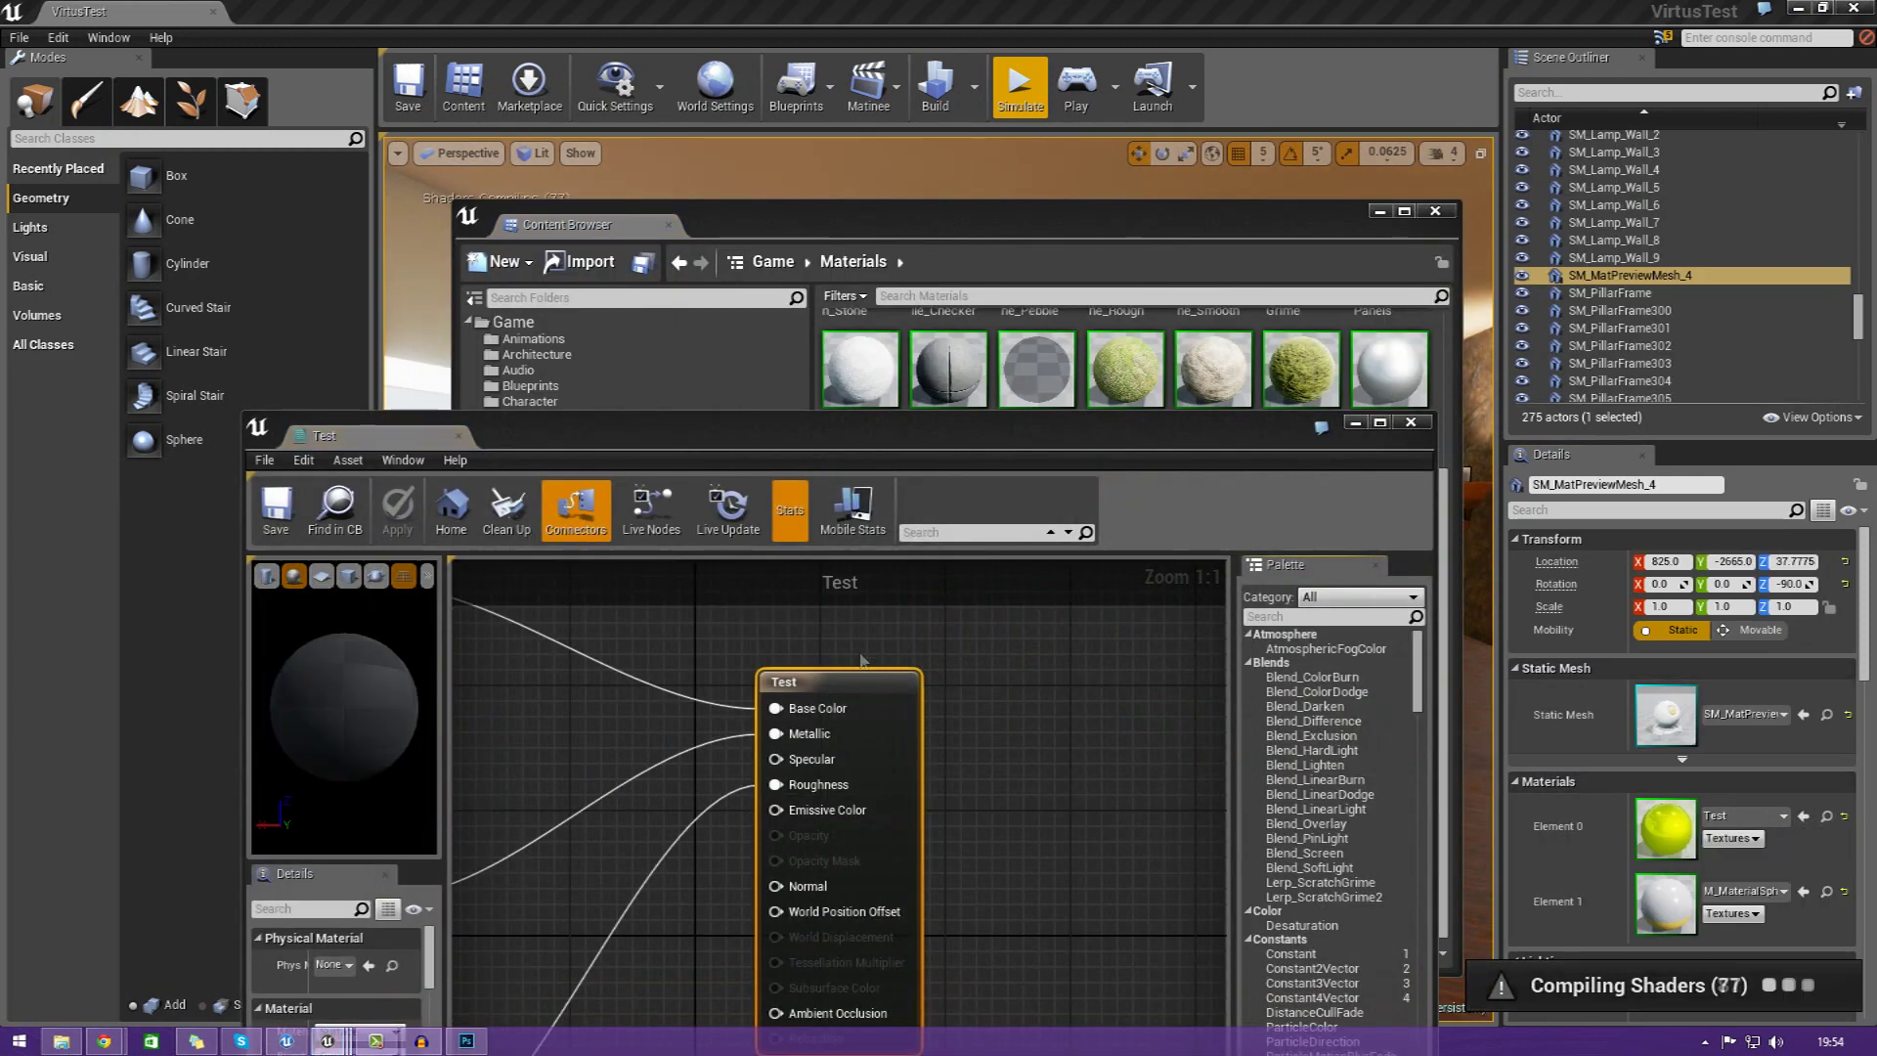
pyautogui.moveTo(777, 450); pyautogui.dragTo(1180, 242)
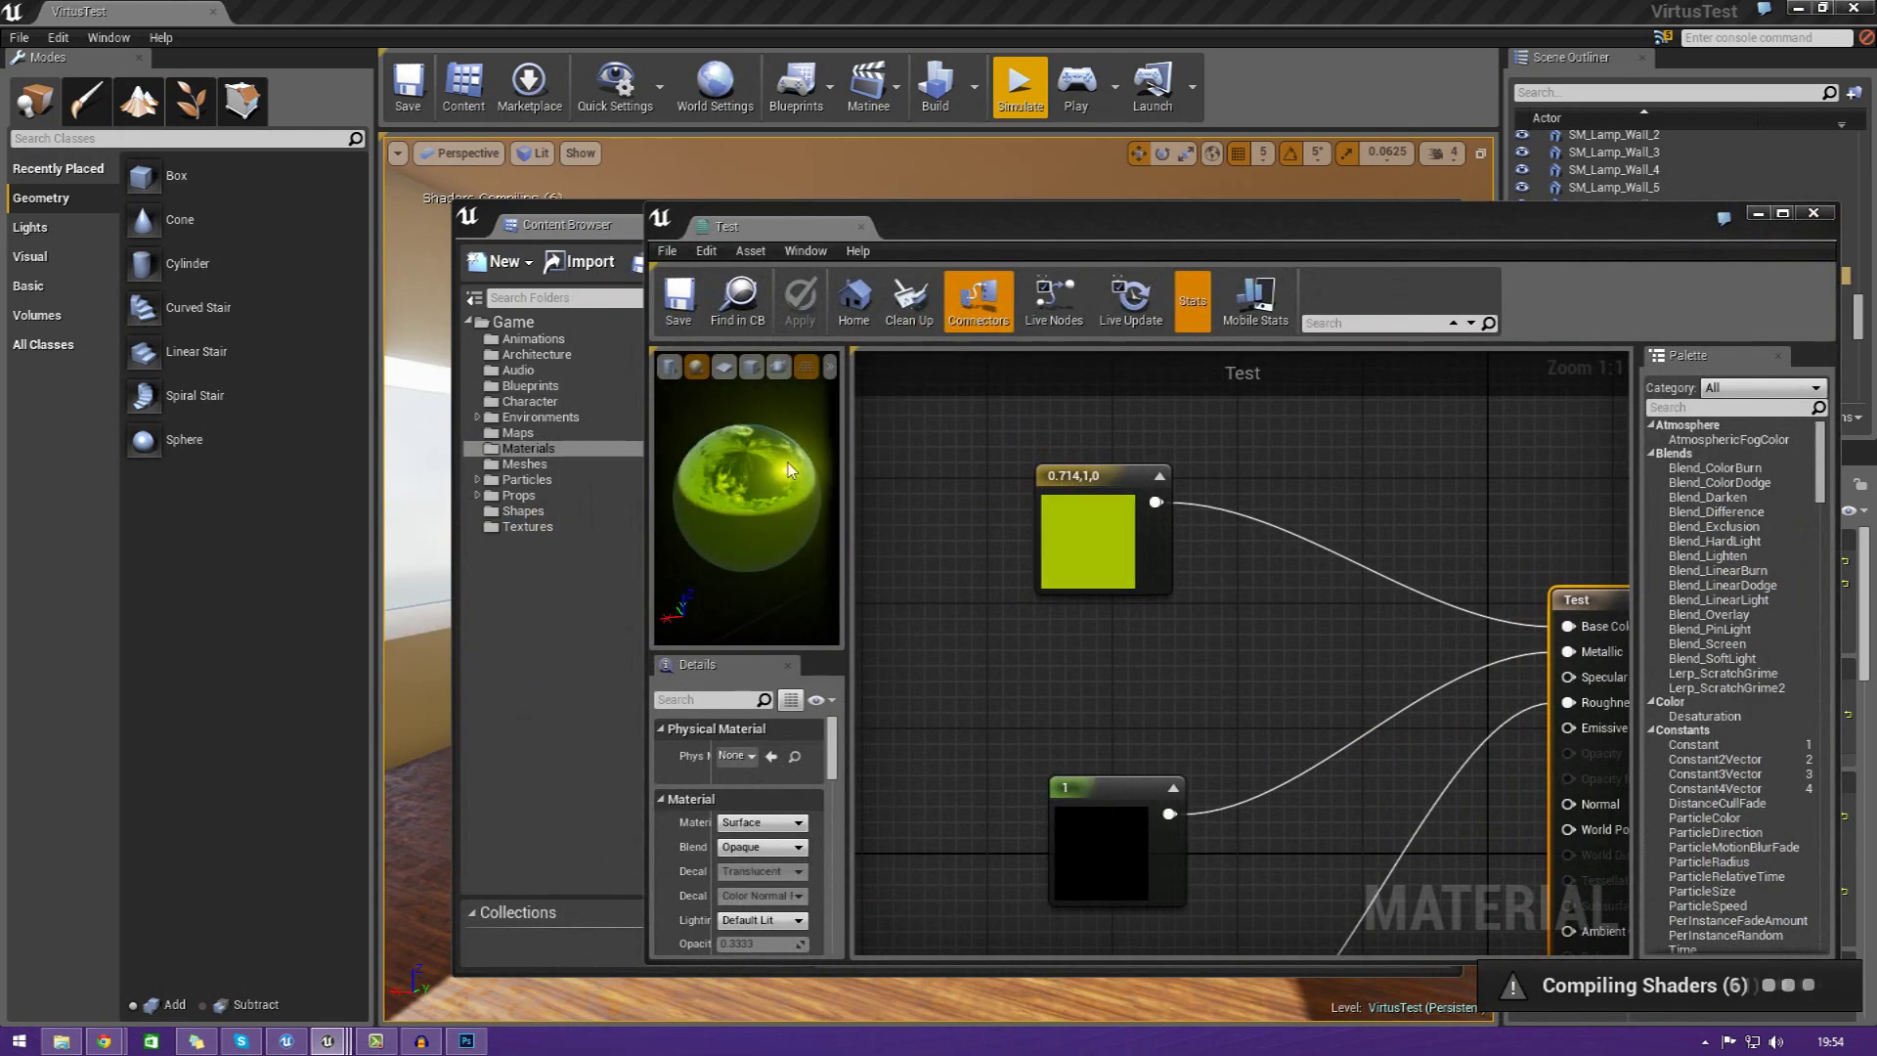
pyautogui.click(1811, 214)
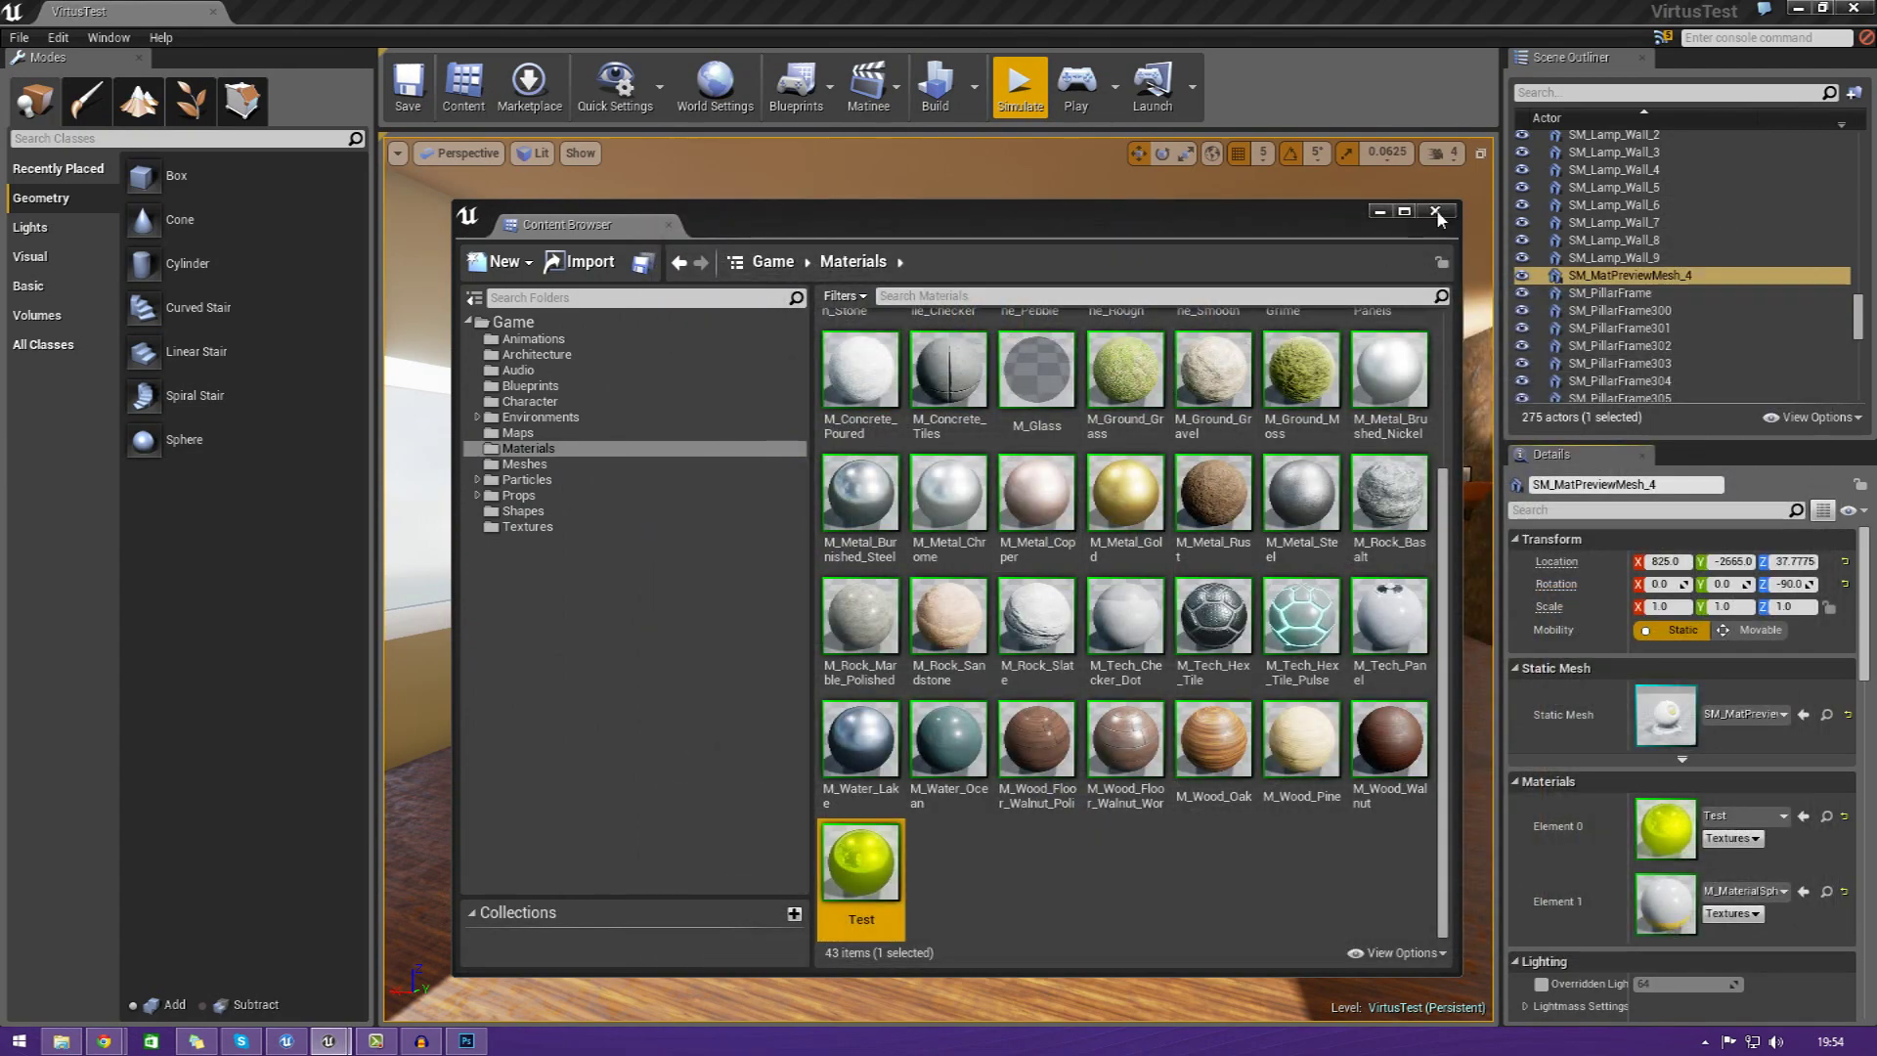
pyautogui.click(1437, 213)
# - Select the brown rock-textured wall brush beside the entrance for a look at its surface
pyautogui.moveTo(1051, 626); pyautogui.dragTo(1486, 655, button='right')
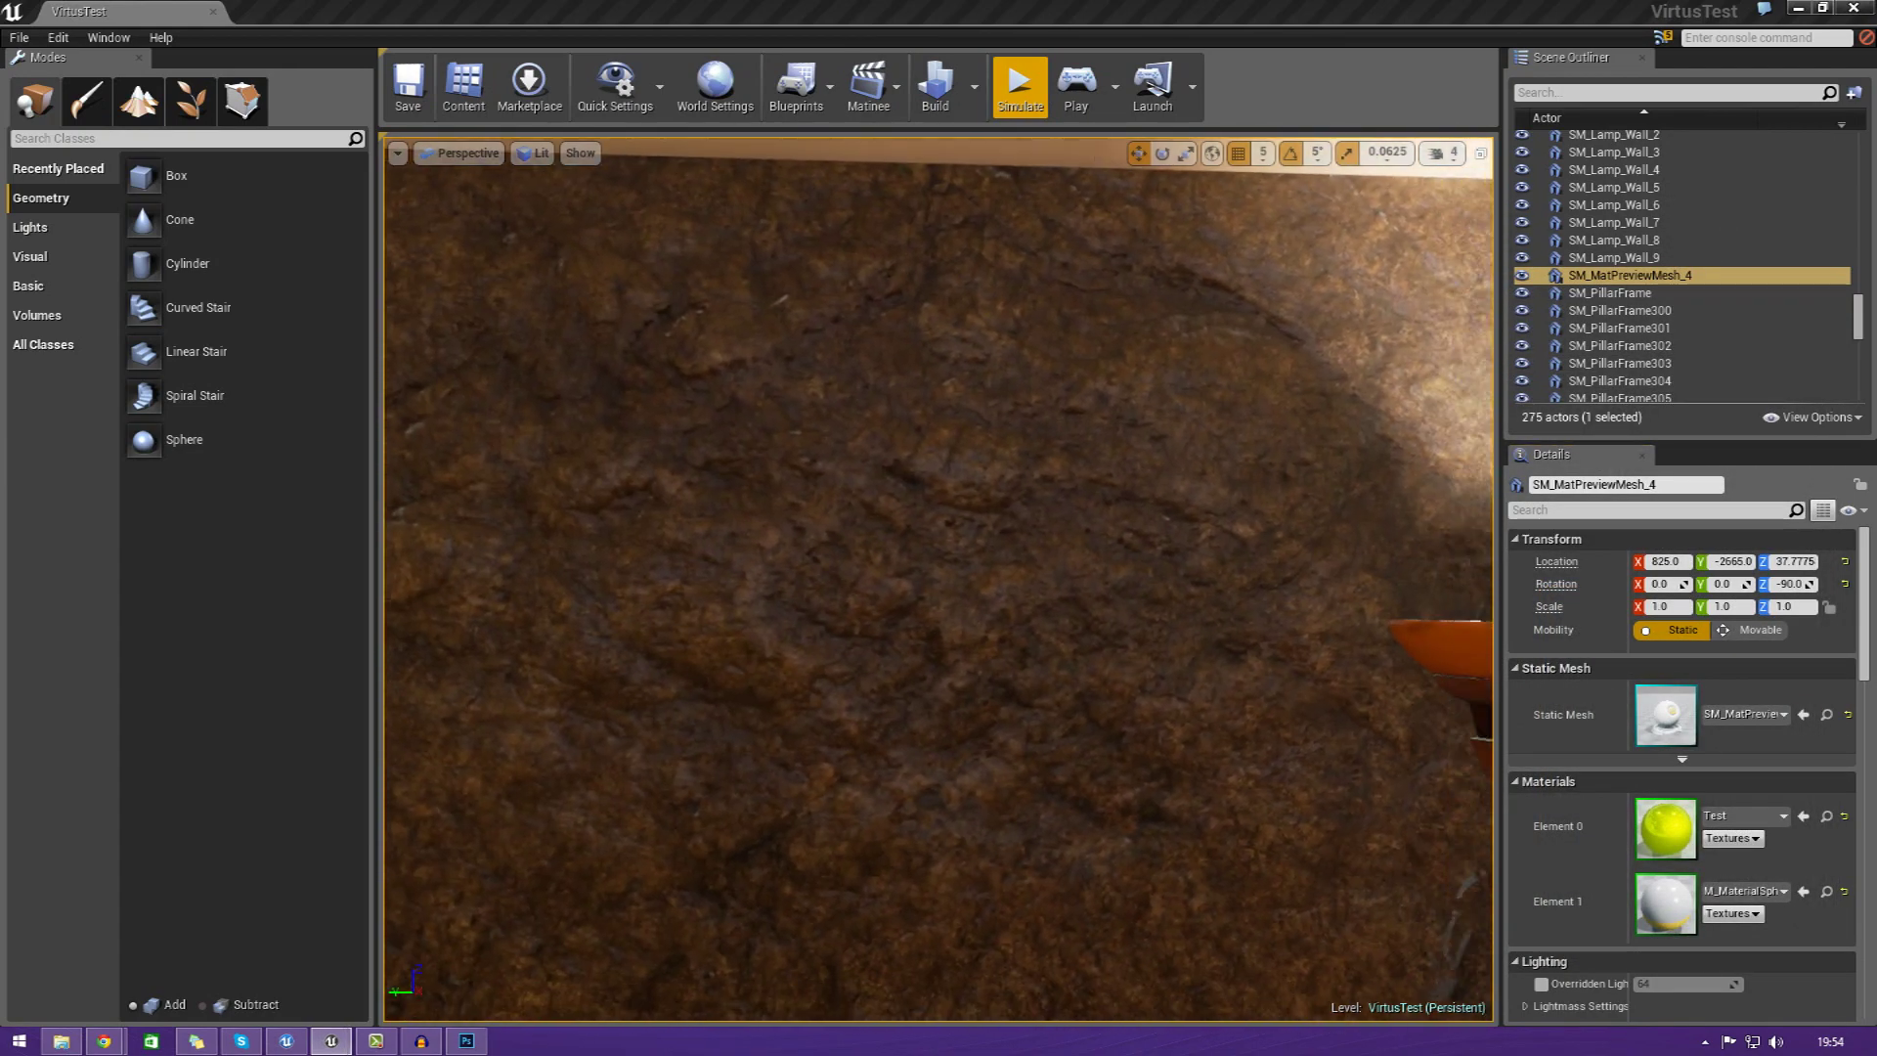
pyautogui.press('s')
pyautogui.moveTo(963, 699)
pyautogui.mouseDown(button='right')
pyautogui.moveTo(1222, 699)
pyautogui.moveTo(963, 698)
pyautogui.mouseUp(button='right')
pyautogui.click(962, 694)
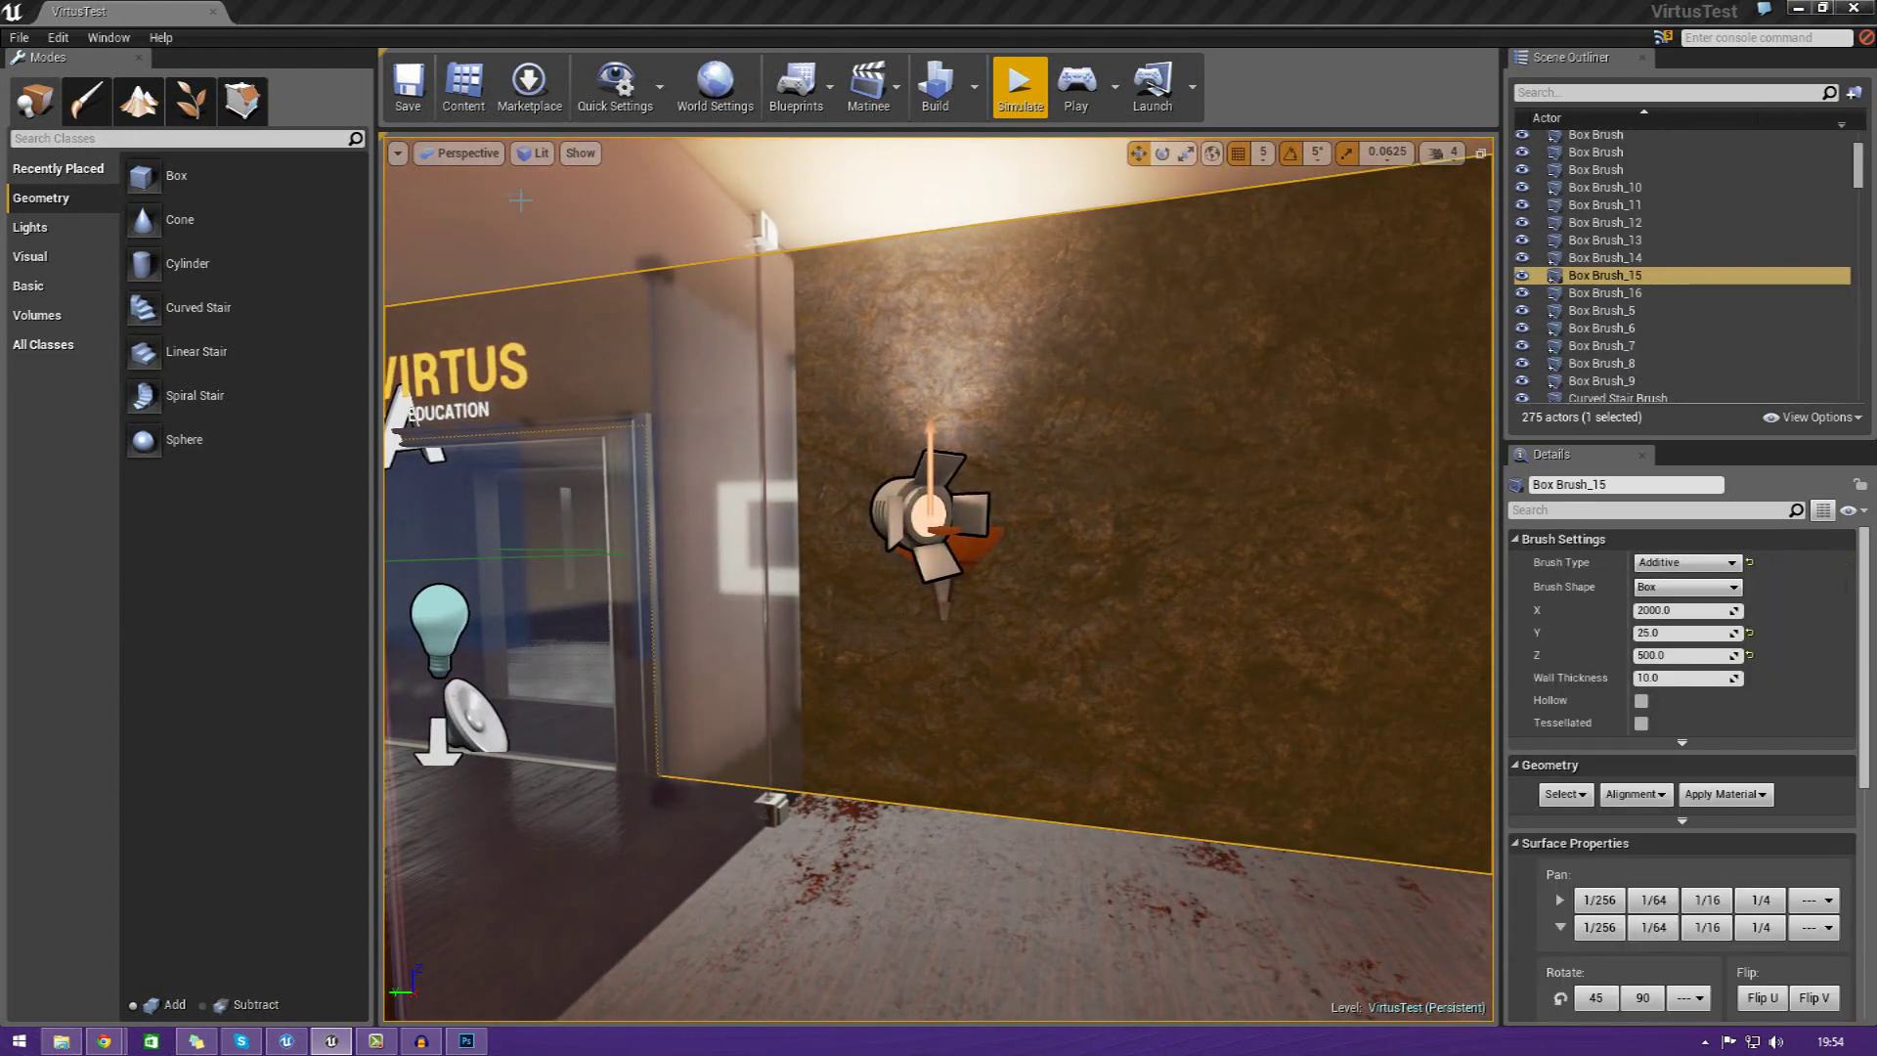
# - Open the SniperDiffuse texture from the Textures folder, examine it zoomed in and out, and close it
pyautogui.click(463, 86)
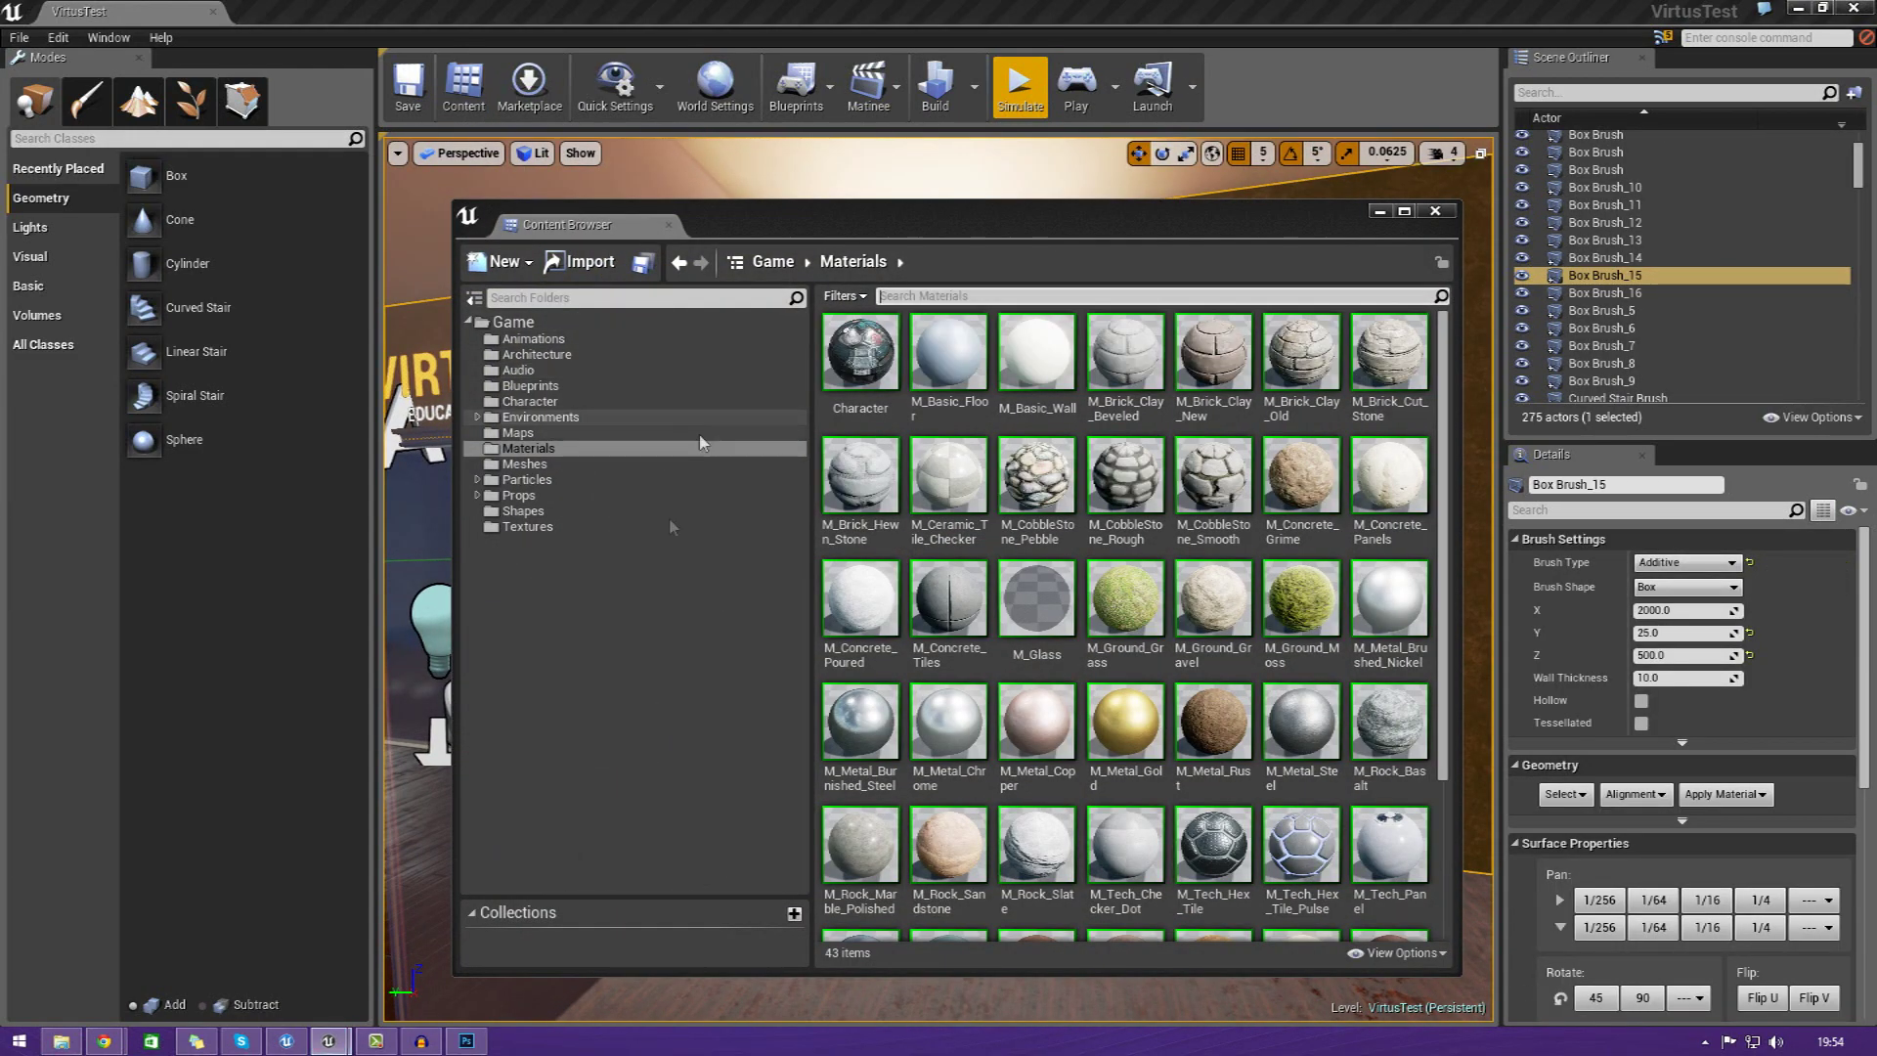
pyautogui.click(527, 527)
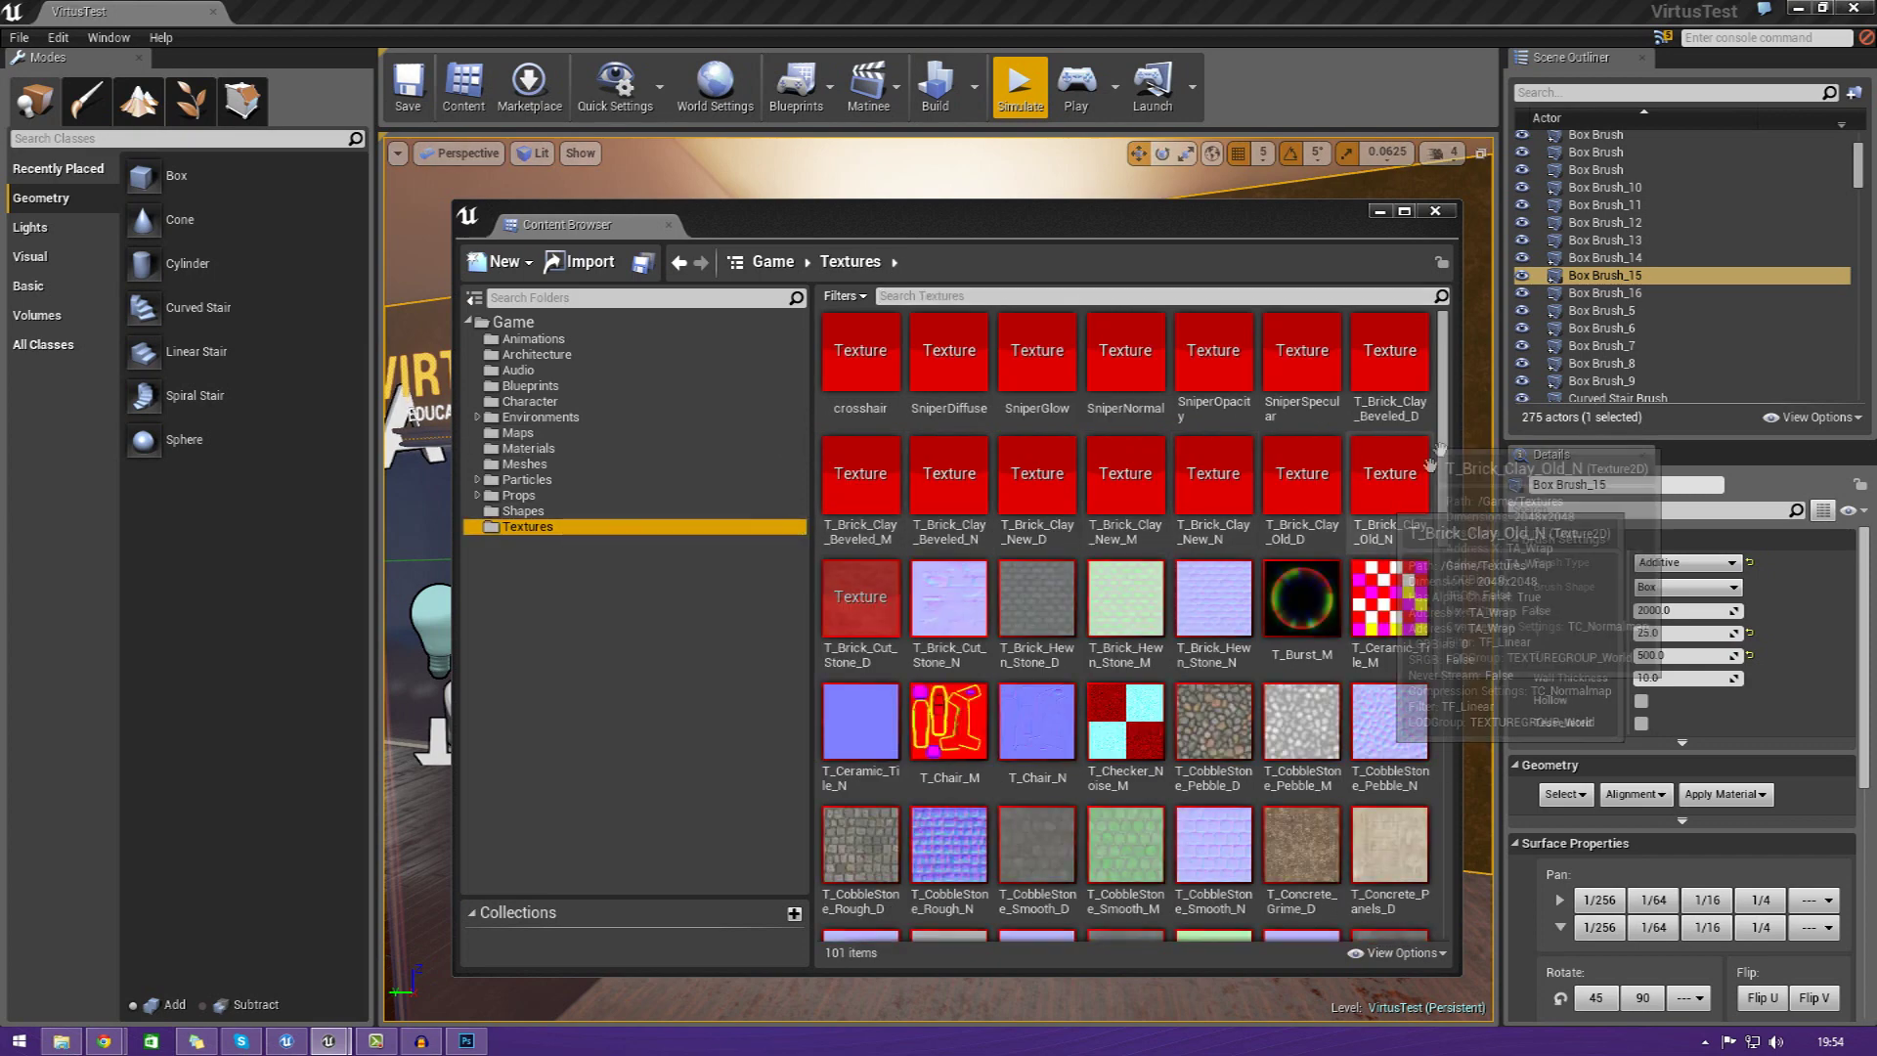
pyautogui.moveTo(1446, 421)
pyautogui.mouseDown()
pyautogui.moveTo(1453, 762)
pyautogui.moveTo(1447, 411)
pyautogui.mouseUp()
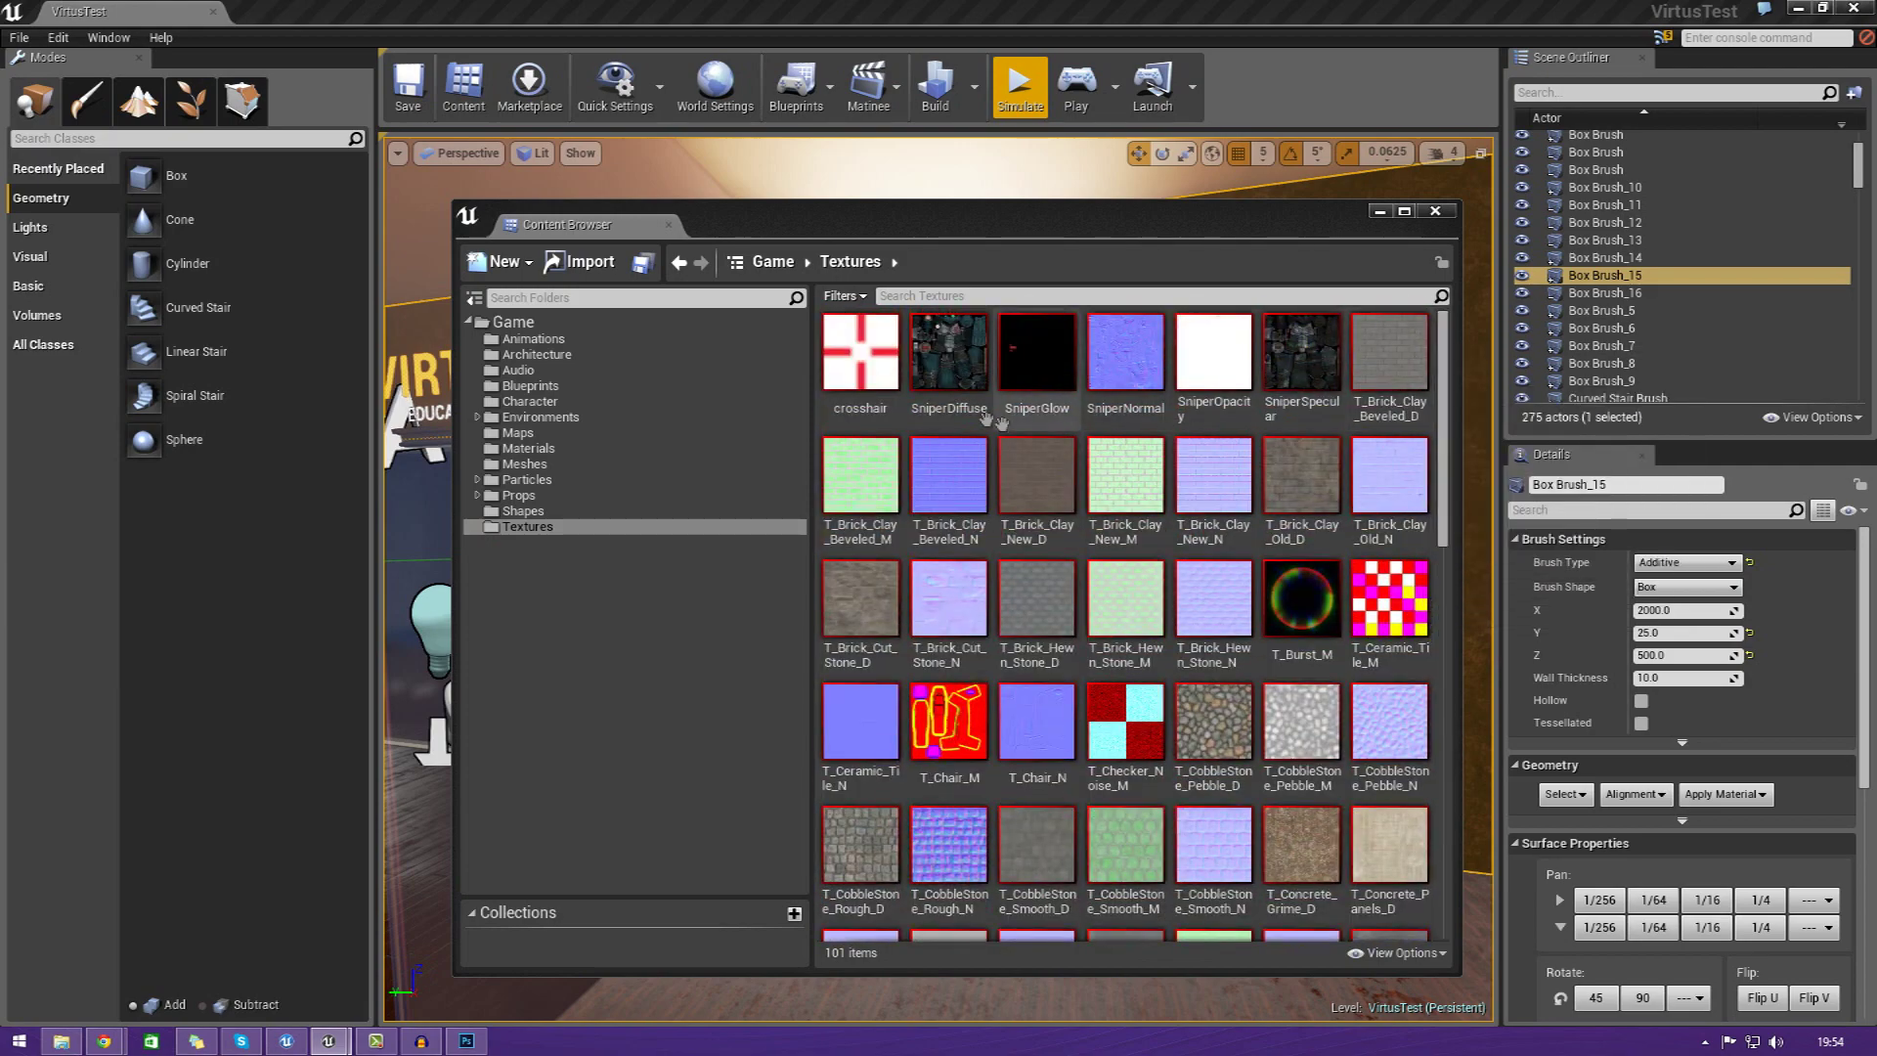
pyautogui.doubleClick(947, 371)
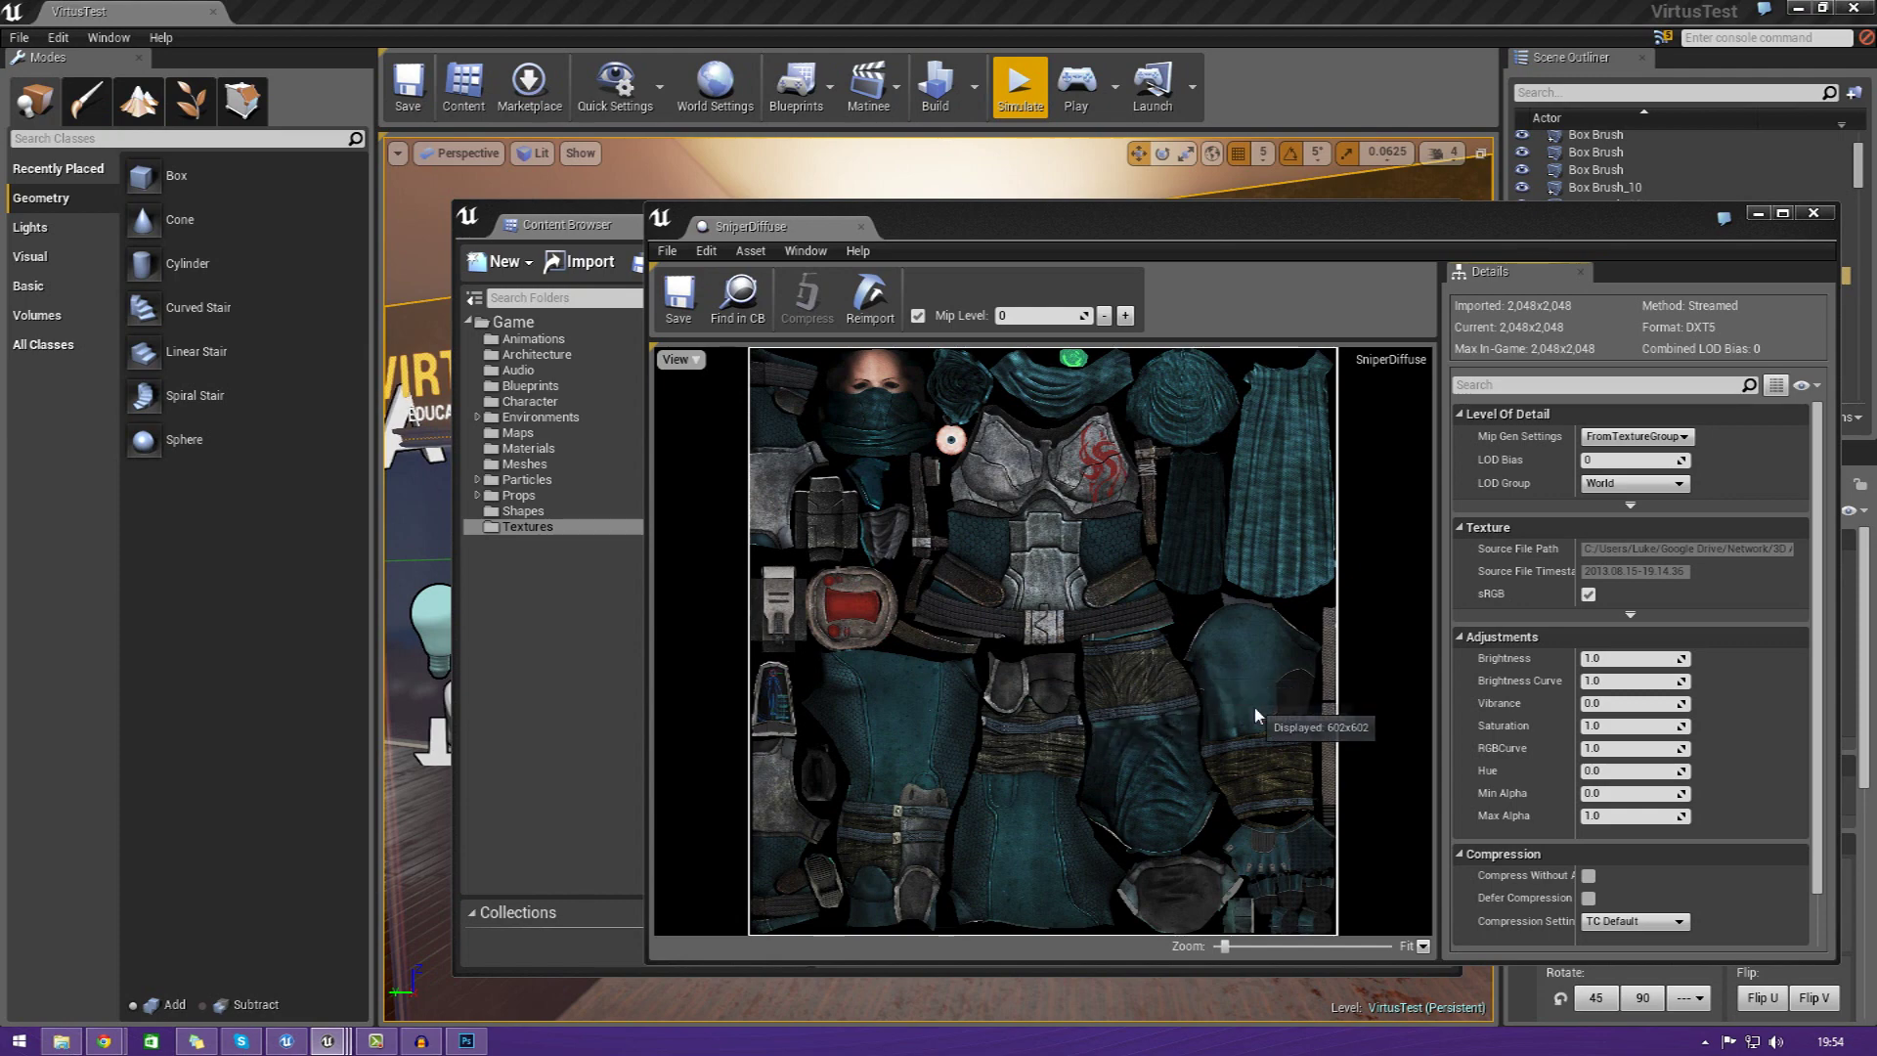
pyautogui.moveTo(1225, 953)
pyautogui.mouseDown()
pyautogui.moveTo(1256, 953)
pyautogui.moveTo(1235, 960)
pyautogui.mouseUp()
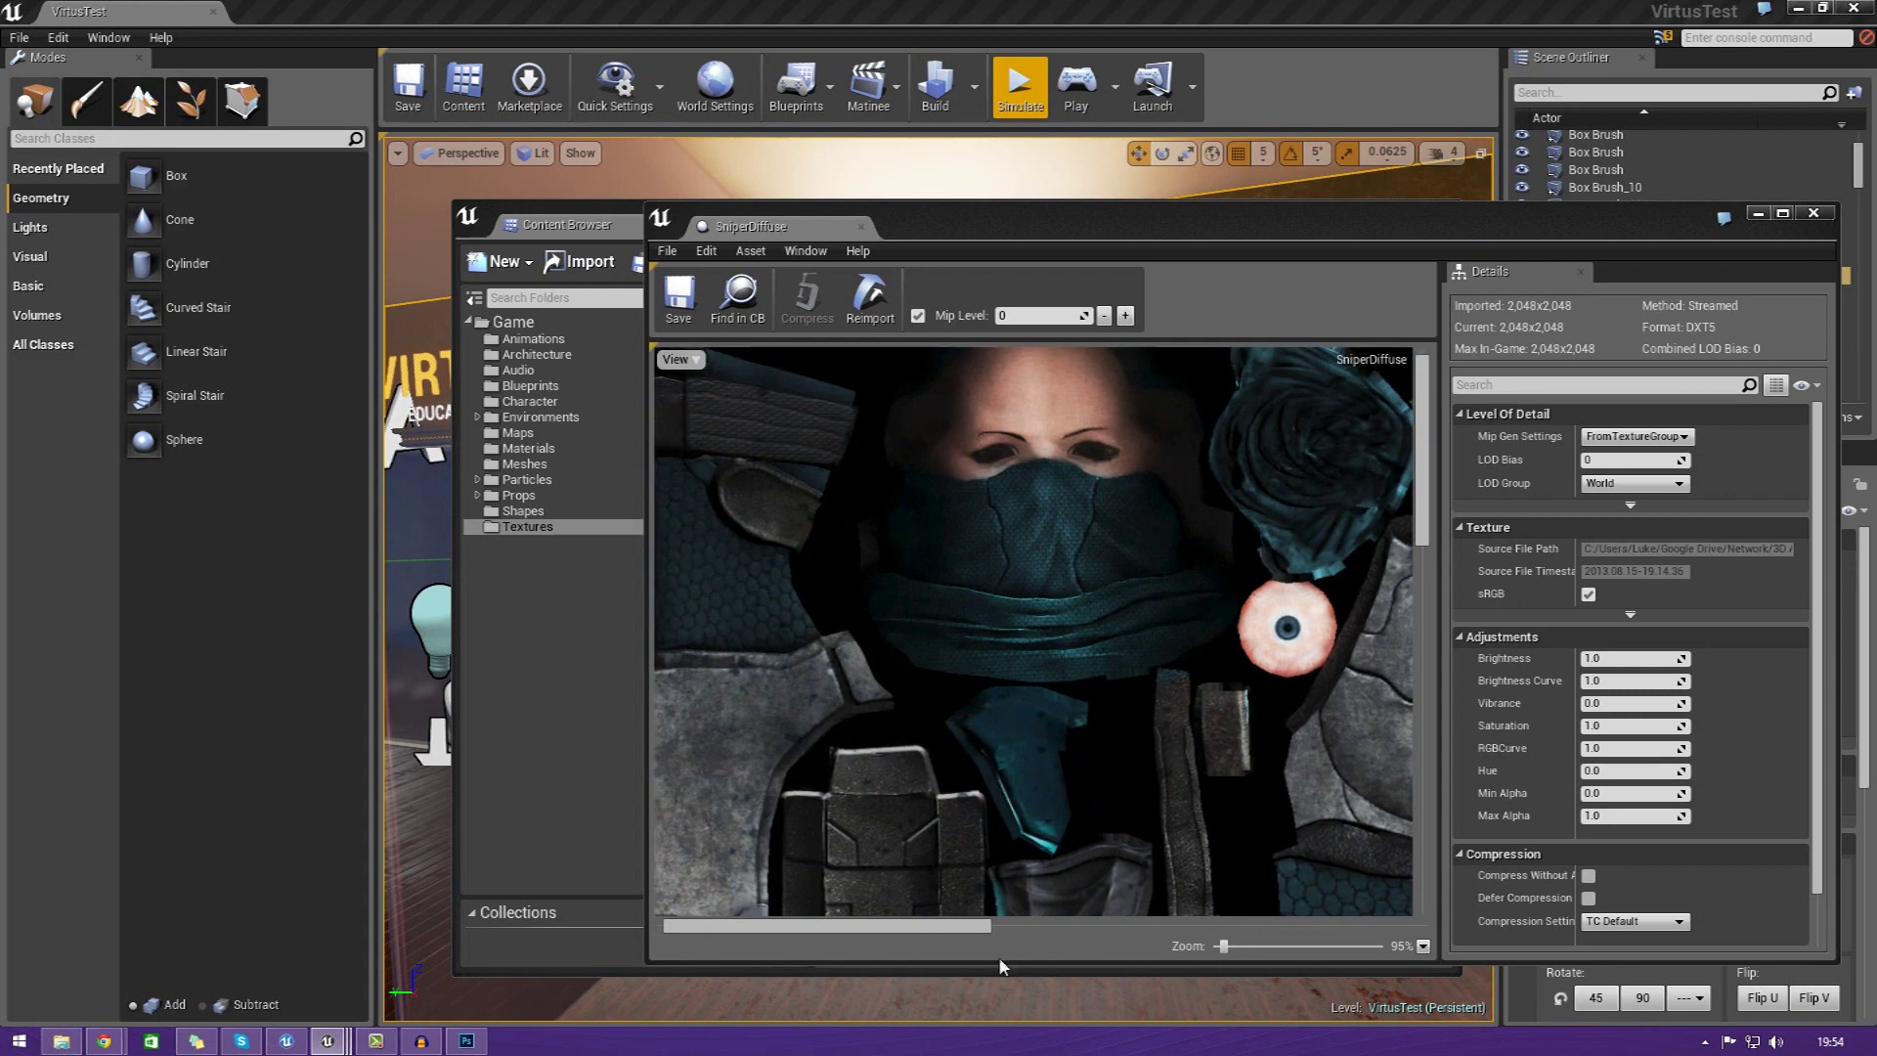
pyautogui.moveTo(918, 946); pyautogui.dragTo(1227, 951)
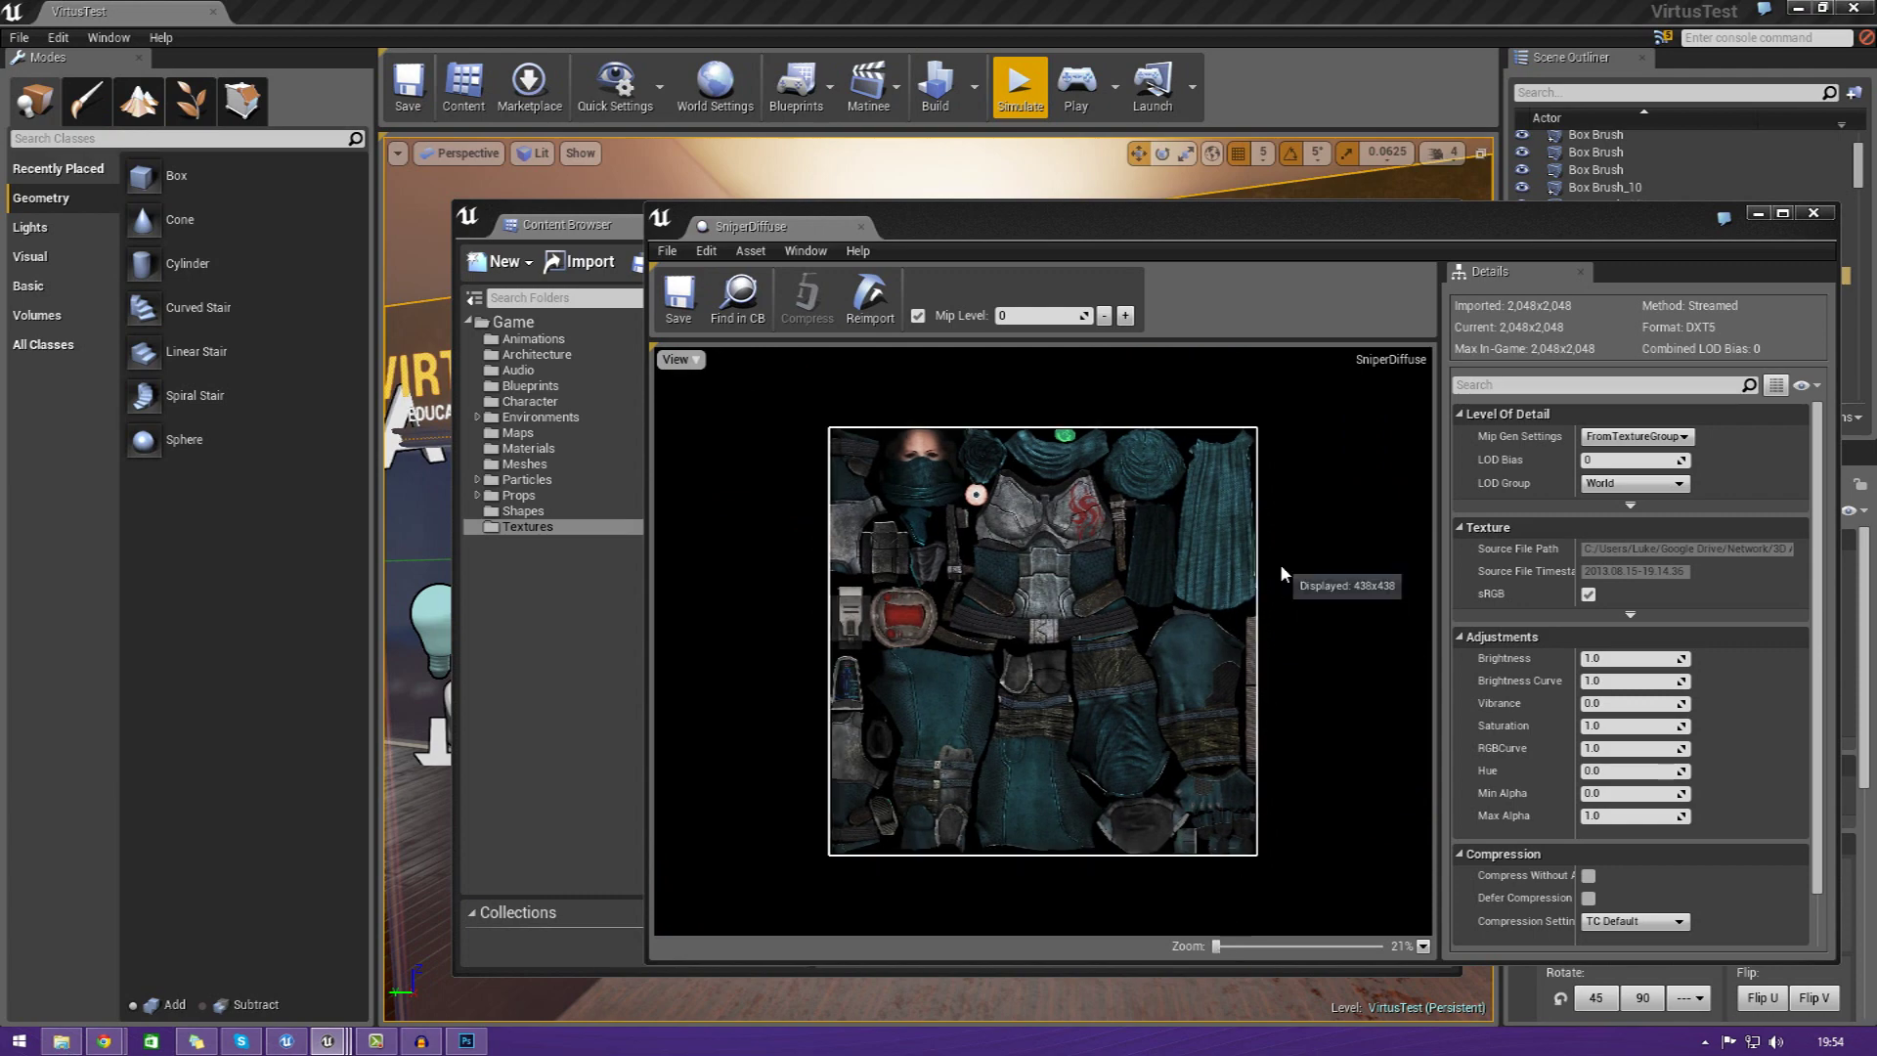
pyautogui.click(1815, 216)
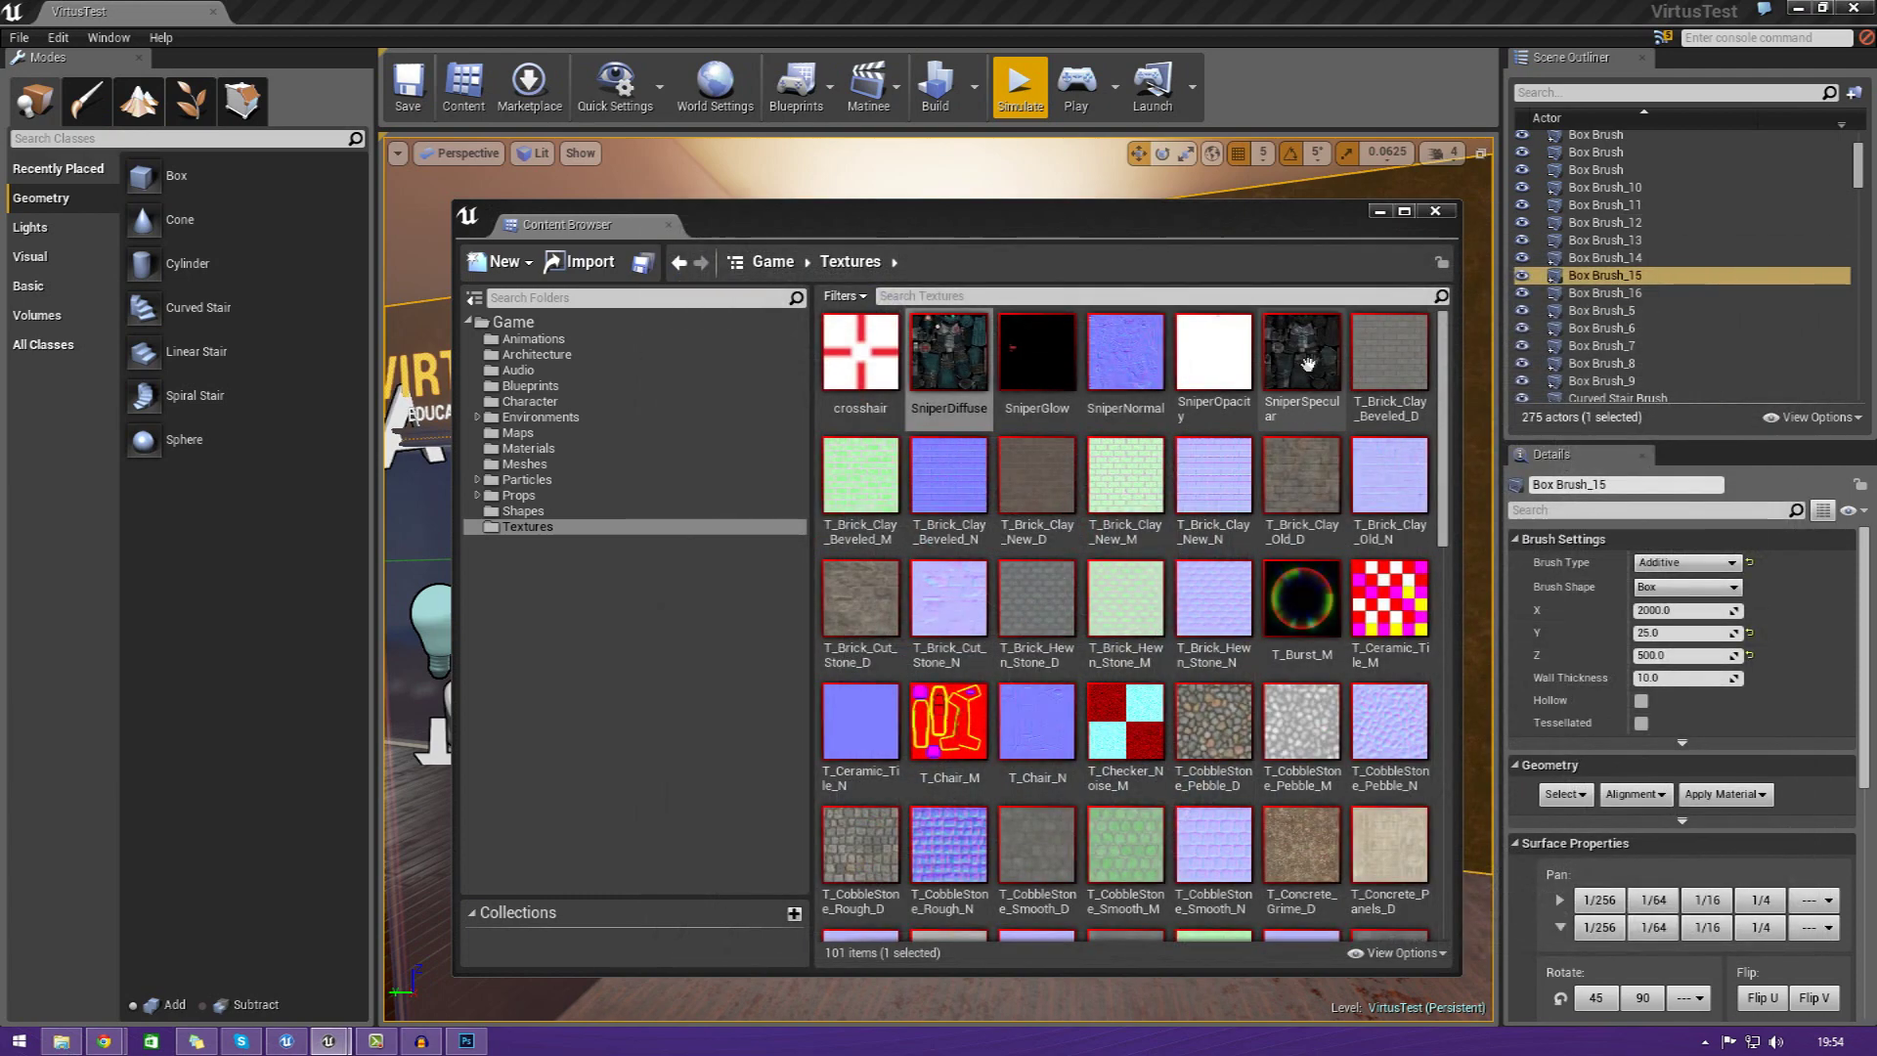
pyautogui.click(1433, 212)
pyautogui.moveTo(1076, 439); pyautogui.dragTo(1256, 421, button='right')
pyautogui.press('w')
pyautogui.press('d')
pyautogui.press('q')
pyautogui.press('w')
pyautogui.press('e')
pyautogui.moveTo(1066, 585); pyautogui.dragTo(987, 583, button='right')
pyautogui.press('d')
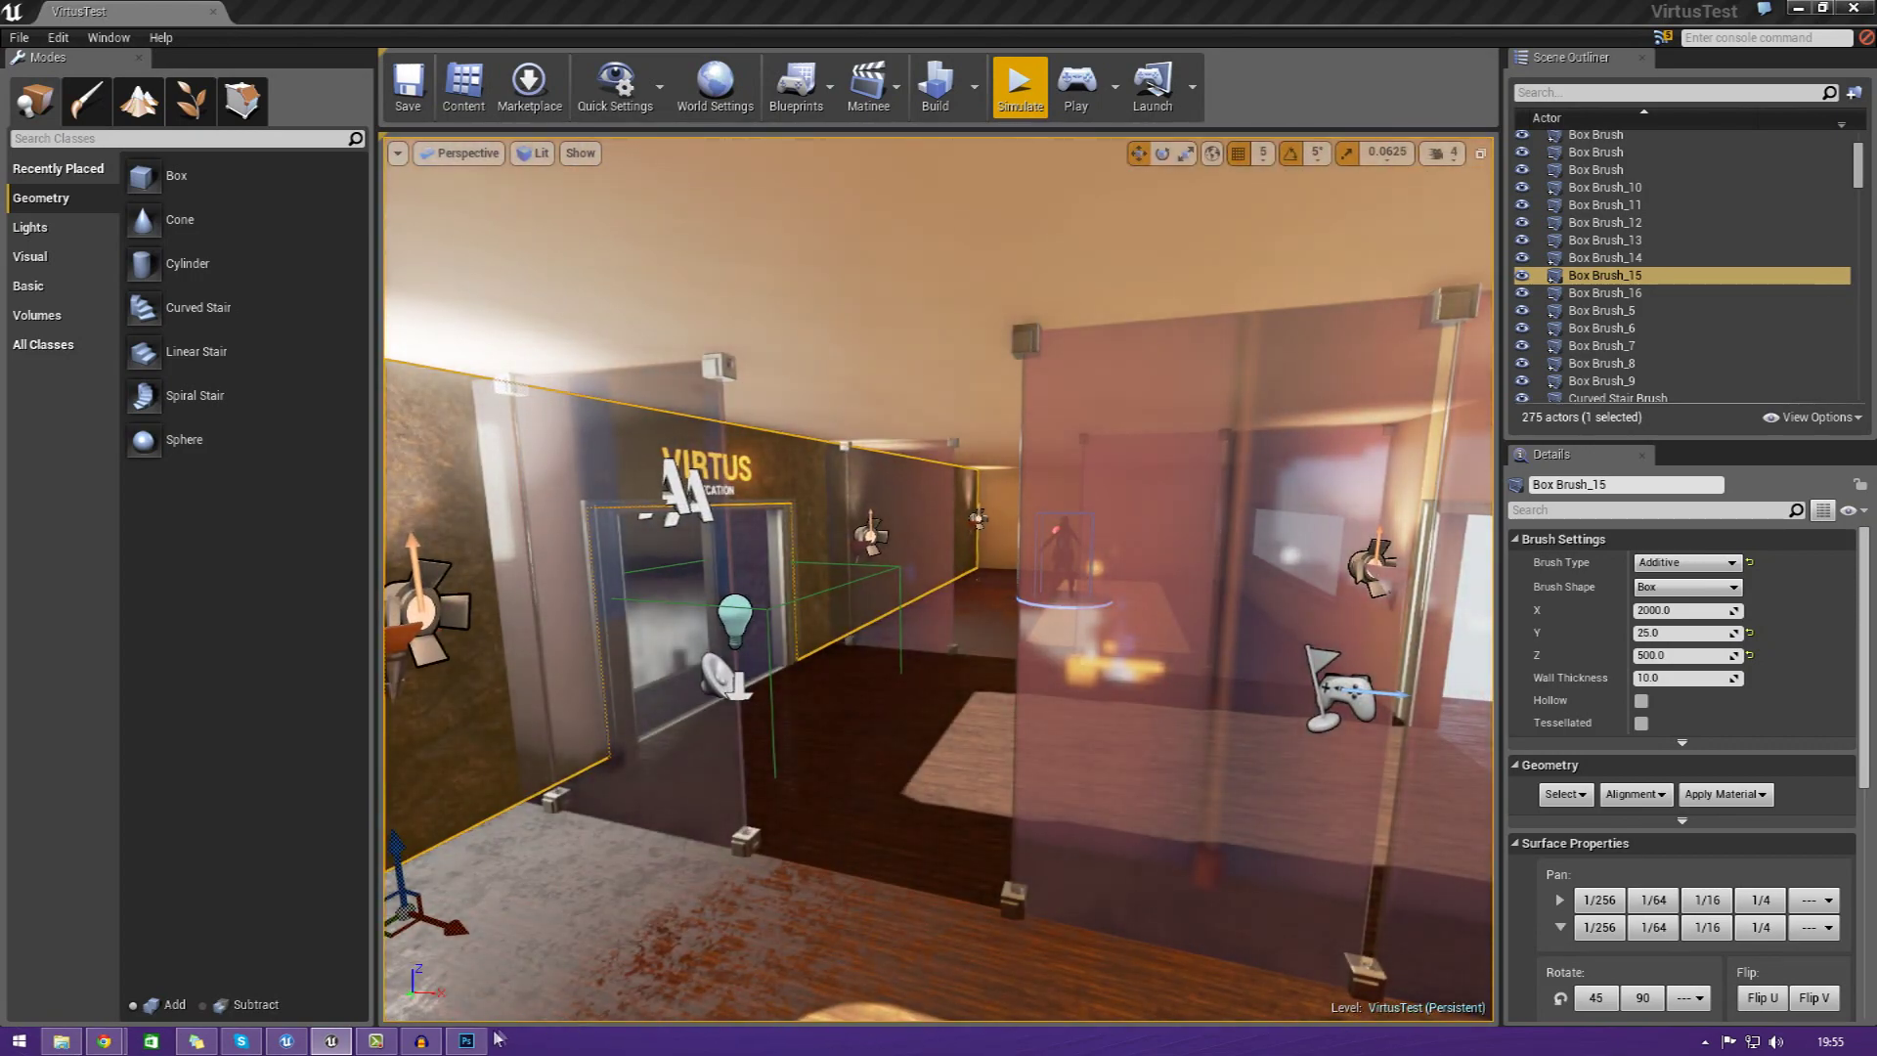
# - Switch to Photoshop and start a new document
pyautogui.click(467, 1041)
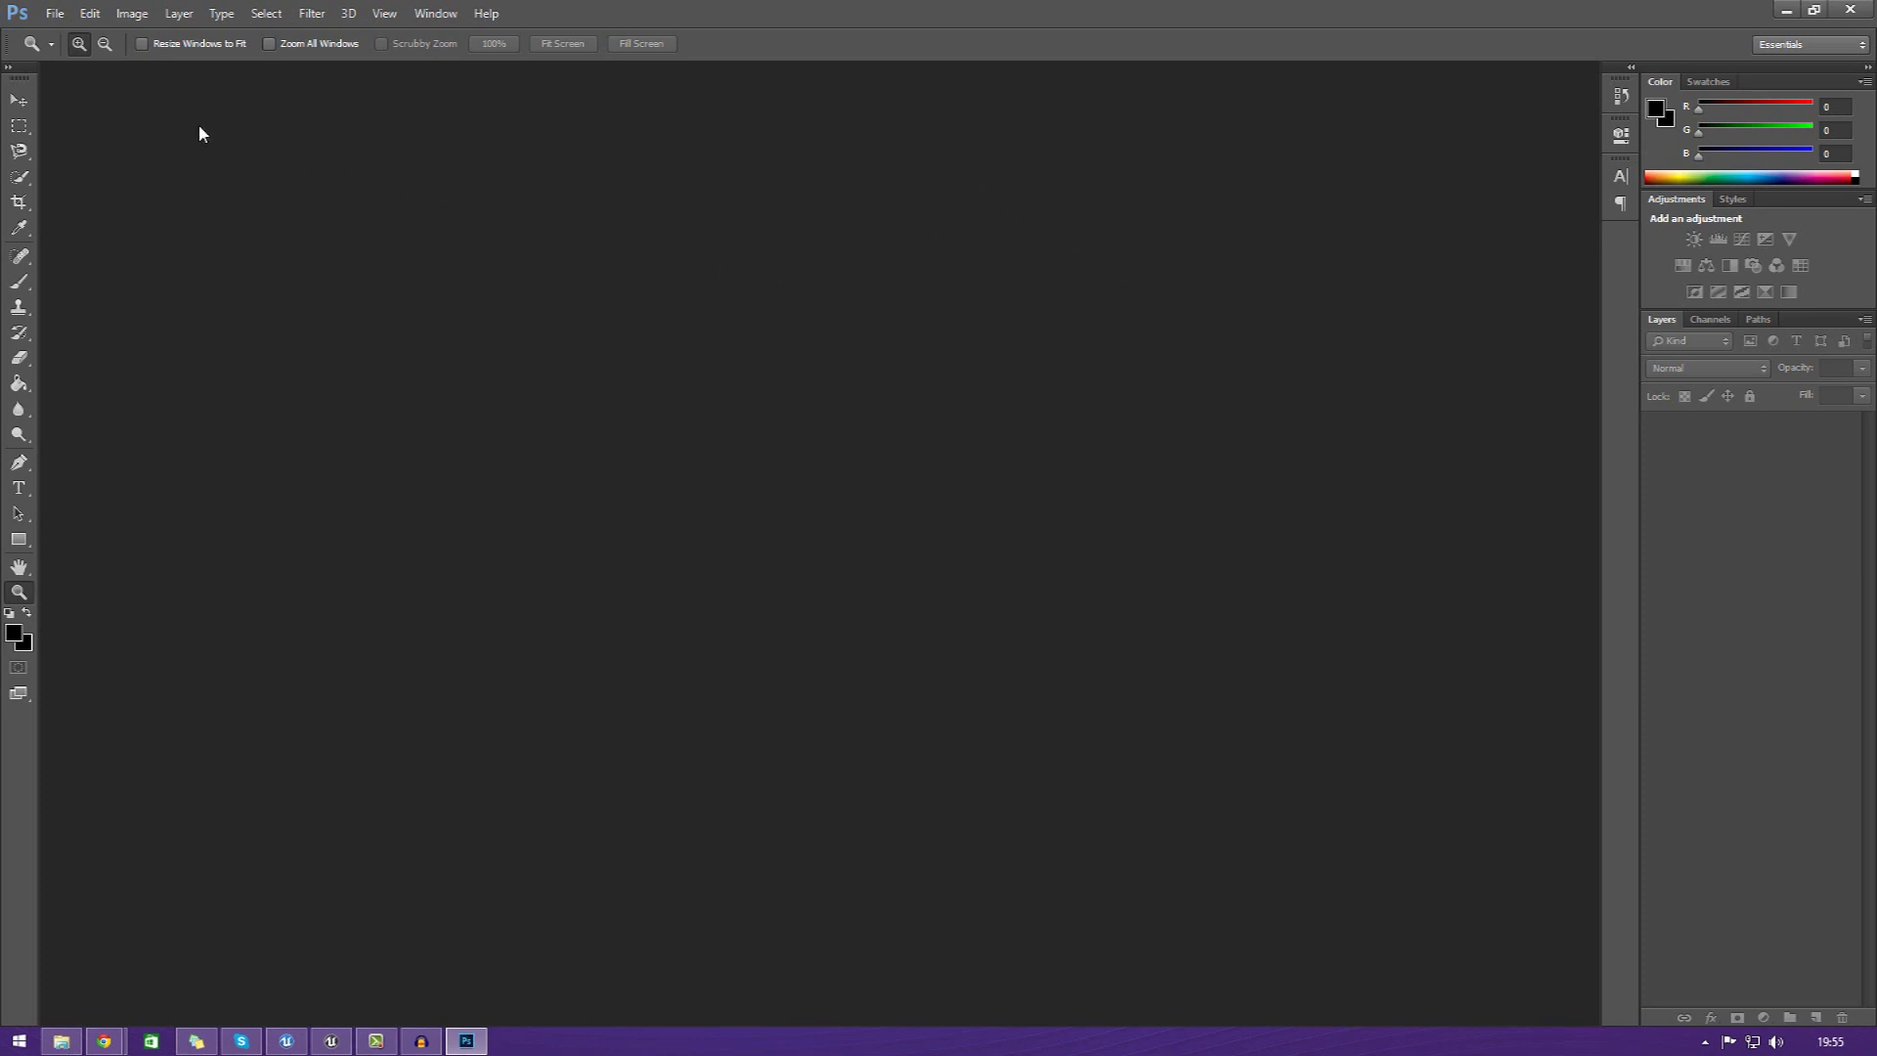
pyautogui.click(54, 14)
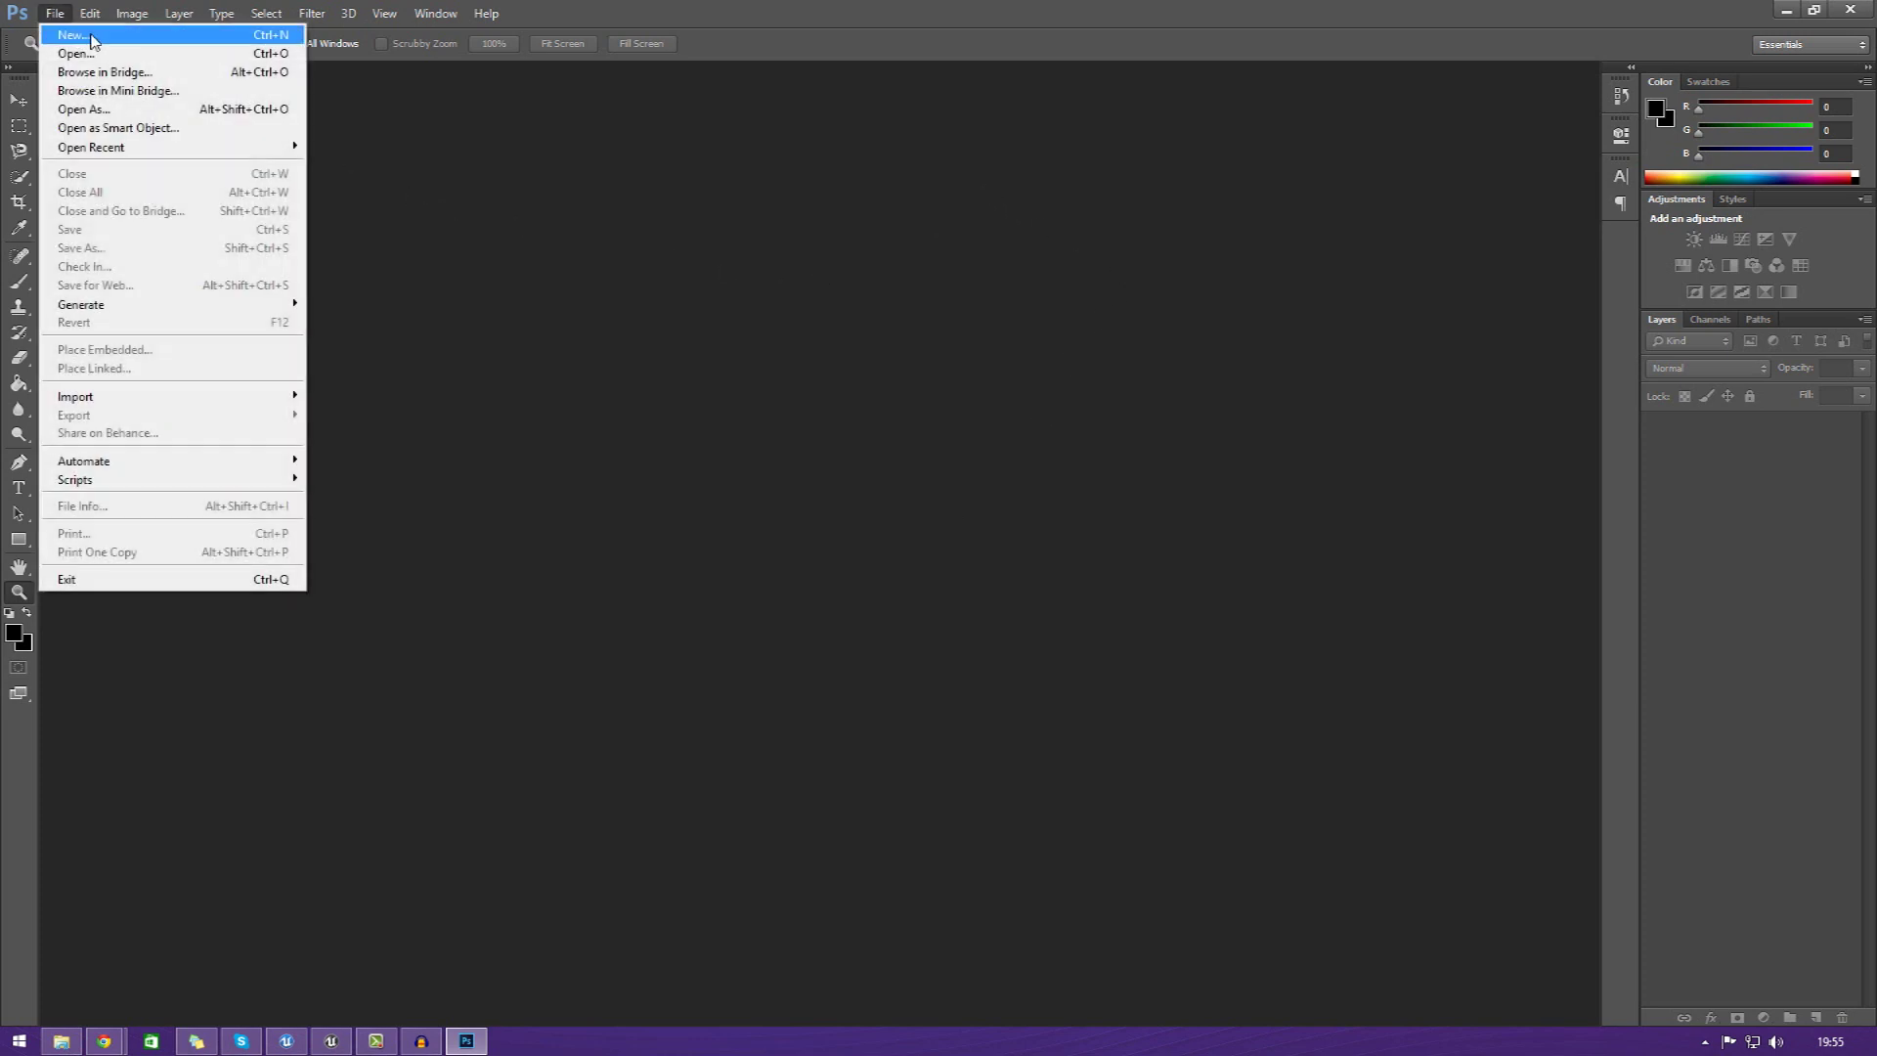
pyautogui.click(88, 36)
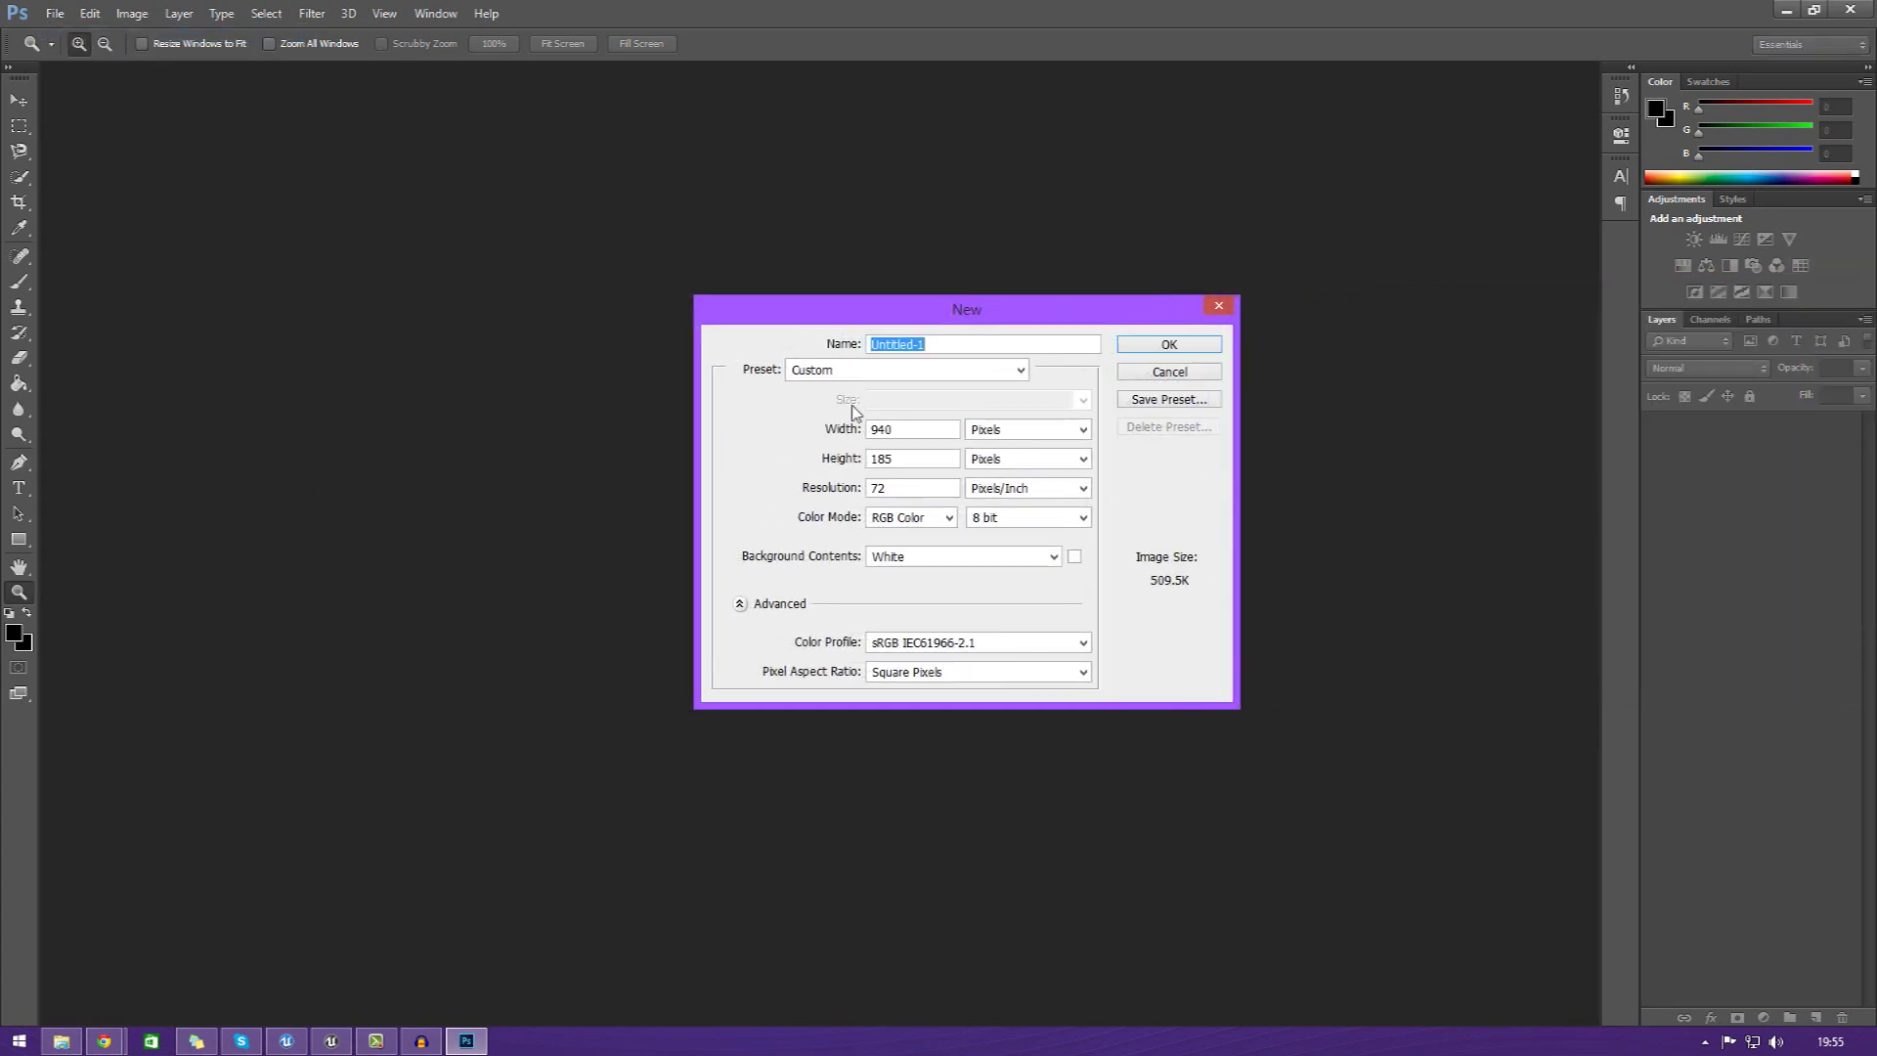
# - Set the new document's width and height to 1024 pixels each and create it
pyautogui.click(909, 437)
pyautogui.press('Tab')
pyautogui.press('Tab')
pyautogui.press('Tab')
pyautogui.press('Tab')
pyautogui.press('Tab')
pyautogui.press('Tab')
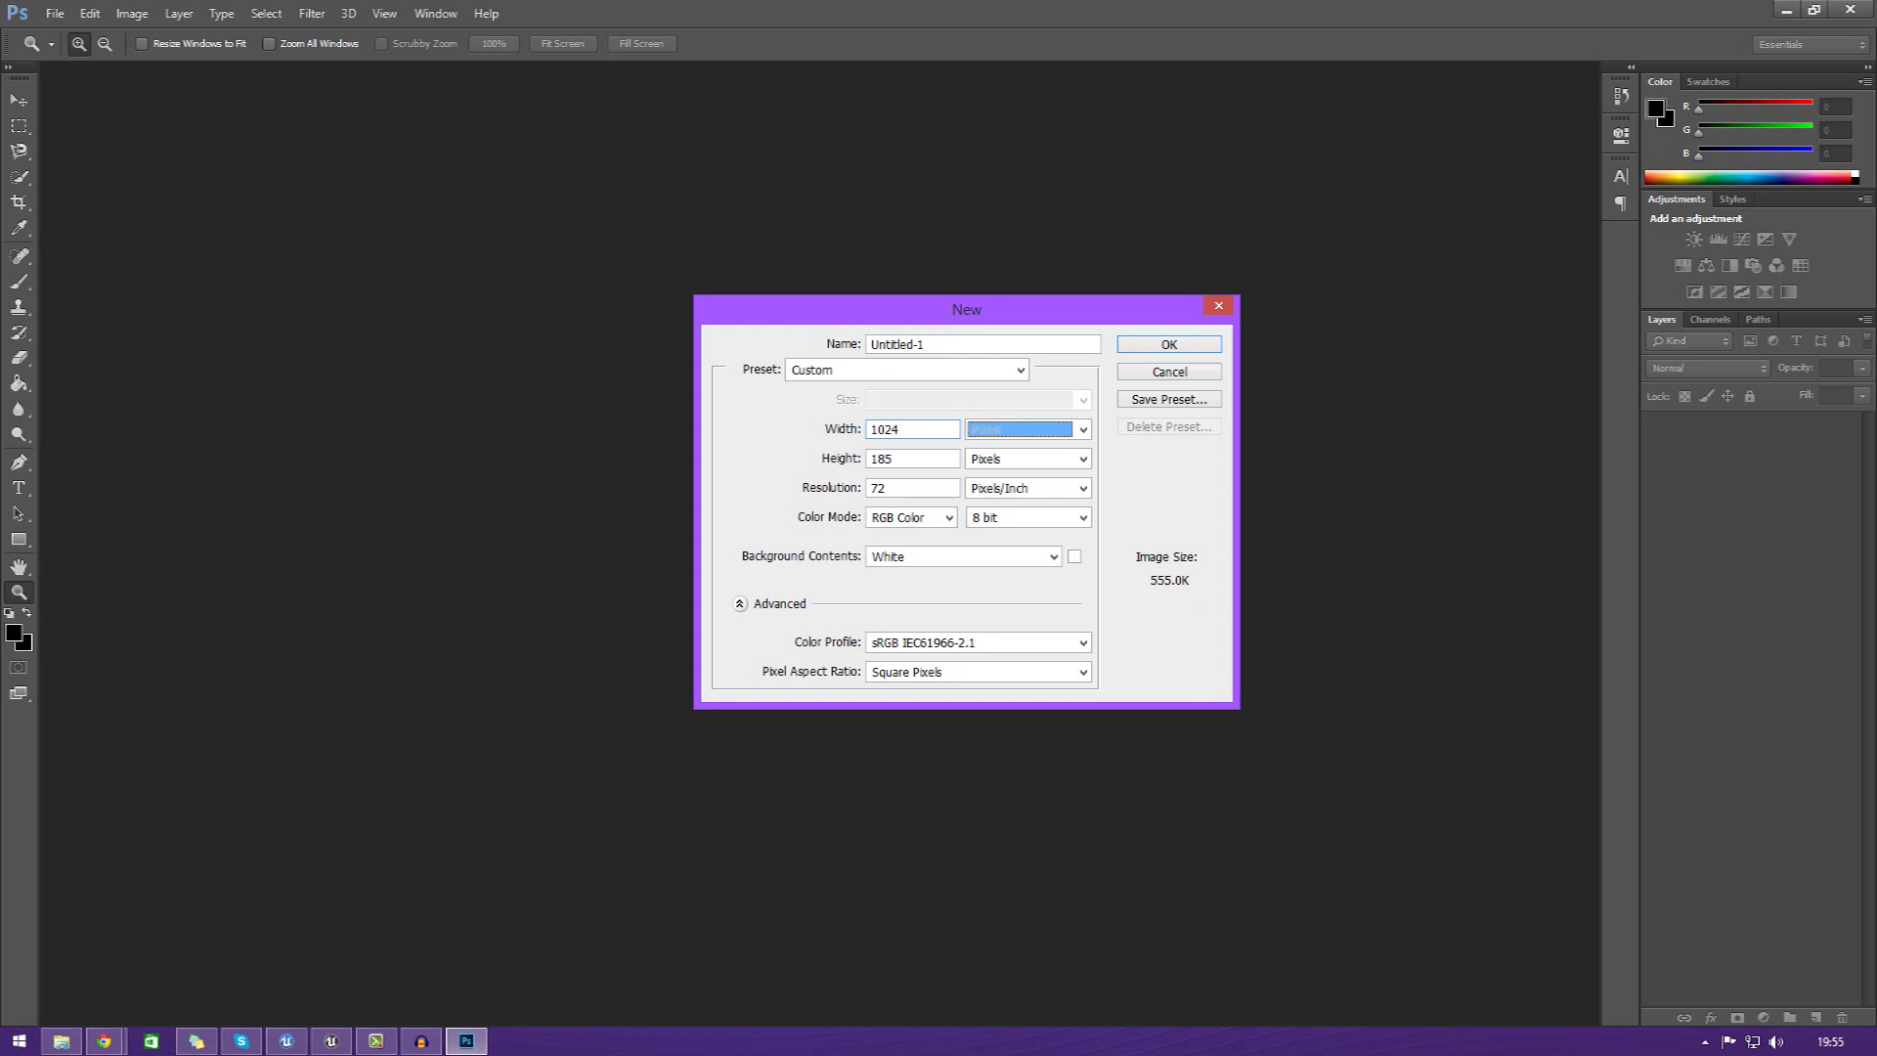
pyautogui.press('Tab')
pyautogui.press('Tab')
pyautogui.press('Tab')
pyautogui.press('Tab')
pyautogui.press('Tab')
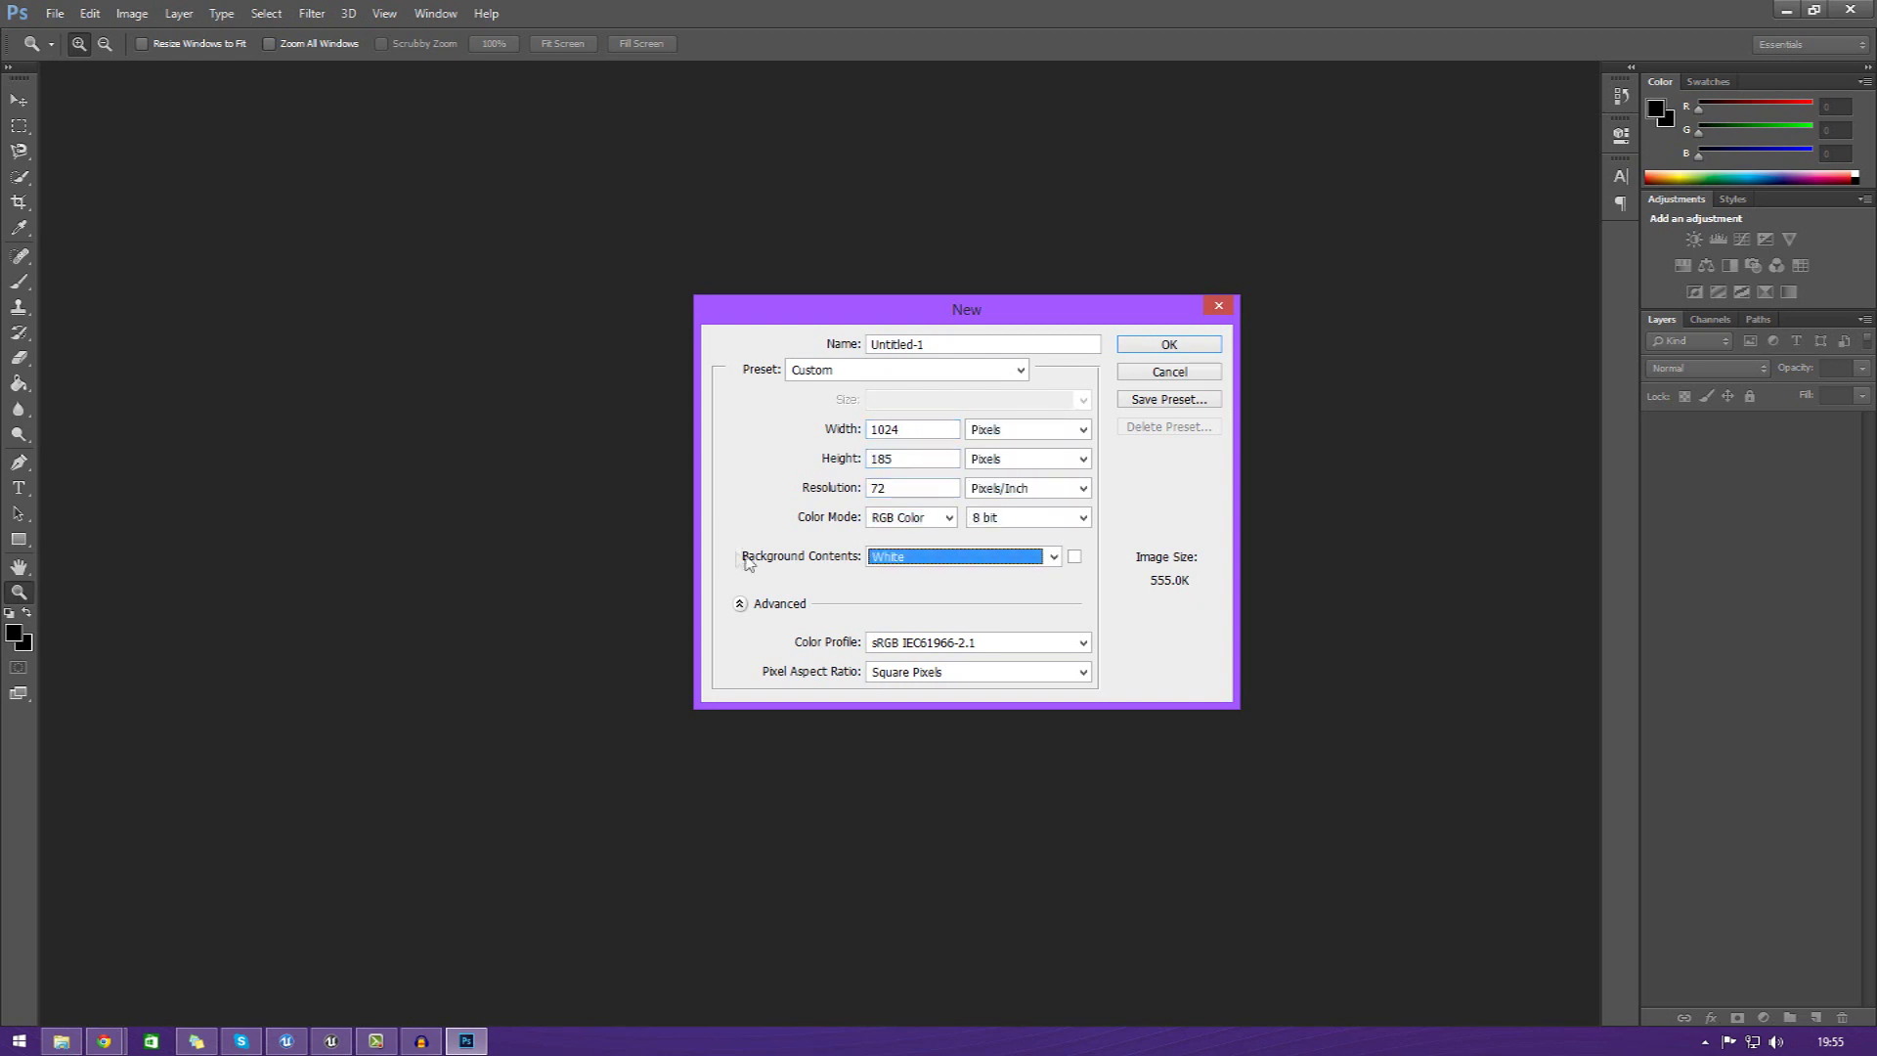
pyautogui.click(926, 461)
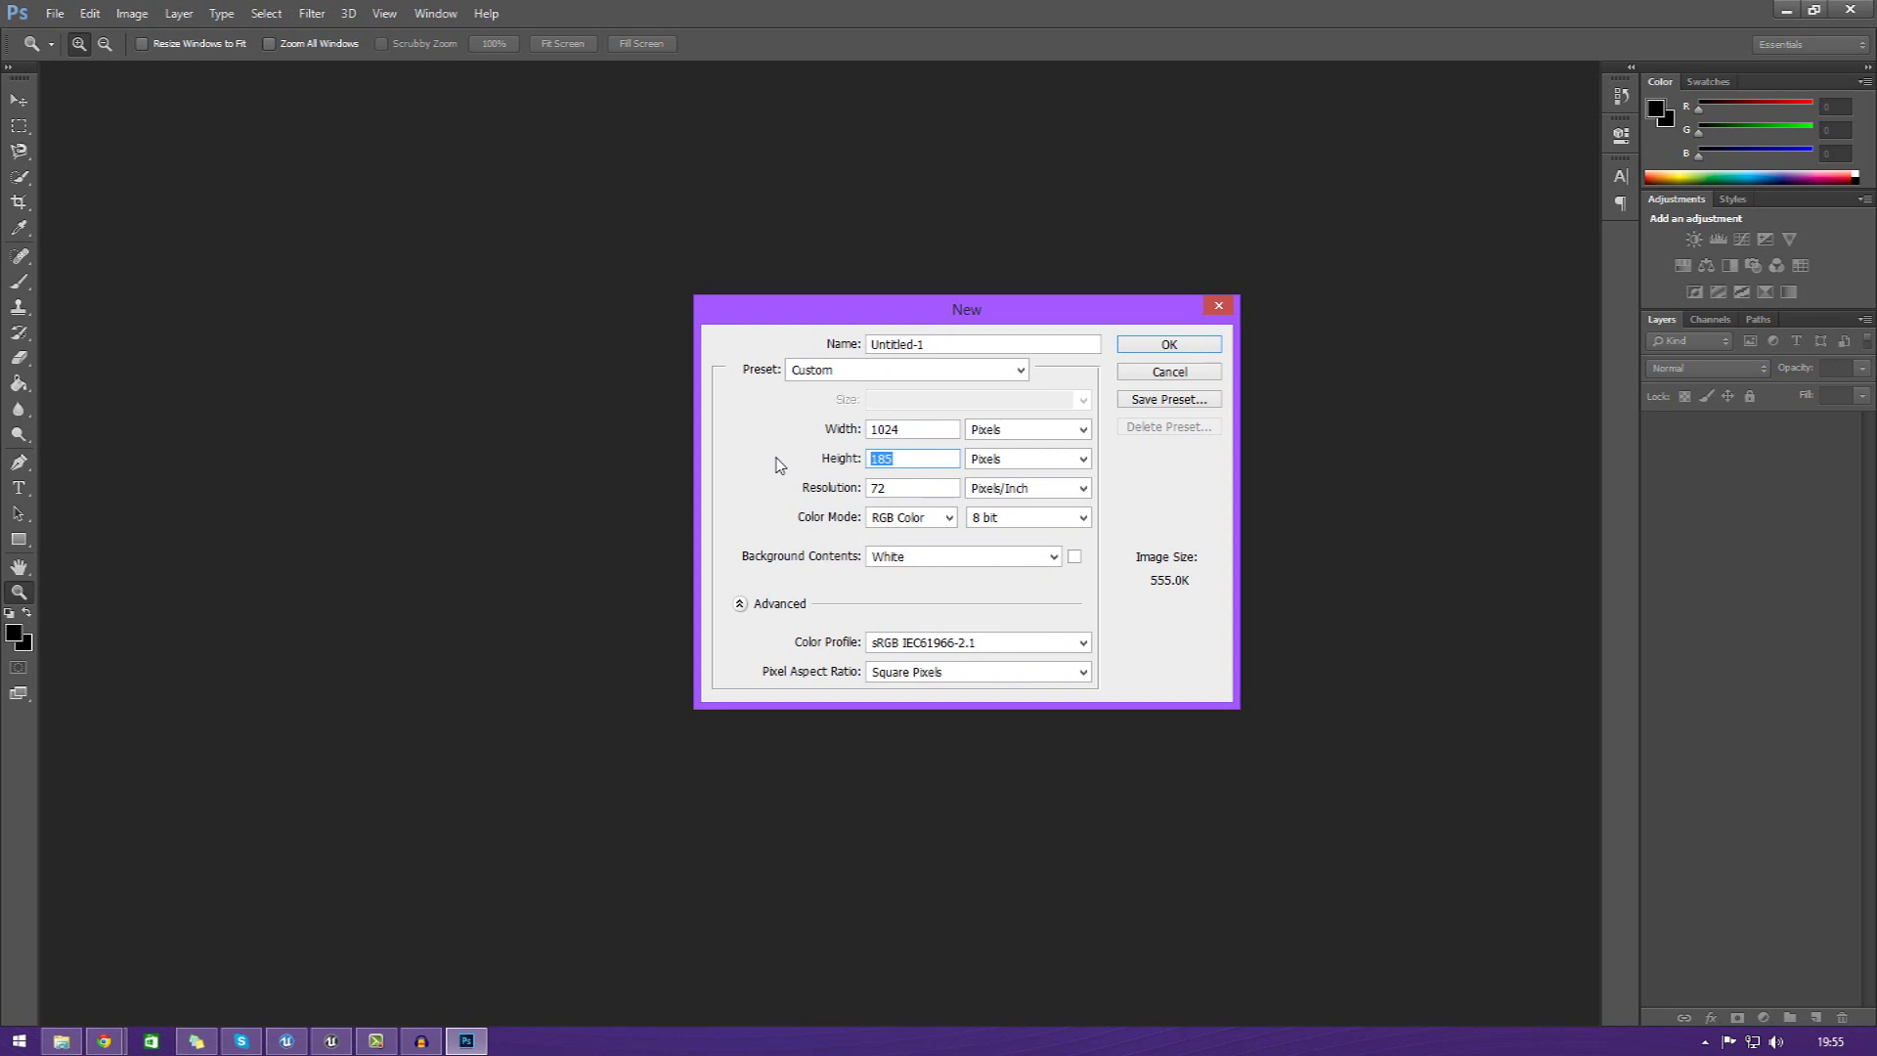
pyautogui.write('1024')
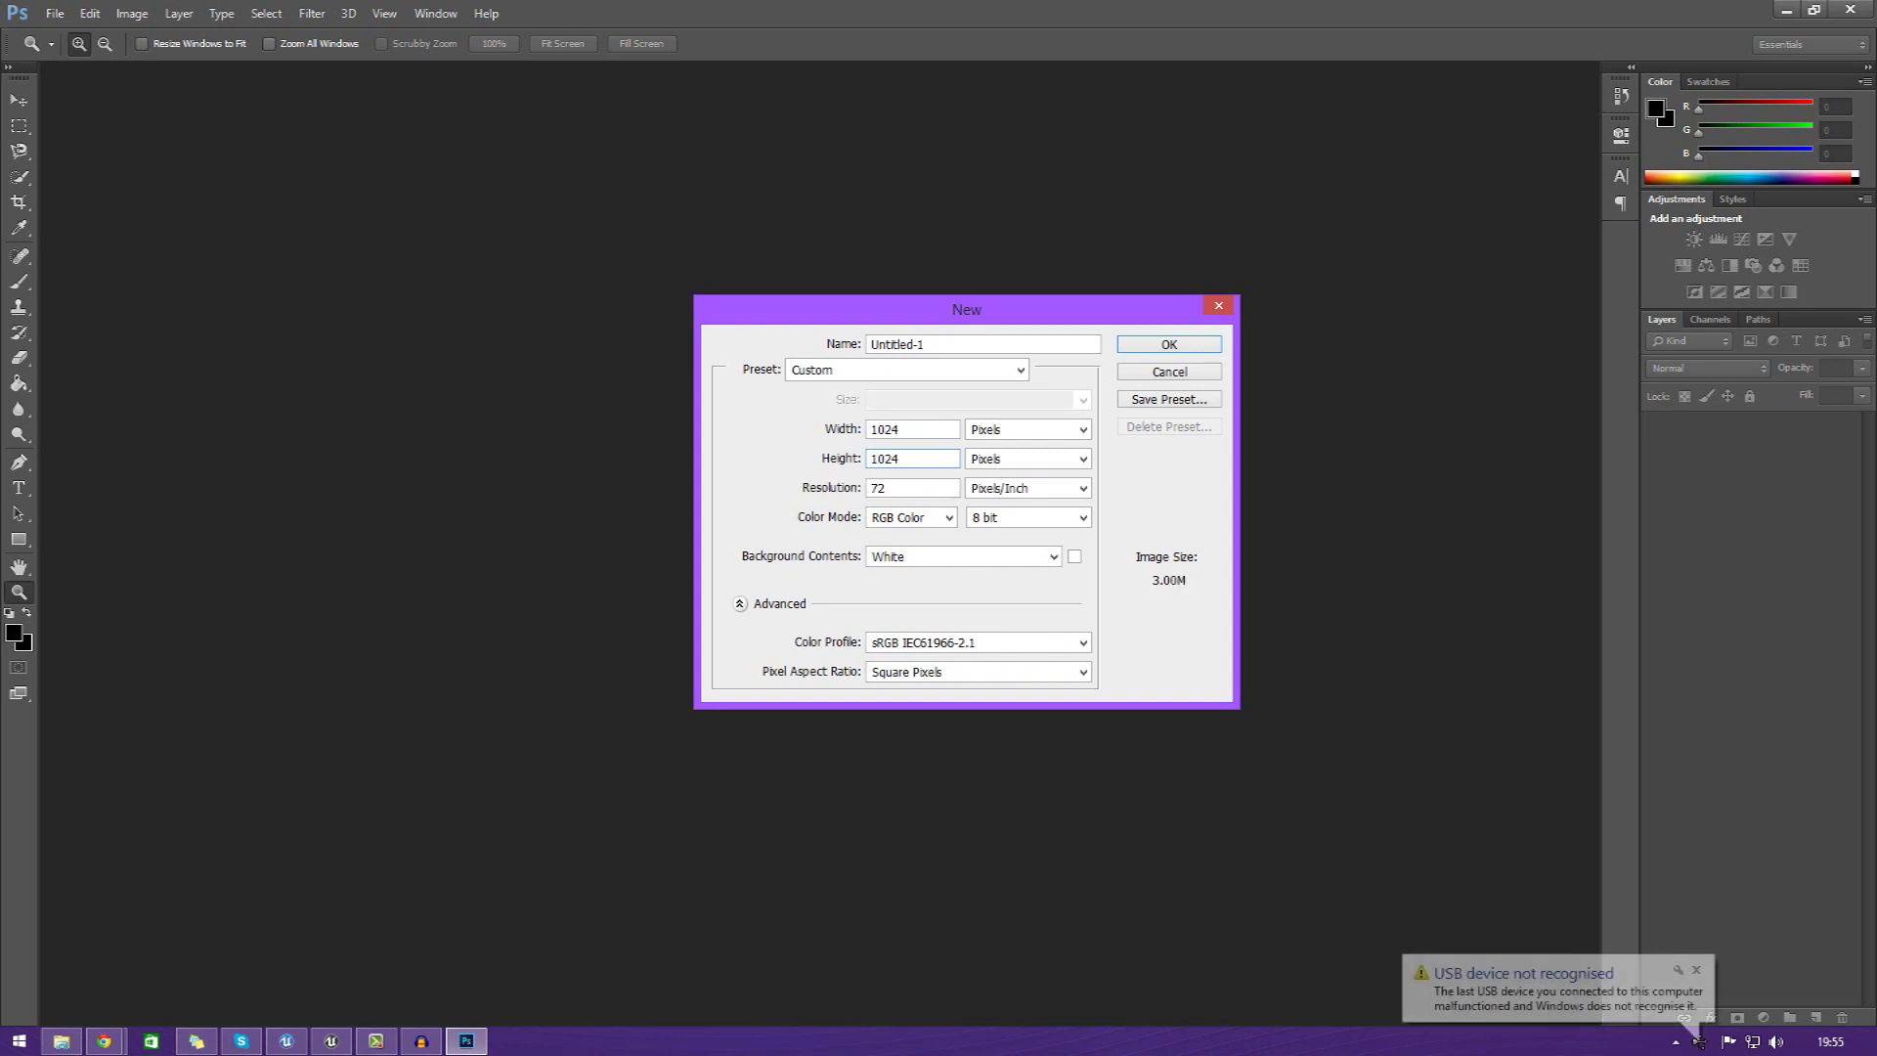
pyautogui.press('Return')
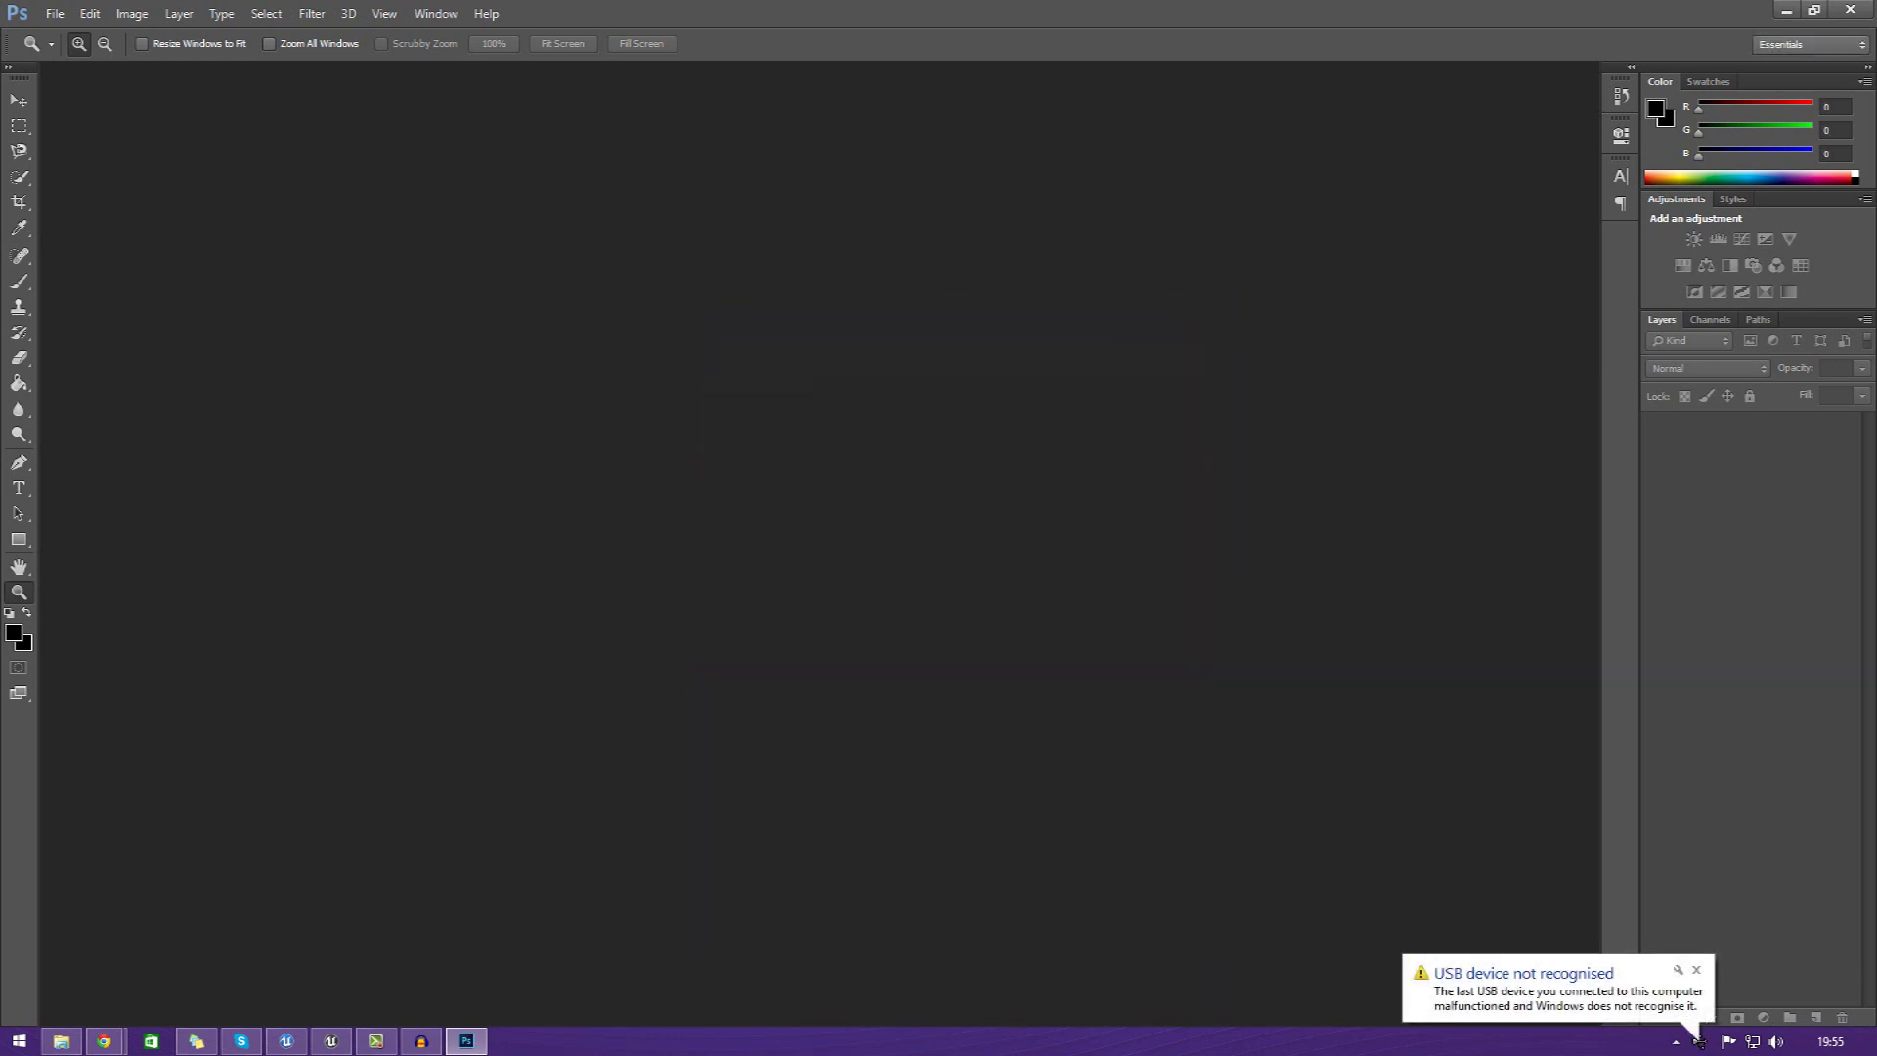
# - Dismiss the USB device notification and fit the whole blank canvas on the screen
pyautogui.click(1697, 970)
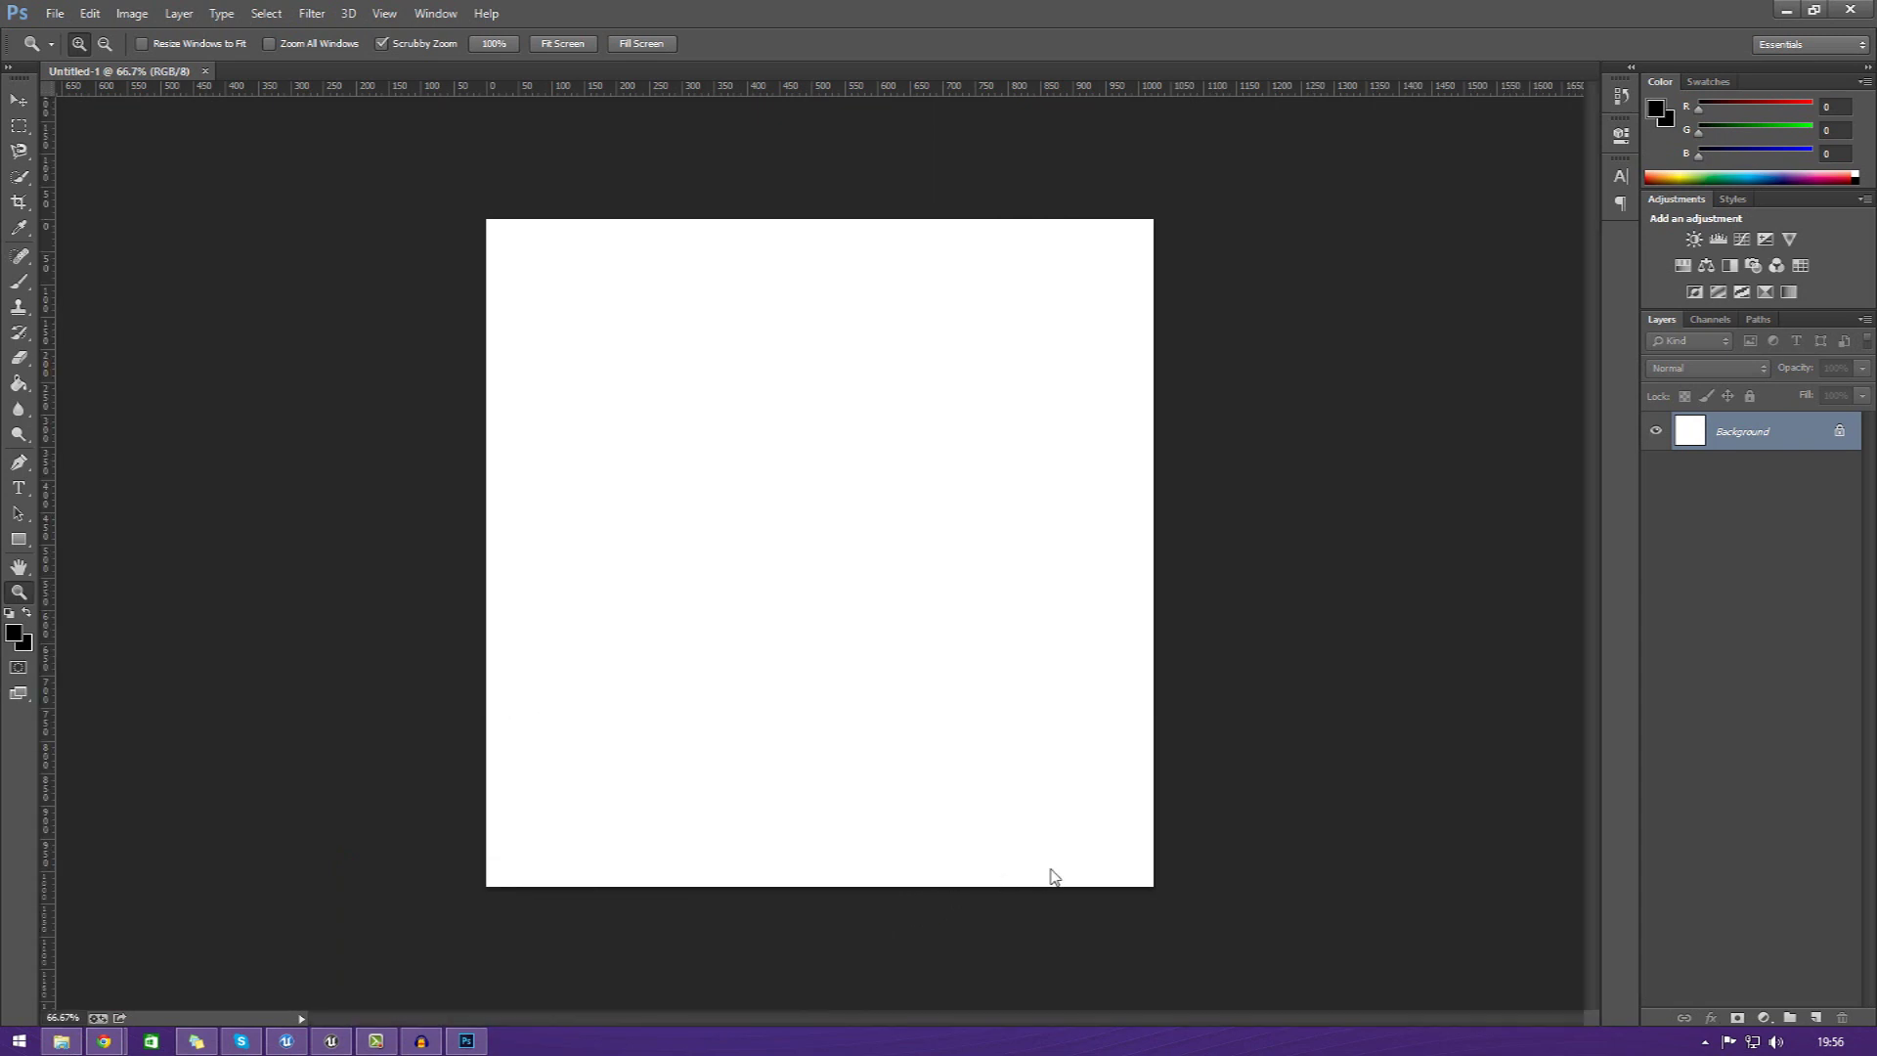
pyautogui.click(513, 657)
pyautogui.rightClick(568, 685)
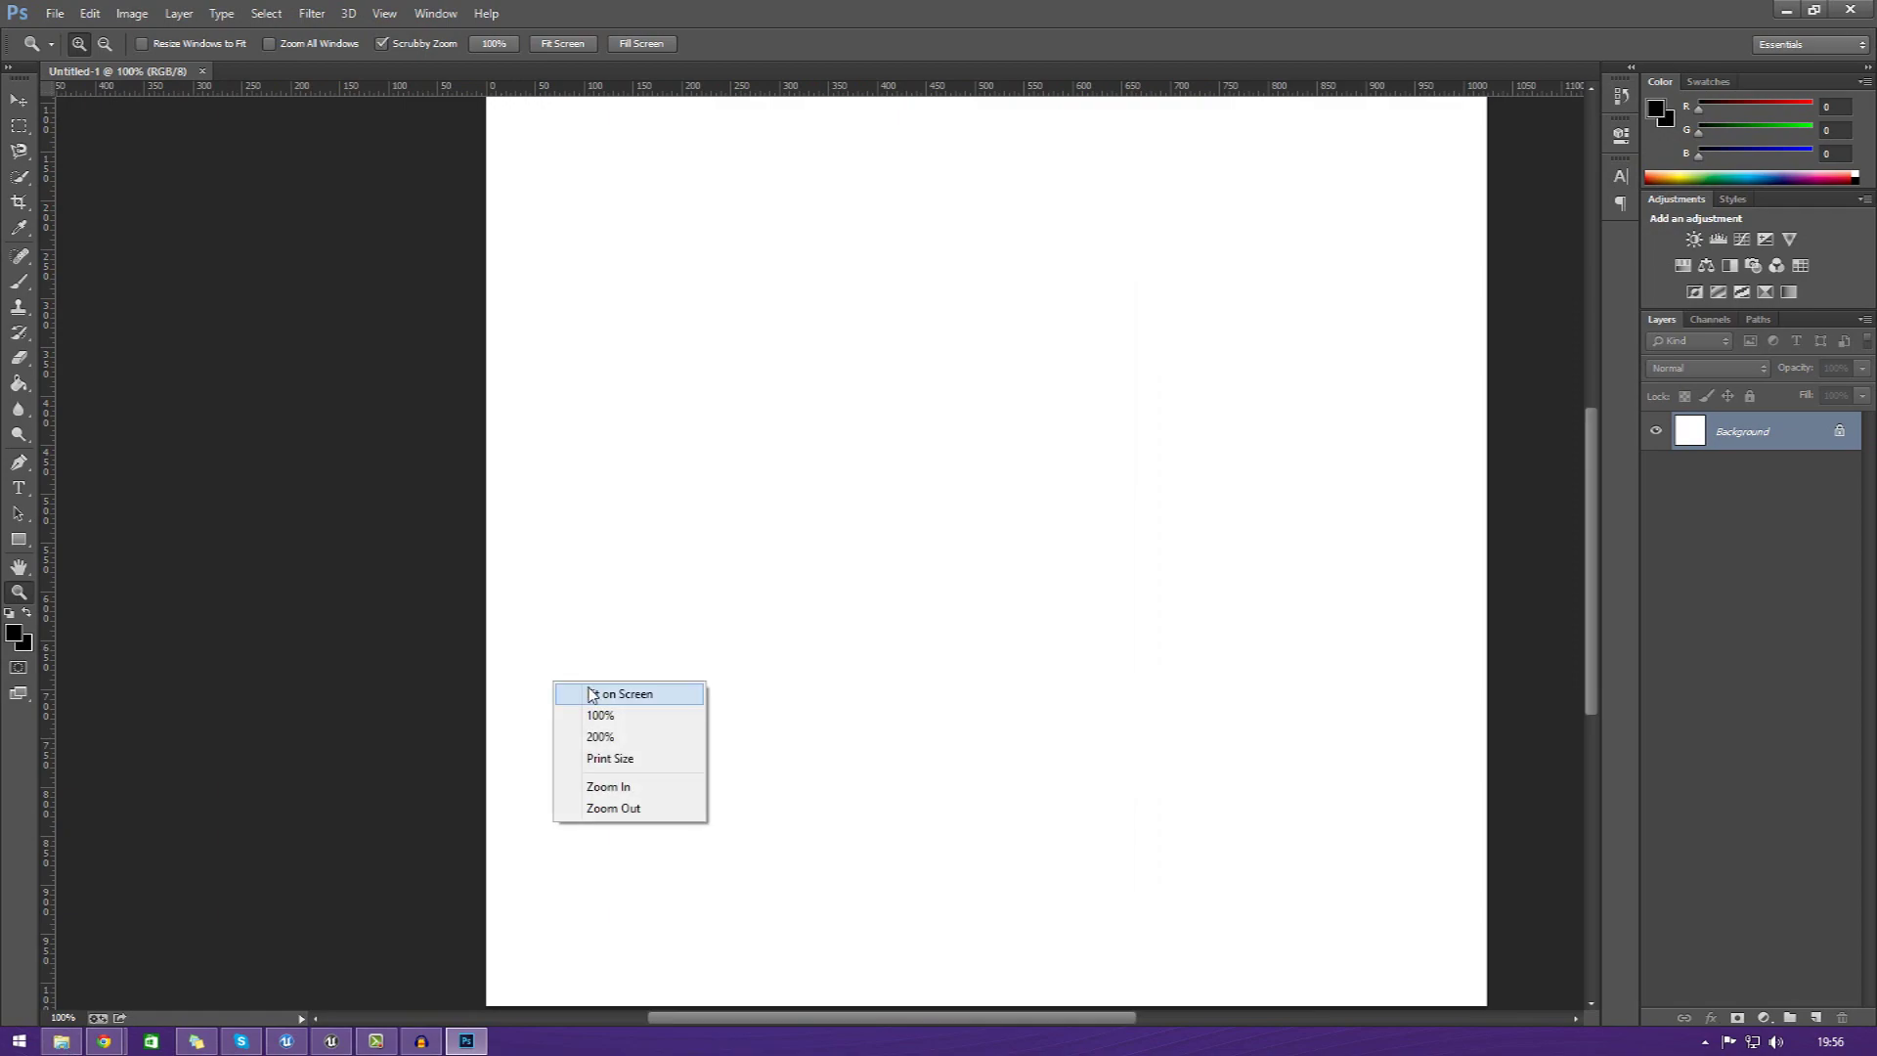
pyautogui.click(591, 692)
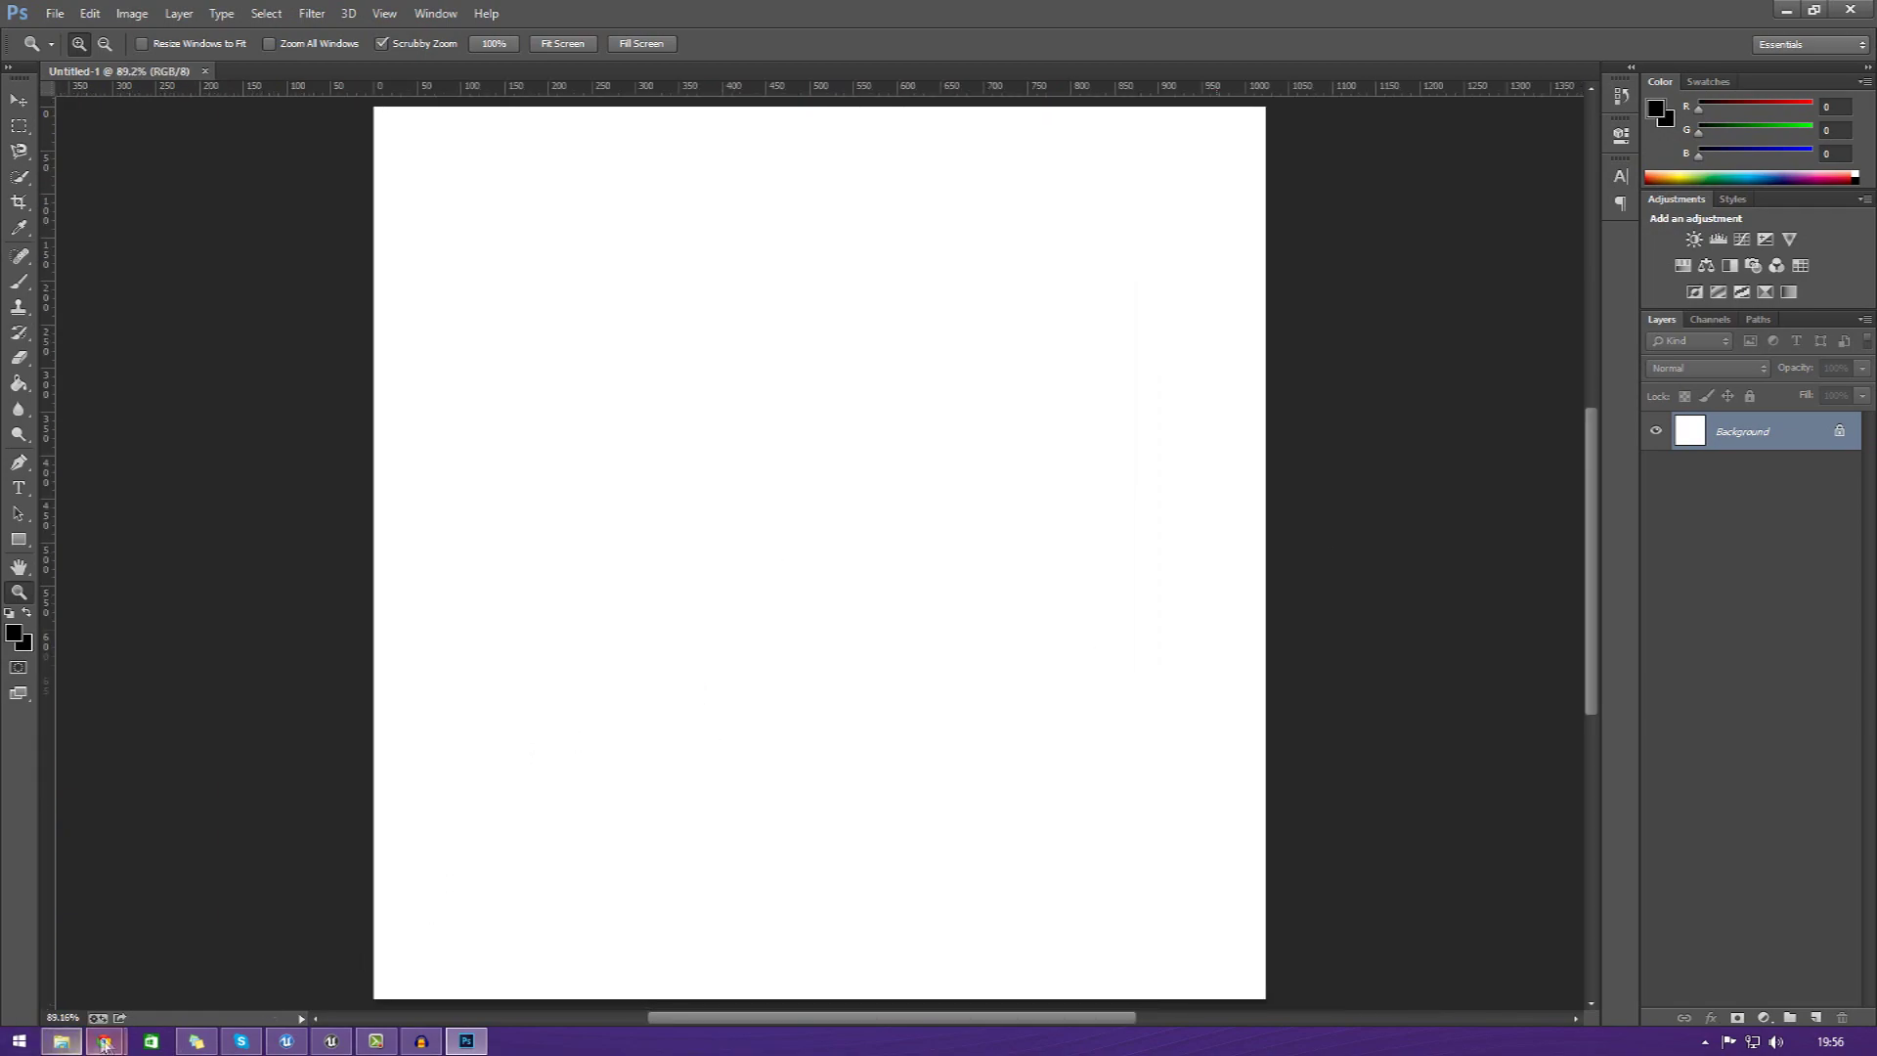
# - Switch to Chrome, bring its window into view and search Google Images for "seamless metal texture"
pyautogui.click(103, 1041)
pyautogui.moveTo(1447, 249); pyautogui.dragTo(1875, 240)
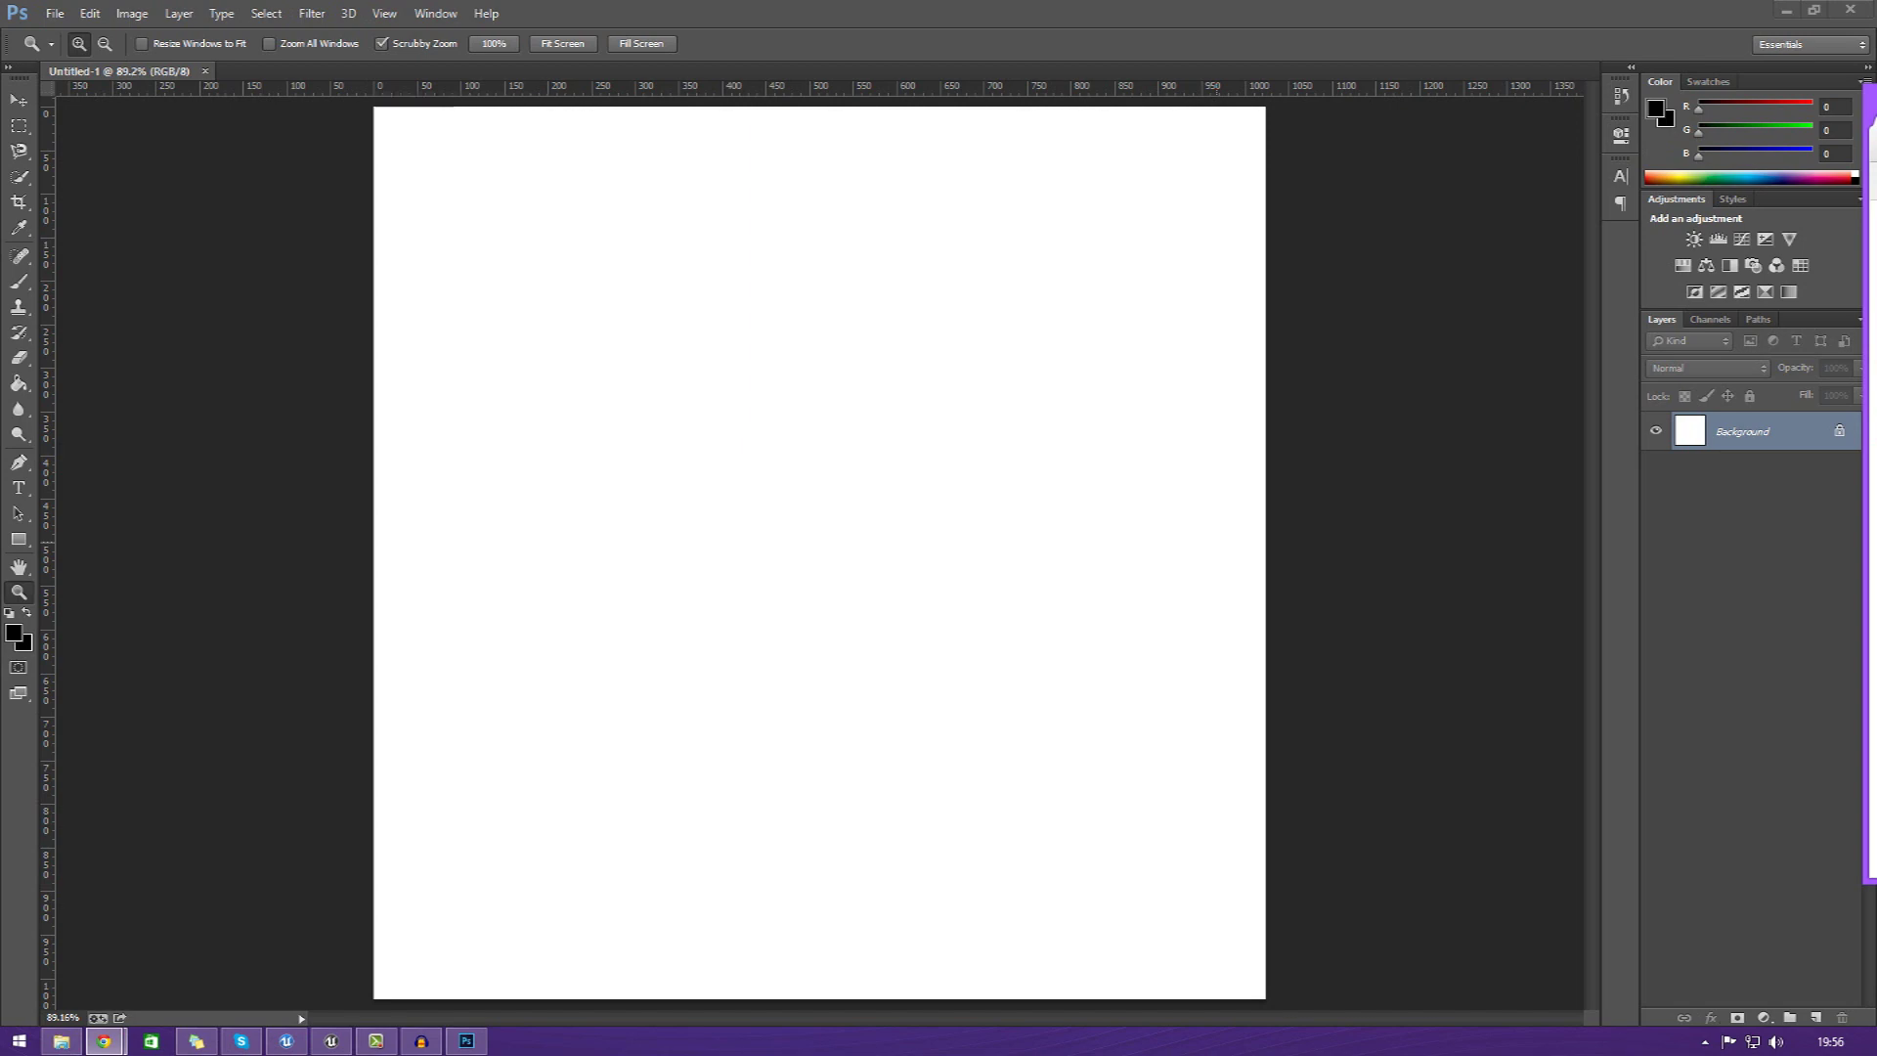
pyautogui.moveTo(1875, 108); pyautogui.dragTo(883, 234)
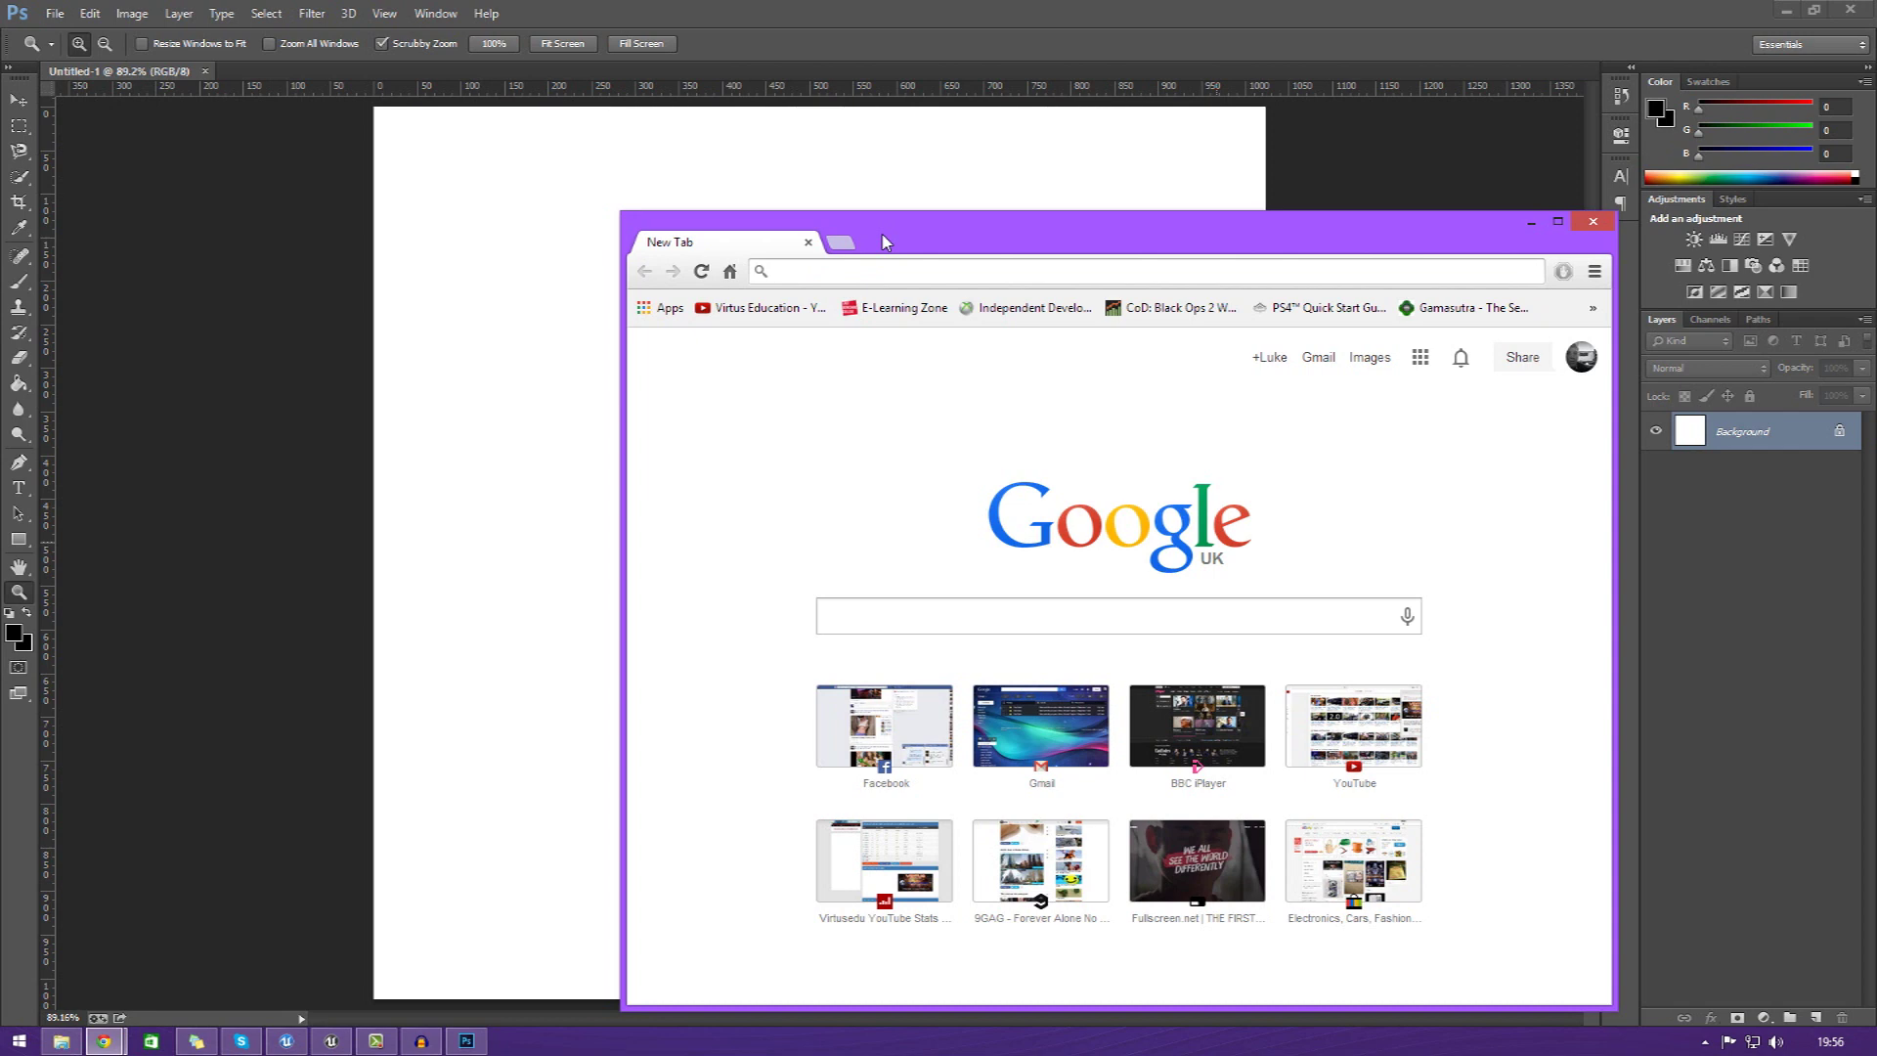
pyautogui.write('seamless')
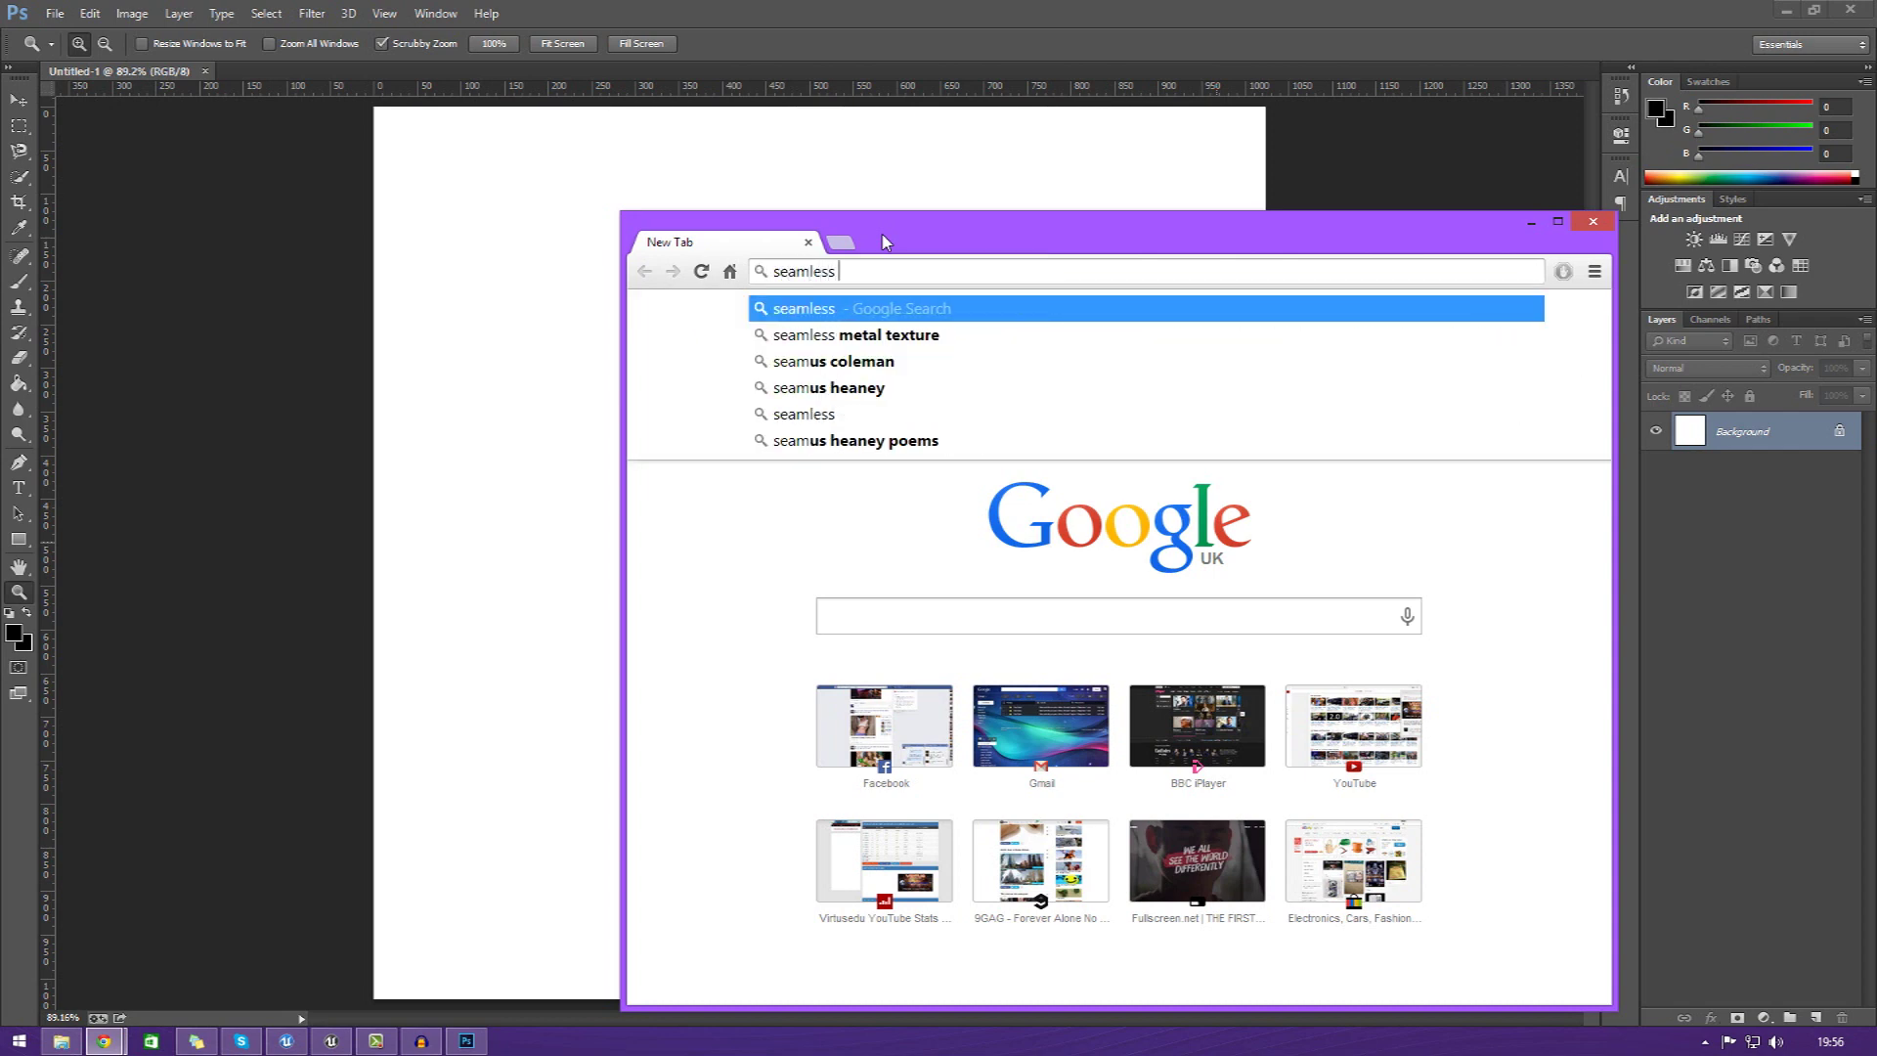
pyautogui.write(' metal text')
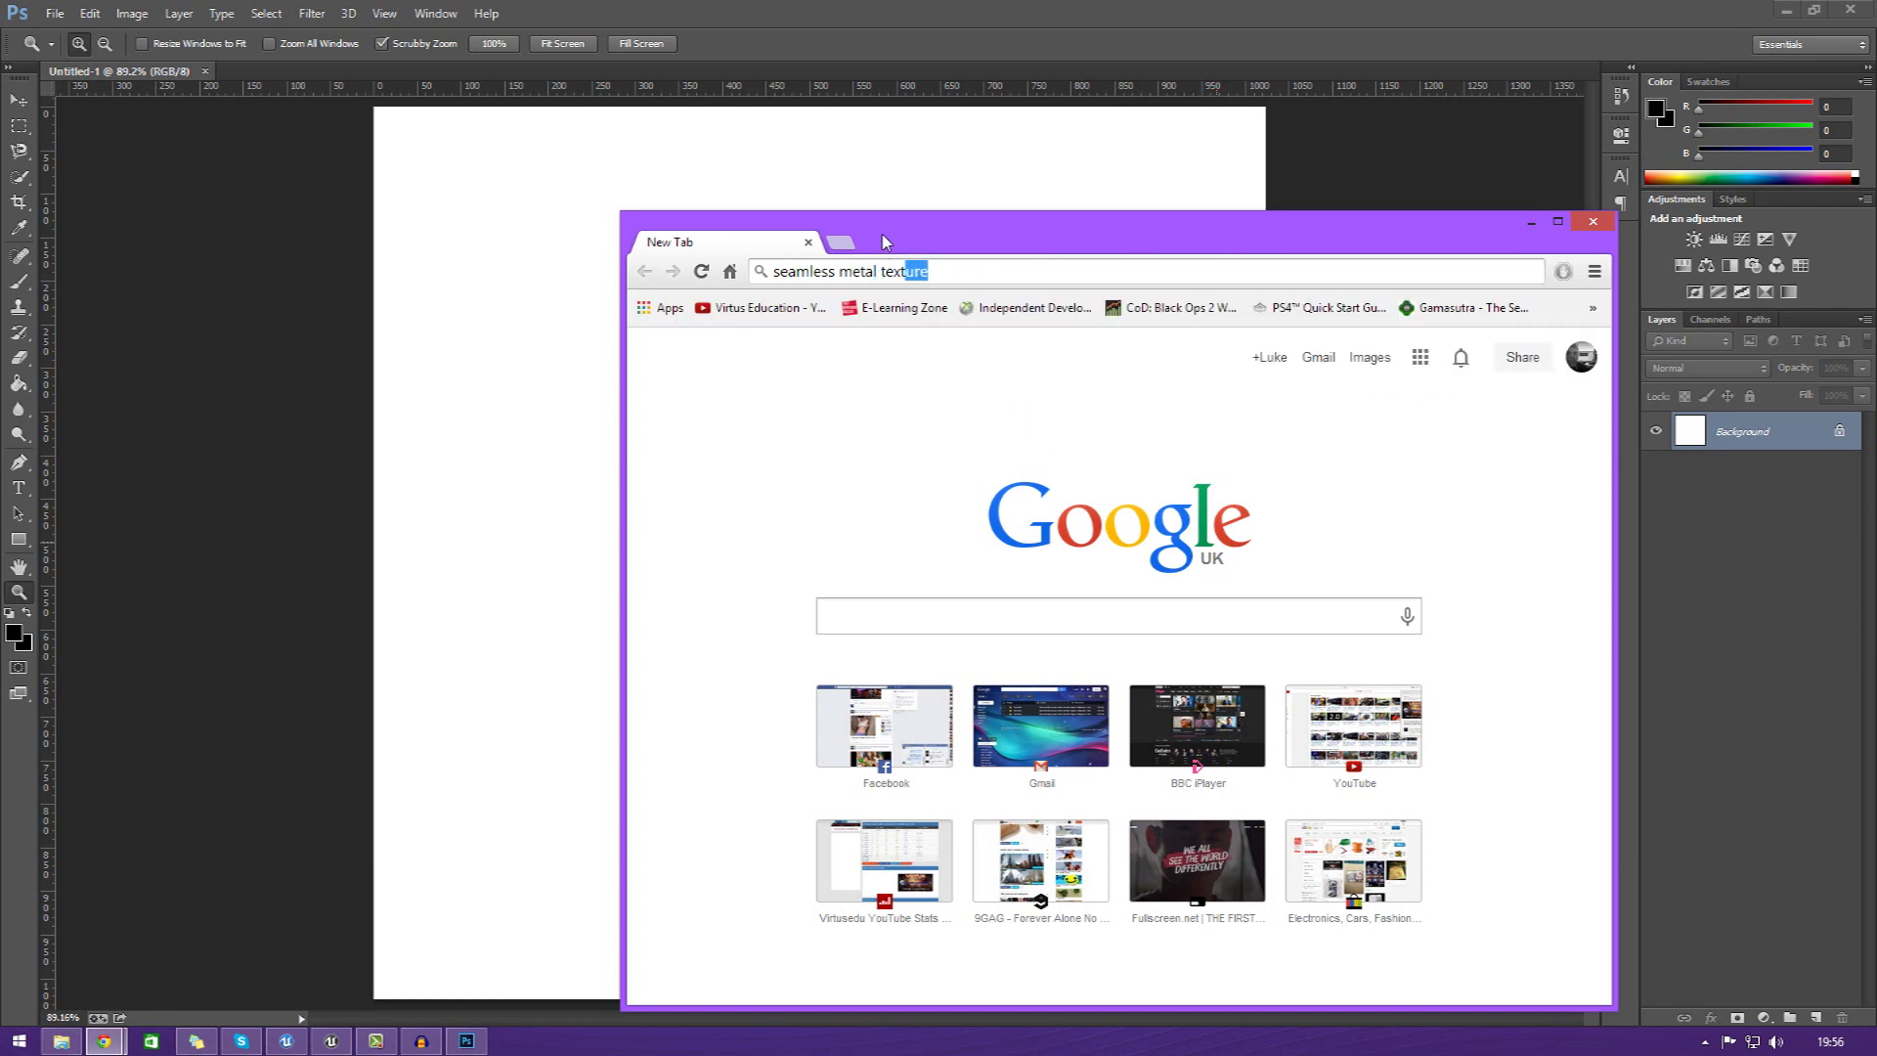
pyautogui.press('Return')
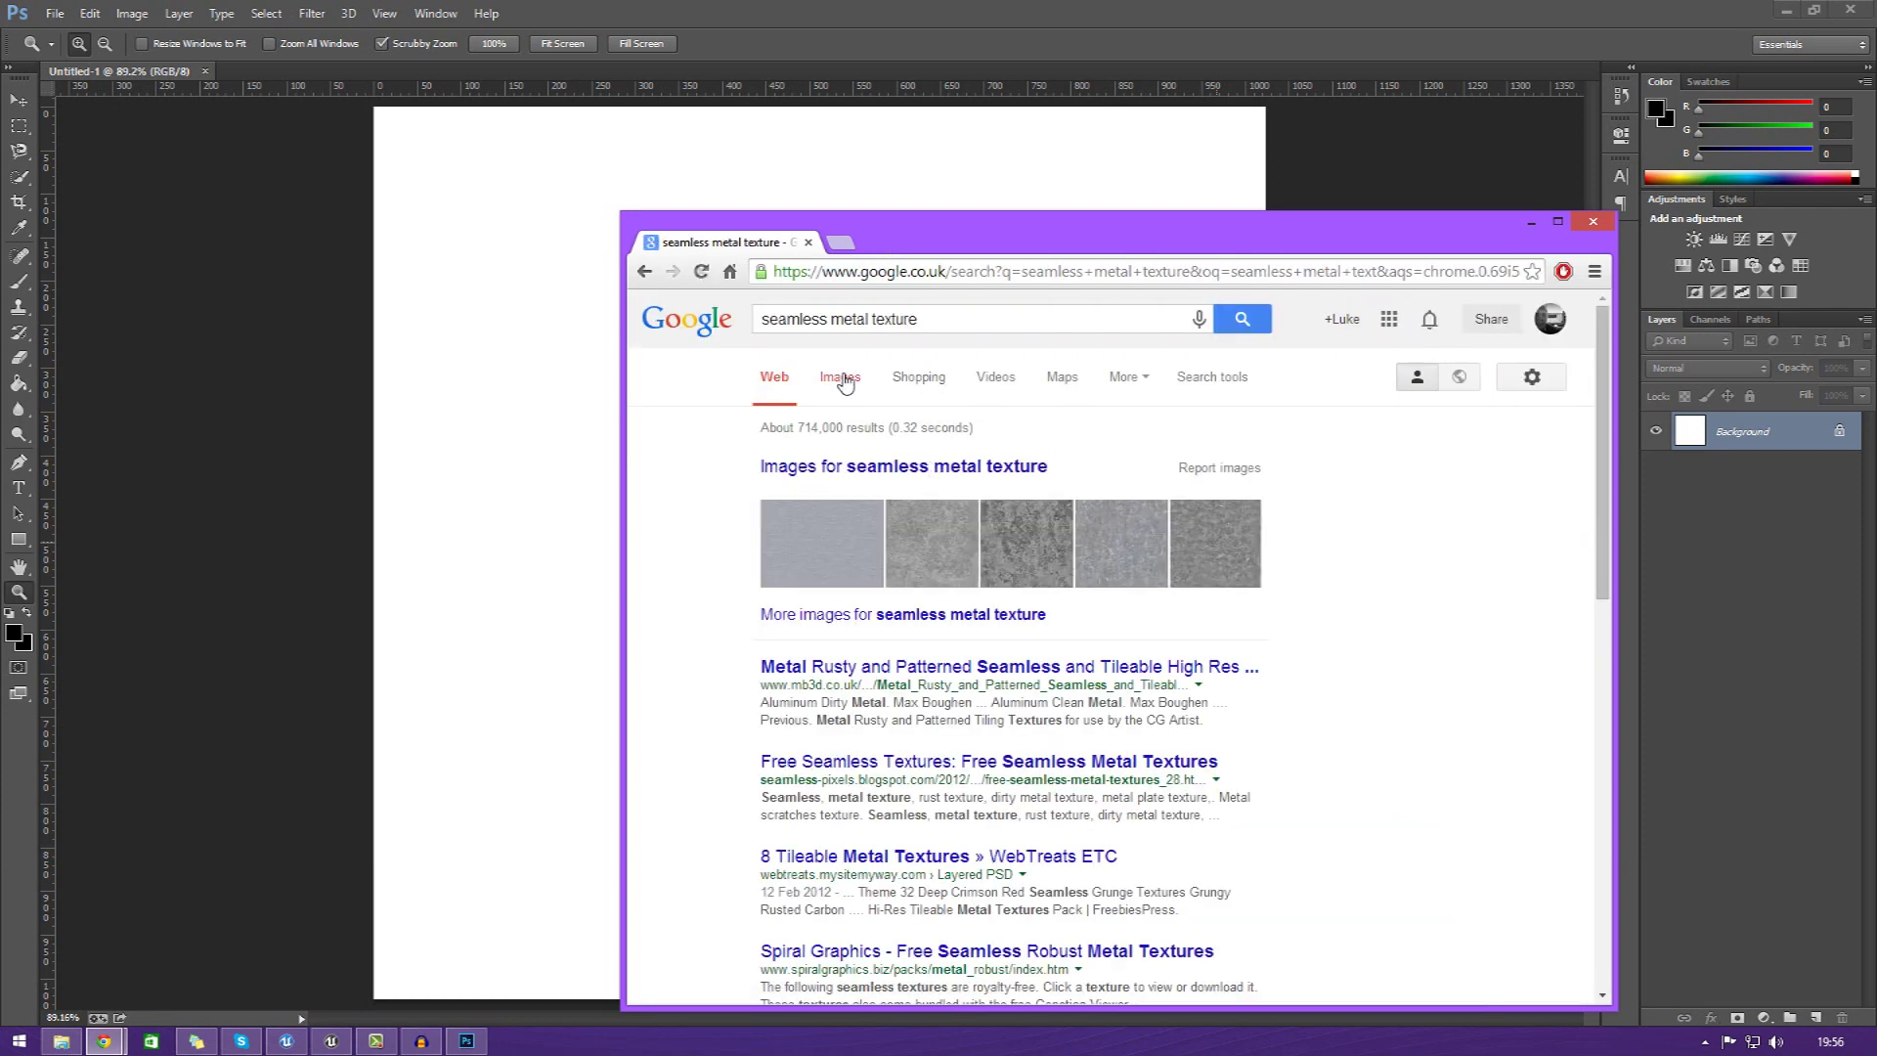
pyautogui.click(842, 378)
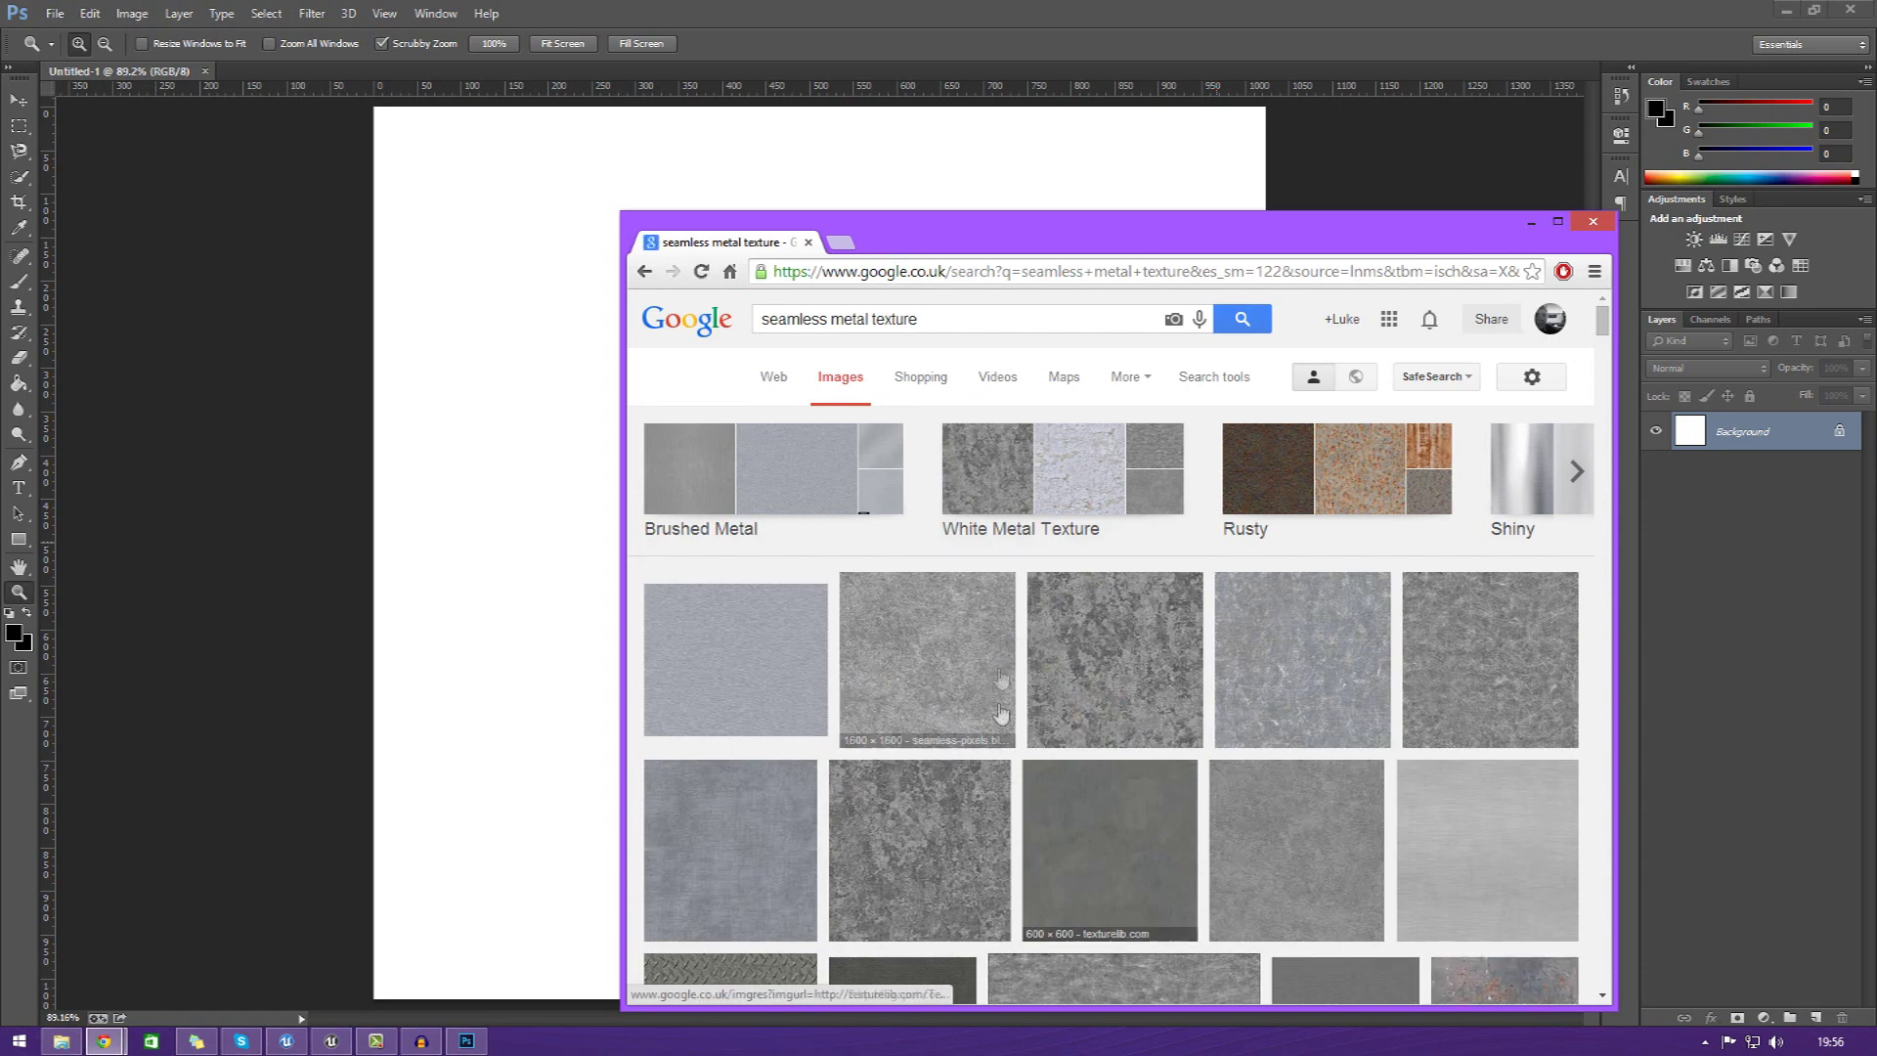
# - Preview the dark mottled 1024 × 1024 metal texture from seamless-pixels and show its image options
pyautogui.click(1068, 649)
pyautogui.rightClick(997, 719)
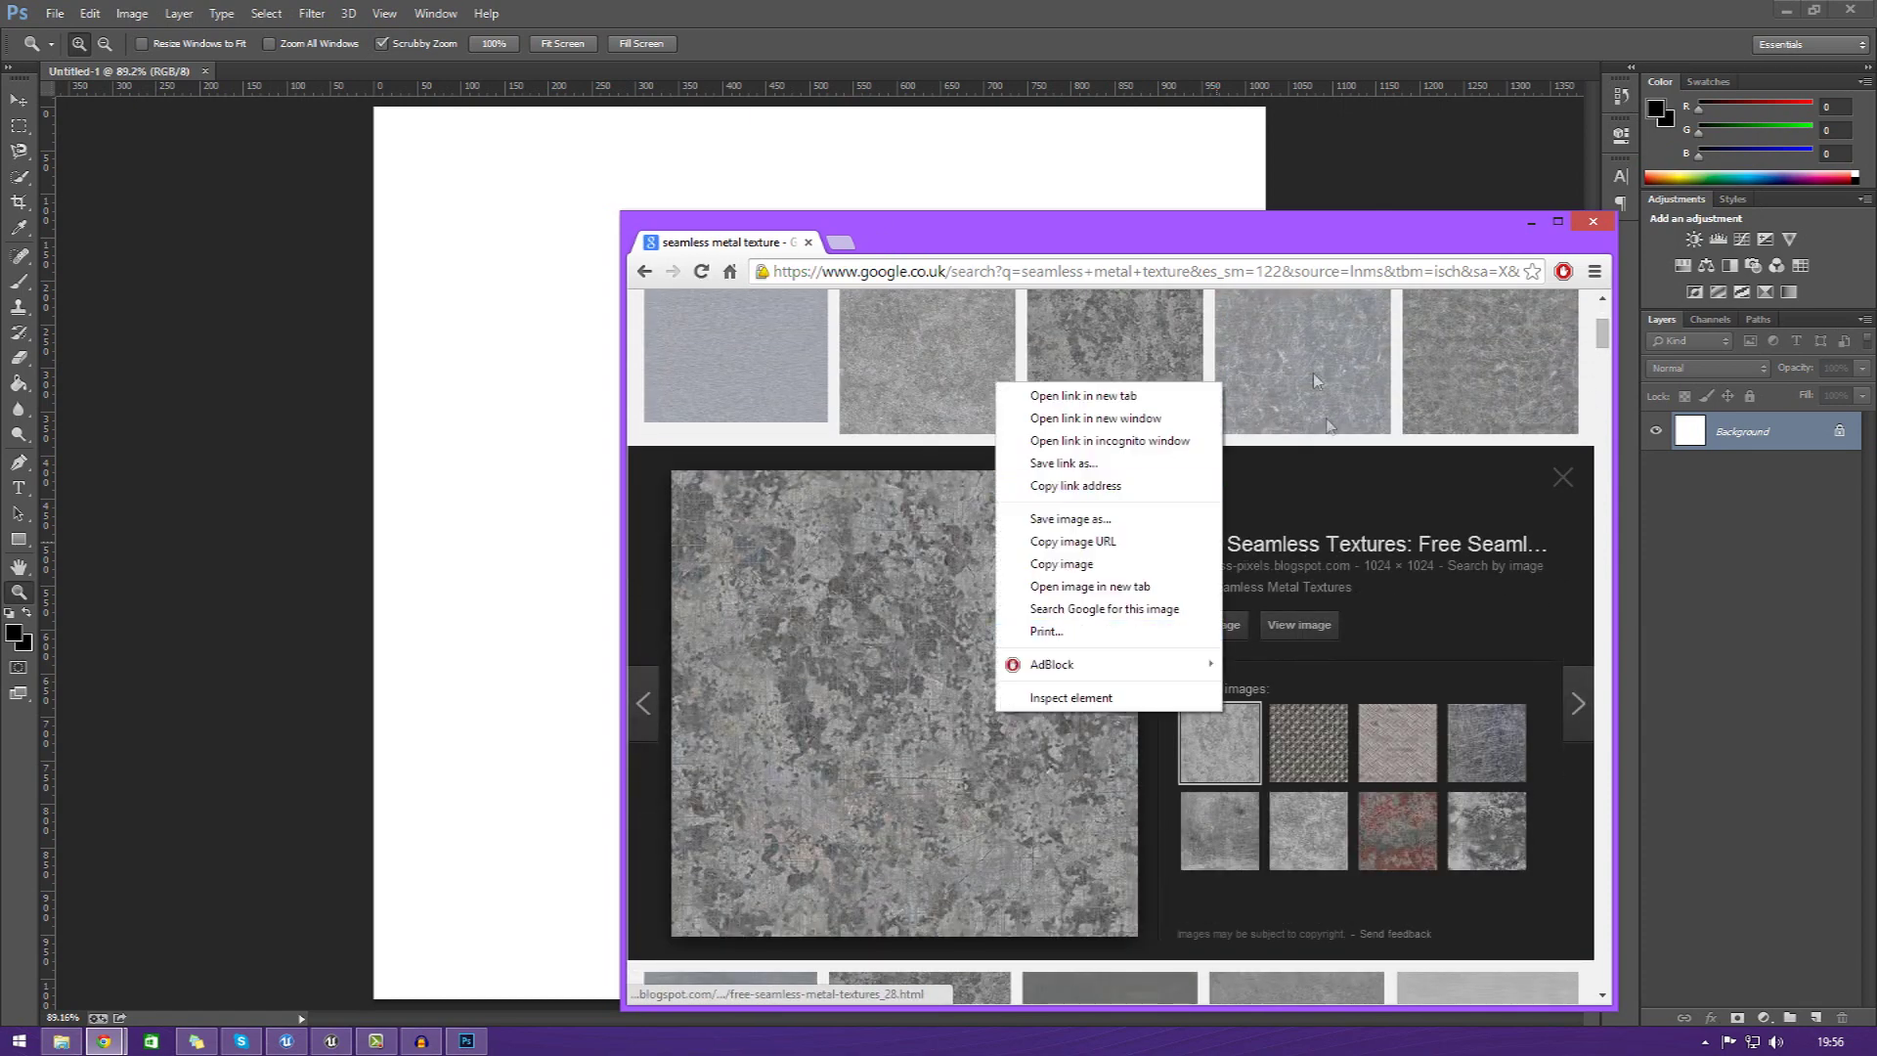
pyautogui.moveTo(1313, 374); pyautogui.dragTo(1295, 408)
# - Refine the image search to "seamless metal floor texture"
pyautogui.click(834, 321)
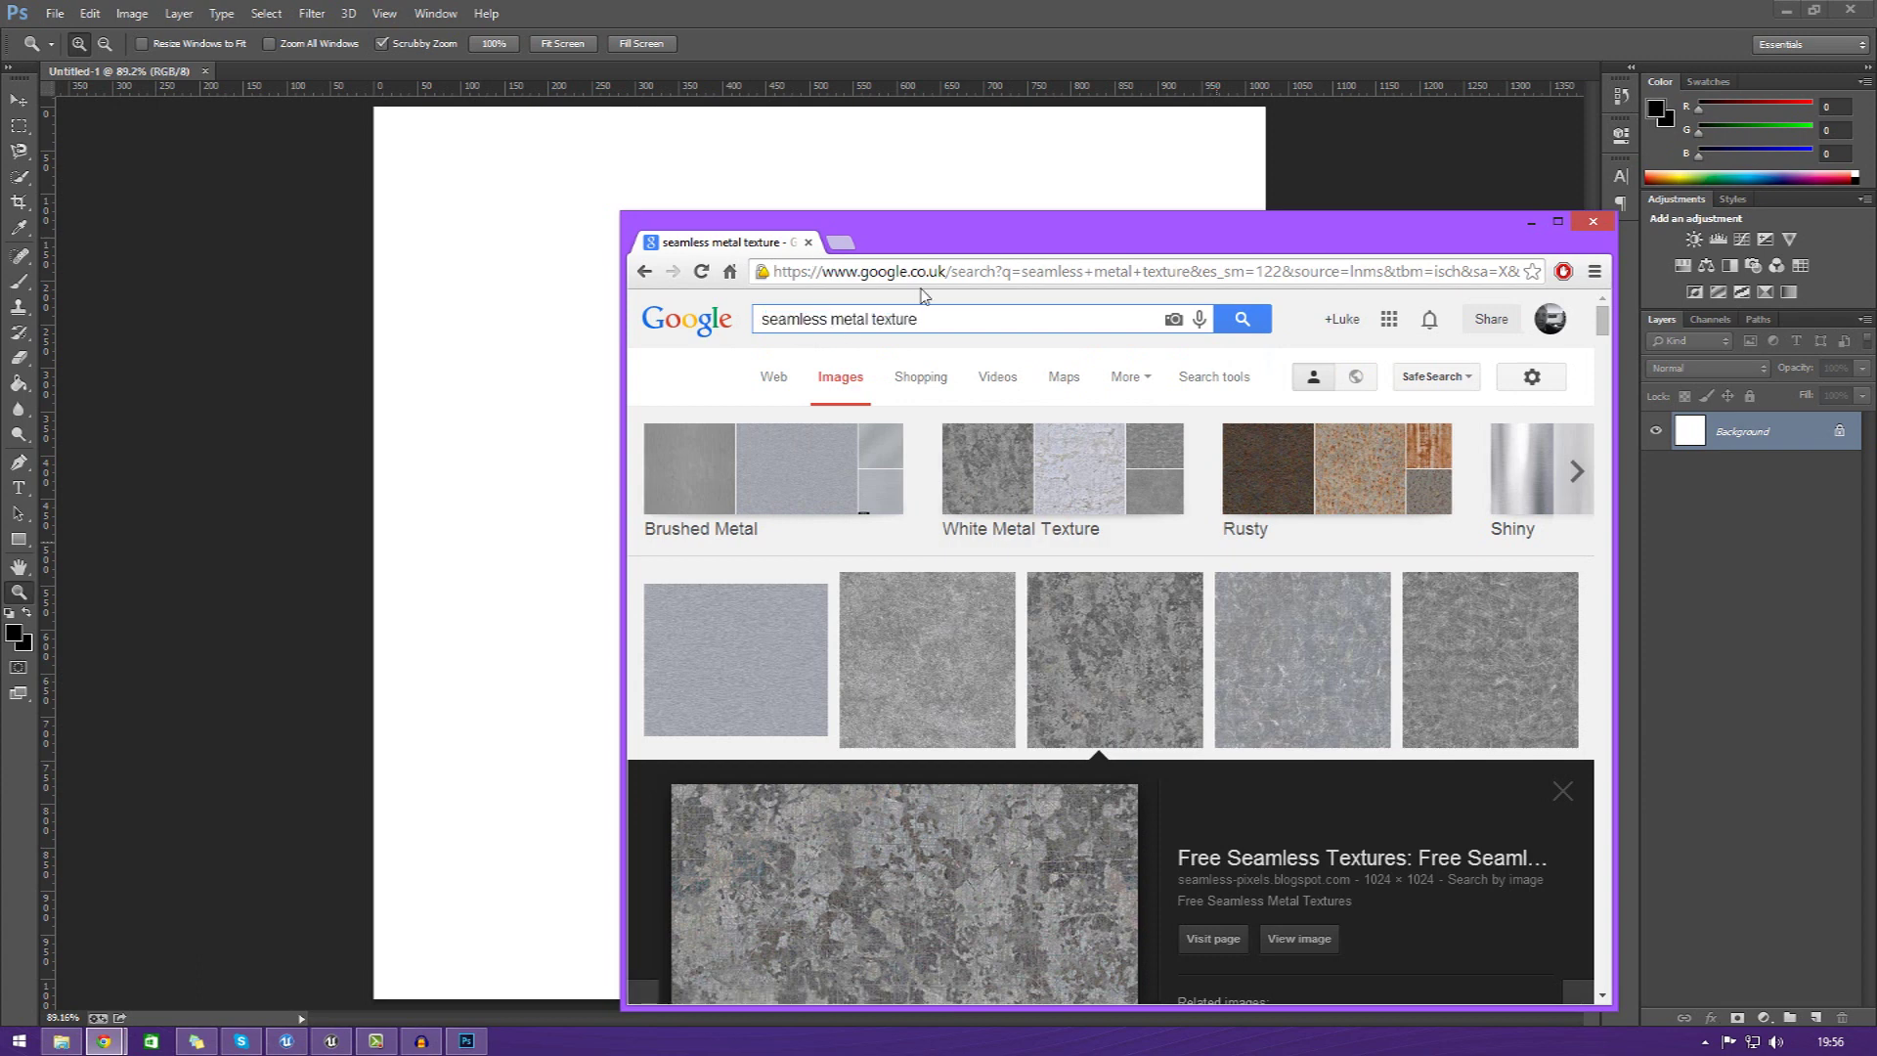
pyautogui.write('floor')
pyautogui.press('Return')
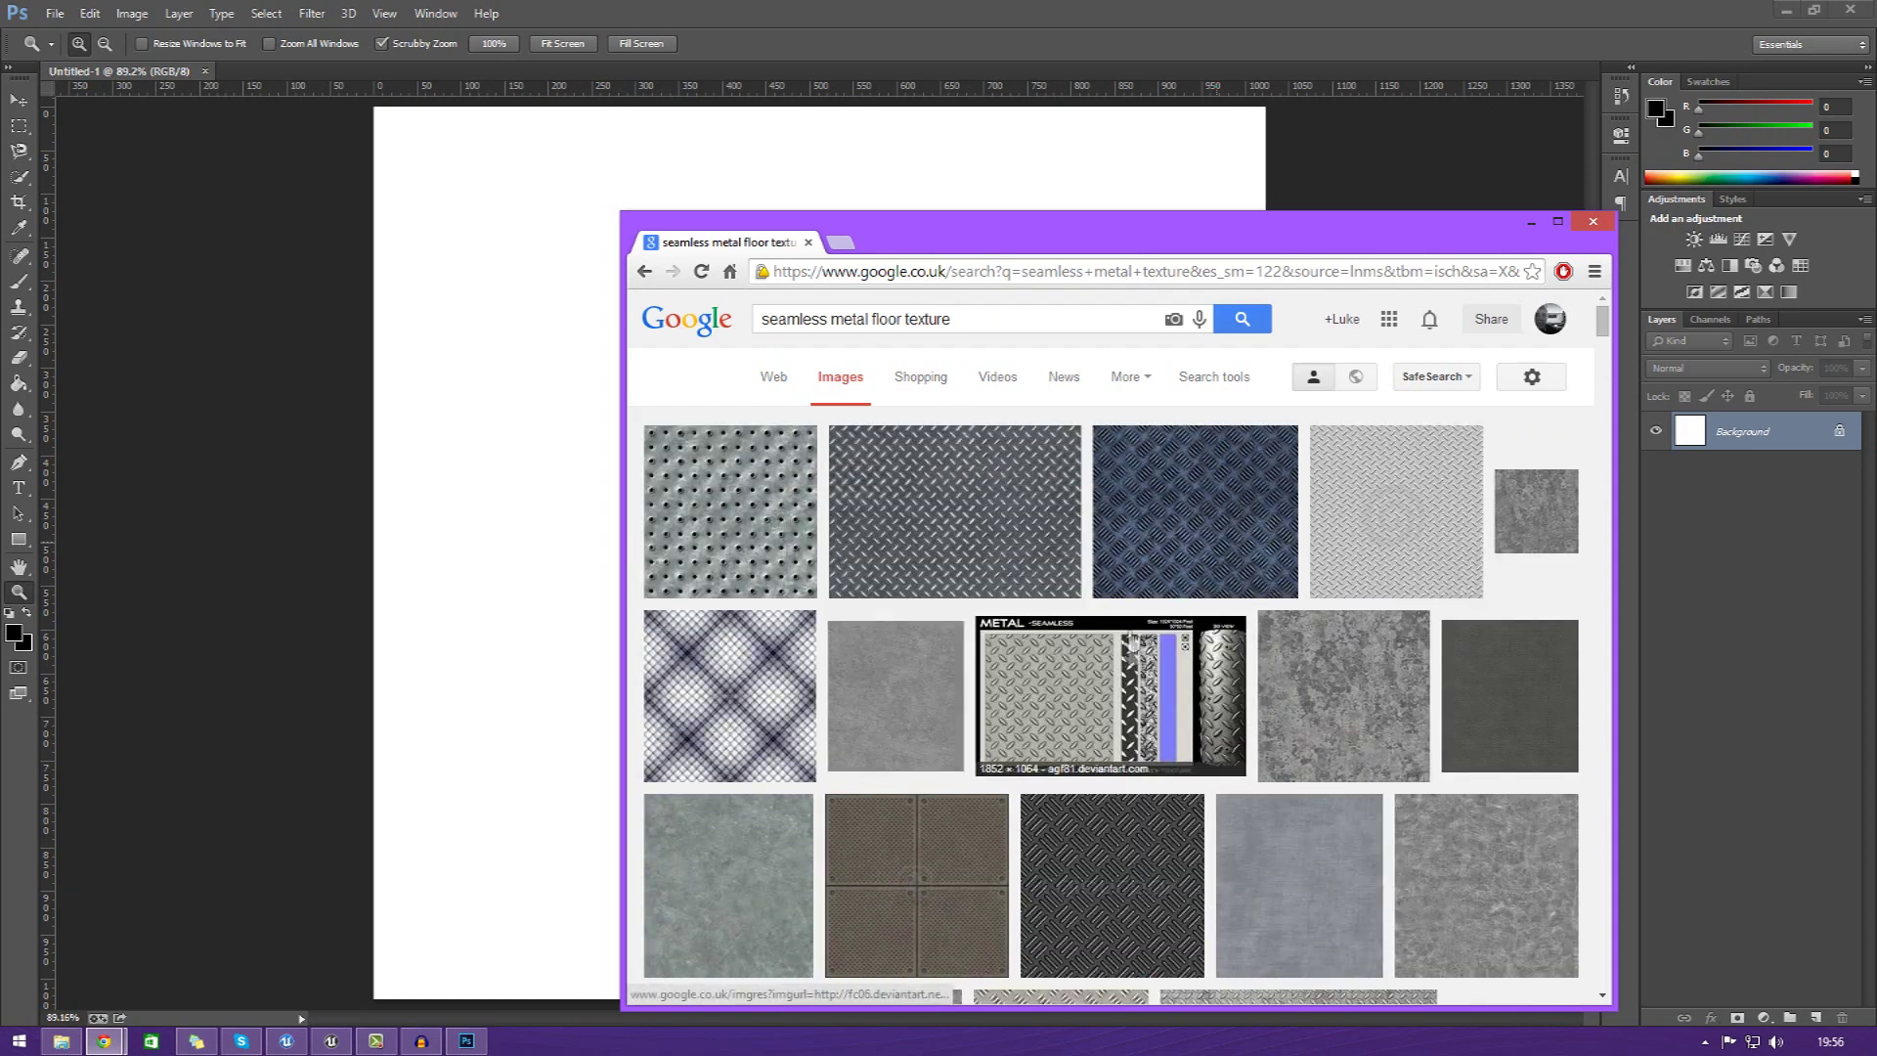
# - Preview the grey diamond-plate, brown four-panel and blue-green riveted panel textures, and look through further floor texture results
pyautogui.click(1026, 567)
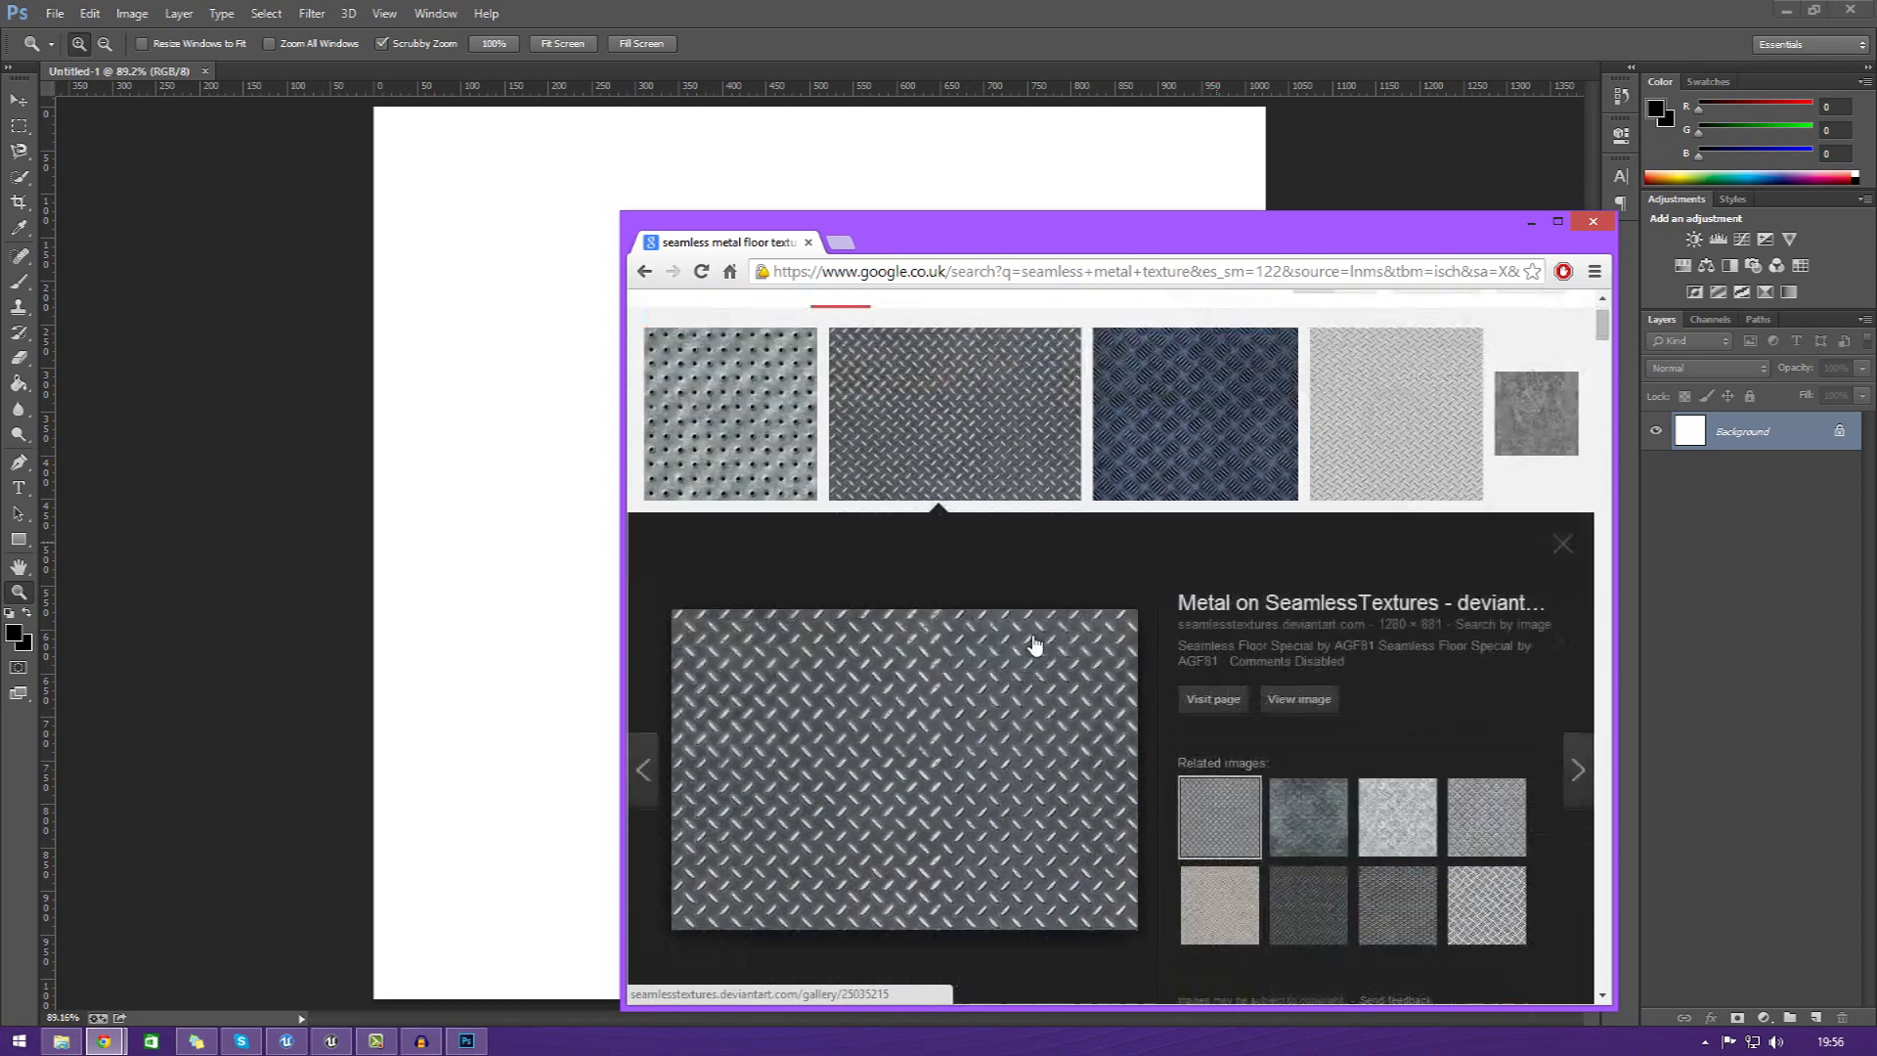
pyautogui.scroll(-2, 1039, 646)
pyautogui.scroll(-1, 1042, 645)
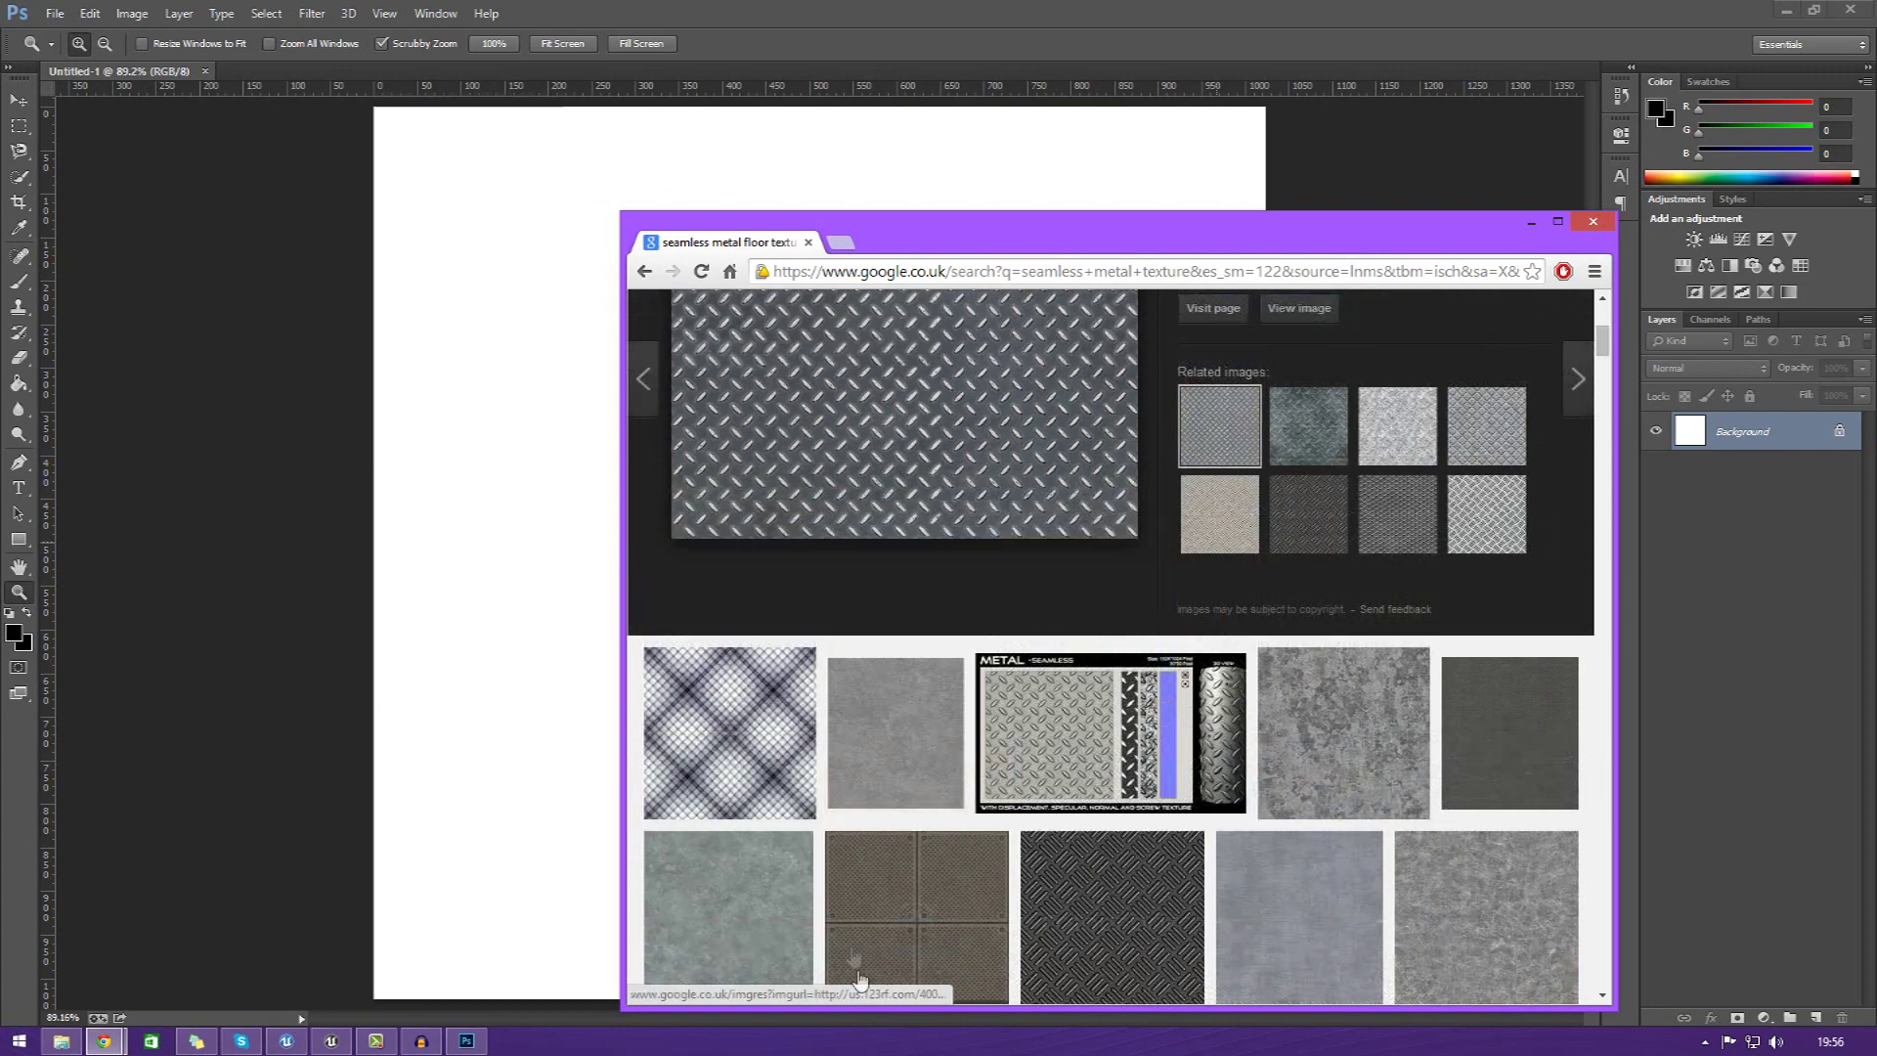
pyautogui.click(945, 894)
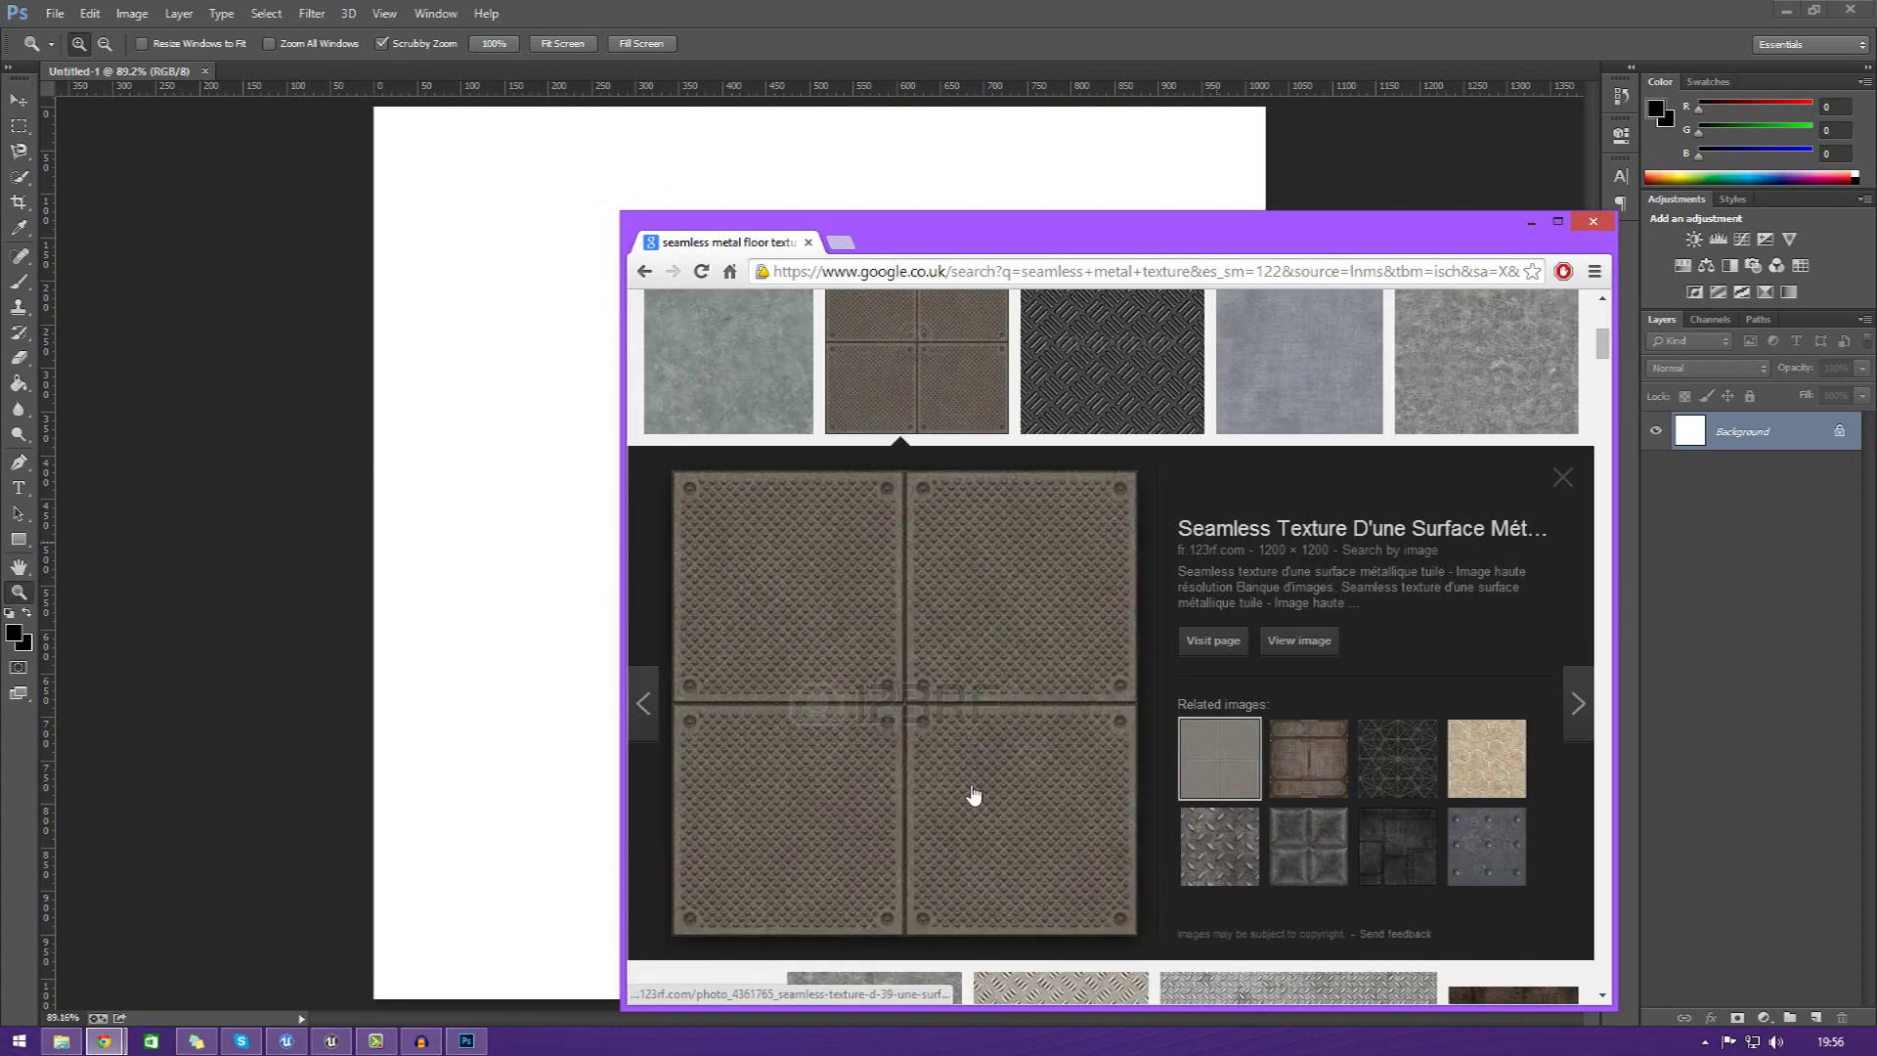
pyautogui.scroll(-2, 967, 793)
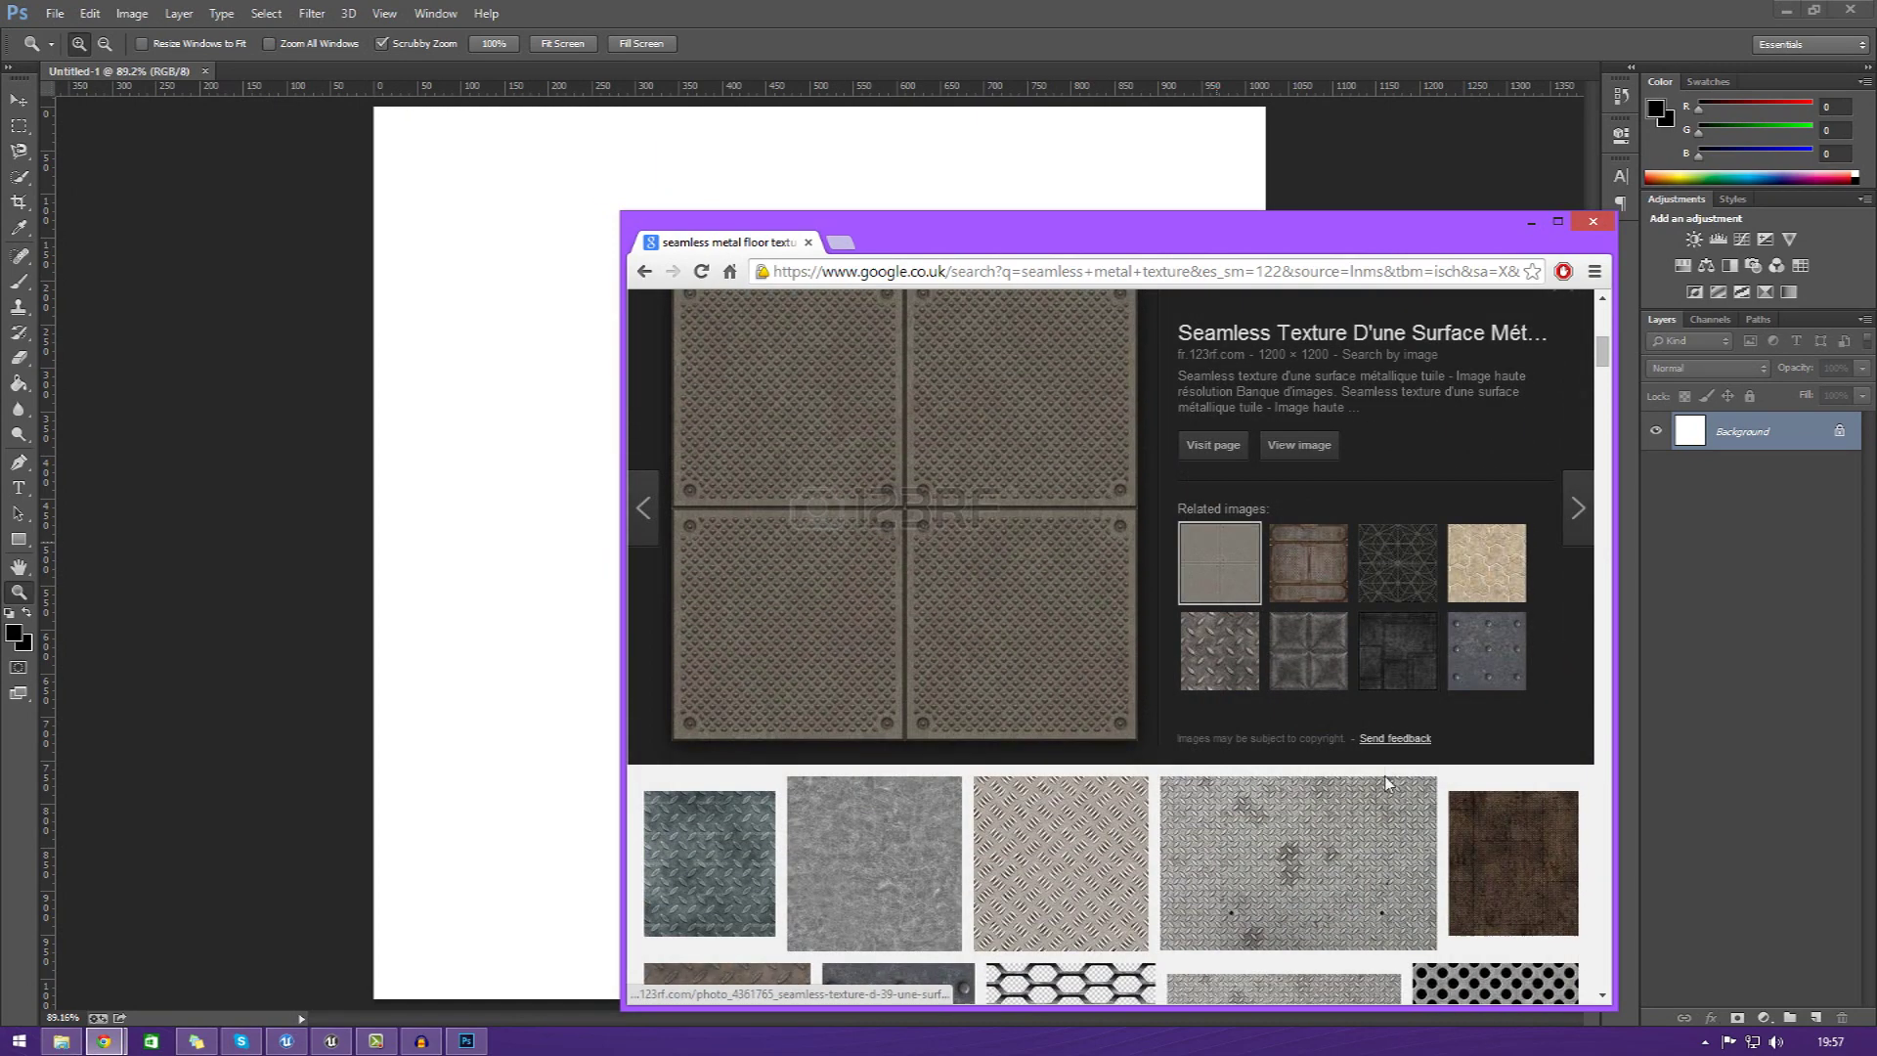
pyautogui.moveTo(1603, 358); pyautogui.dragTo(1603, 420)
pyautogui.click(1286, 613)
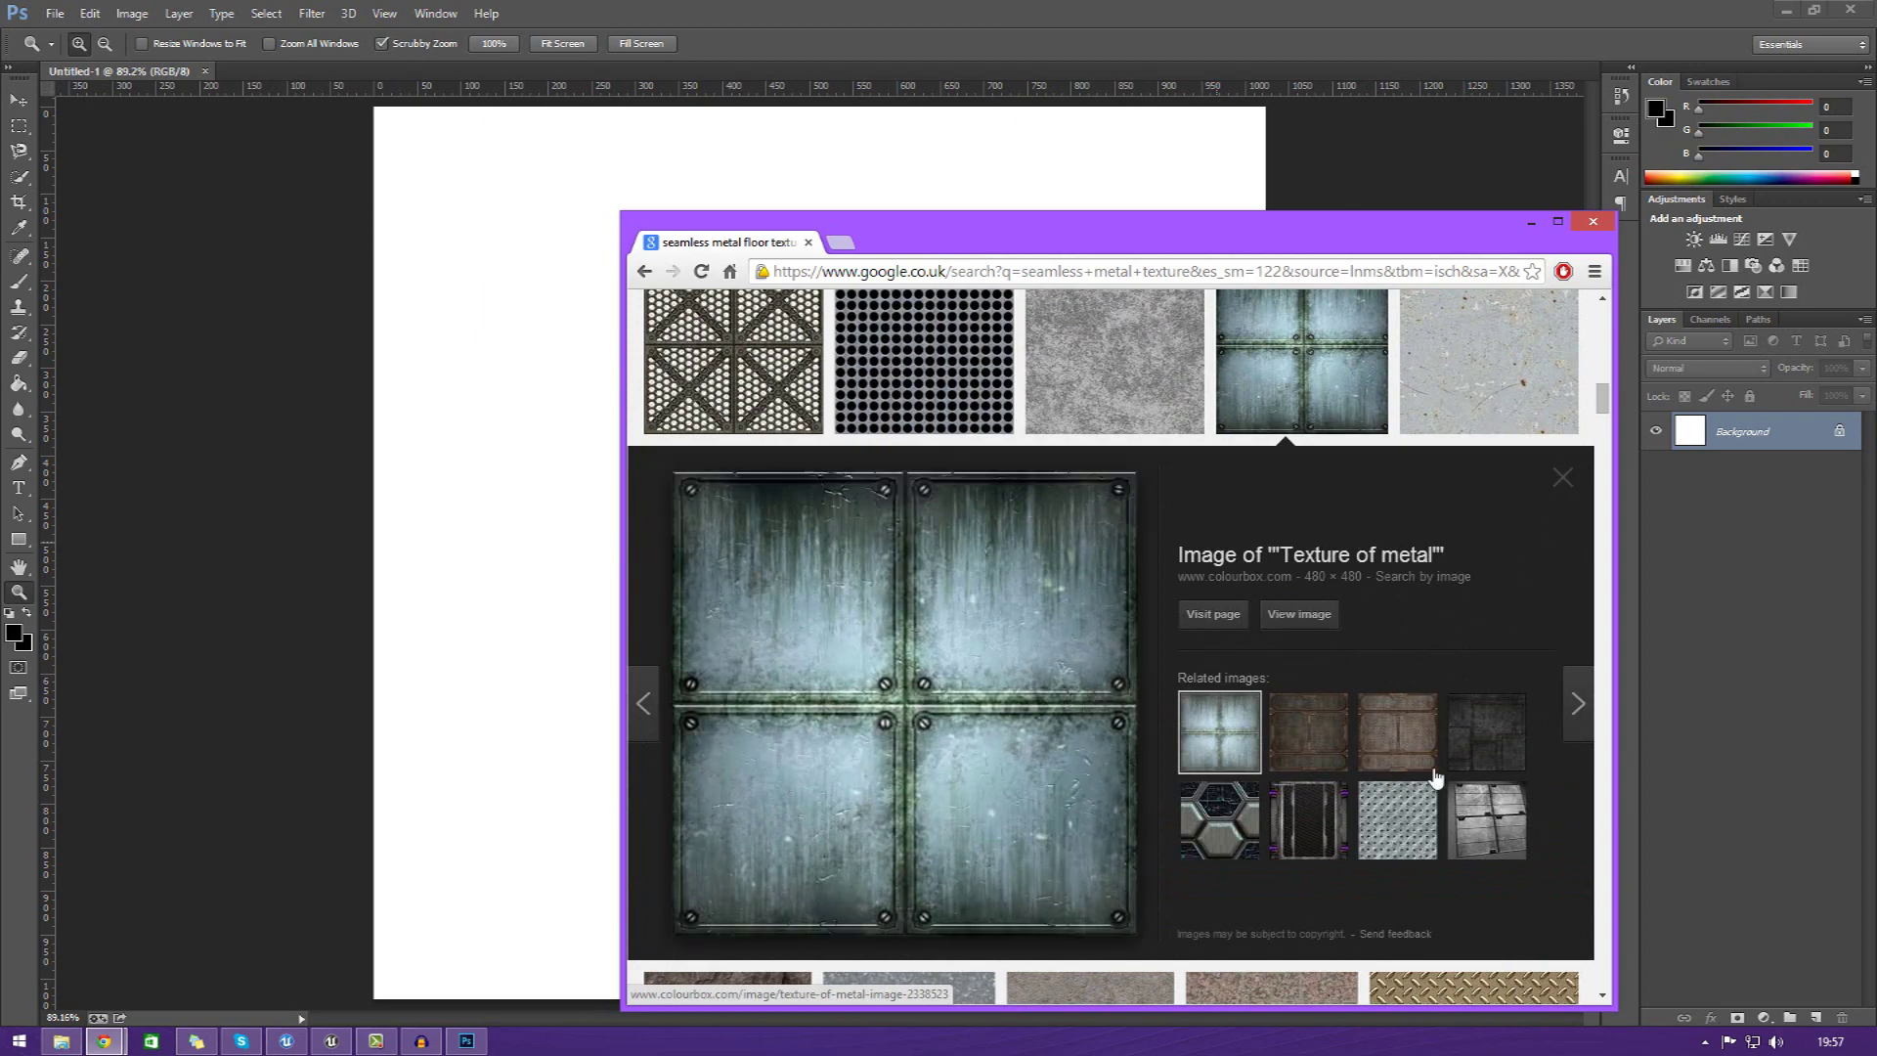
pyautogui.moveTo(1601, 410); pyautogui.dragTo(1577, 466)
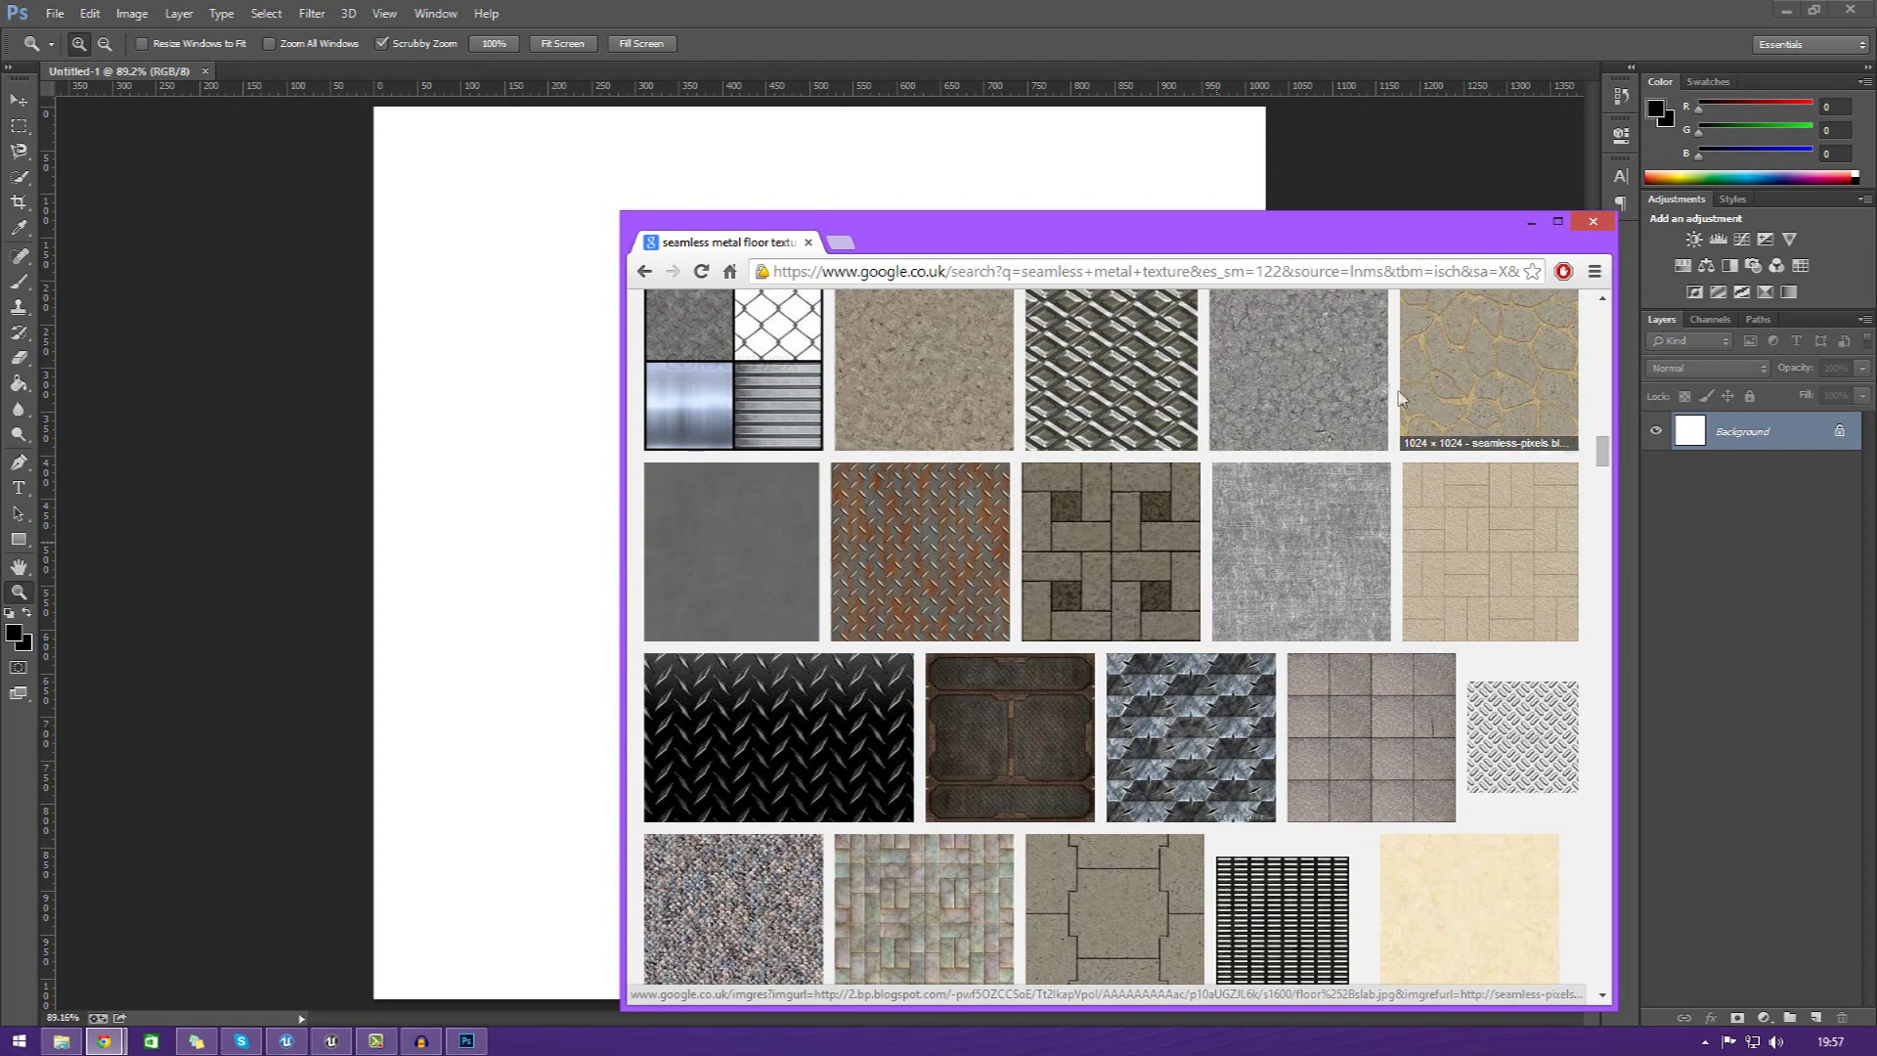
# - Search the web for "game textures" and open the GameTextures.com site
pyautogui.click(1176, 274)
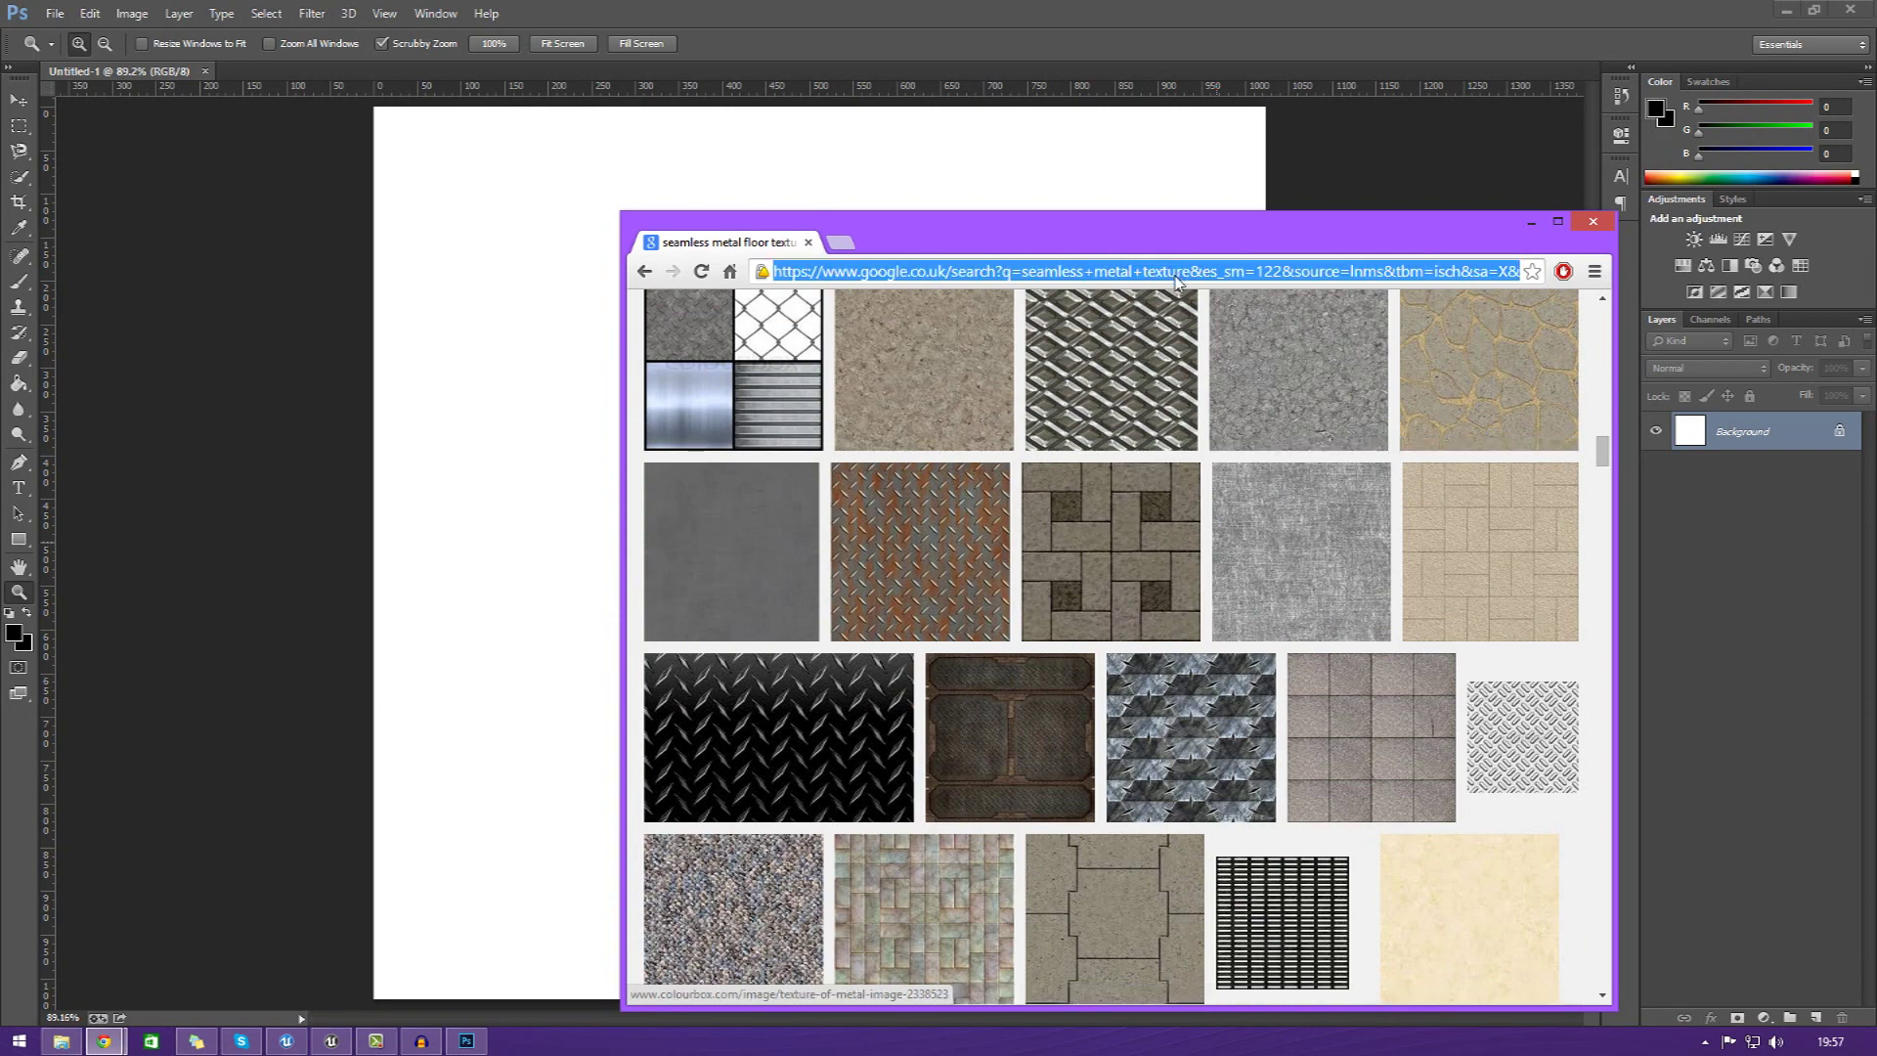
pyautogui.write('iq')
pyautogui.press('BackSpace')
pyautogui.press('BackSpace')
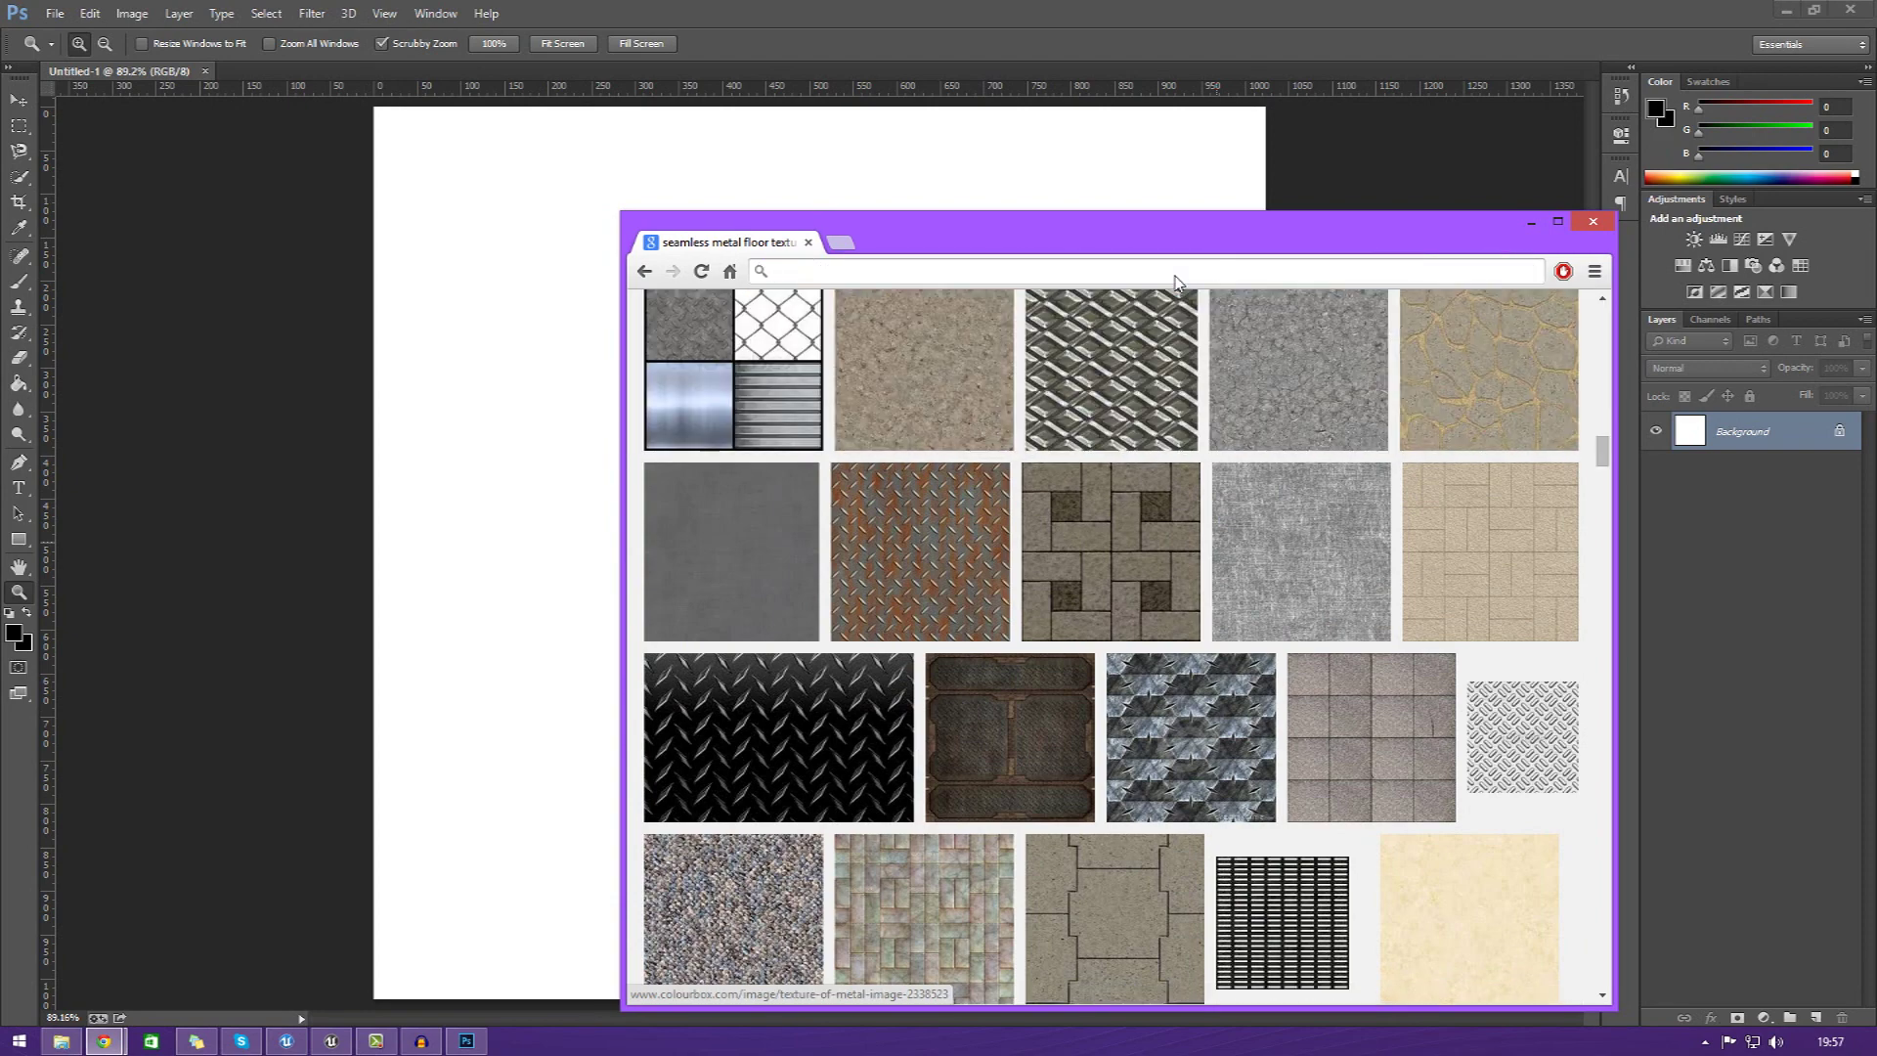
pyautogui.write('game textures')
pyautogui.press('Return')
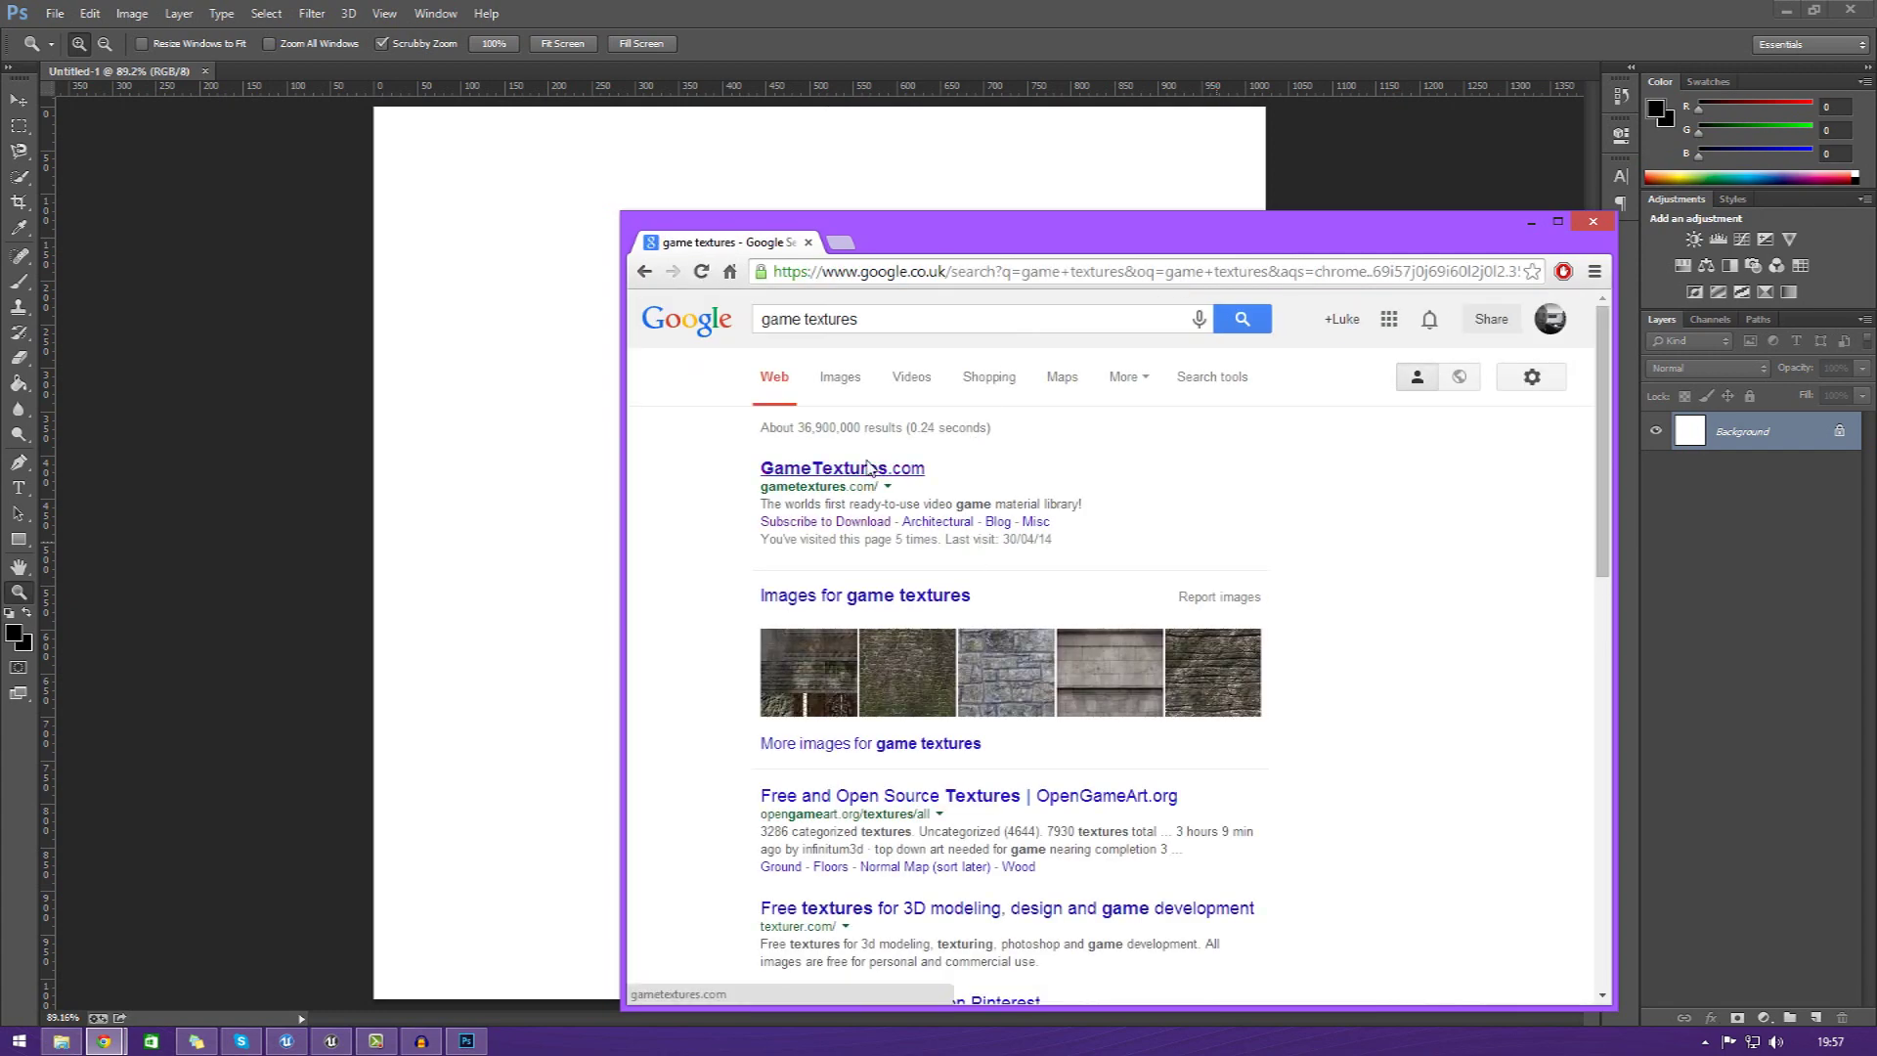
pyautogui.click(869, 469)
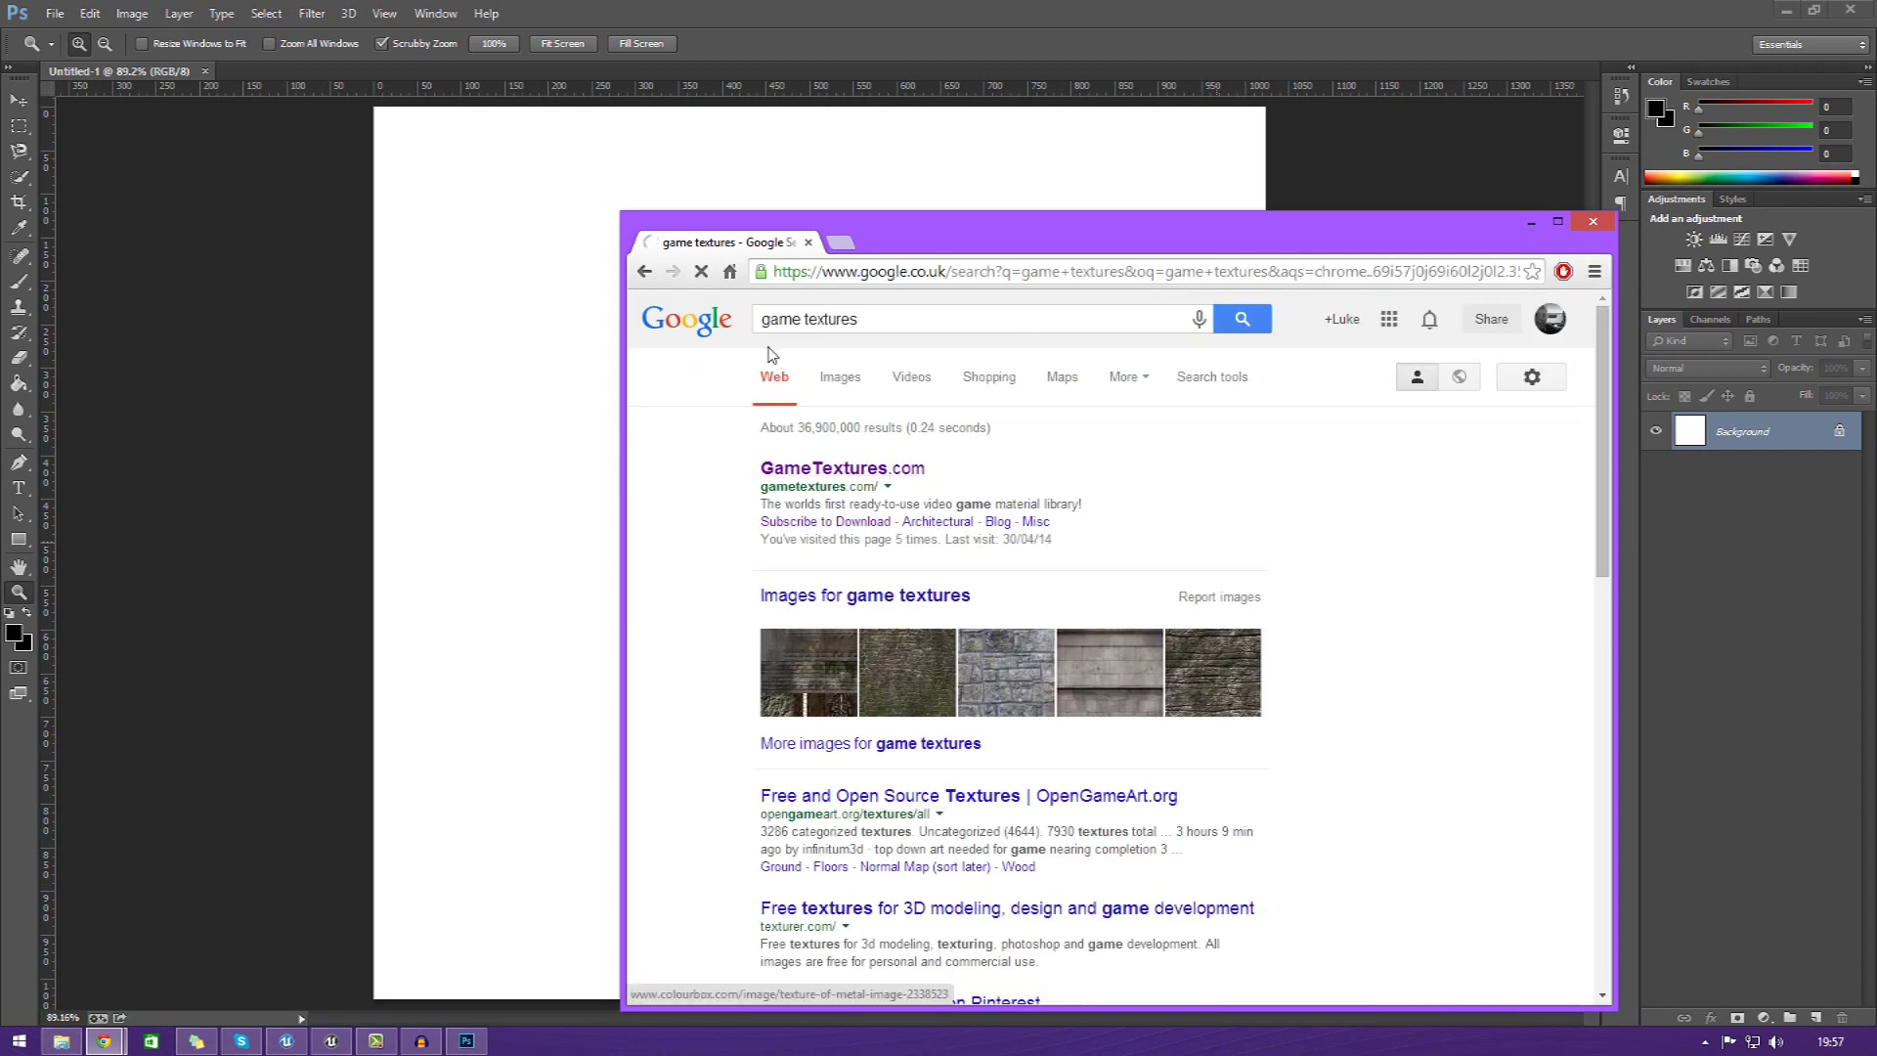
# - Search the web for "cgtextures", open the CG Textures site and maximize the browser window
pyautogui.click(850, 277)
pyautogui.write('cgtext')
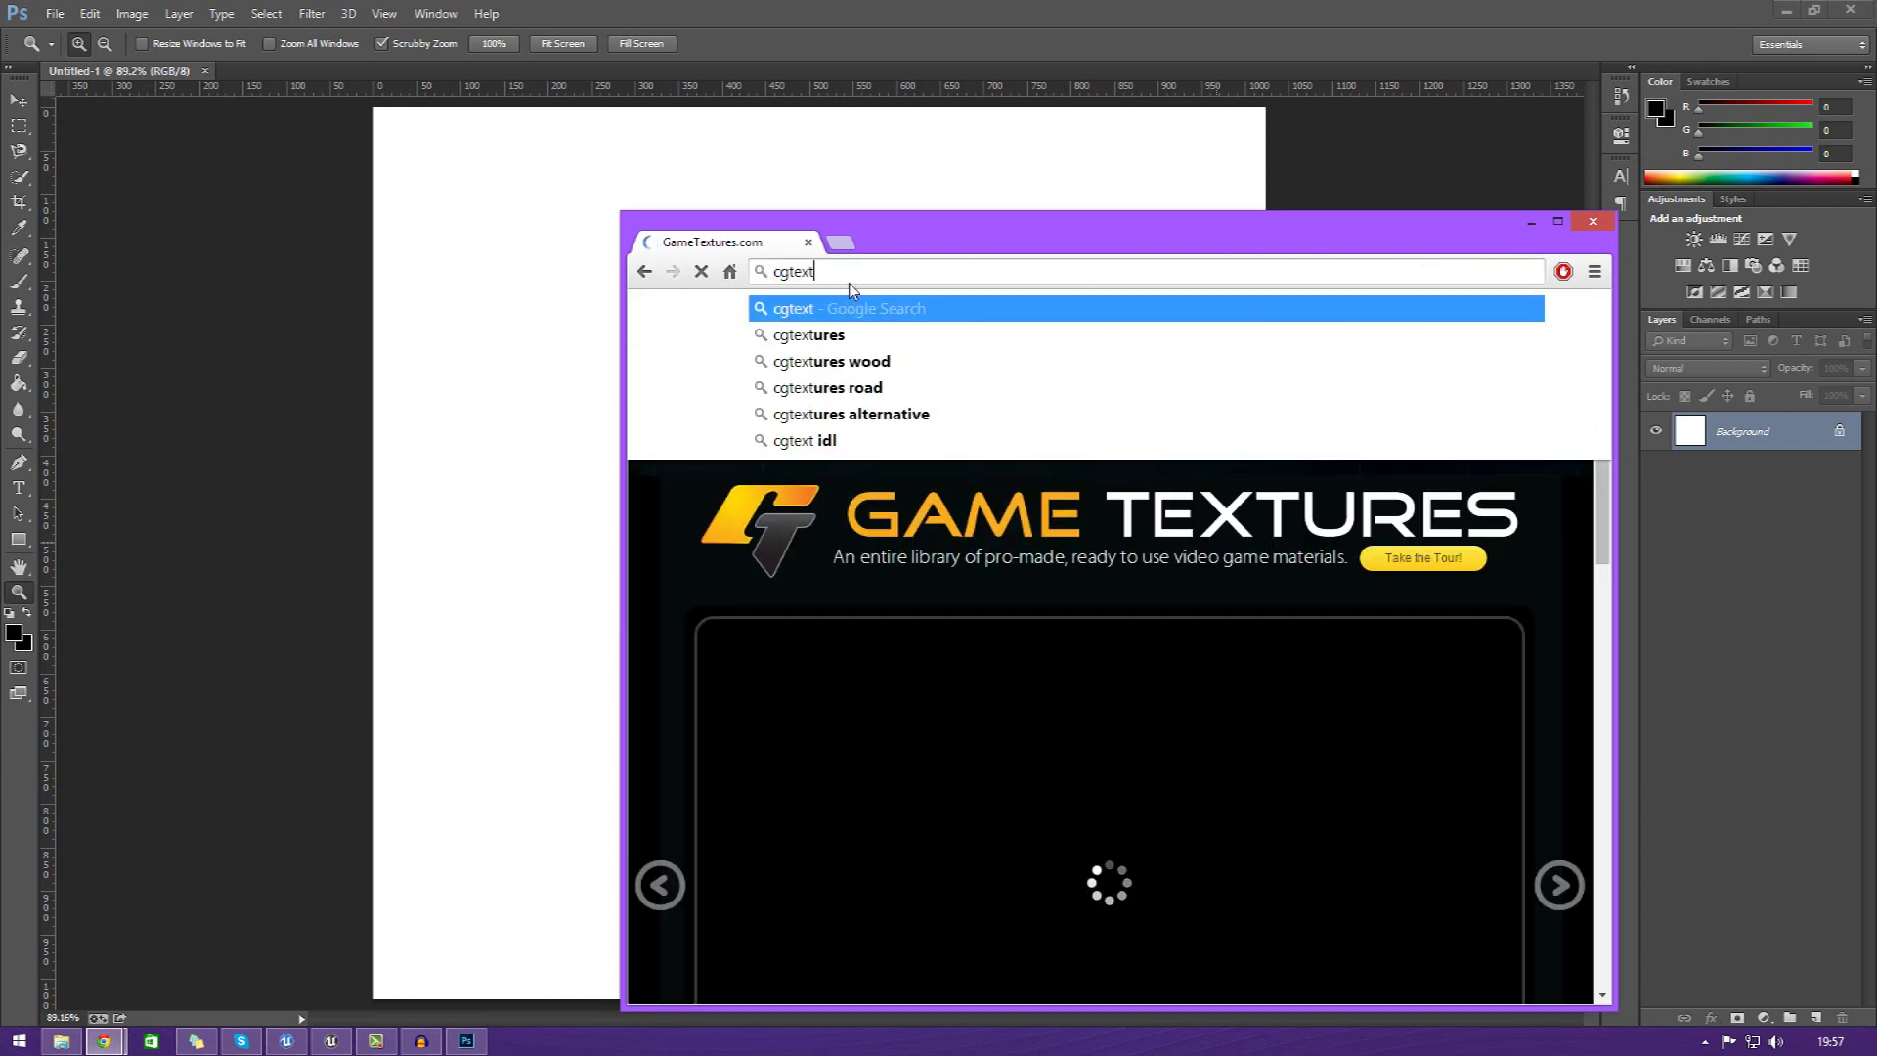
pyautogui.write('ures')
pyautogui.press('Return')
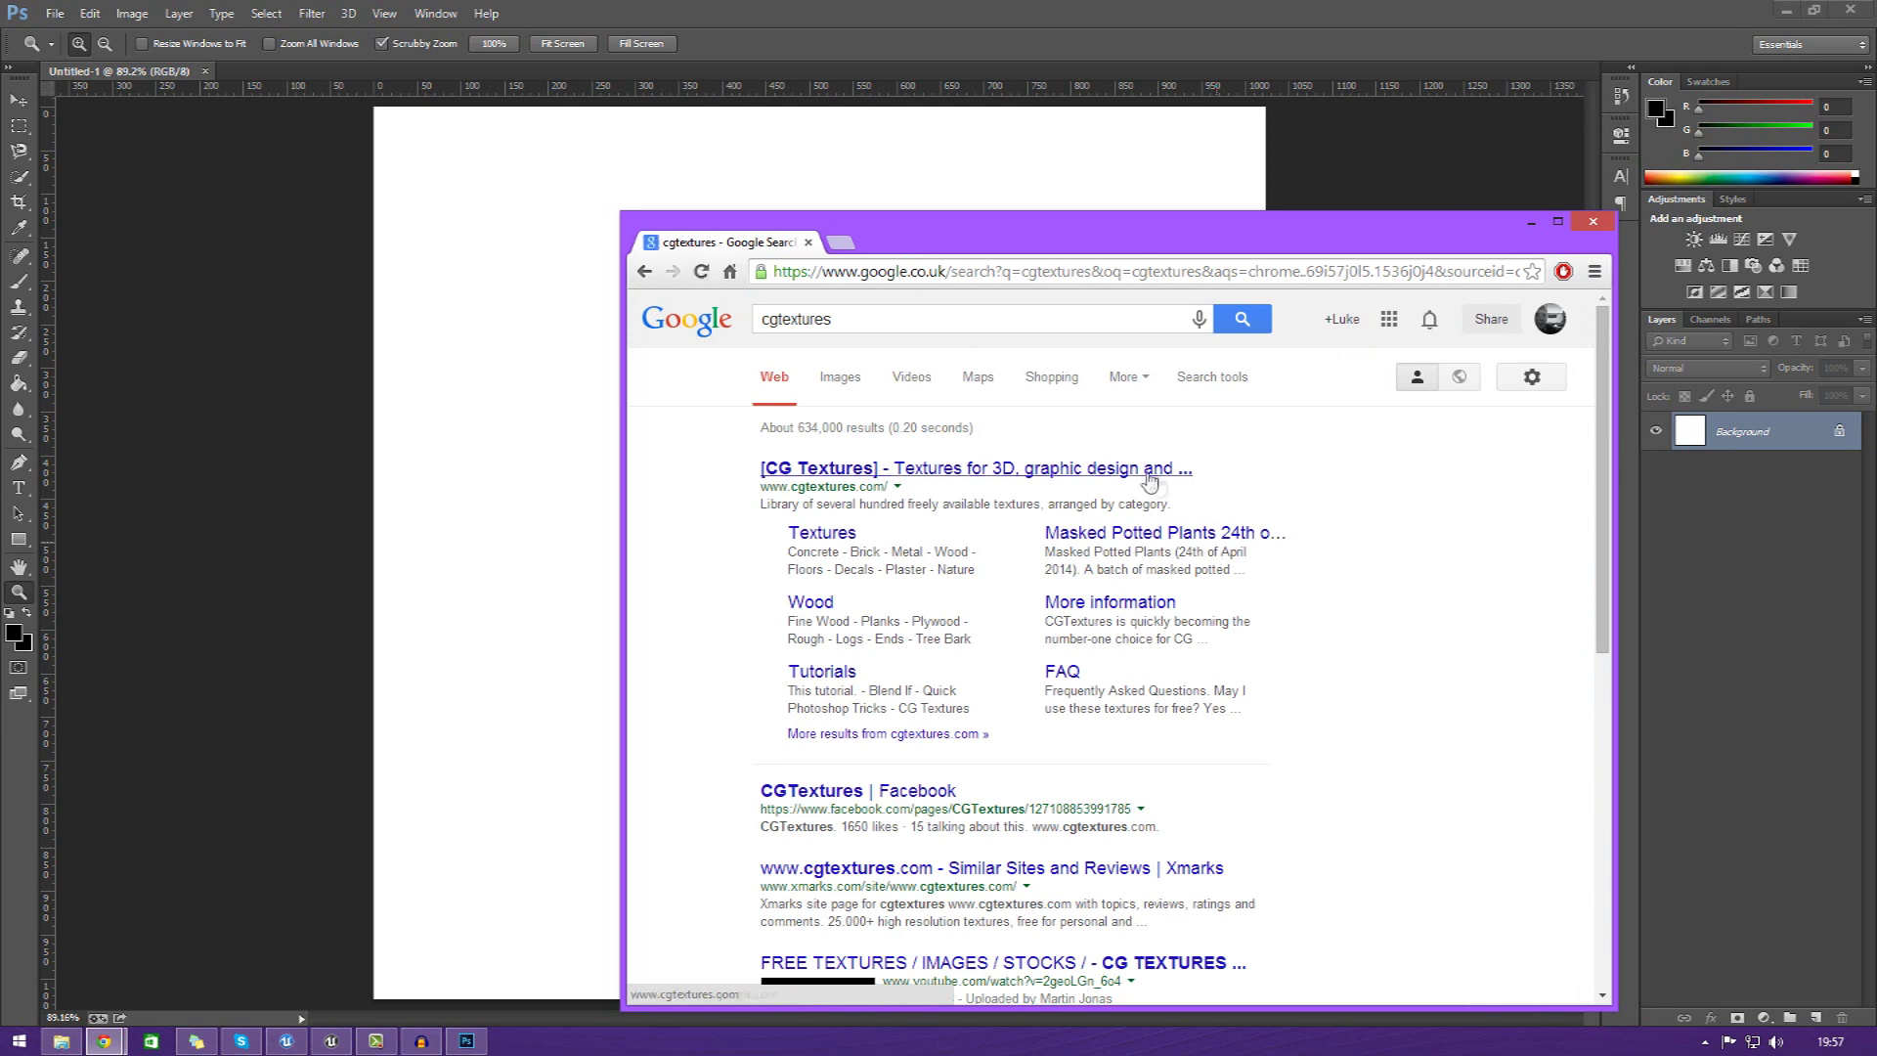
pyautogui.click(1149, 471)
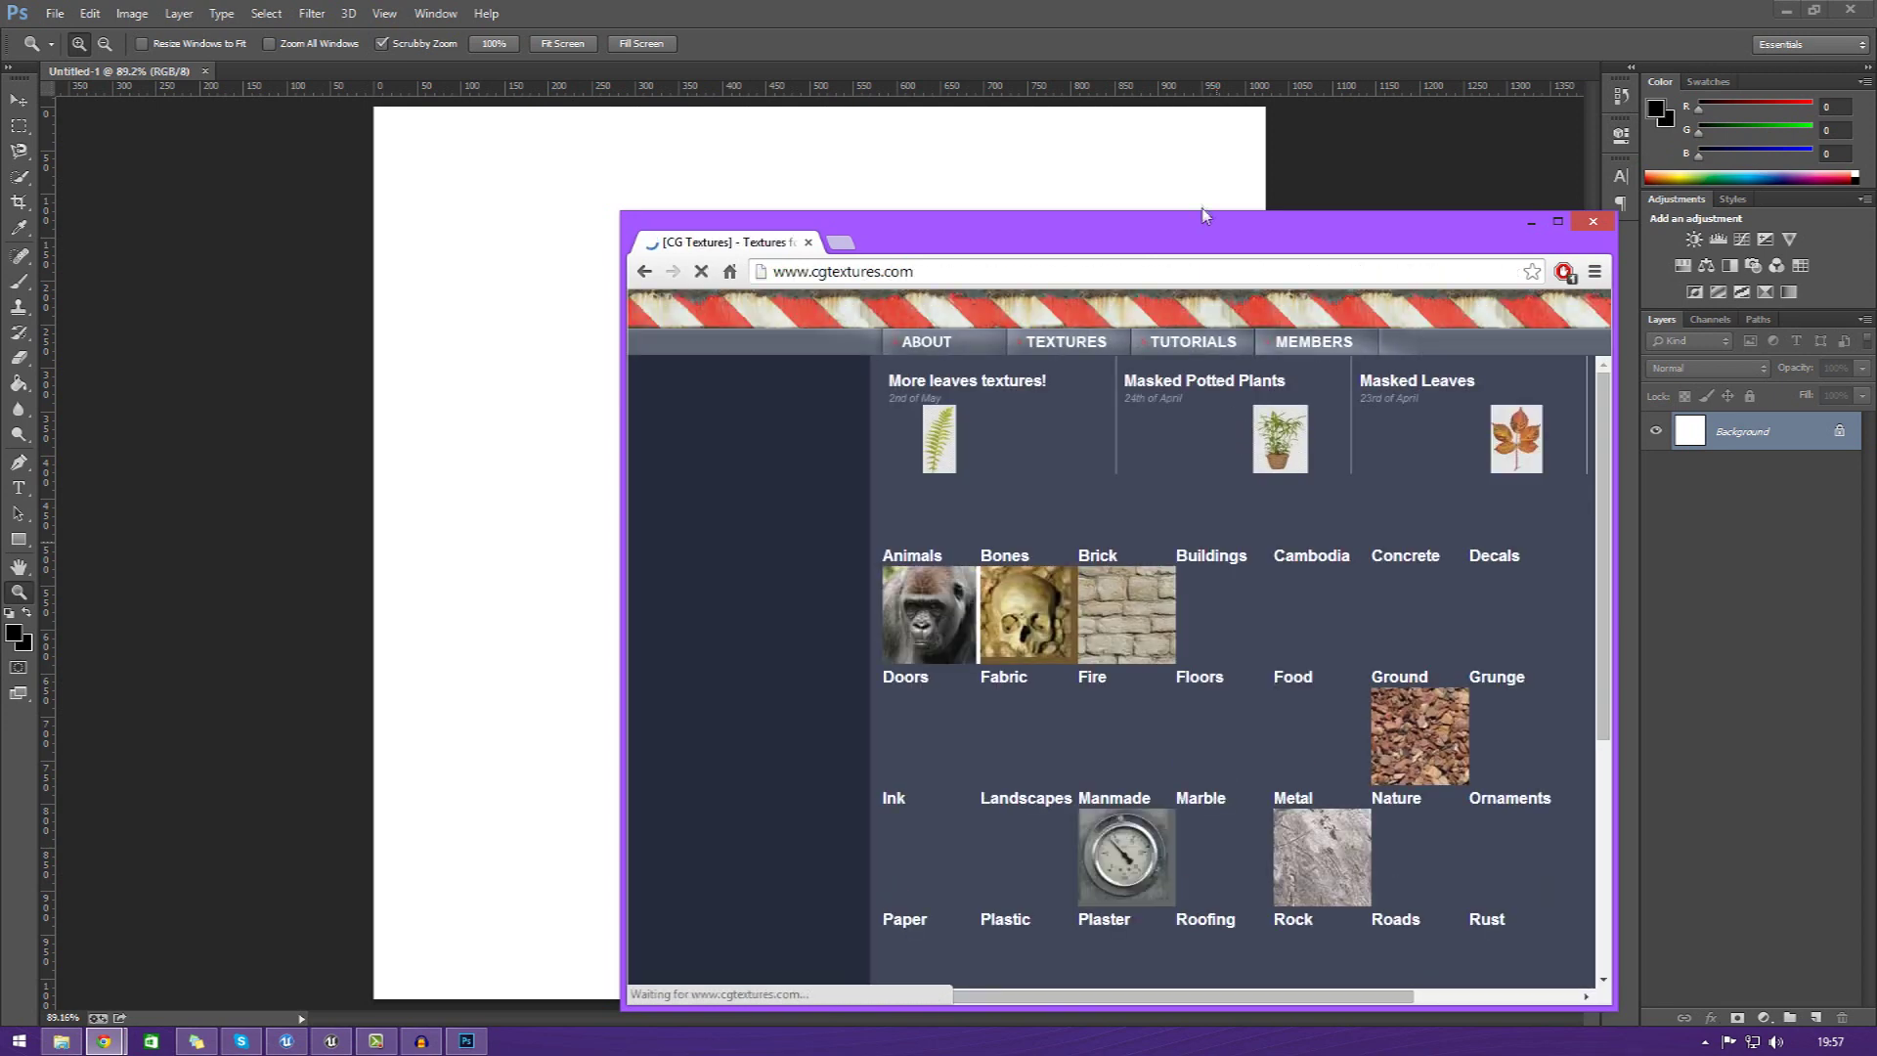
pyautogui.doubleClick(1117, 250)
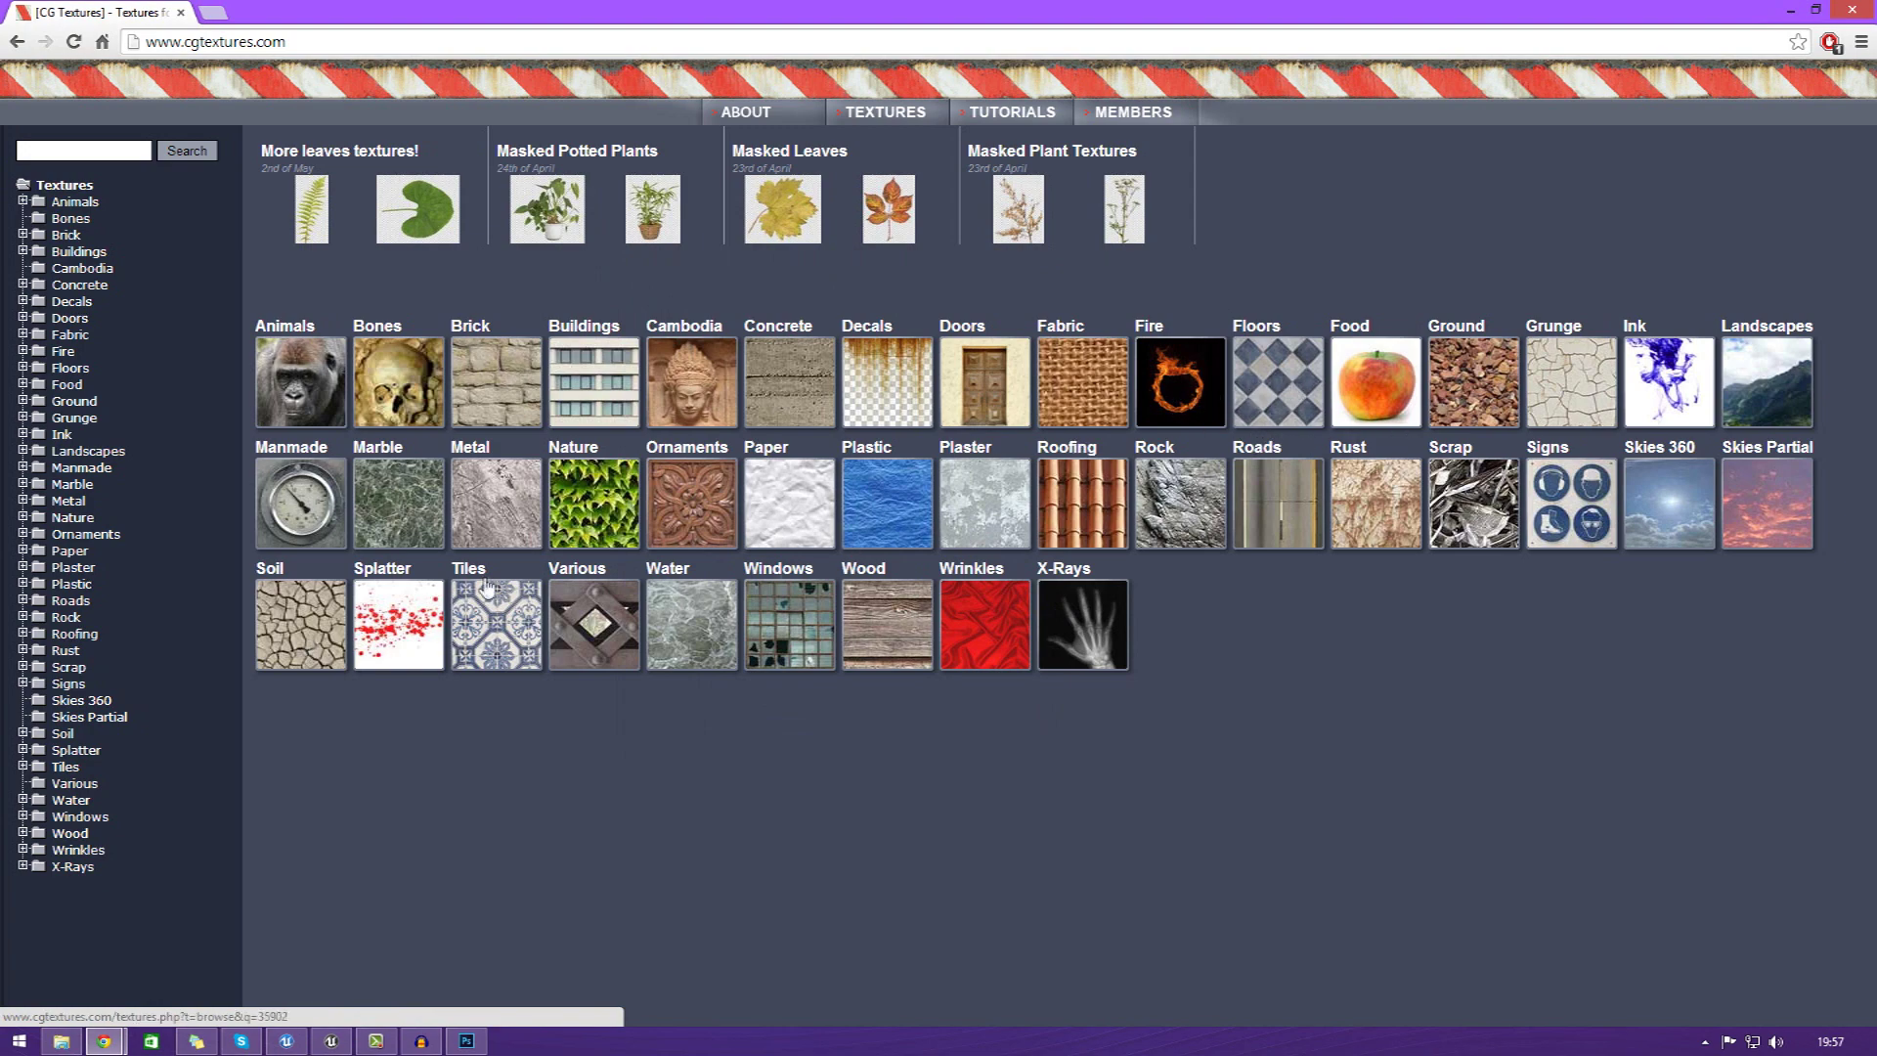
# - Browse the Metal category's Base textures and open the tiled grey MetalBase0121 texture
pyautogui.click(515, 529)
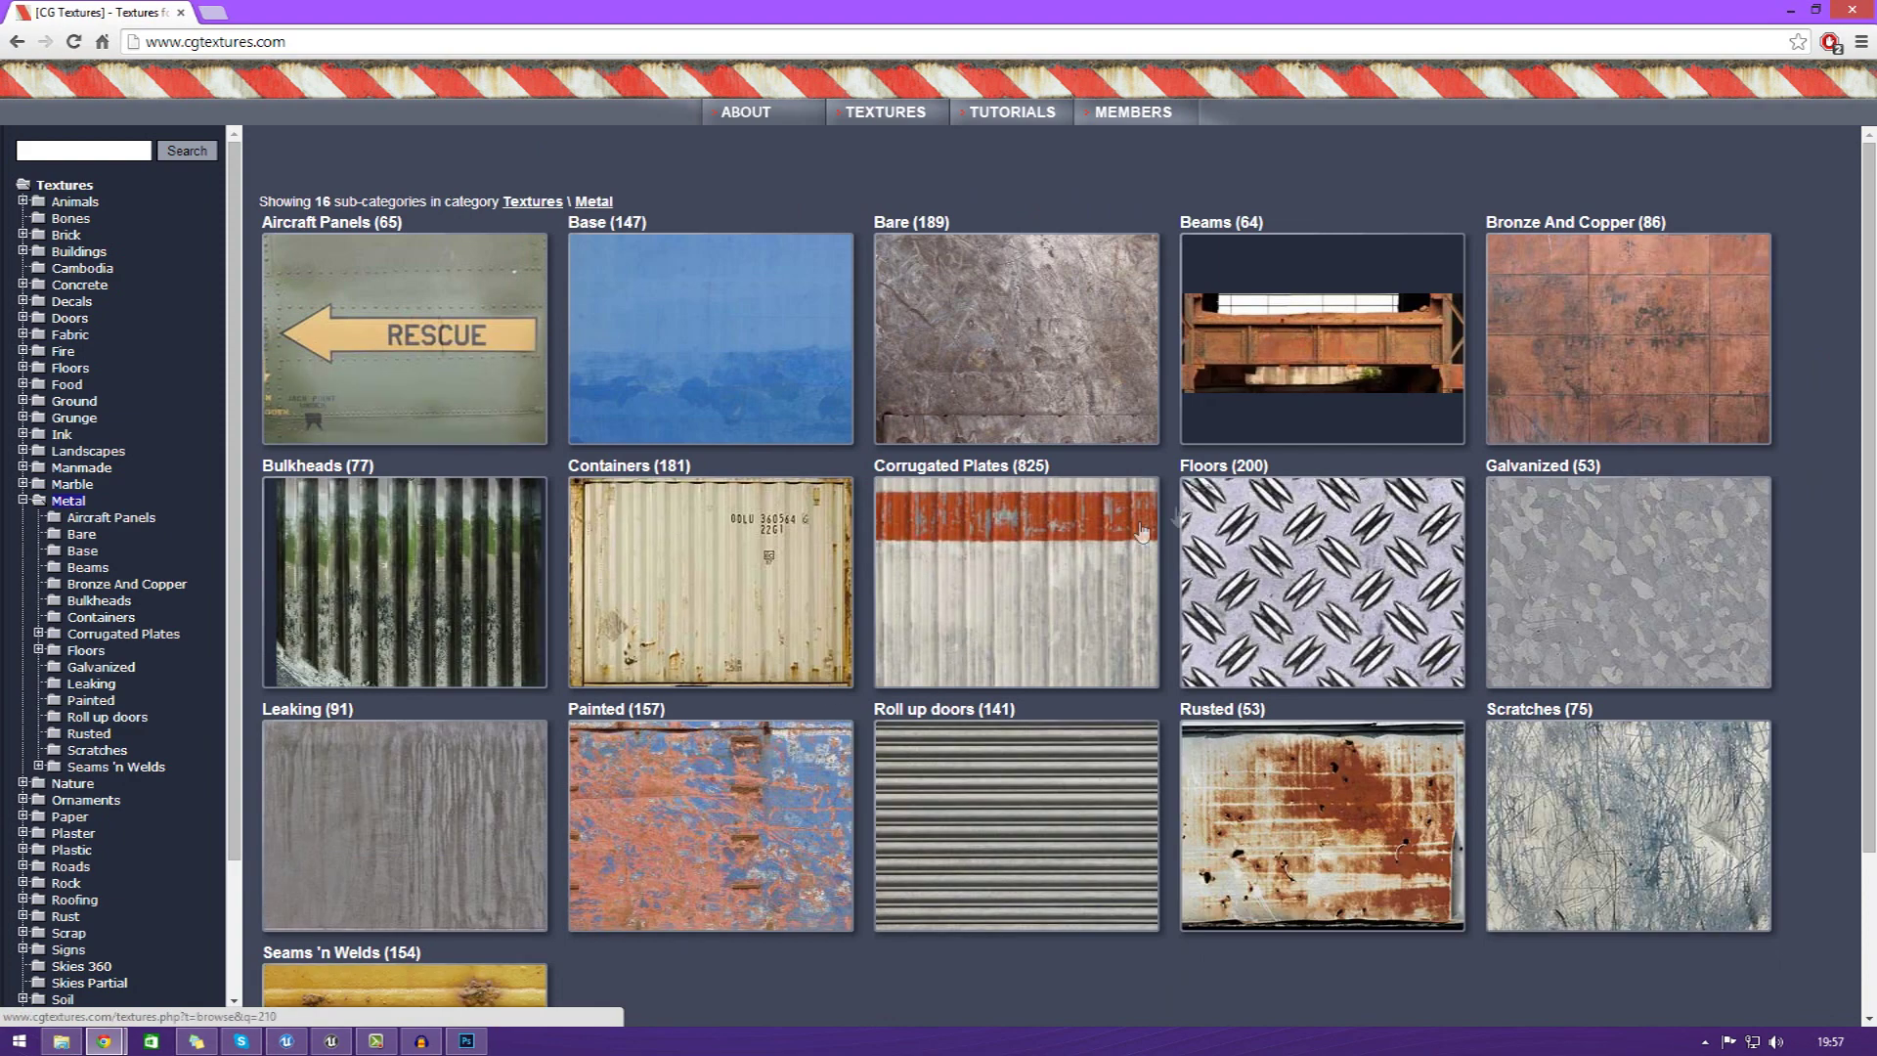
pyautogui.scroll(-1, 989, 709)
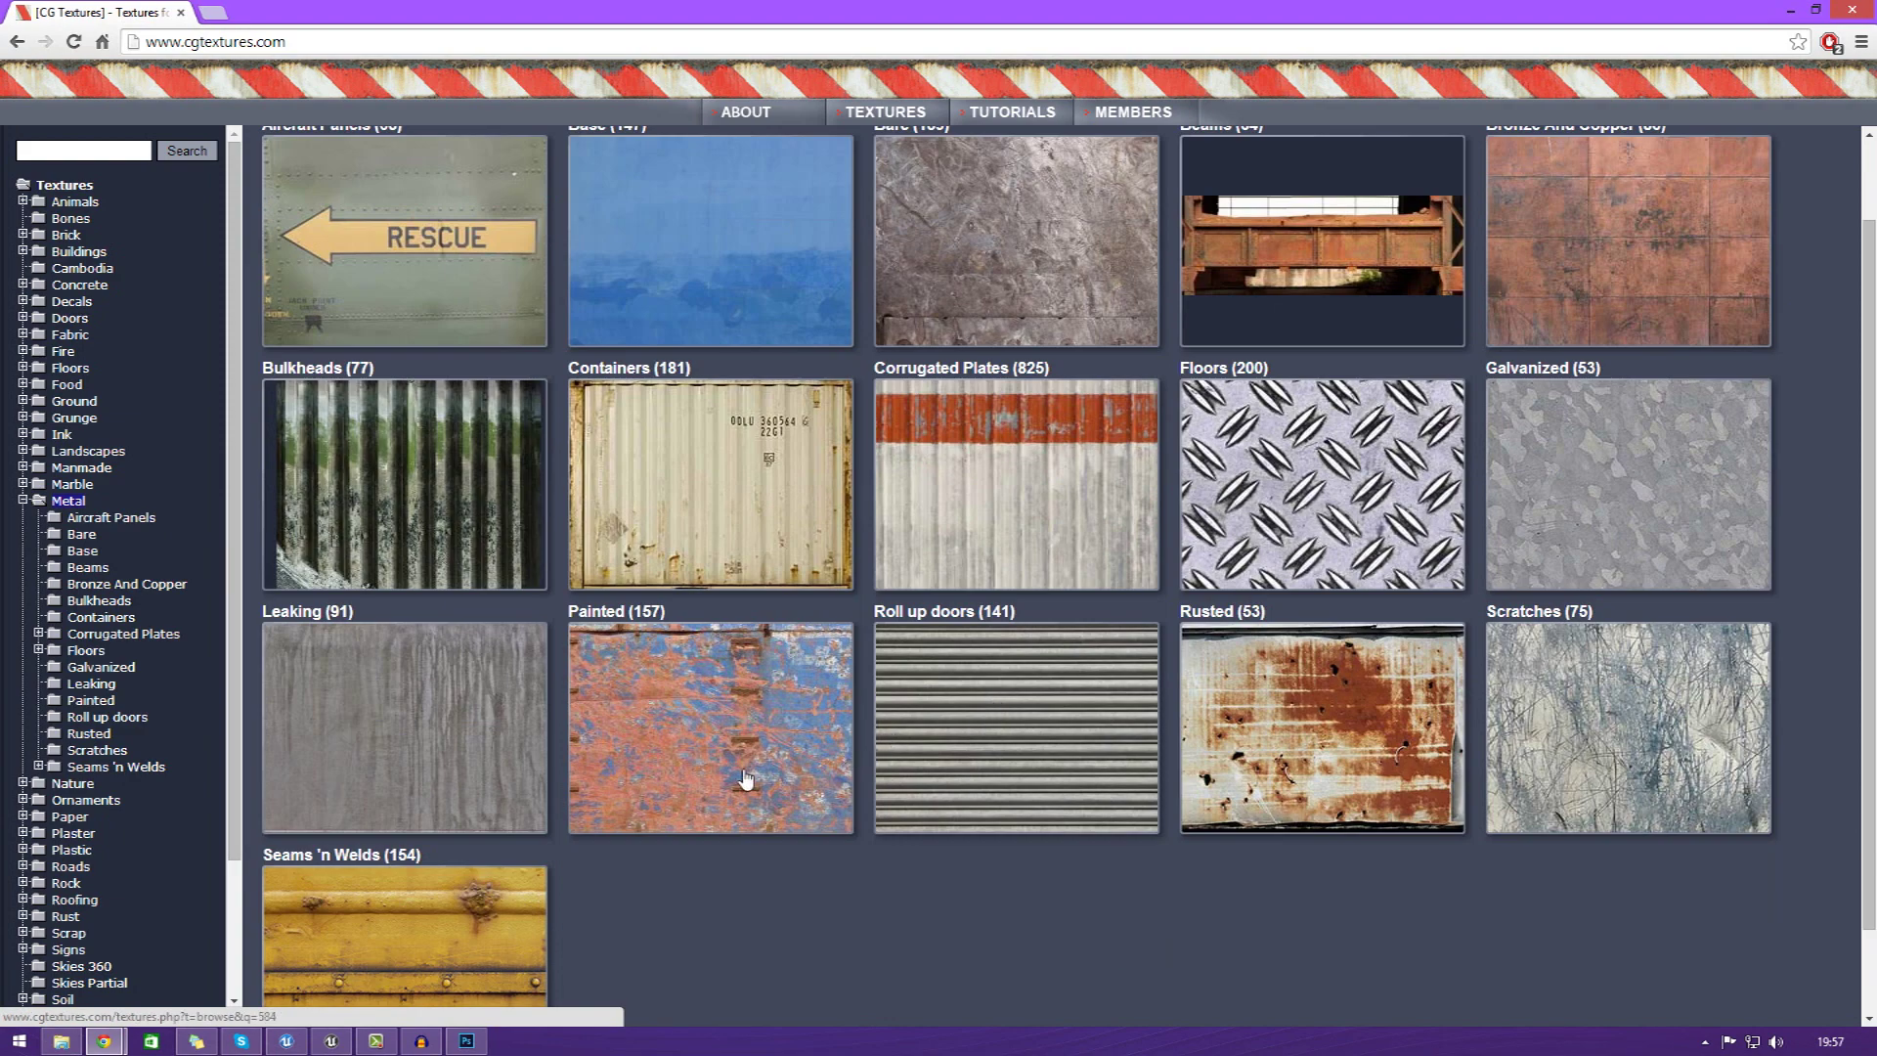
pyautogui.scroll(1, 743, 777)
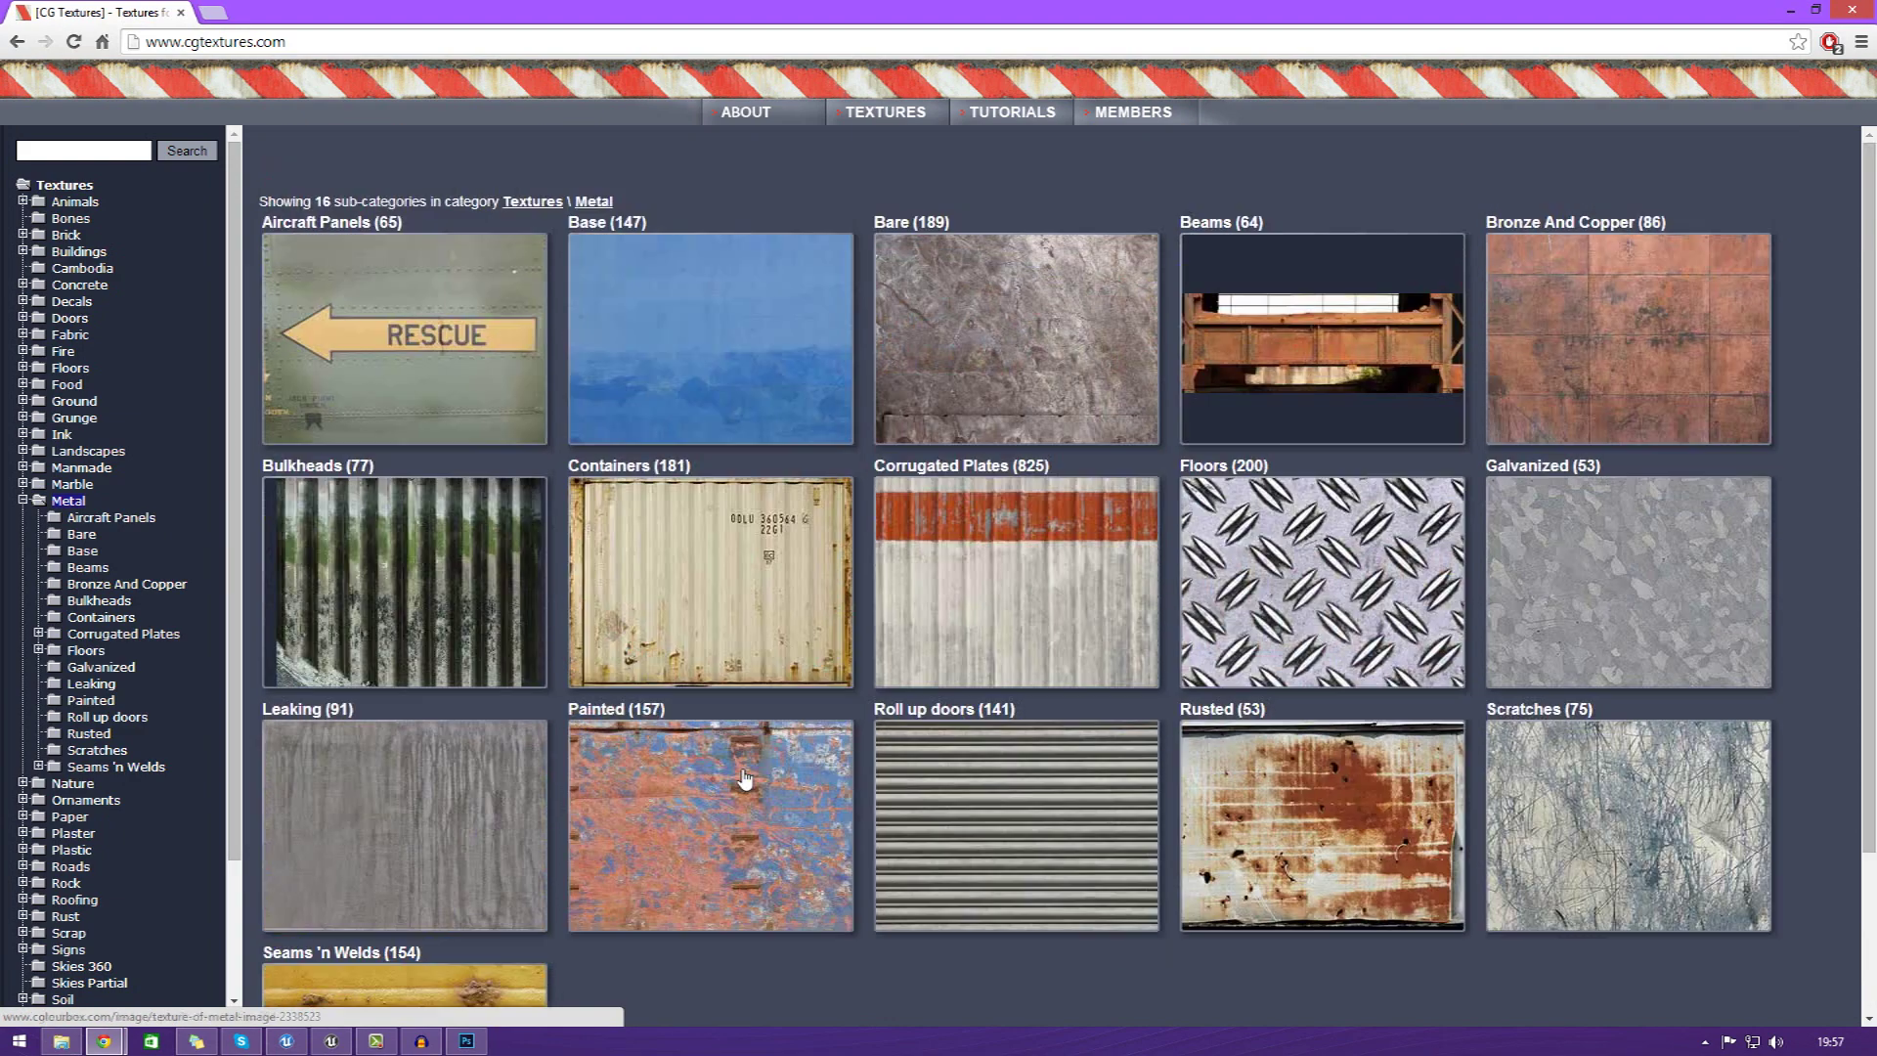
pyautogui.click(684, 376)
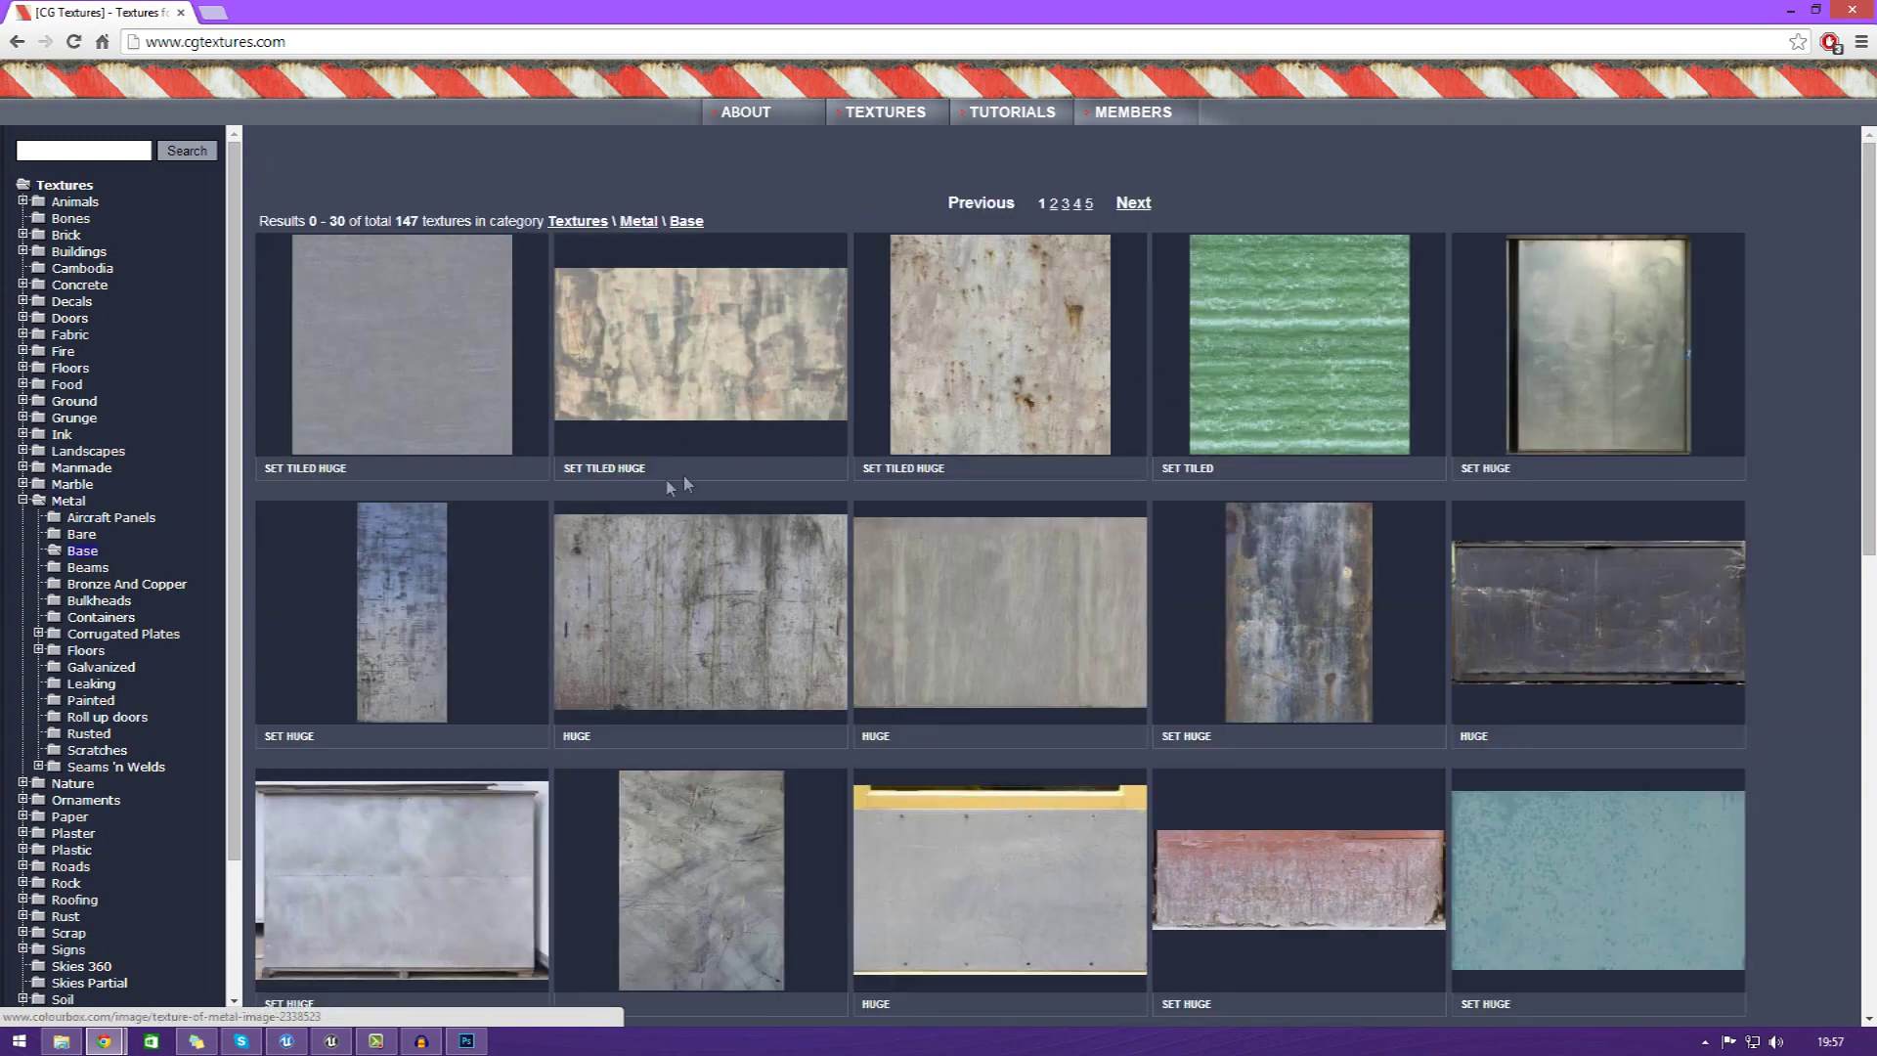
pyautogui.click(402, 377)
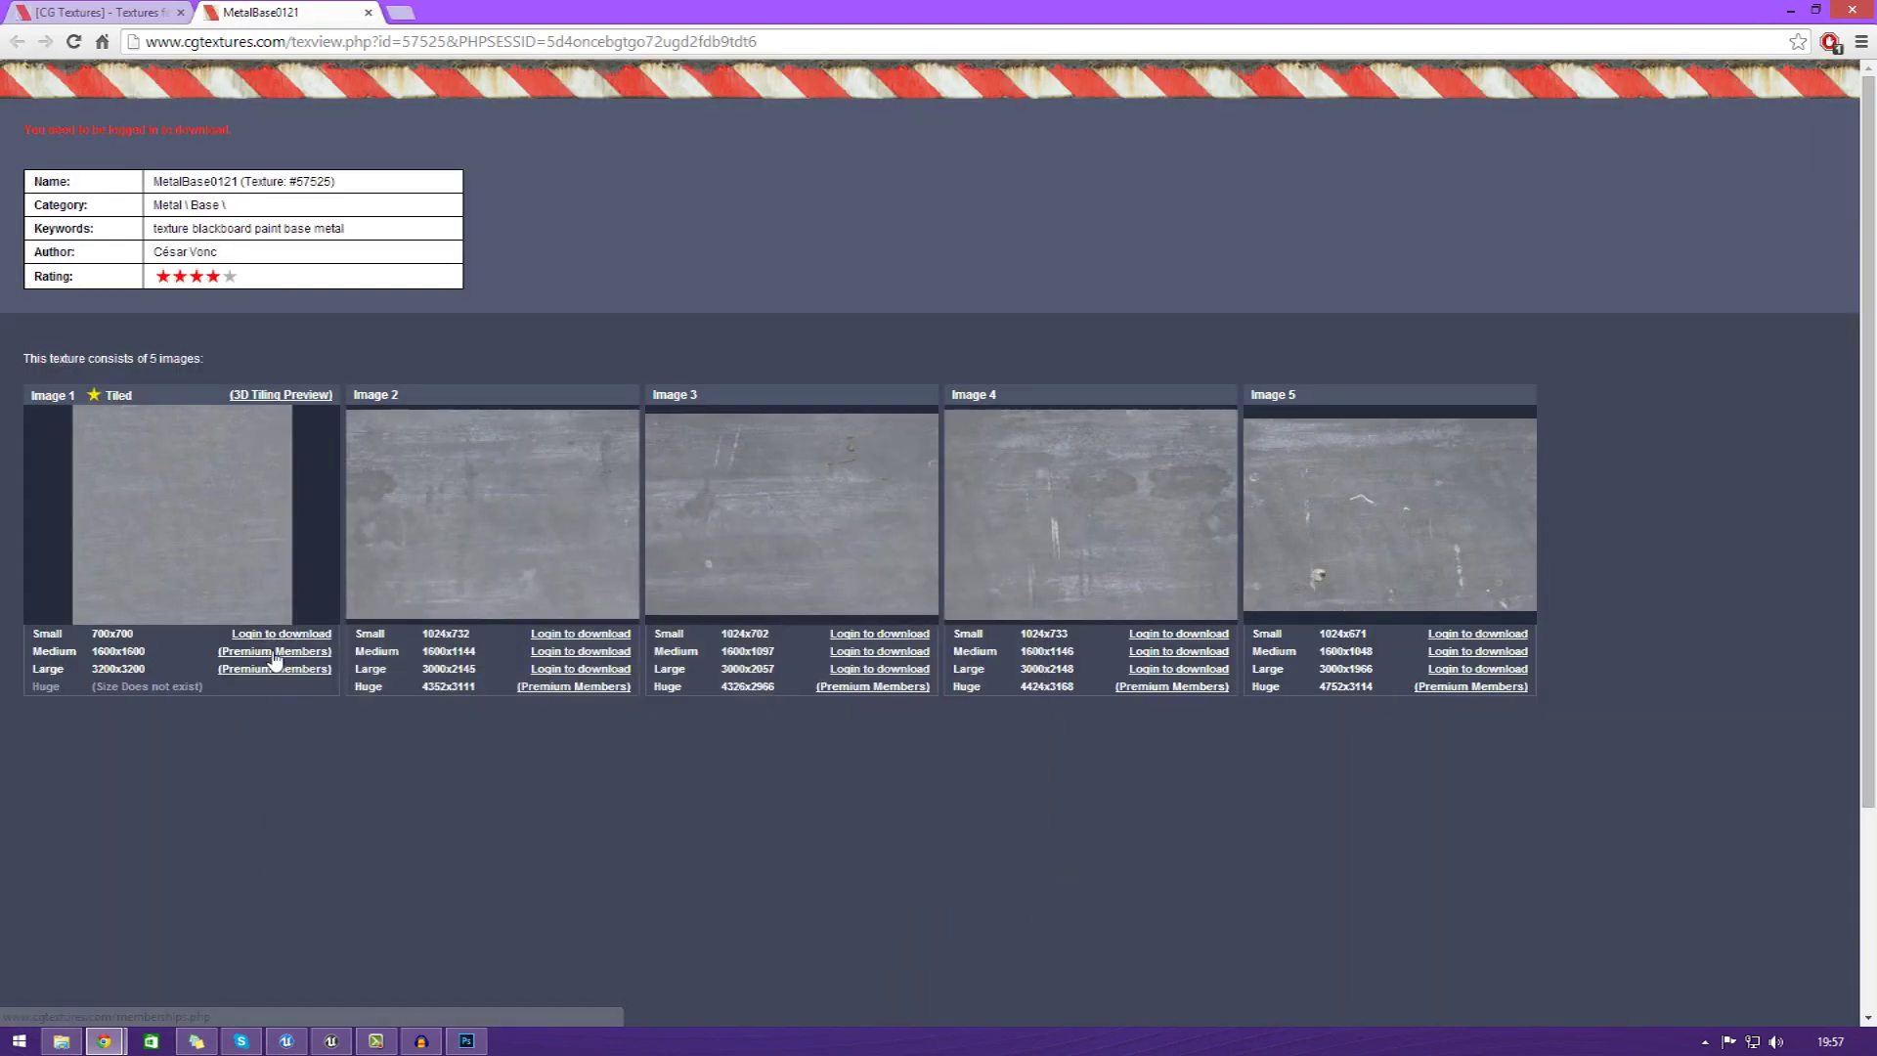
pyautogui.rightClick(178, 512)
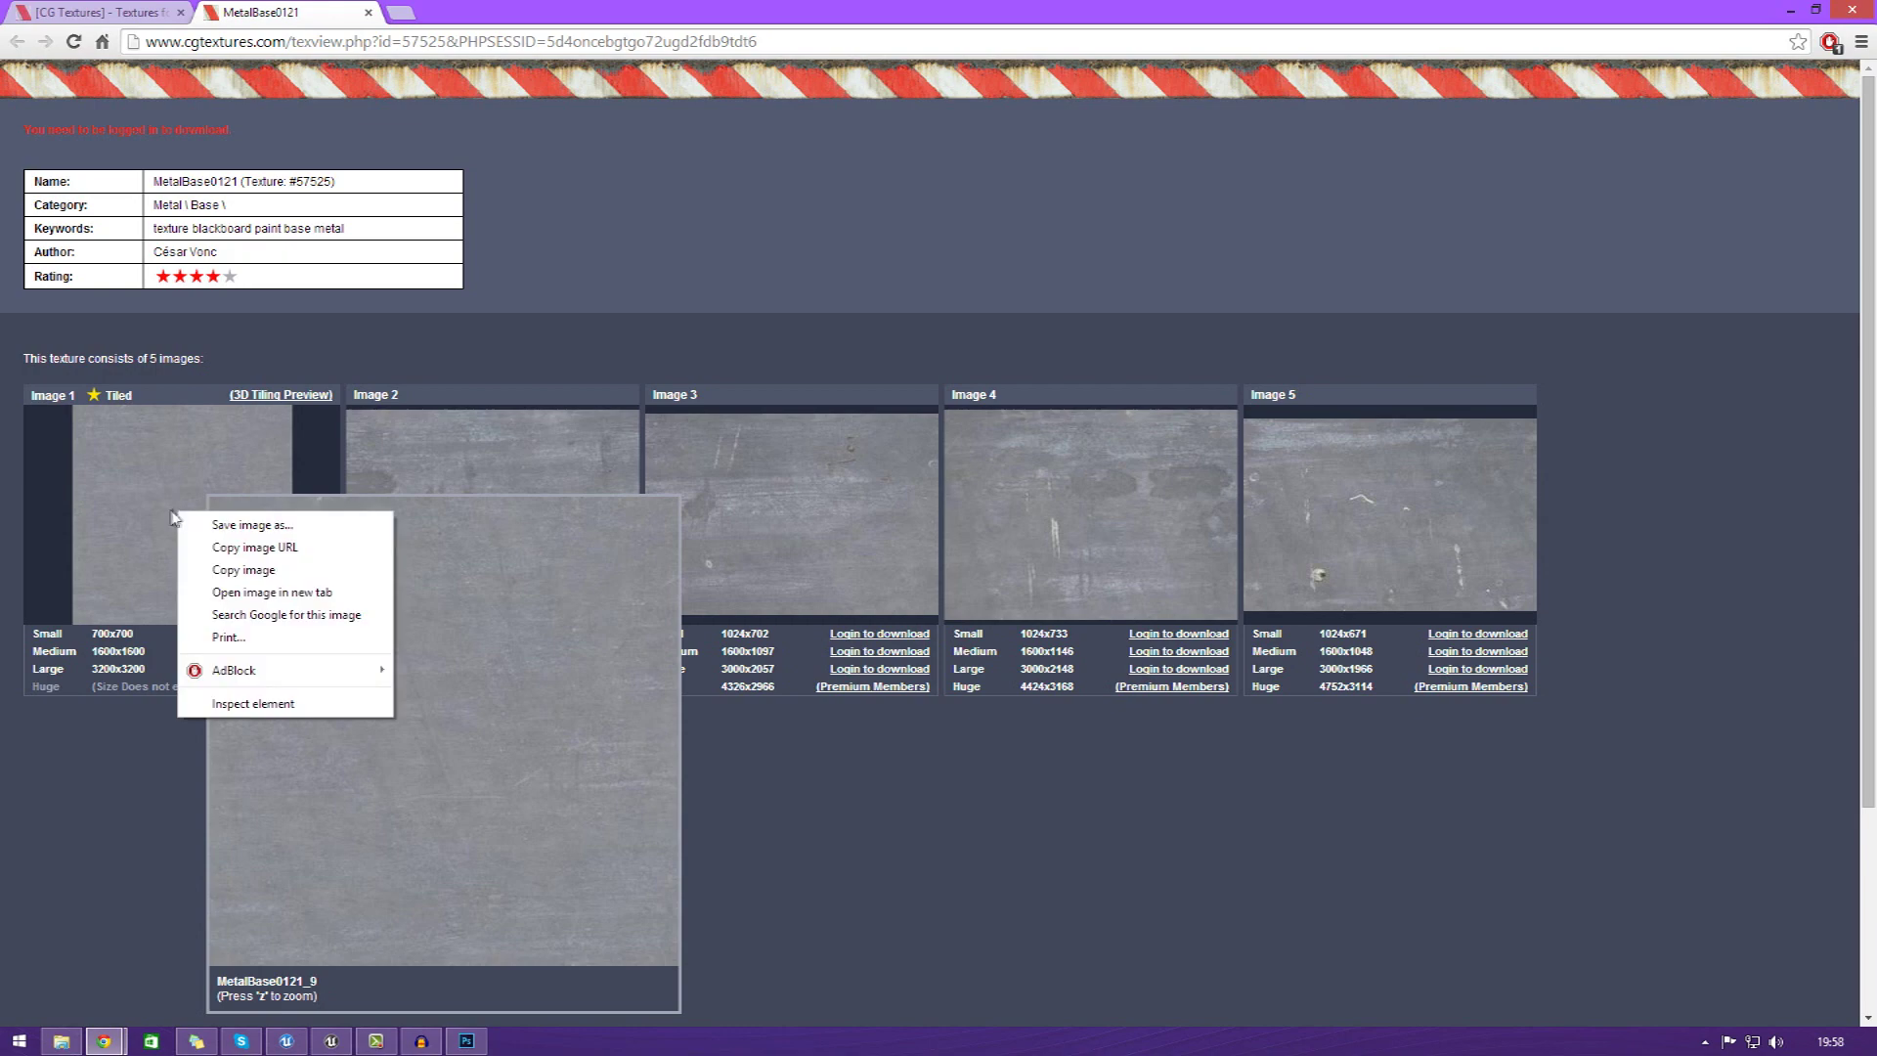
pyautogui.click(252, 525)
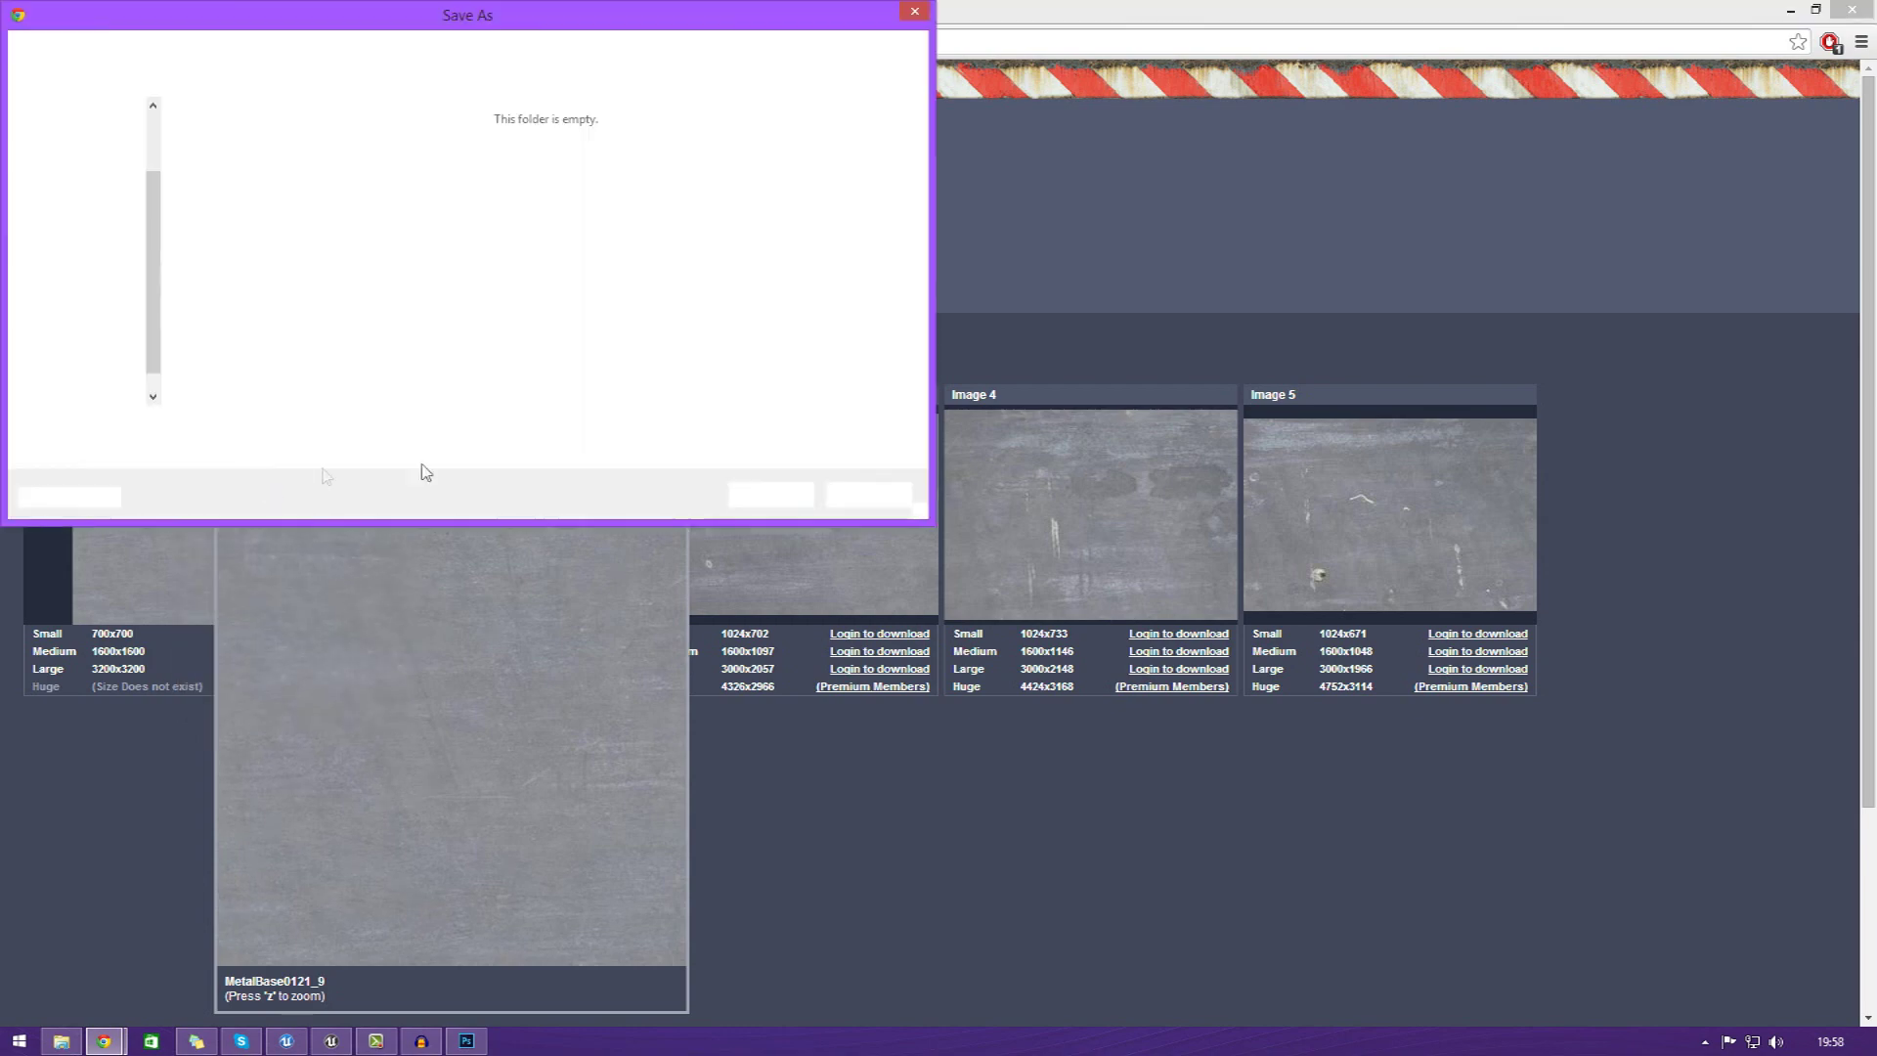
pyautogui.click(849, 501)
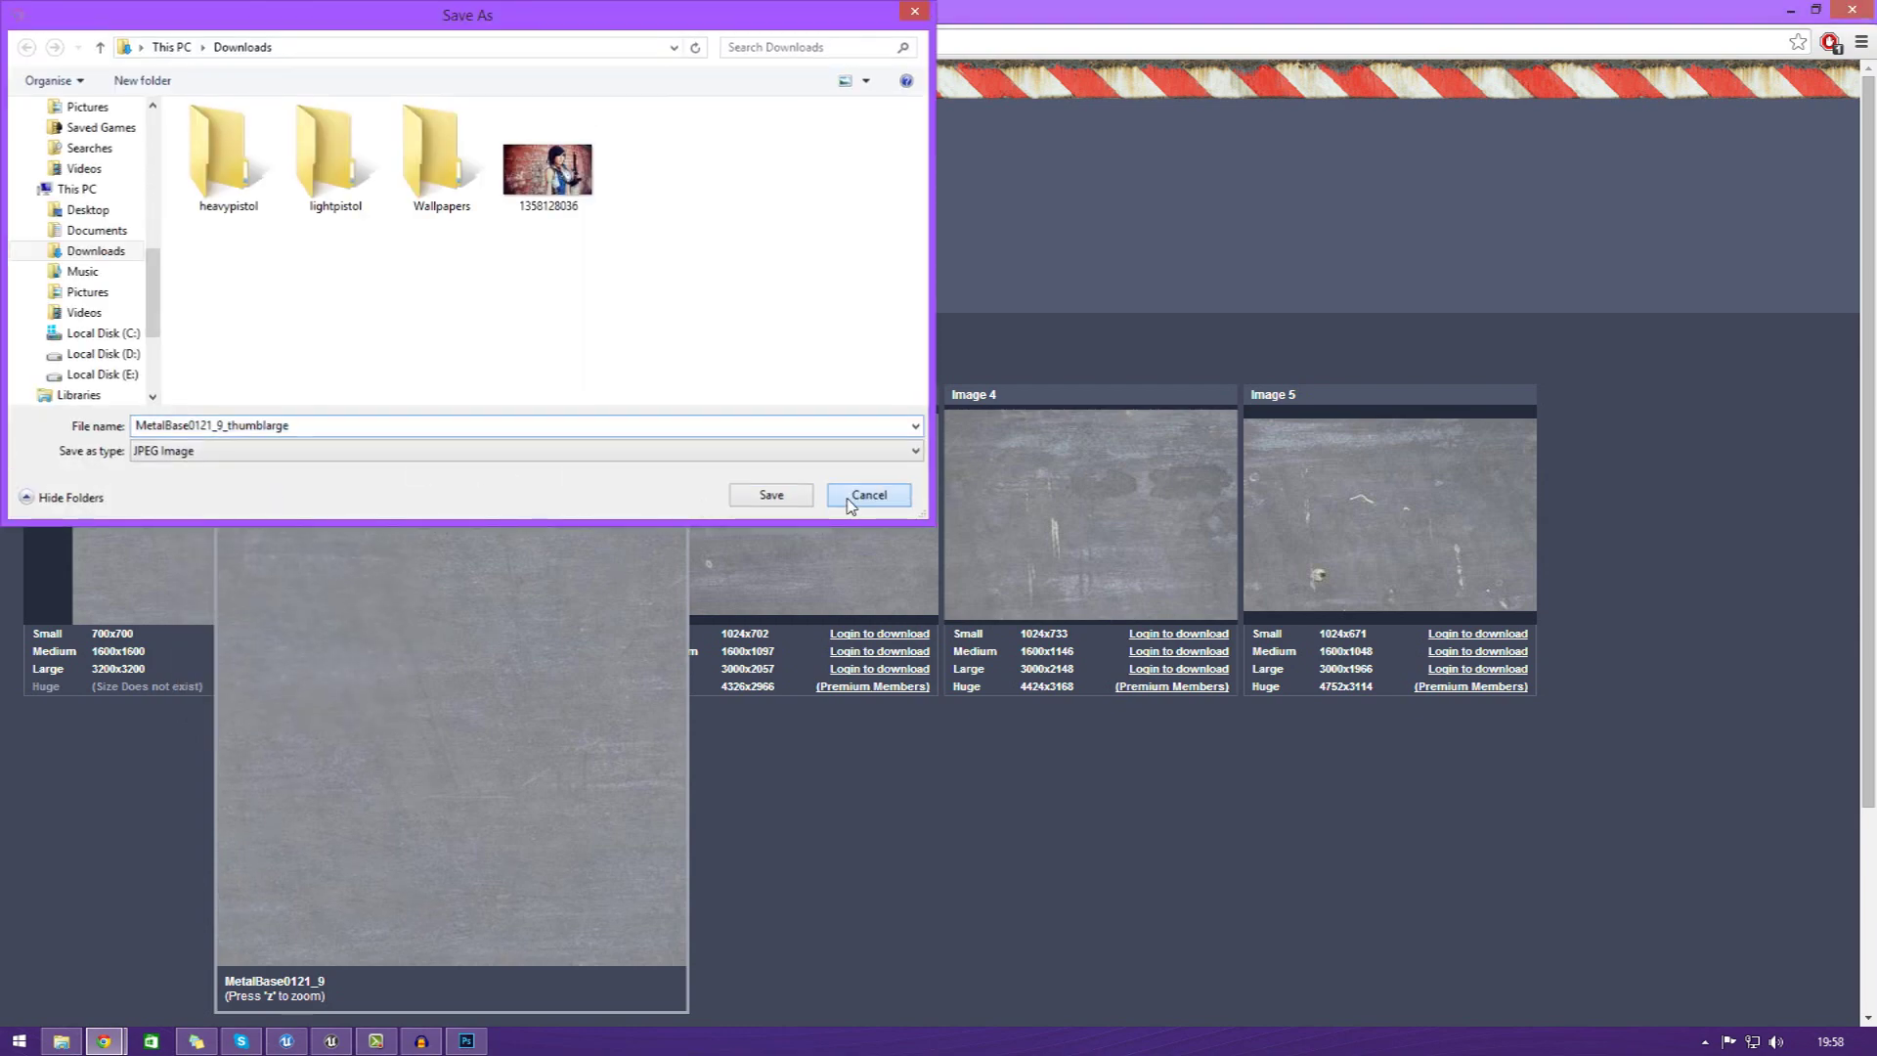
# - Close the browser window and open New folder from the Desktop in File Explorer
pyautogui.moveTo(1180, 12); pyautogui.dragTo(1089, 235)
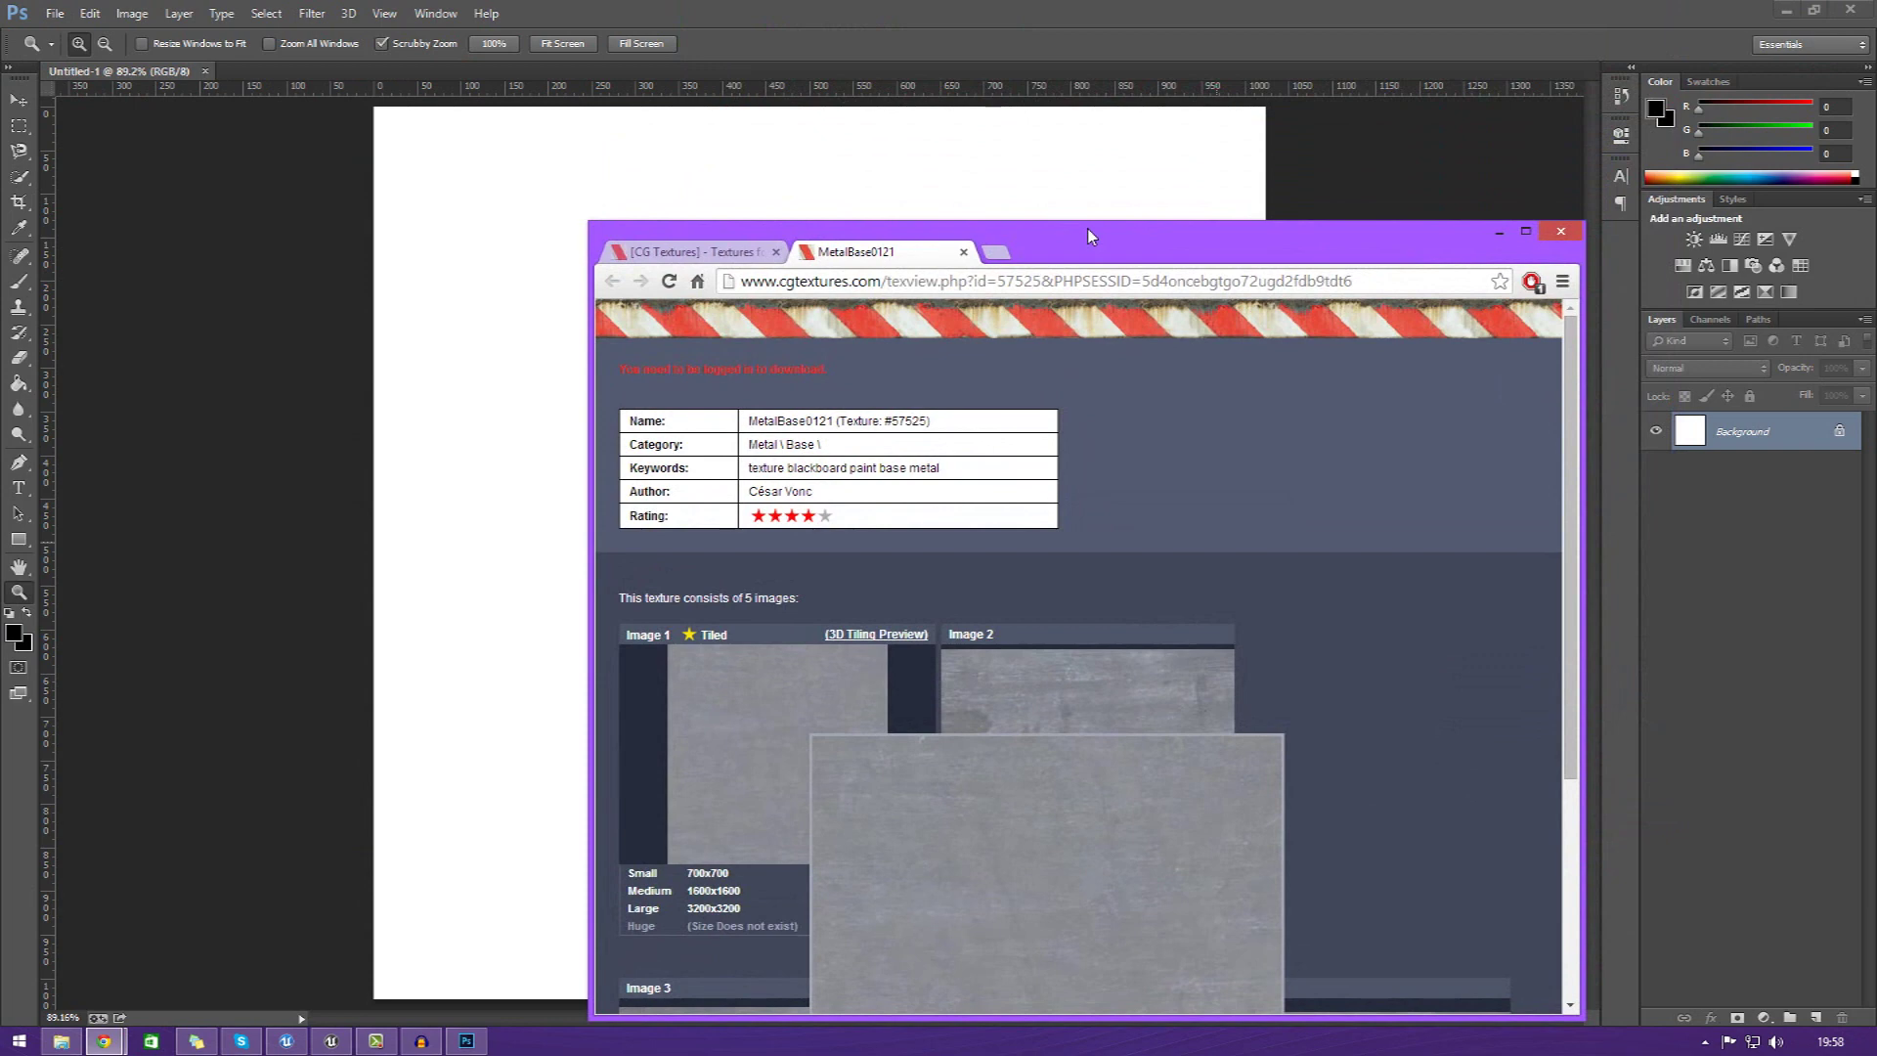
pyautogui.click(1562, 235)
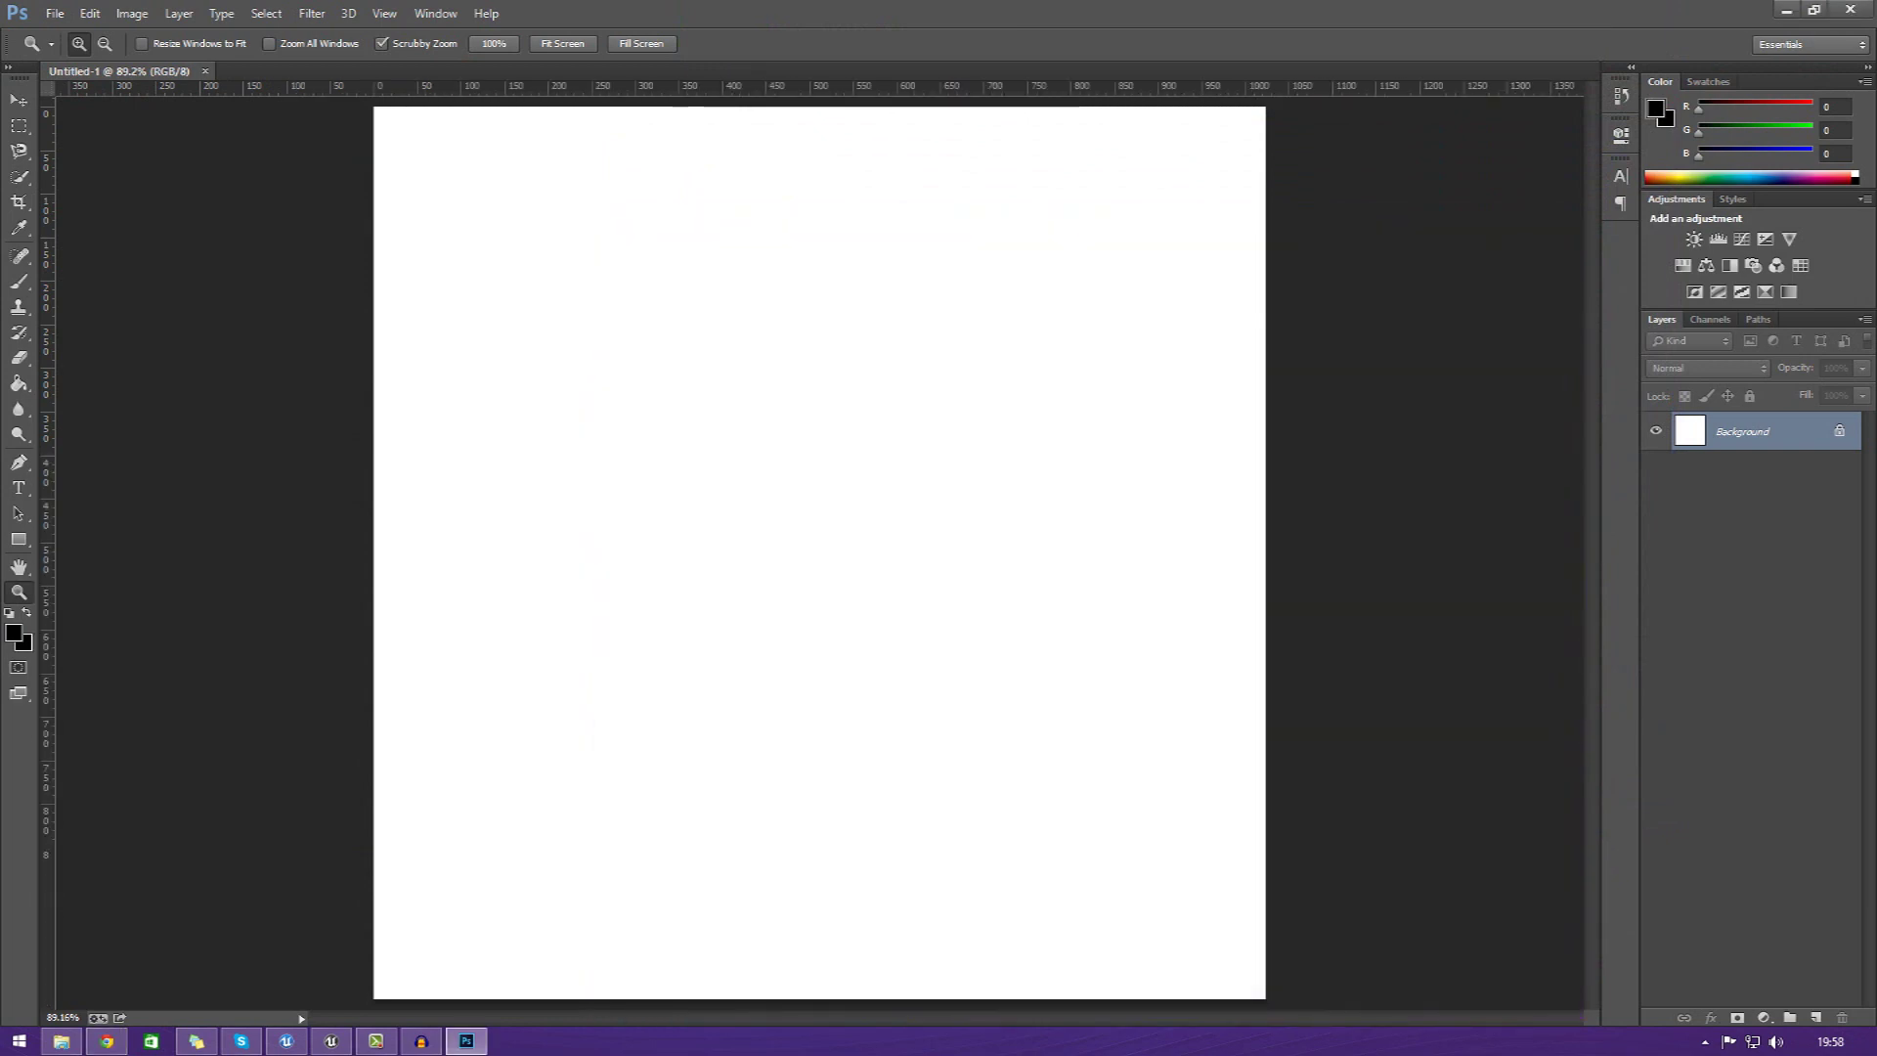
pyautogui.click(61, 1040)
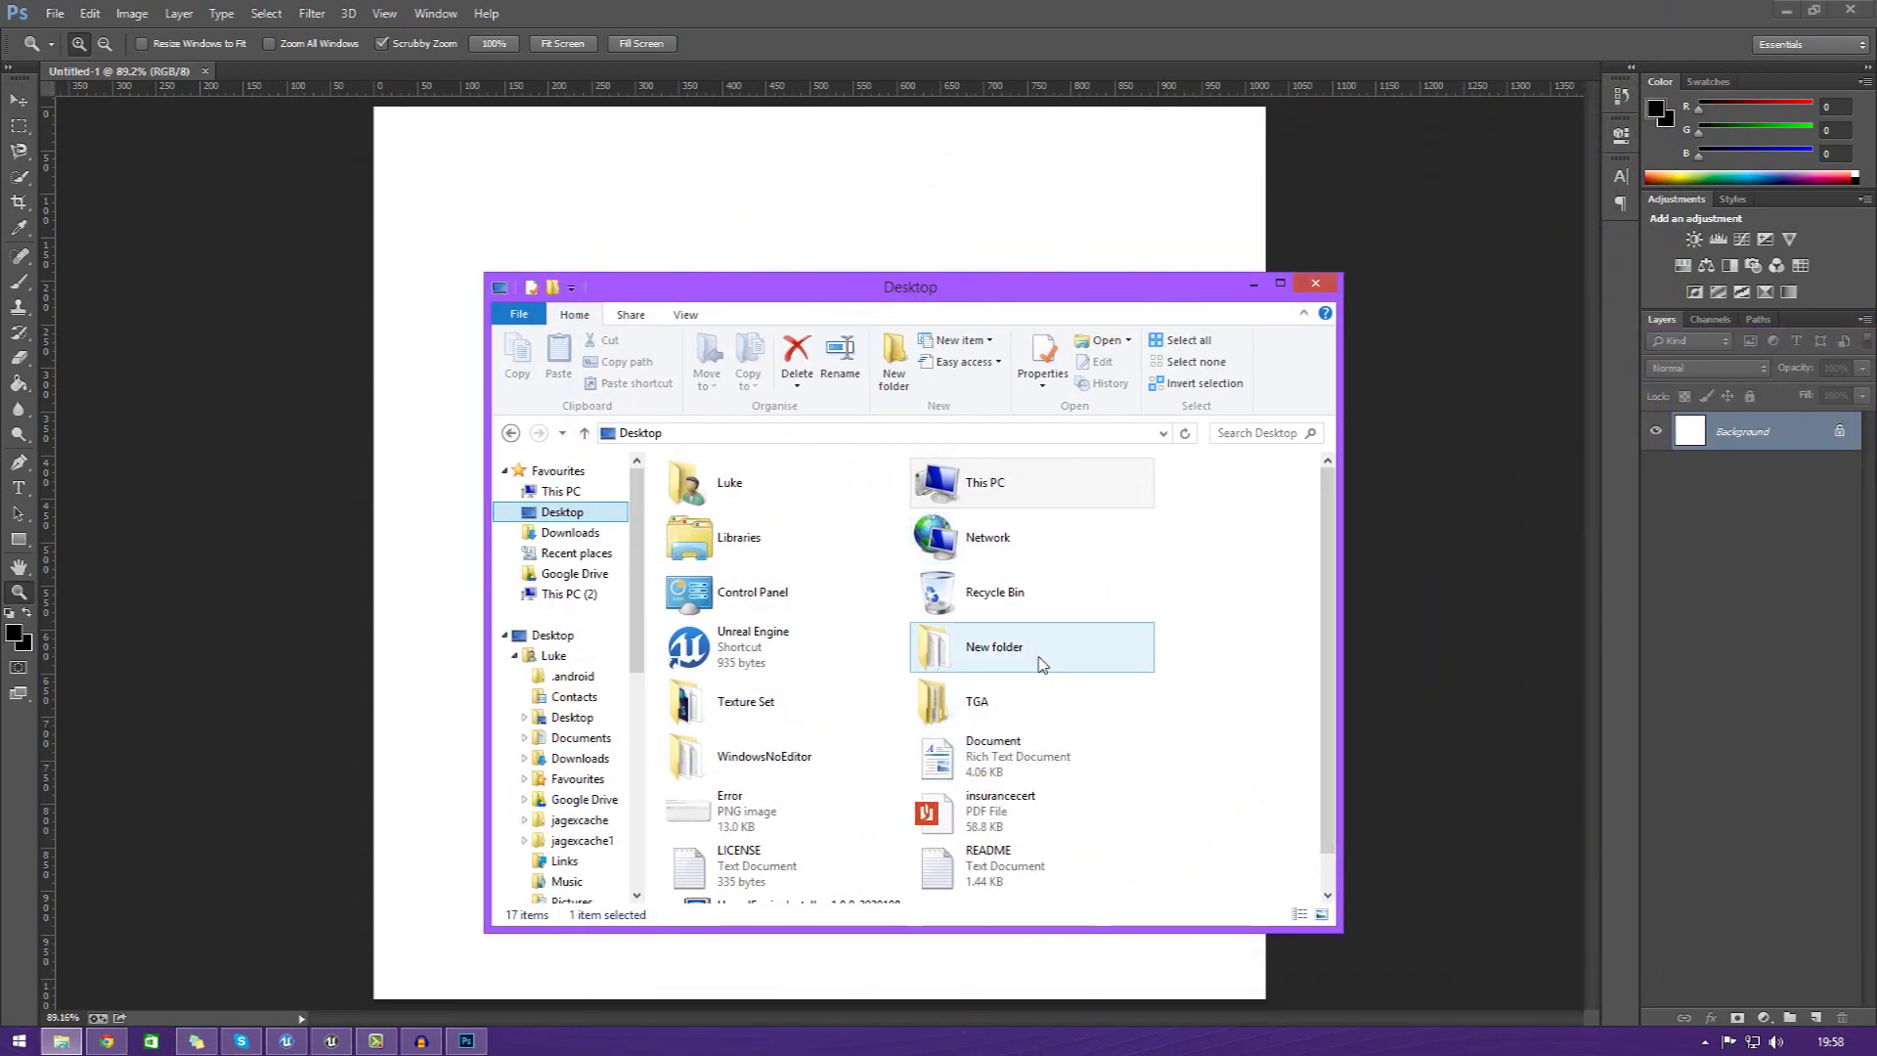
pyautogui.doubleClick(1042, 664)
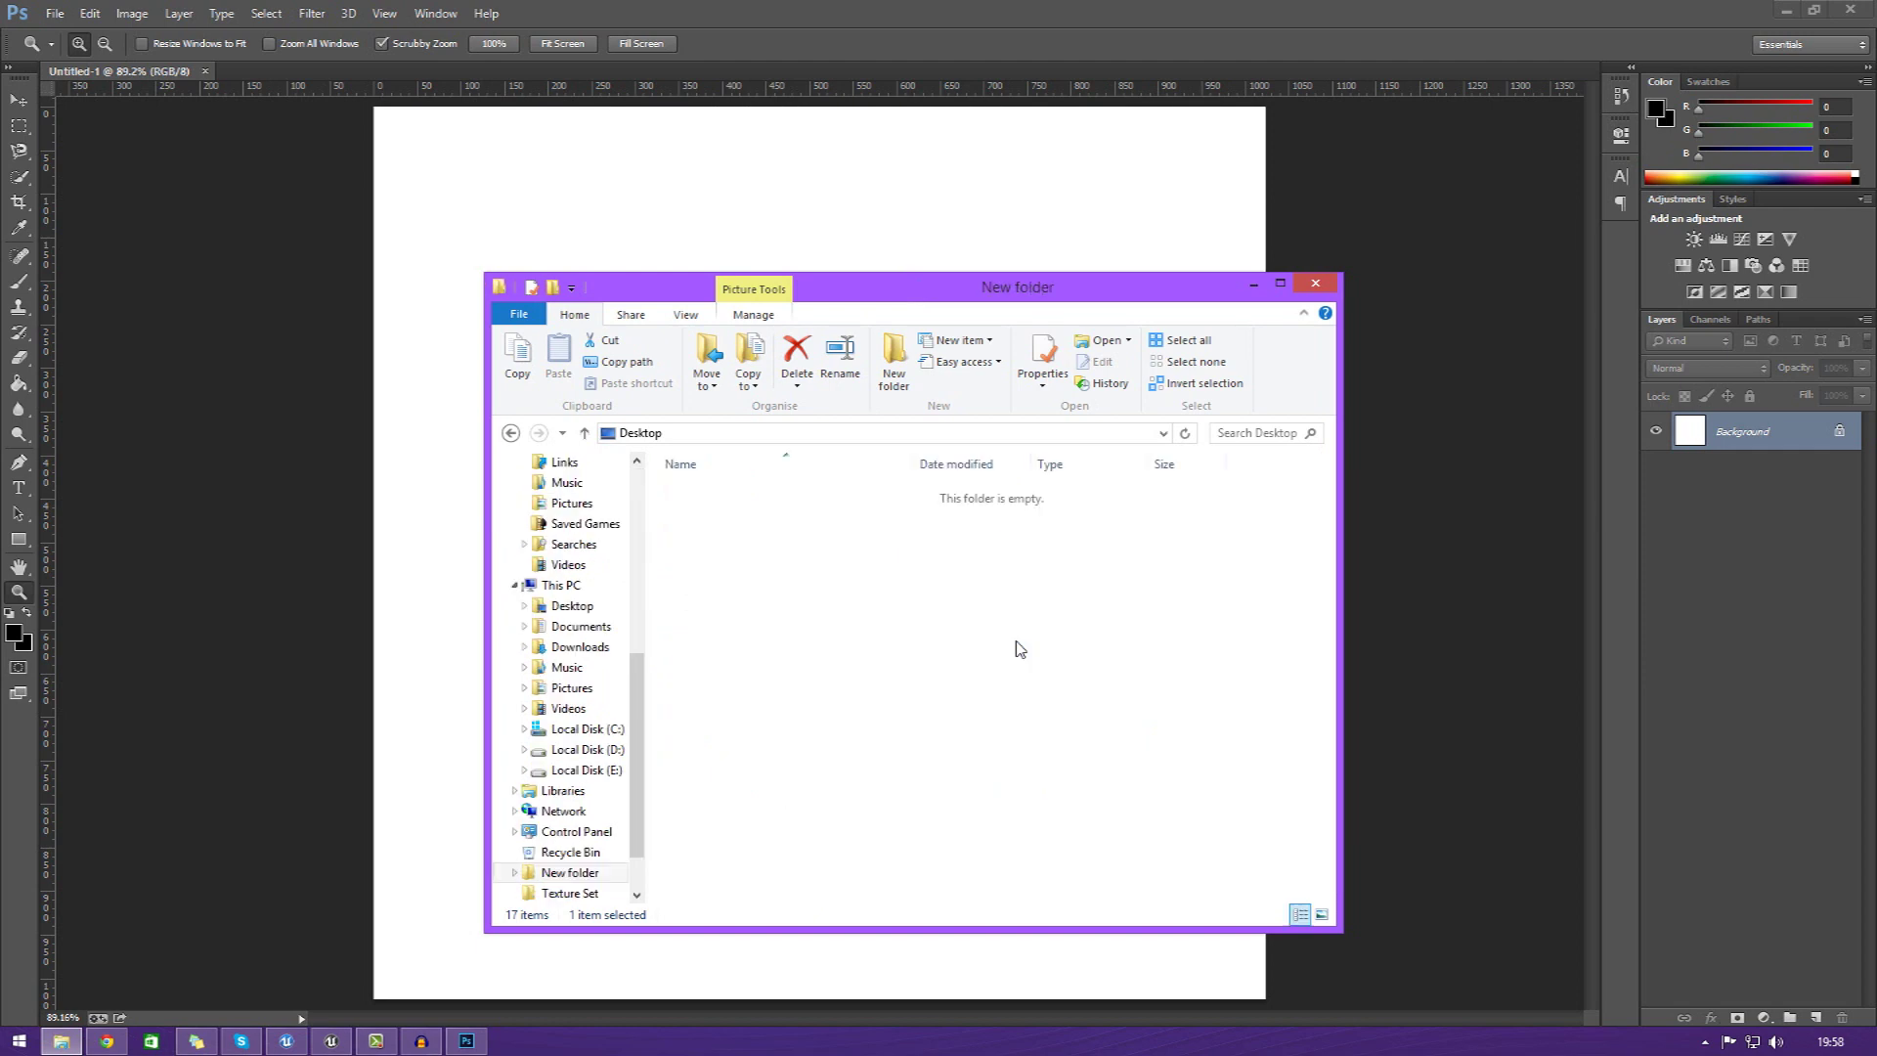
# - Check the contents of the Texture Set folder on the Desktop and return to the Desktop
pyautogui.click(511, 434)
pyautogui.click(698, 696)
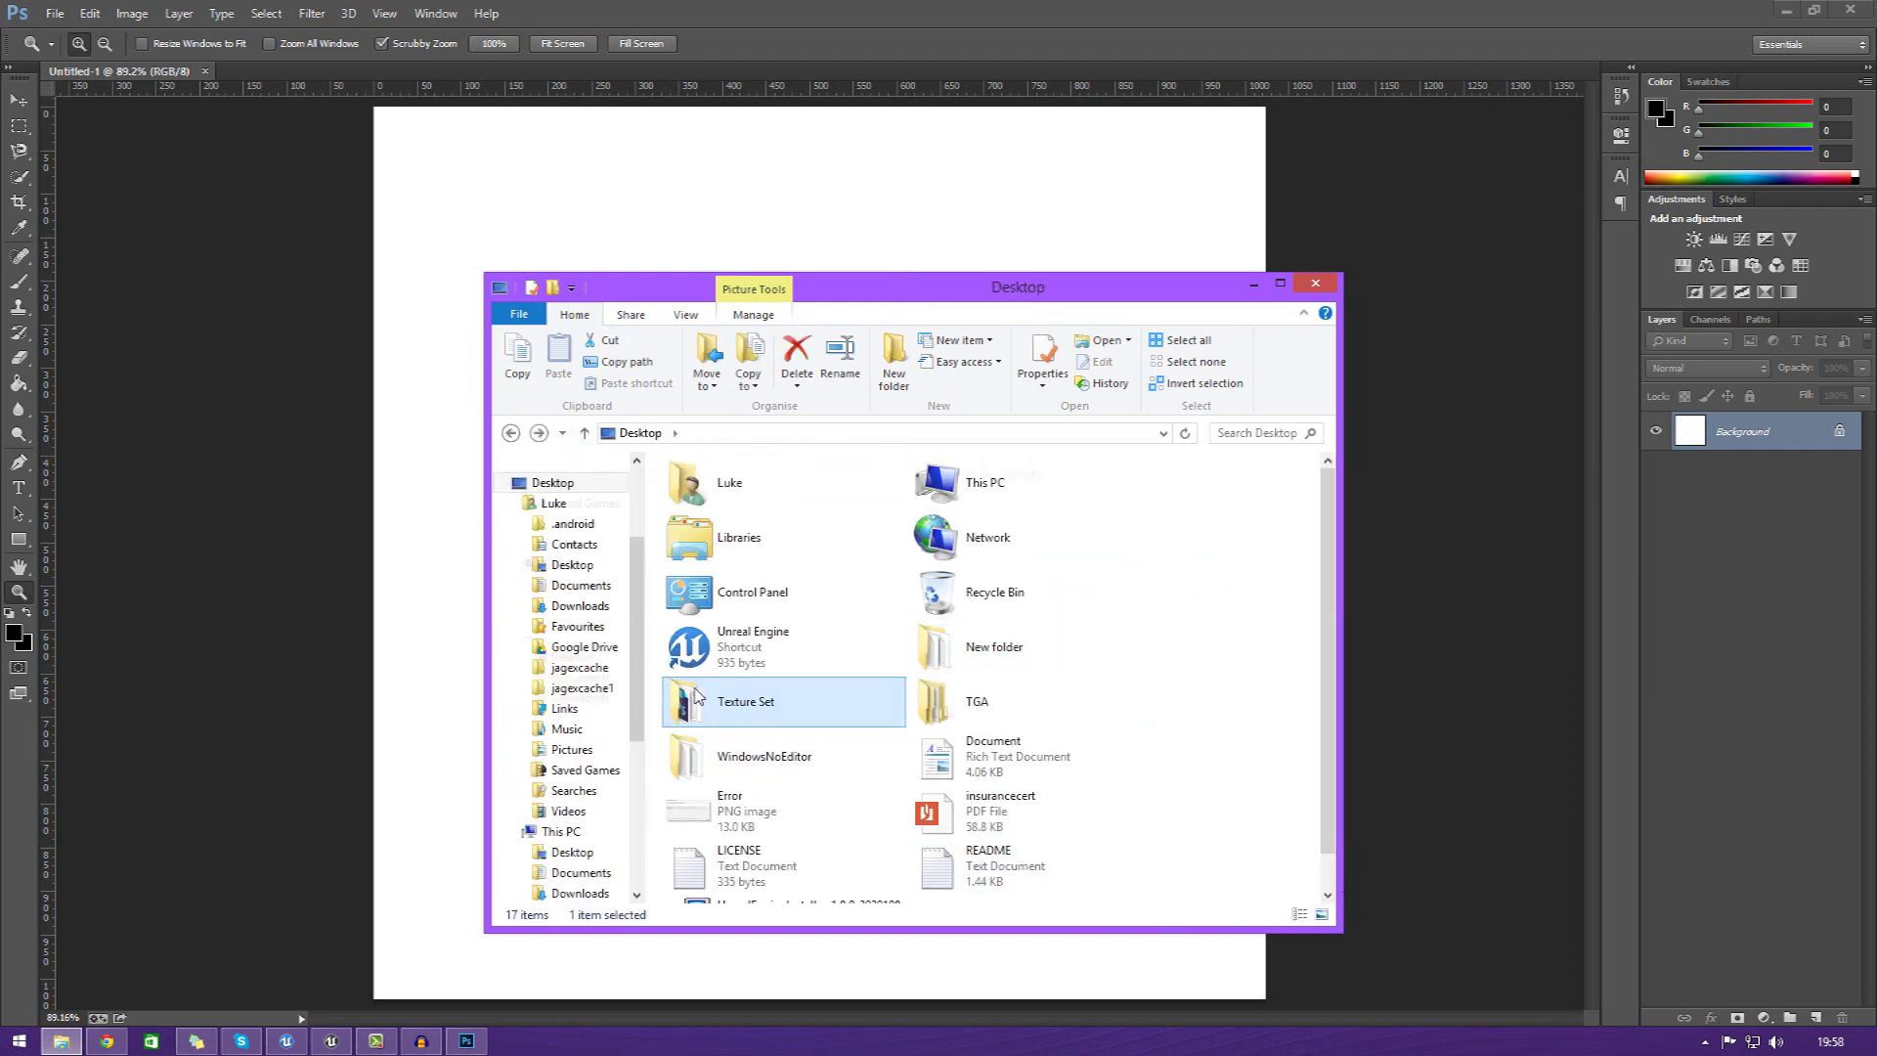
pyautogui.doubleClick(698, 696)
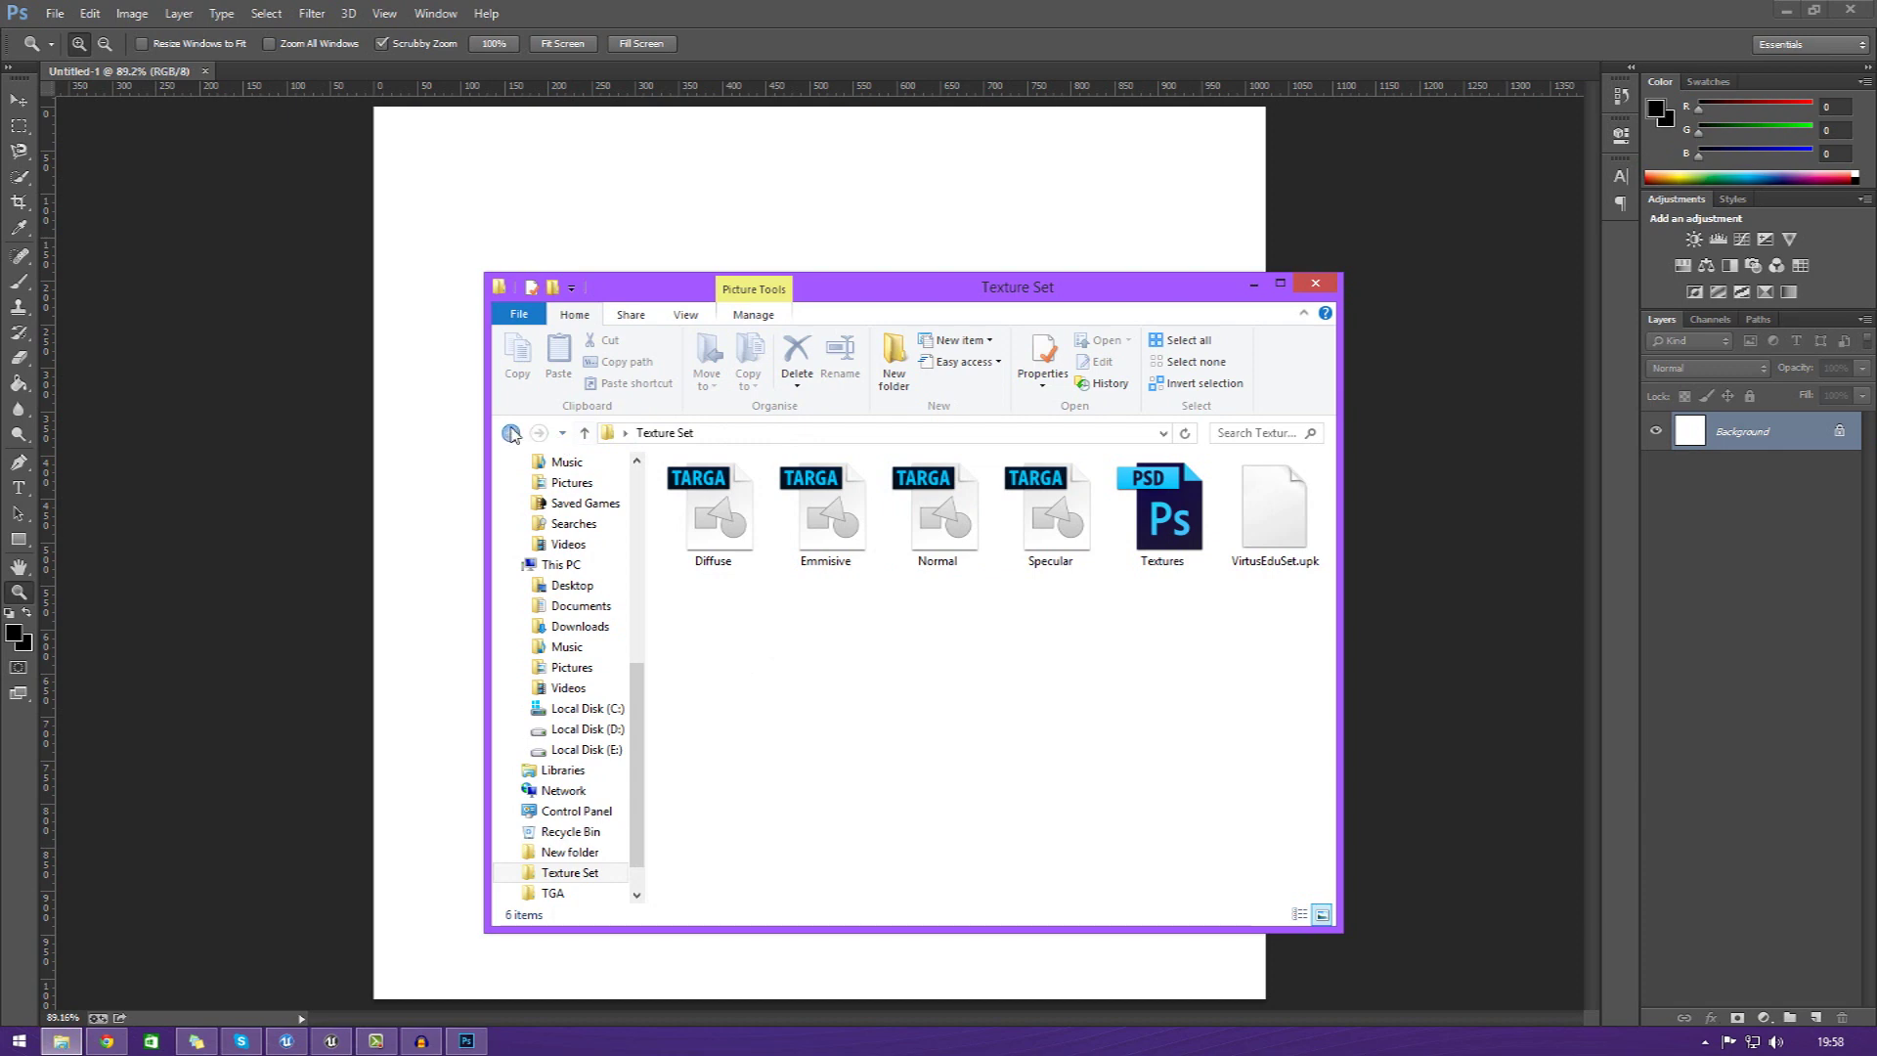
pyautogui.click(511, 434)
# - Open the Metal_wallSciFiPanels_1k_TGA folder inside the Desktop's TGA folder
pyautogui.moveTo(1329, 616); pyautogui.dragTo(1331, 649)
pyautogui.click(1007, 644)
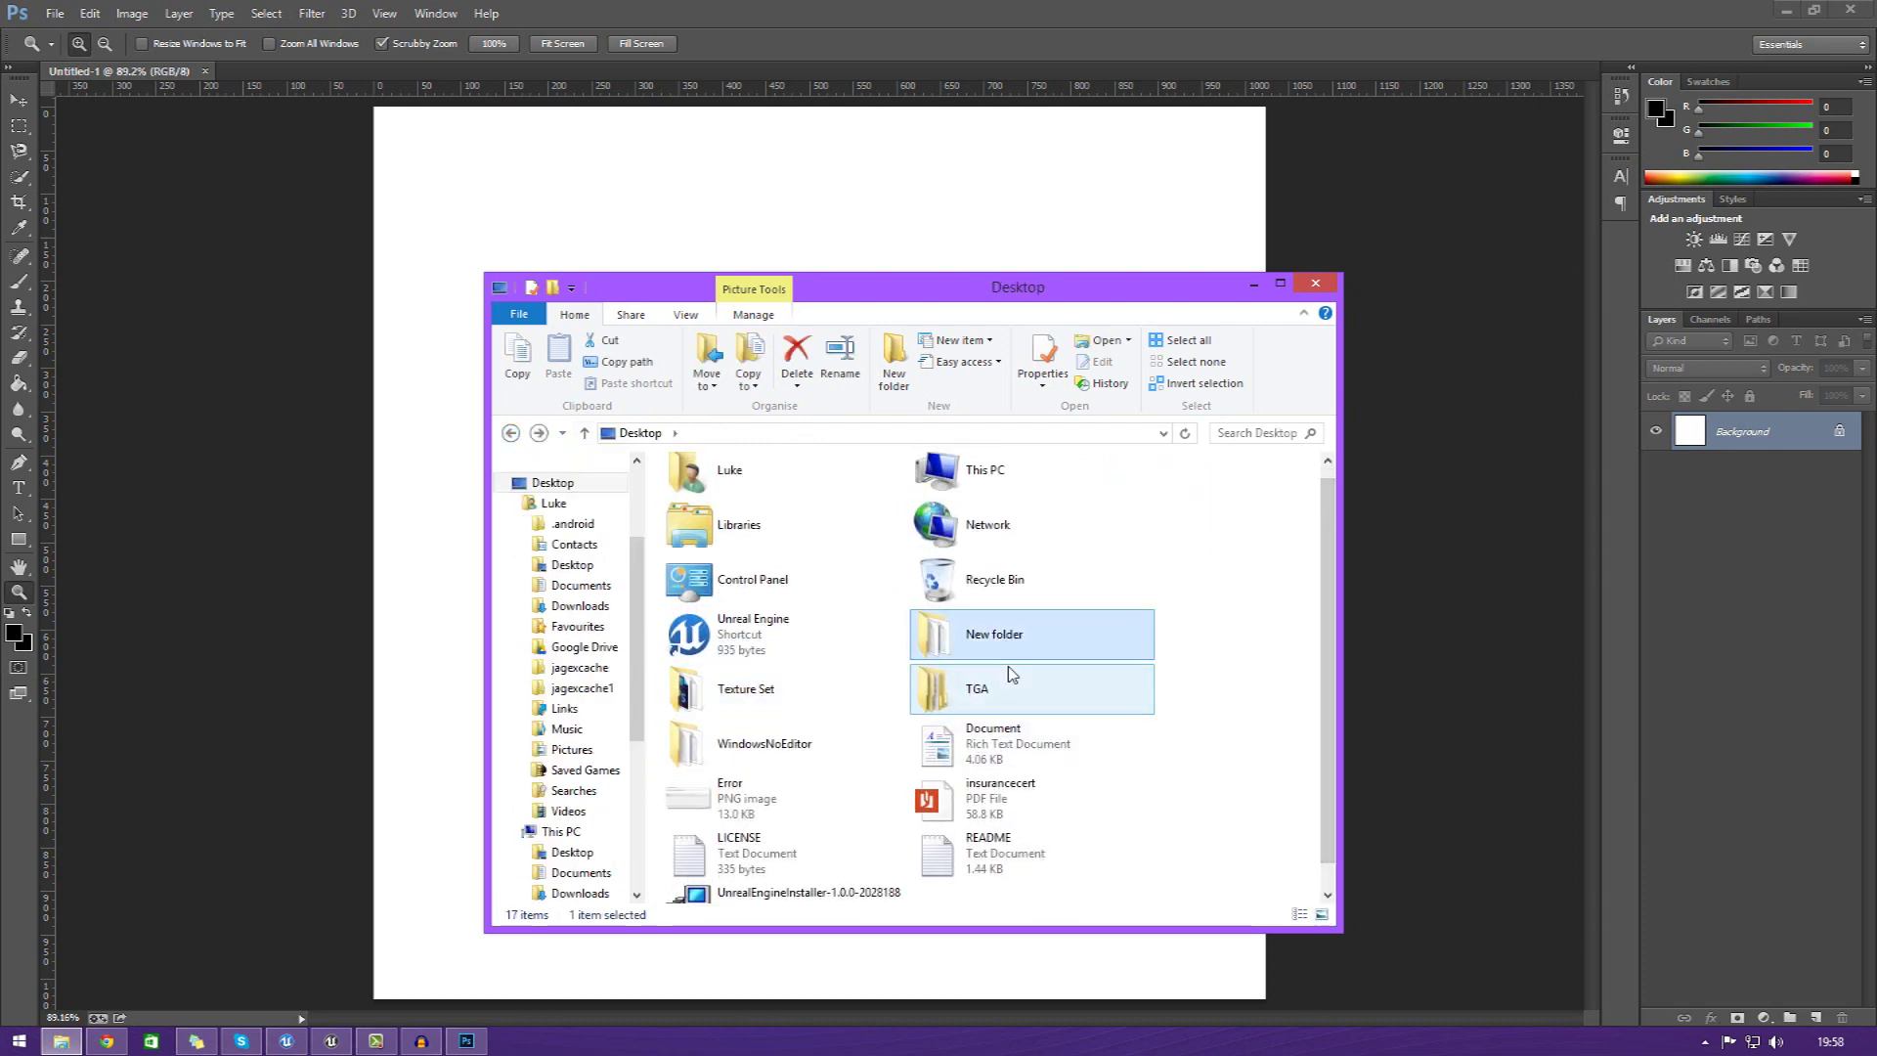
pyautogui.doubleClick(1011, 674)
pyautogui.doubleClick(782, 494)
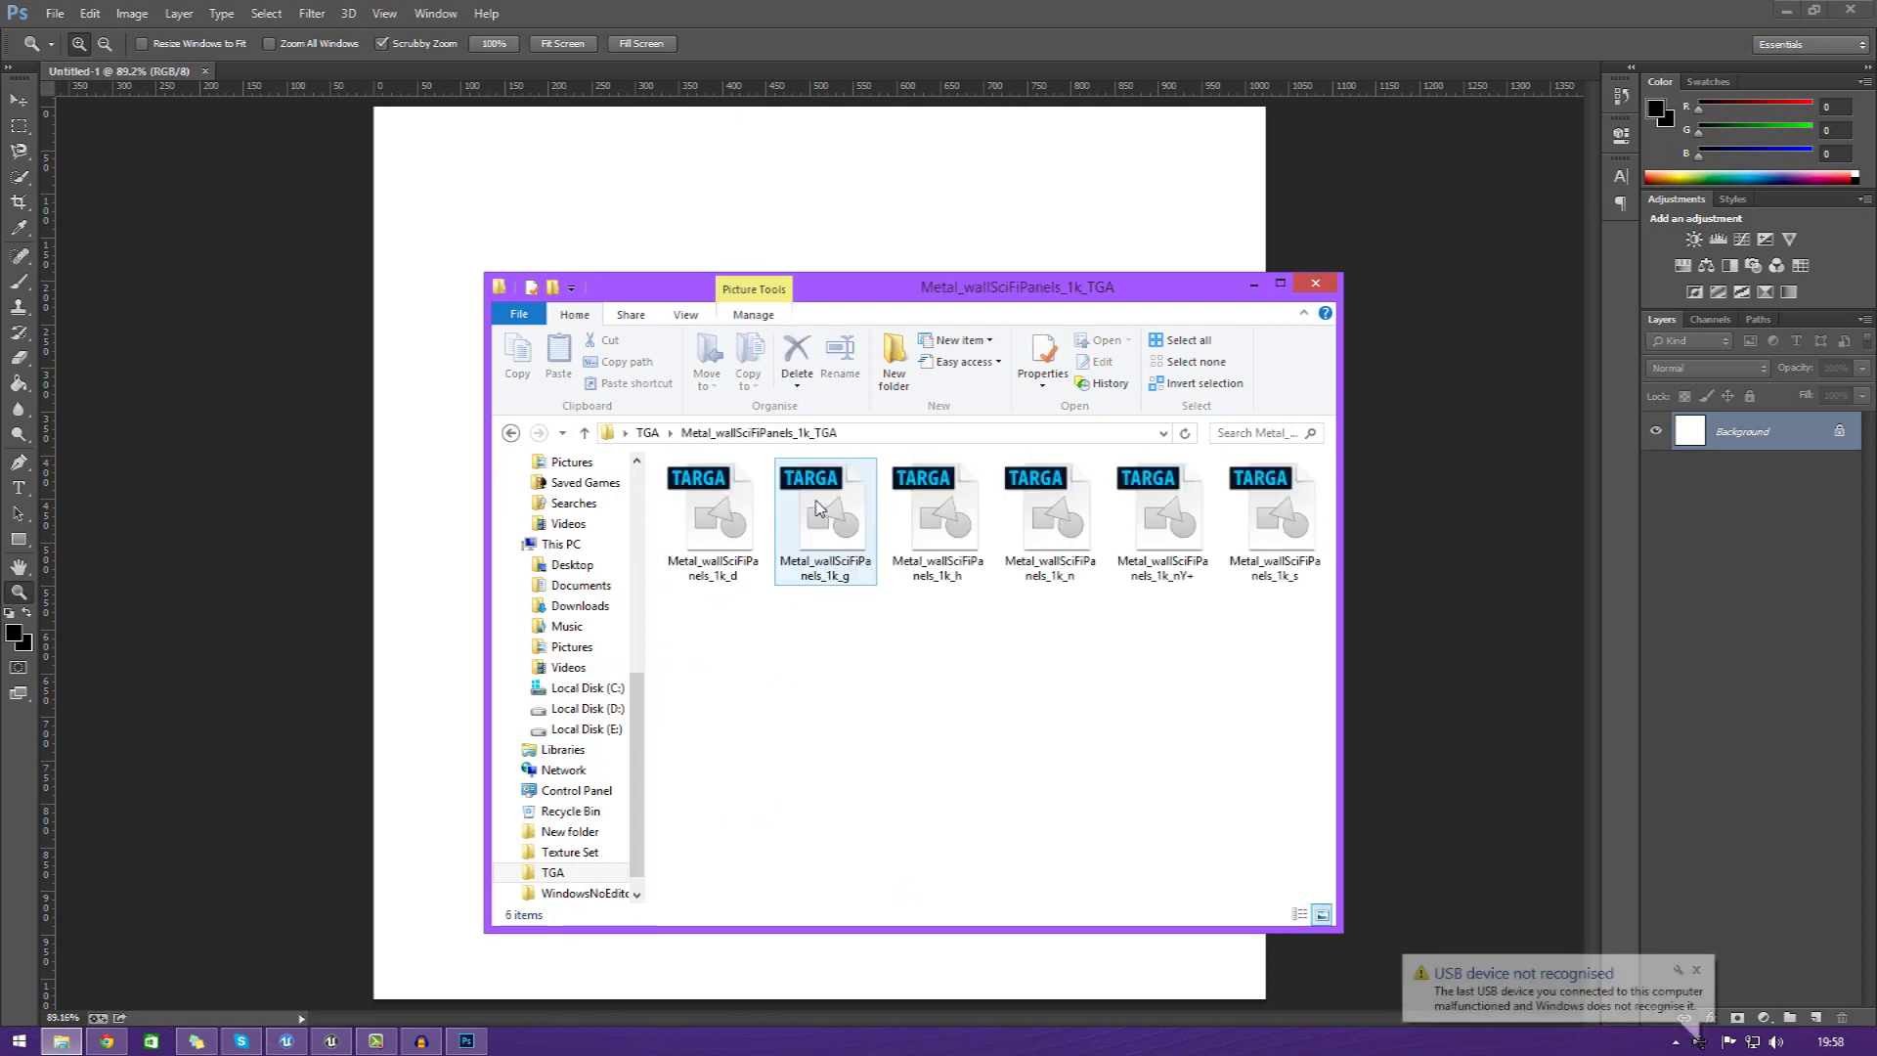
# - Place the Metal_wallSciFiPanels_1k_d image into the blank document at full canvas size
pyautogui.click(761, 514)
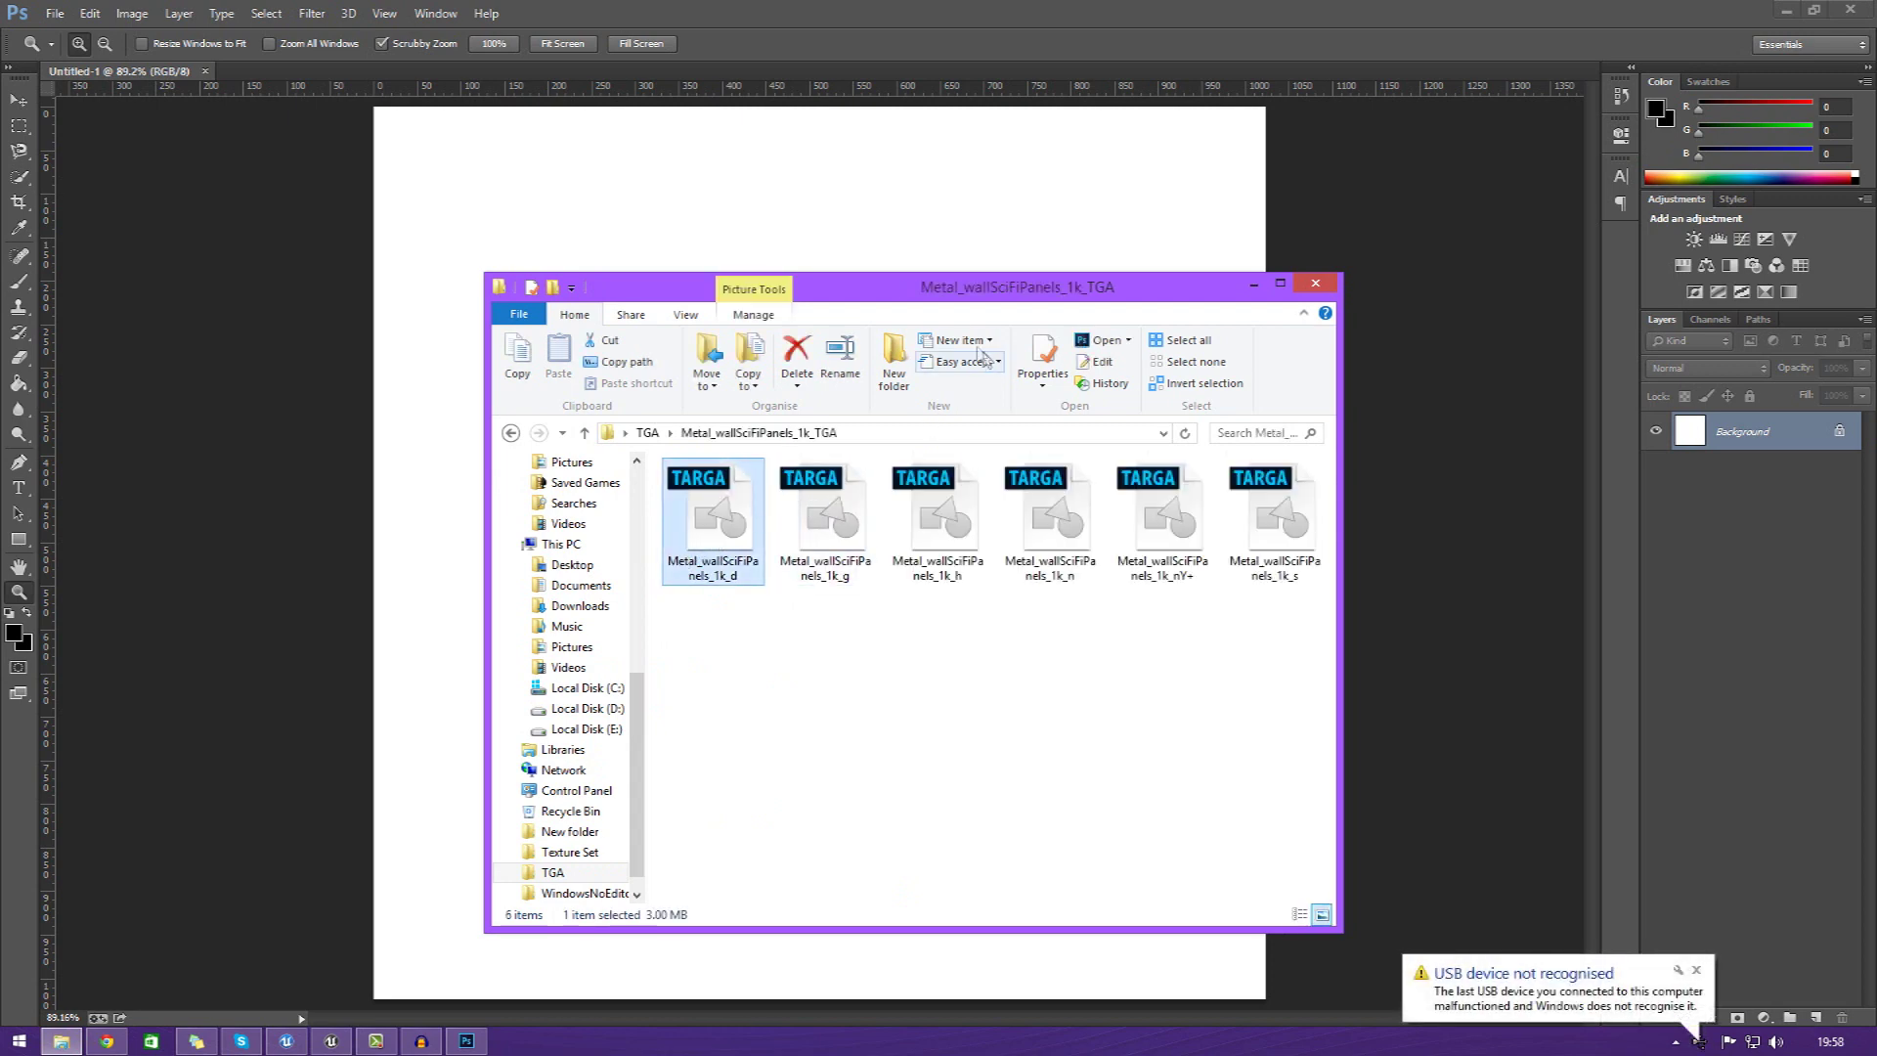
pyautogui.moveTo(963, 291); pyautogui.dragTo(1611, 258)
pyautogui.moveTo(1374, 487); pyautogui.dragTo(874, 594)
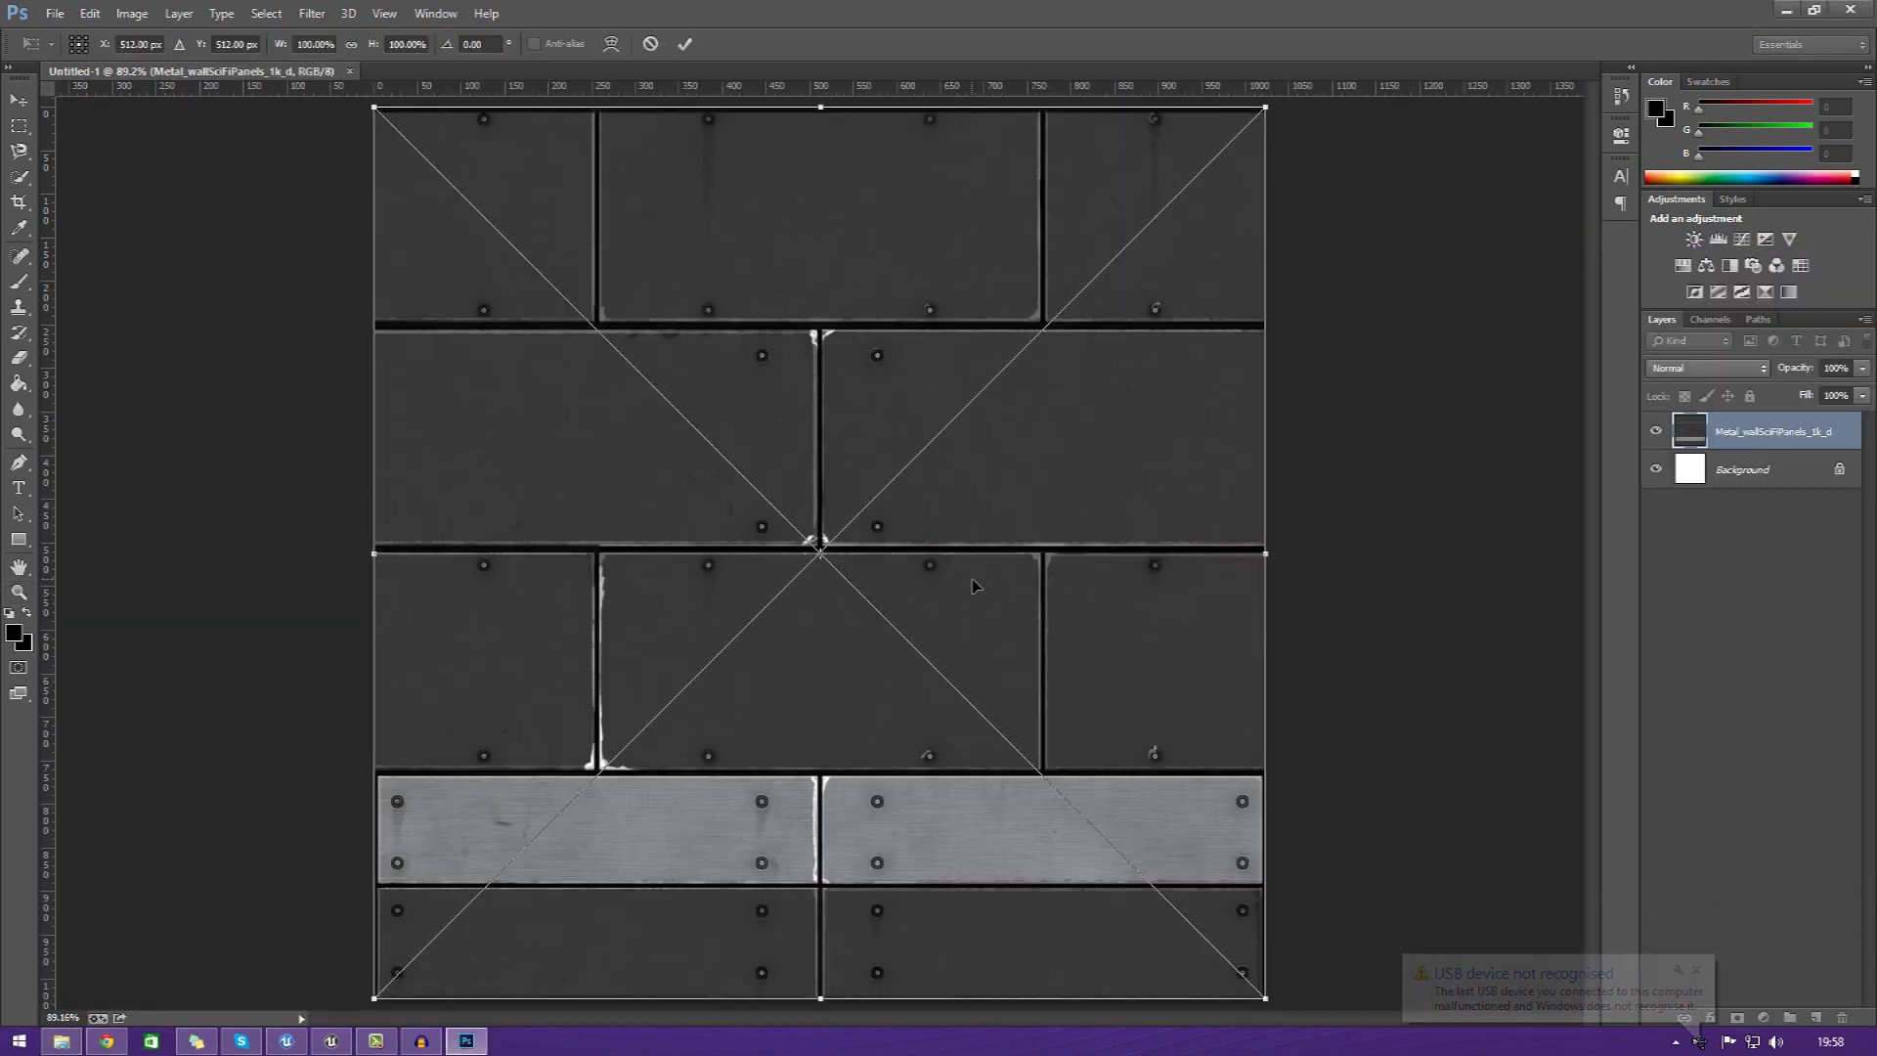
pyautogui.press('Return')
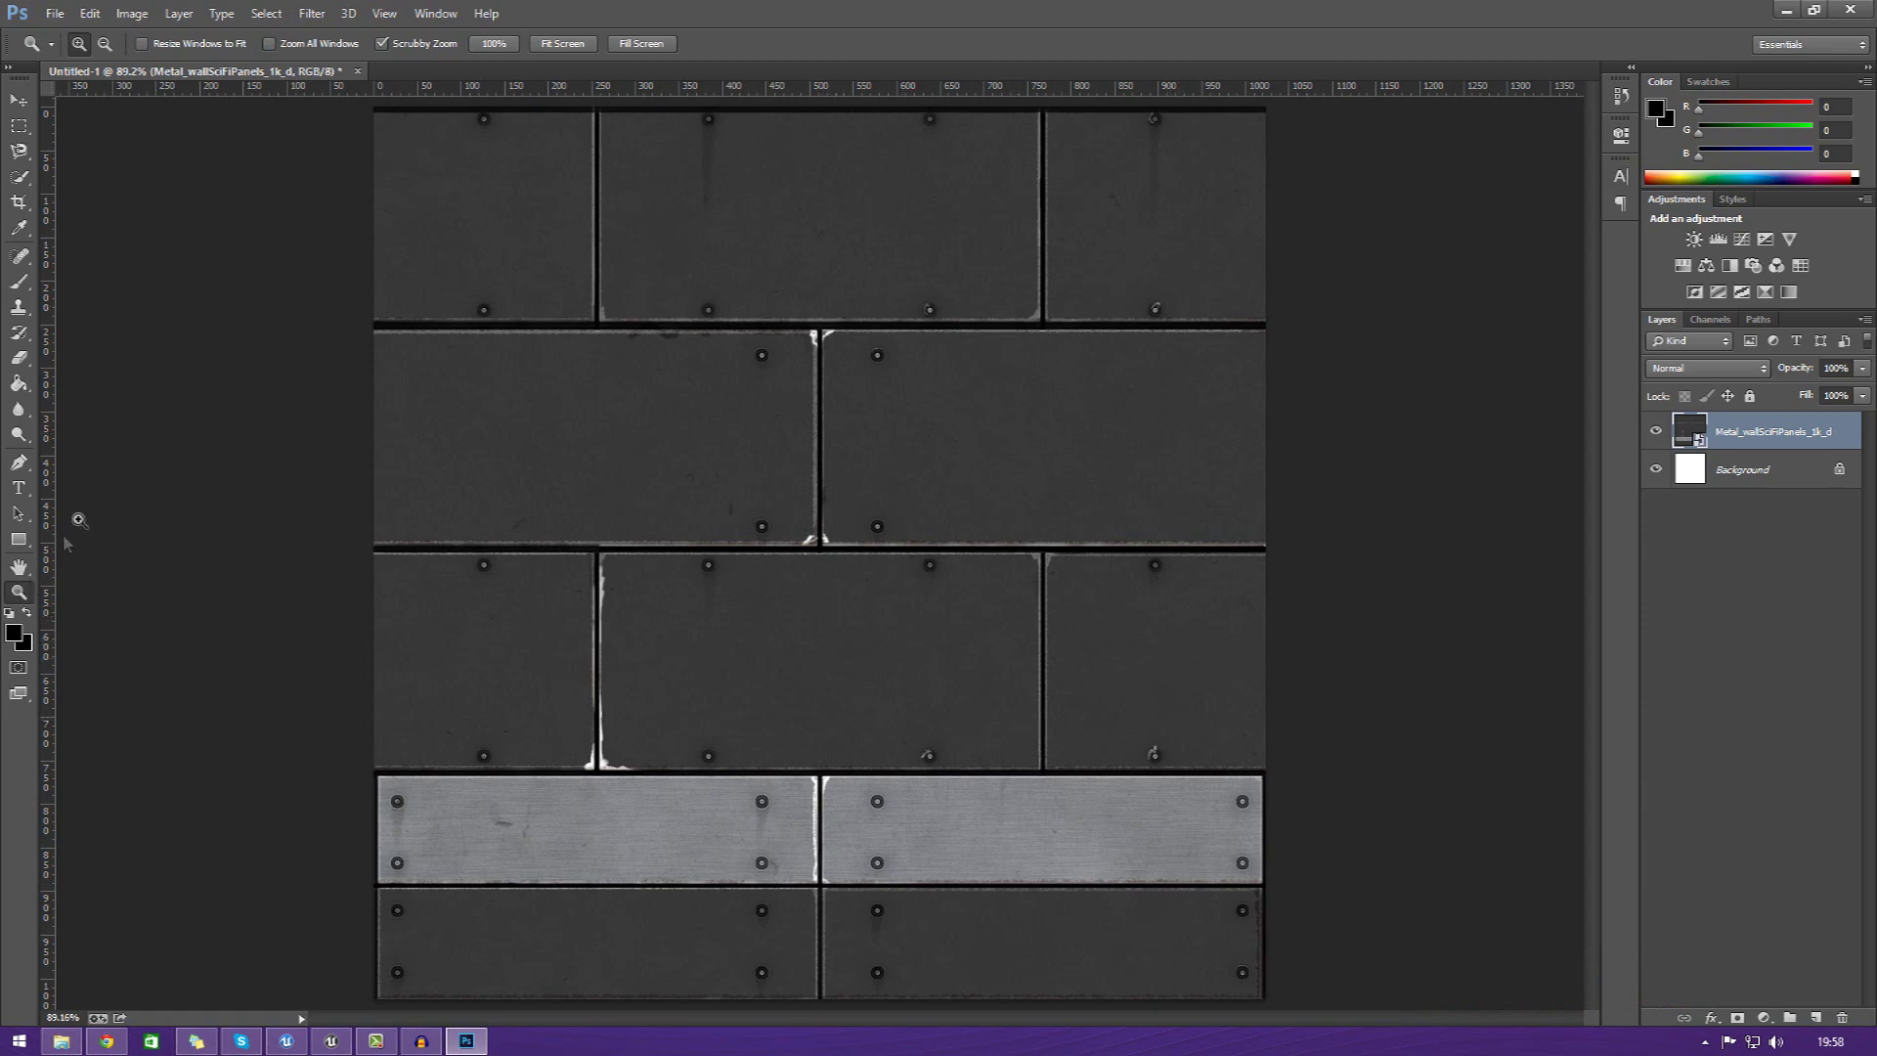
# - Select the Brush tool and rasterize the placed metal panels smart object so it can be painted on
pyautogui.click(14, 289)
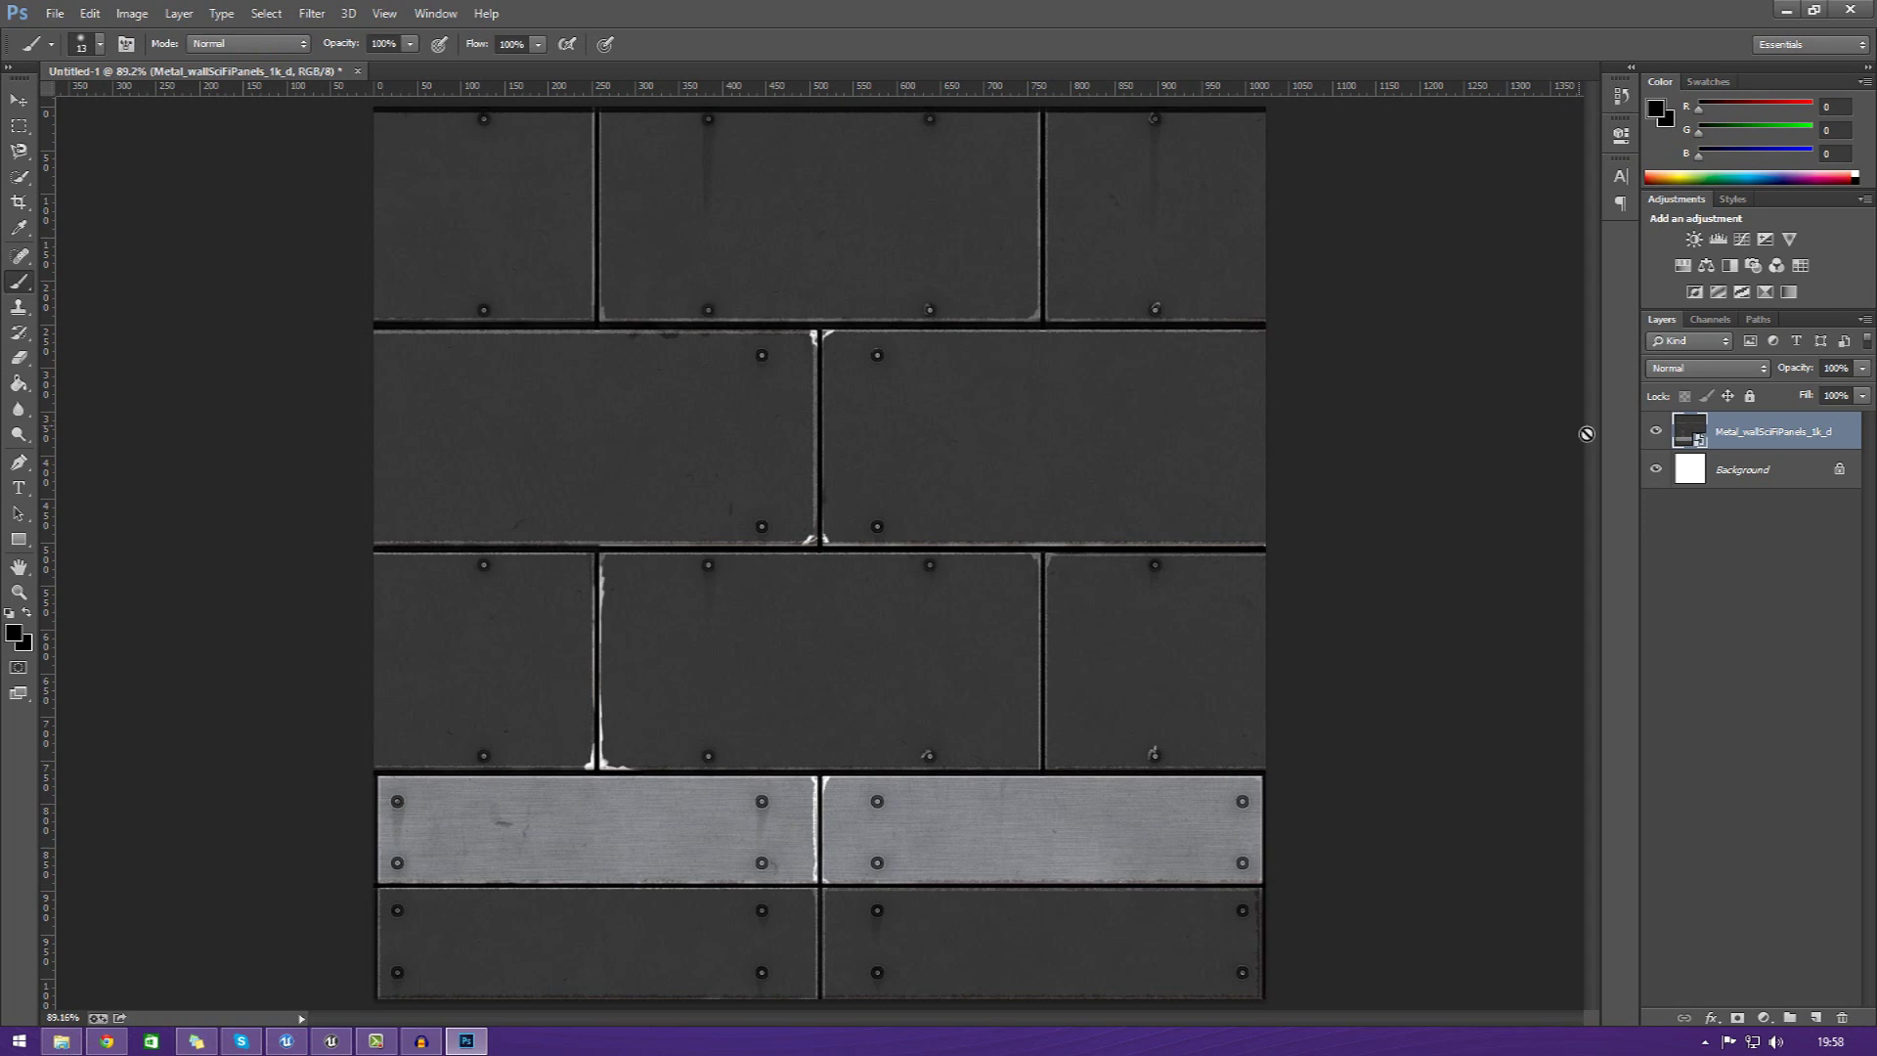
pyautogui.click(18, 99)
pyautogui.click(18, 282)
pyautogui.click(921, 346)
pyautogui.press('Return')
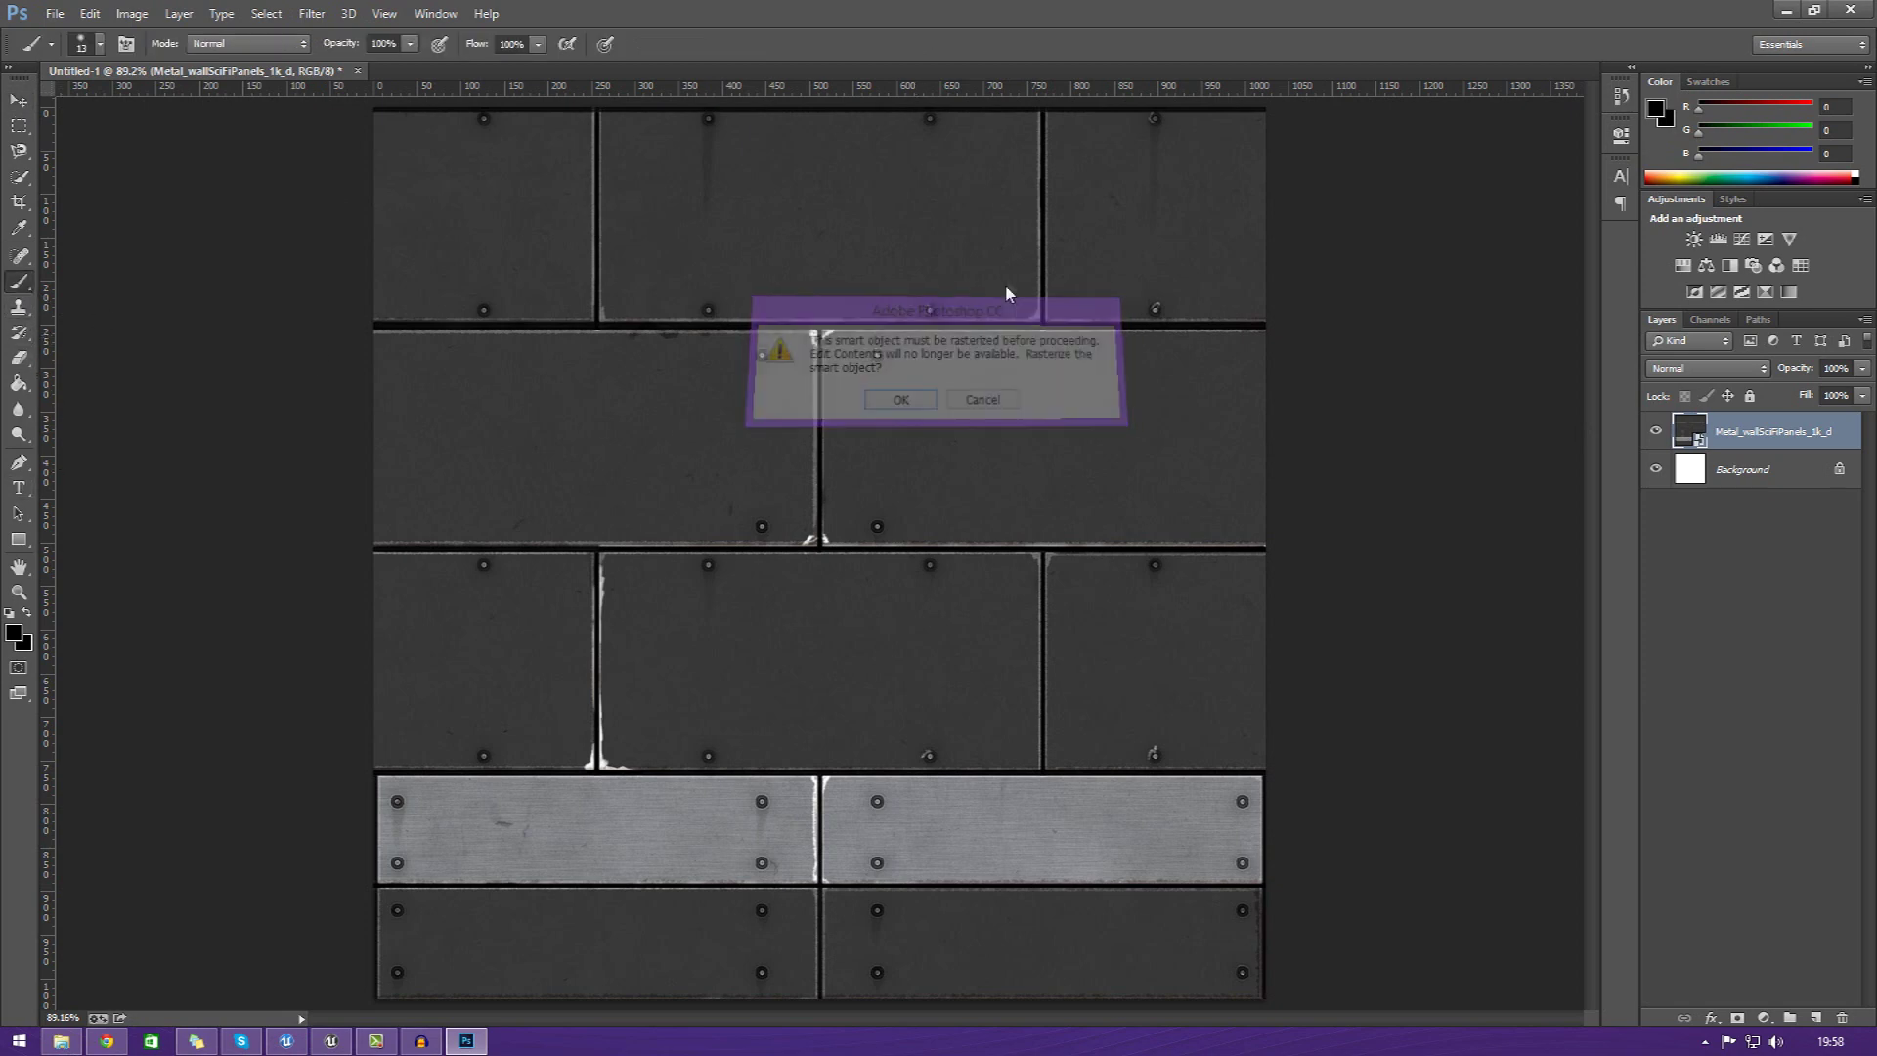
# - Try freehand black brush strokes across the upper metal panels and undo them
pyautogui.moveTo(1005, 279); pyautogui.dragTo(907, 280)
pyautogui.moveTo(738, 378)
pyautogui.mouseDown()
pyautogui.moveTo(791, 806)
pyautogui.moveTo(714, 618)
pyautogui.moveTo(938, 359)
pyautogui.moveTo(912, 323)
pyautogui.mouseUp()
pyautogui.hotkey('ctrl', 'z')
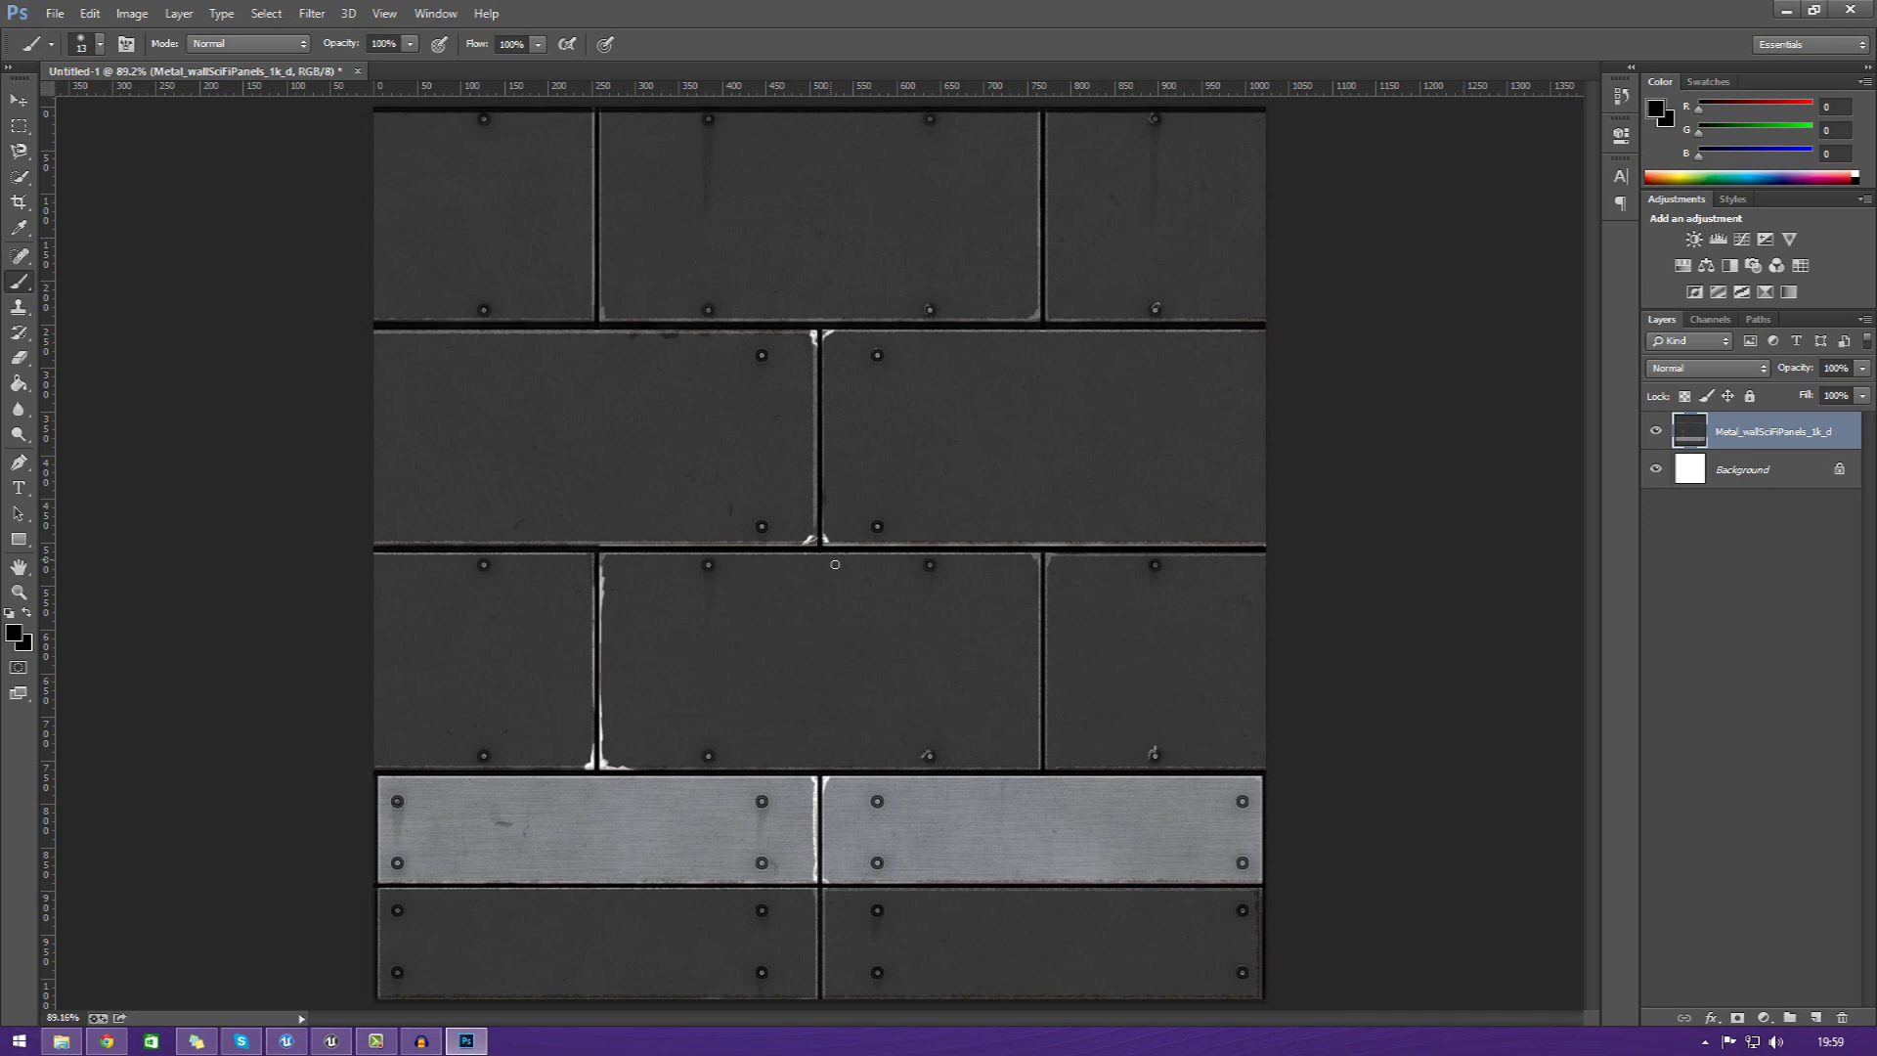
# - Add a Hue/Saturation adjustment layer above the metal panels and try Colorize at hue 181, leaving Colorize off
pyautogui.click(1683, 265)
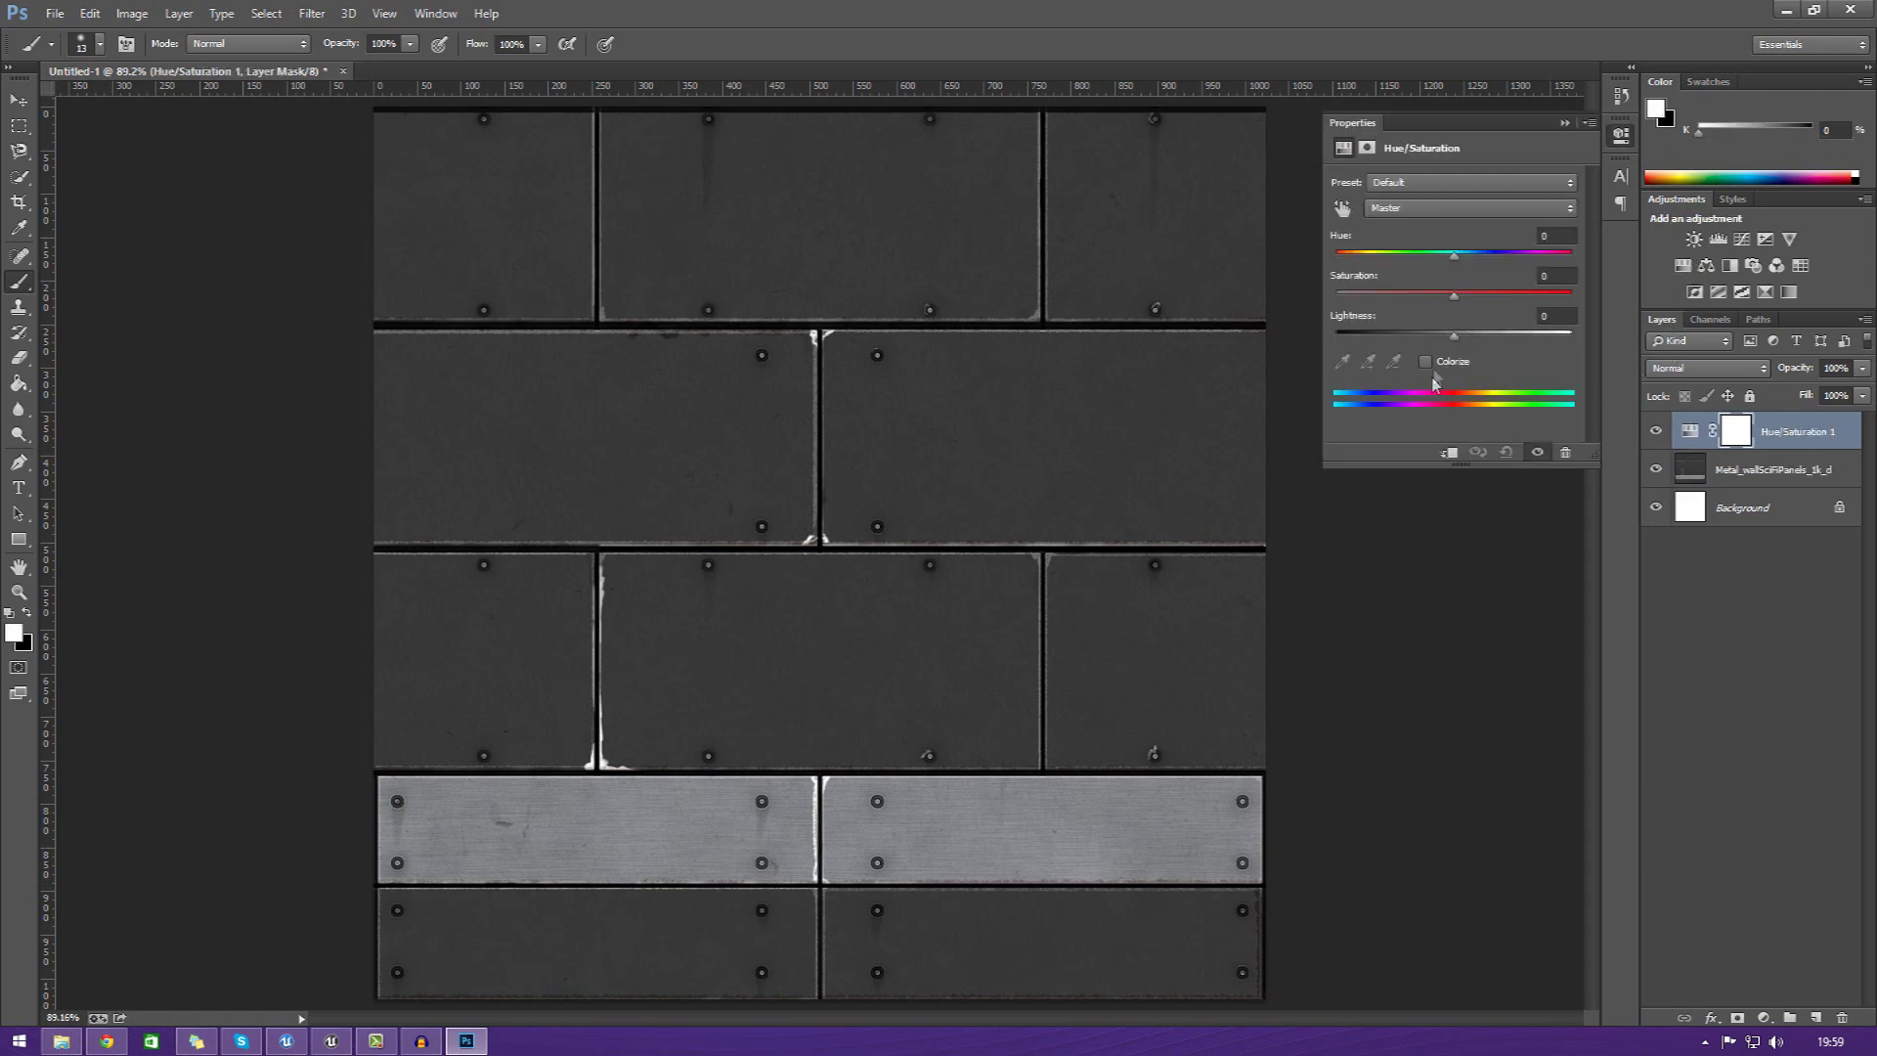
pyautogui.click(1426, 361)
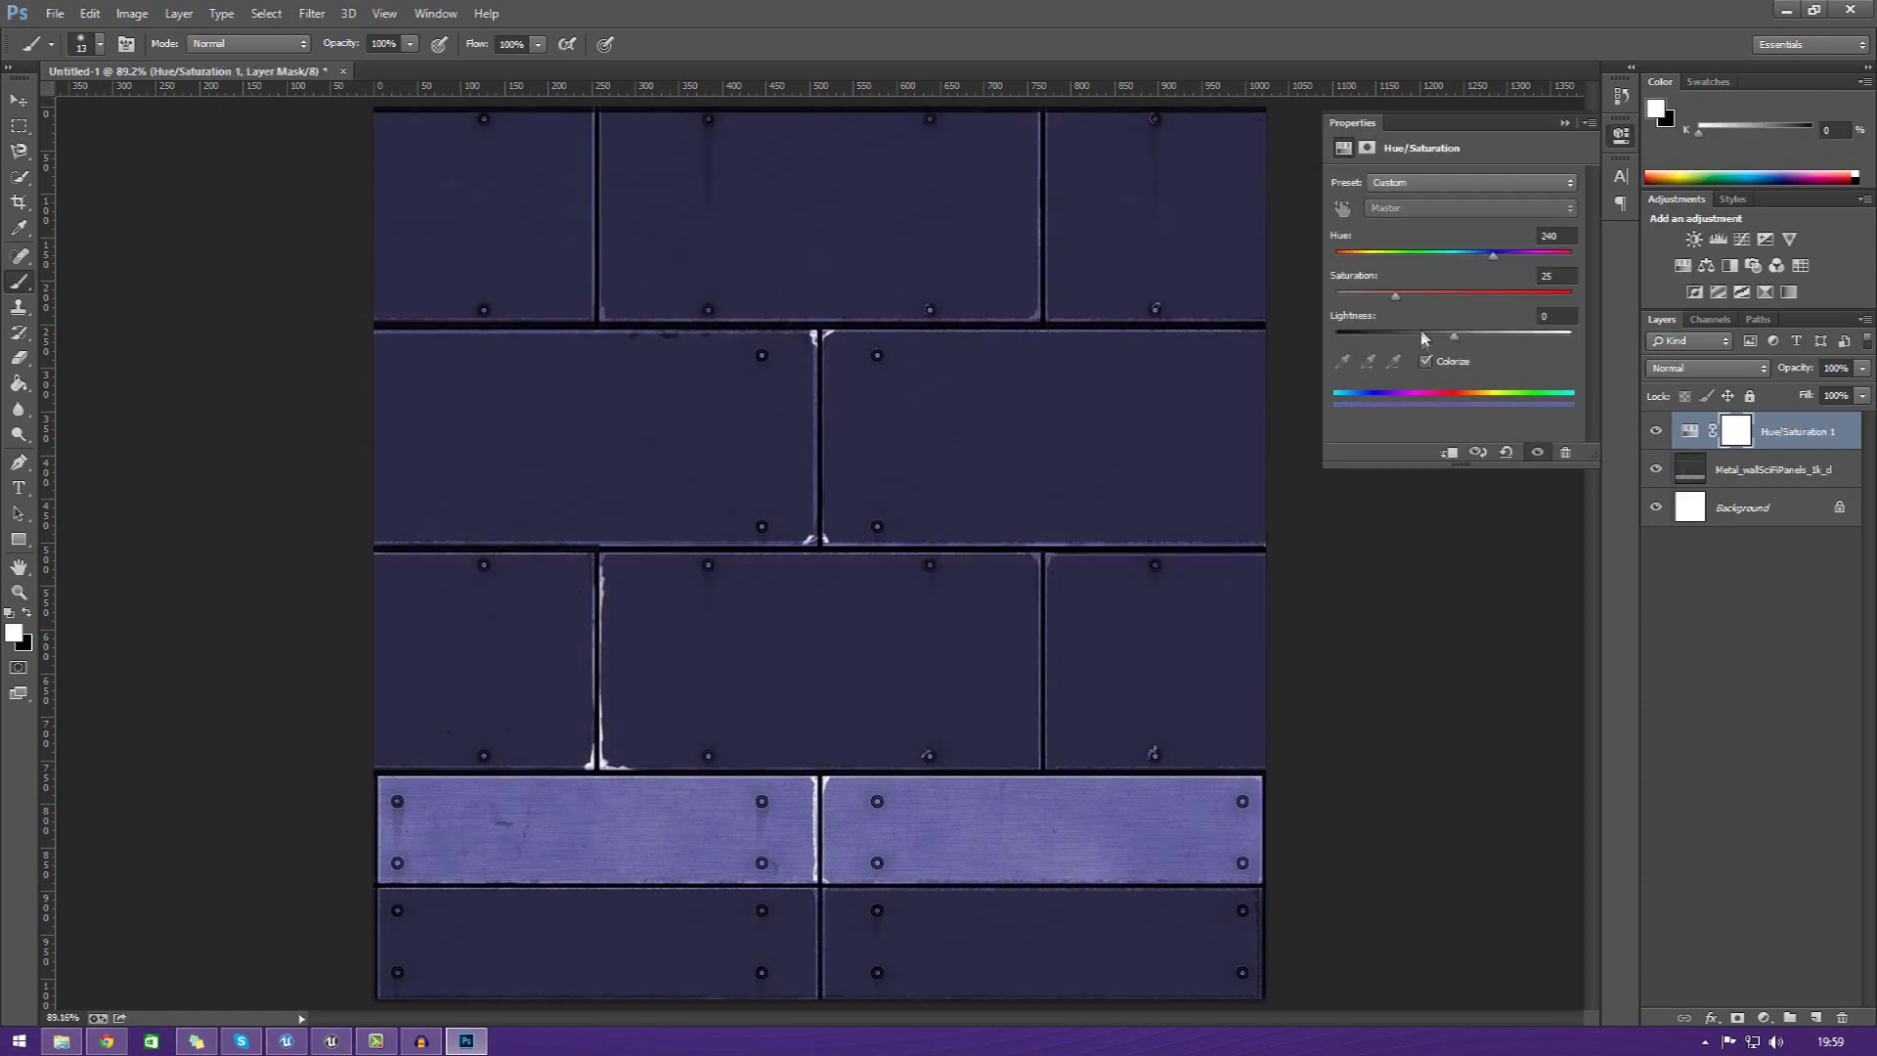
pyautogui.moveTo(1411, 256); pyautogui.dragTo(1412, 311)
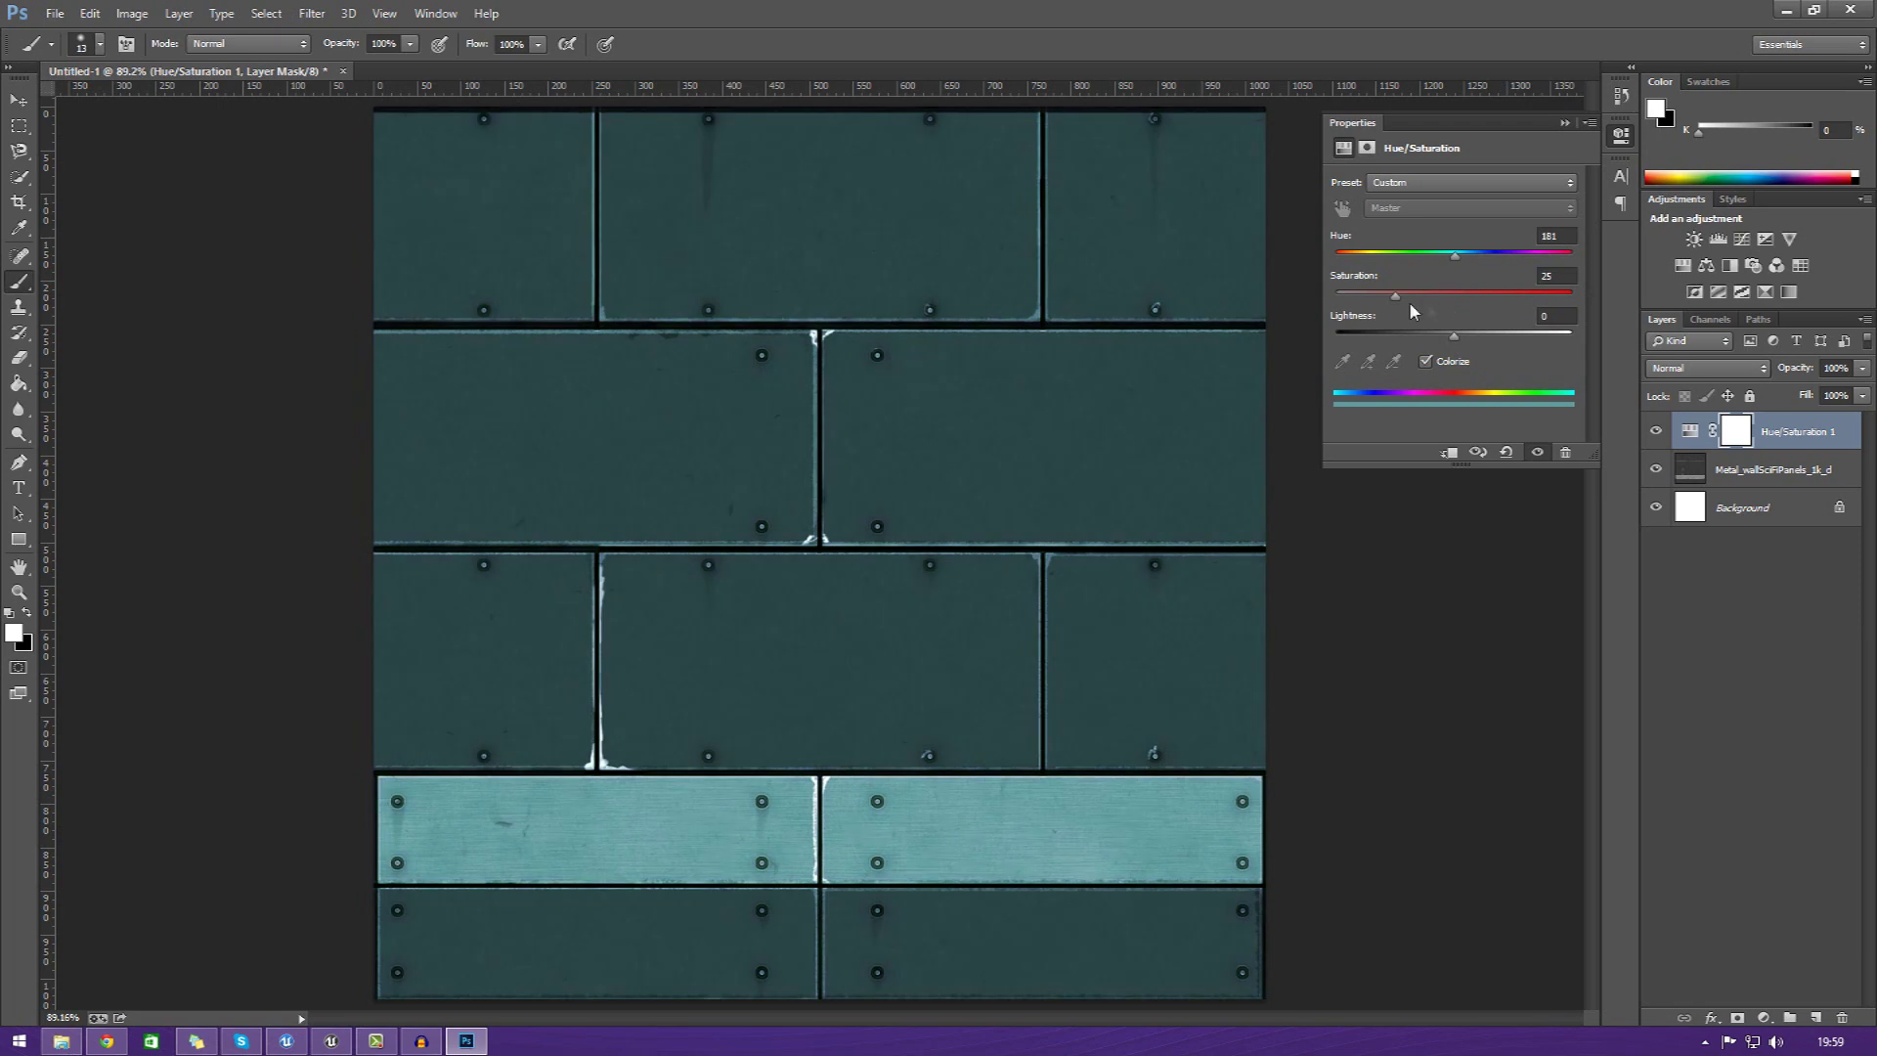
pyautogui.click(1426, 362)
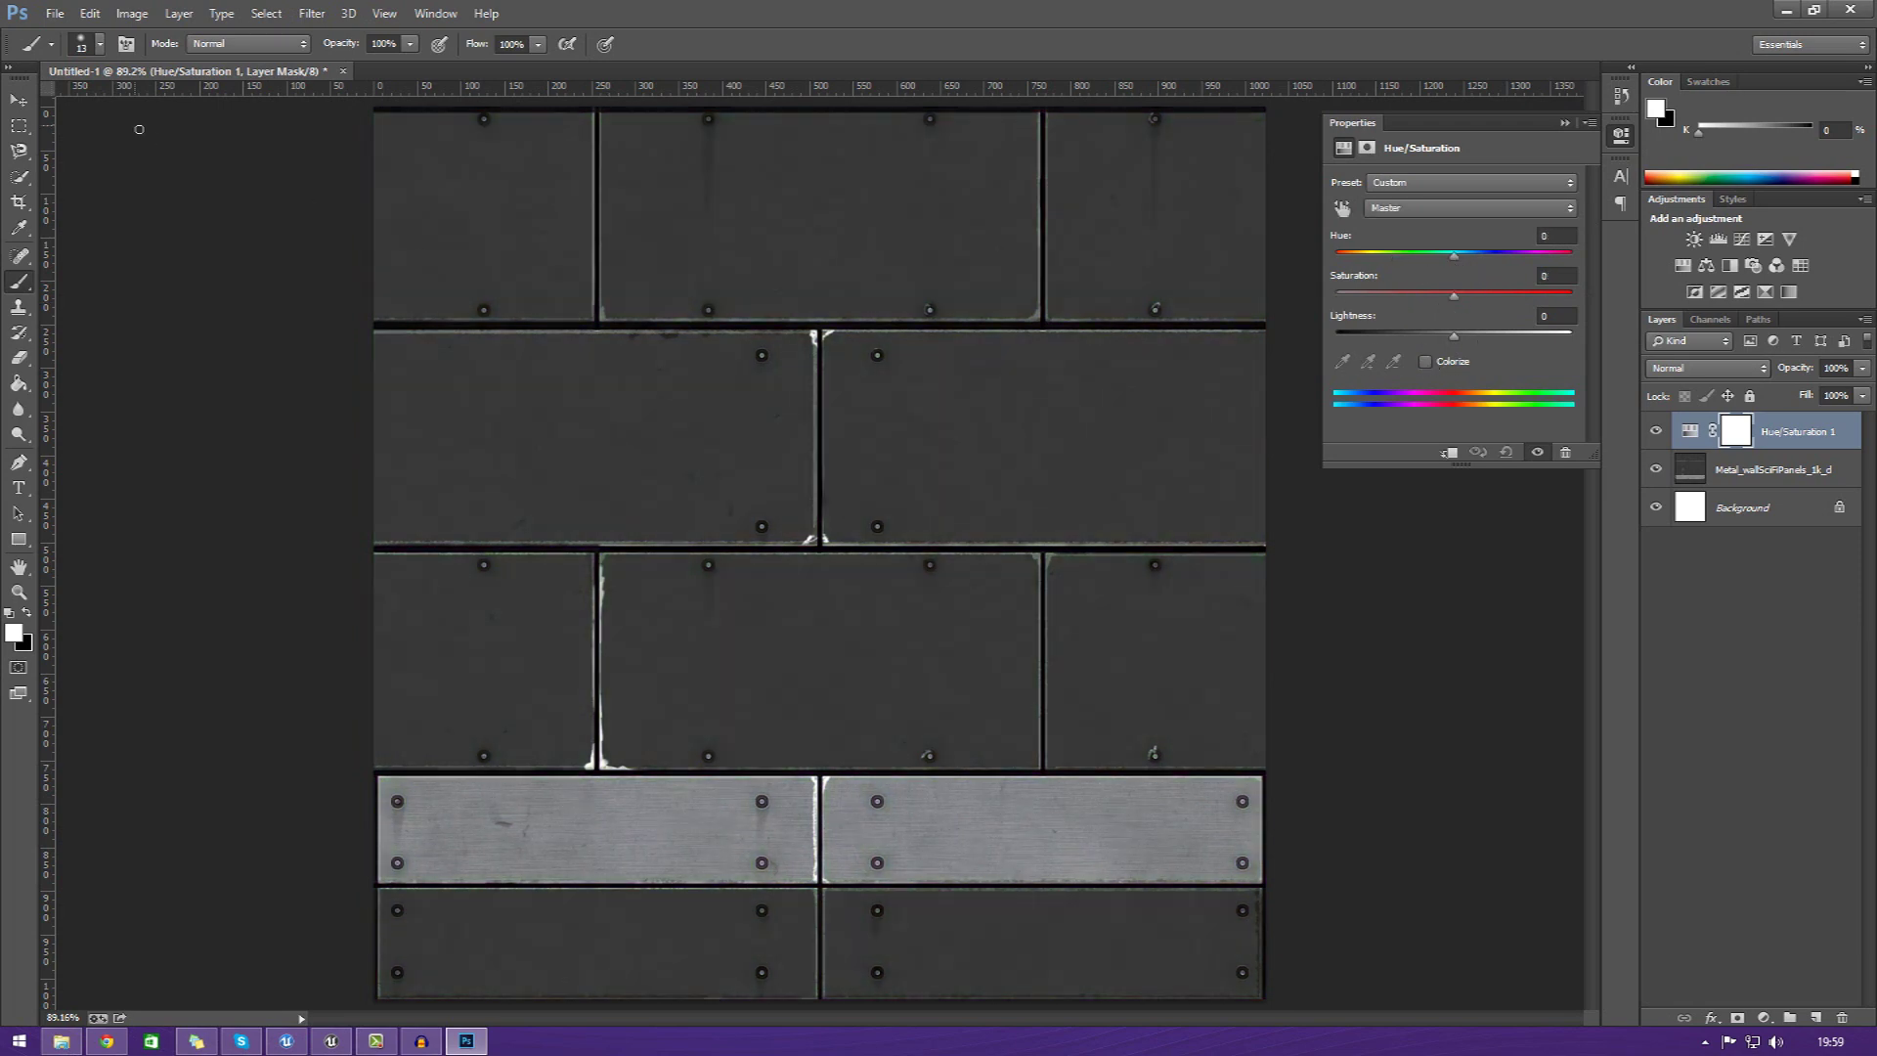
pyautogui.click(54, 13)
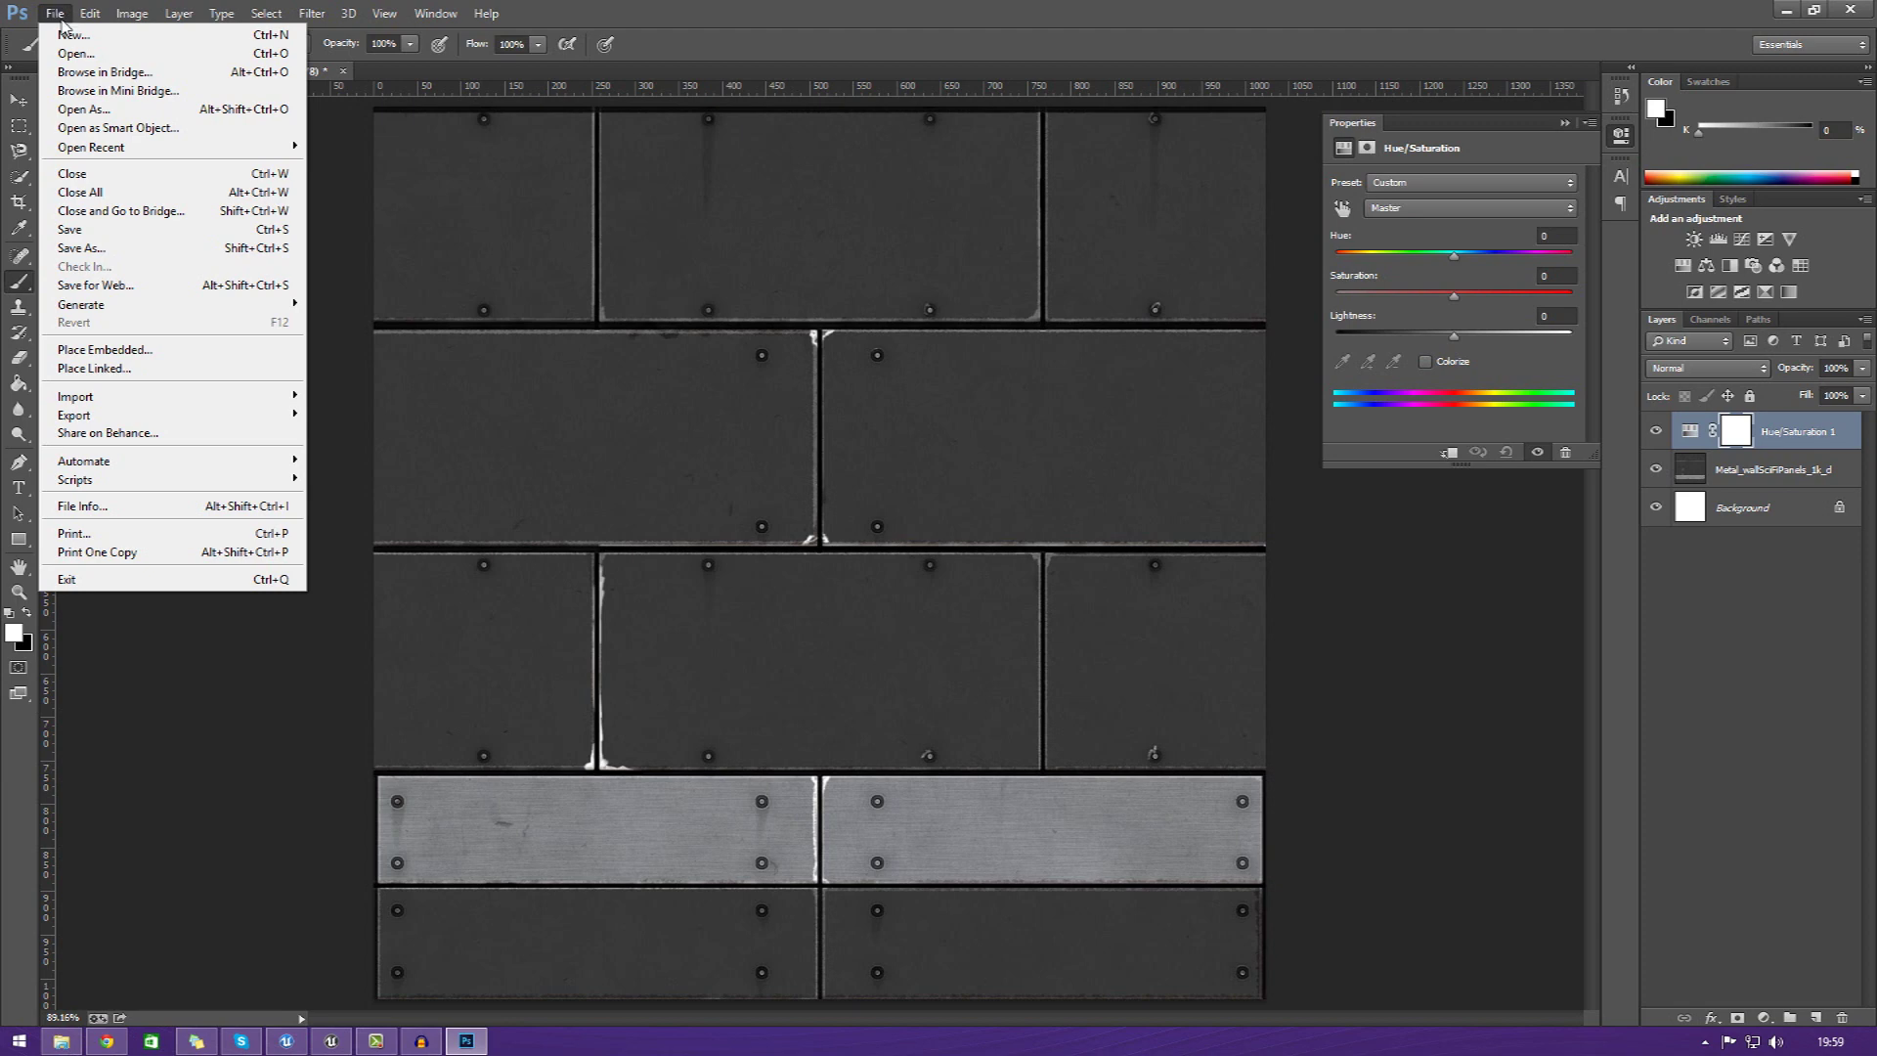
pyautogui.click(579, 519)
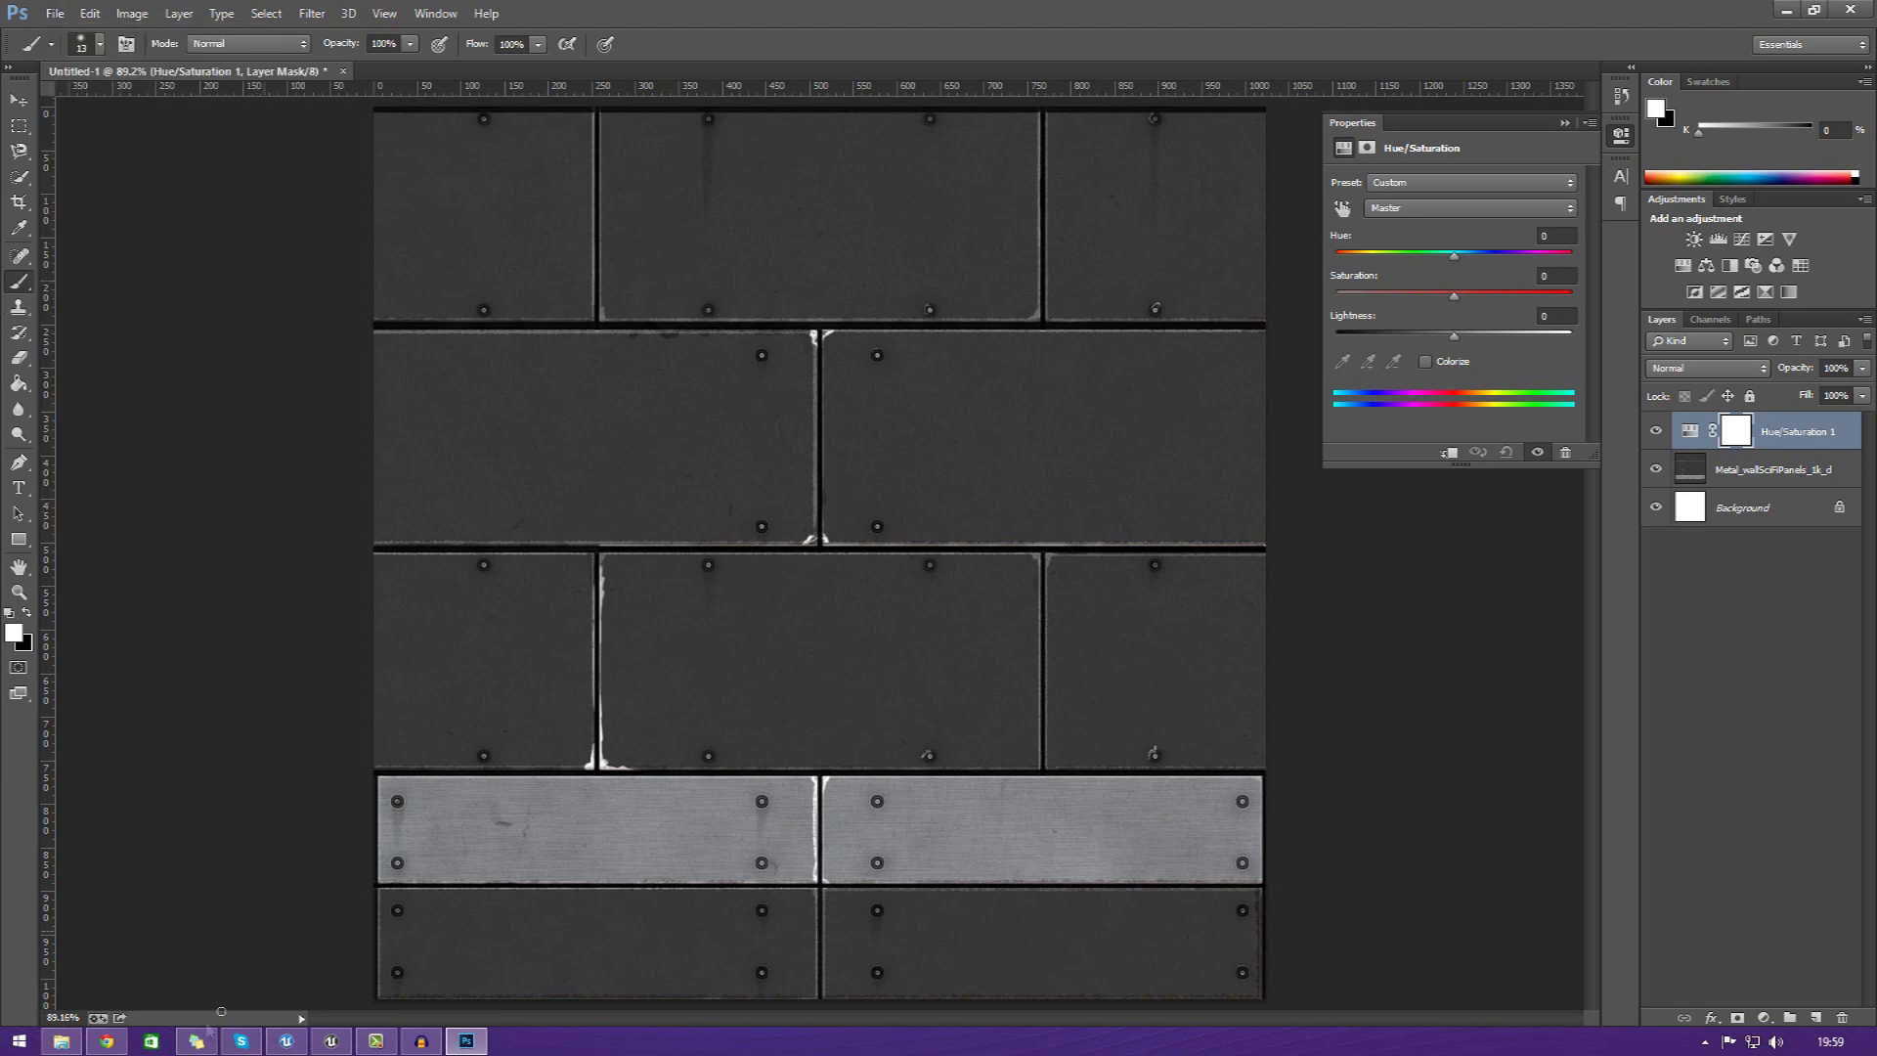
# - Switch to File Explorer and look through the Downloads folder for a logo image
pyautogui.click(61, 1041)
pyautogui.scroll(7, 1270, 525)
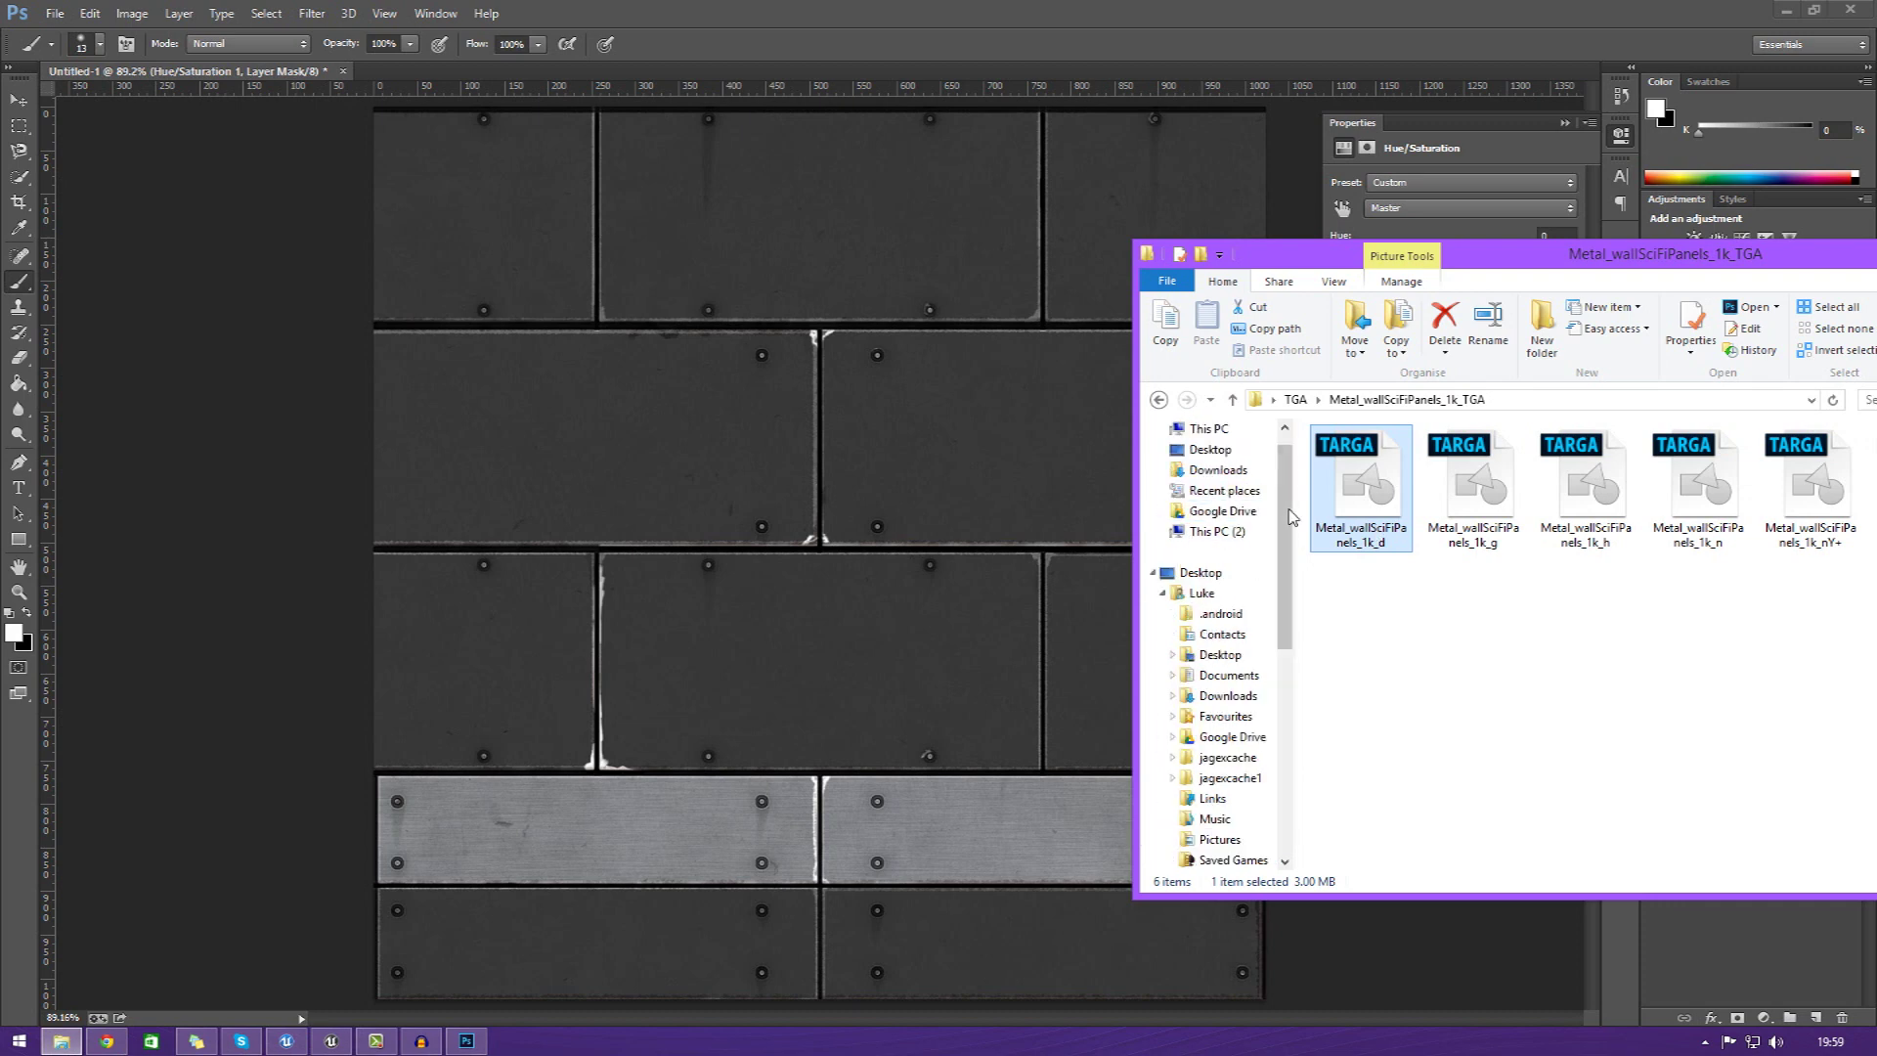
pyautogui.click(1224, 489)
pyautogui.click(1218, 469)
pyautogui.click(1469, 479)
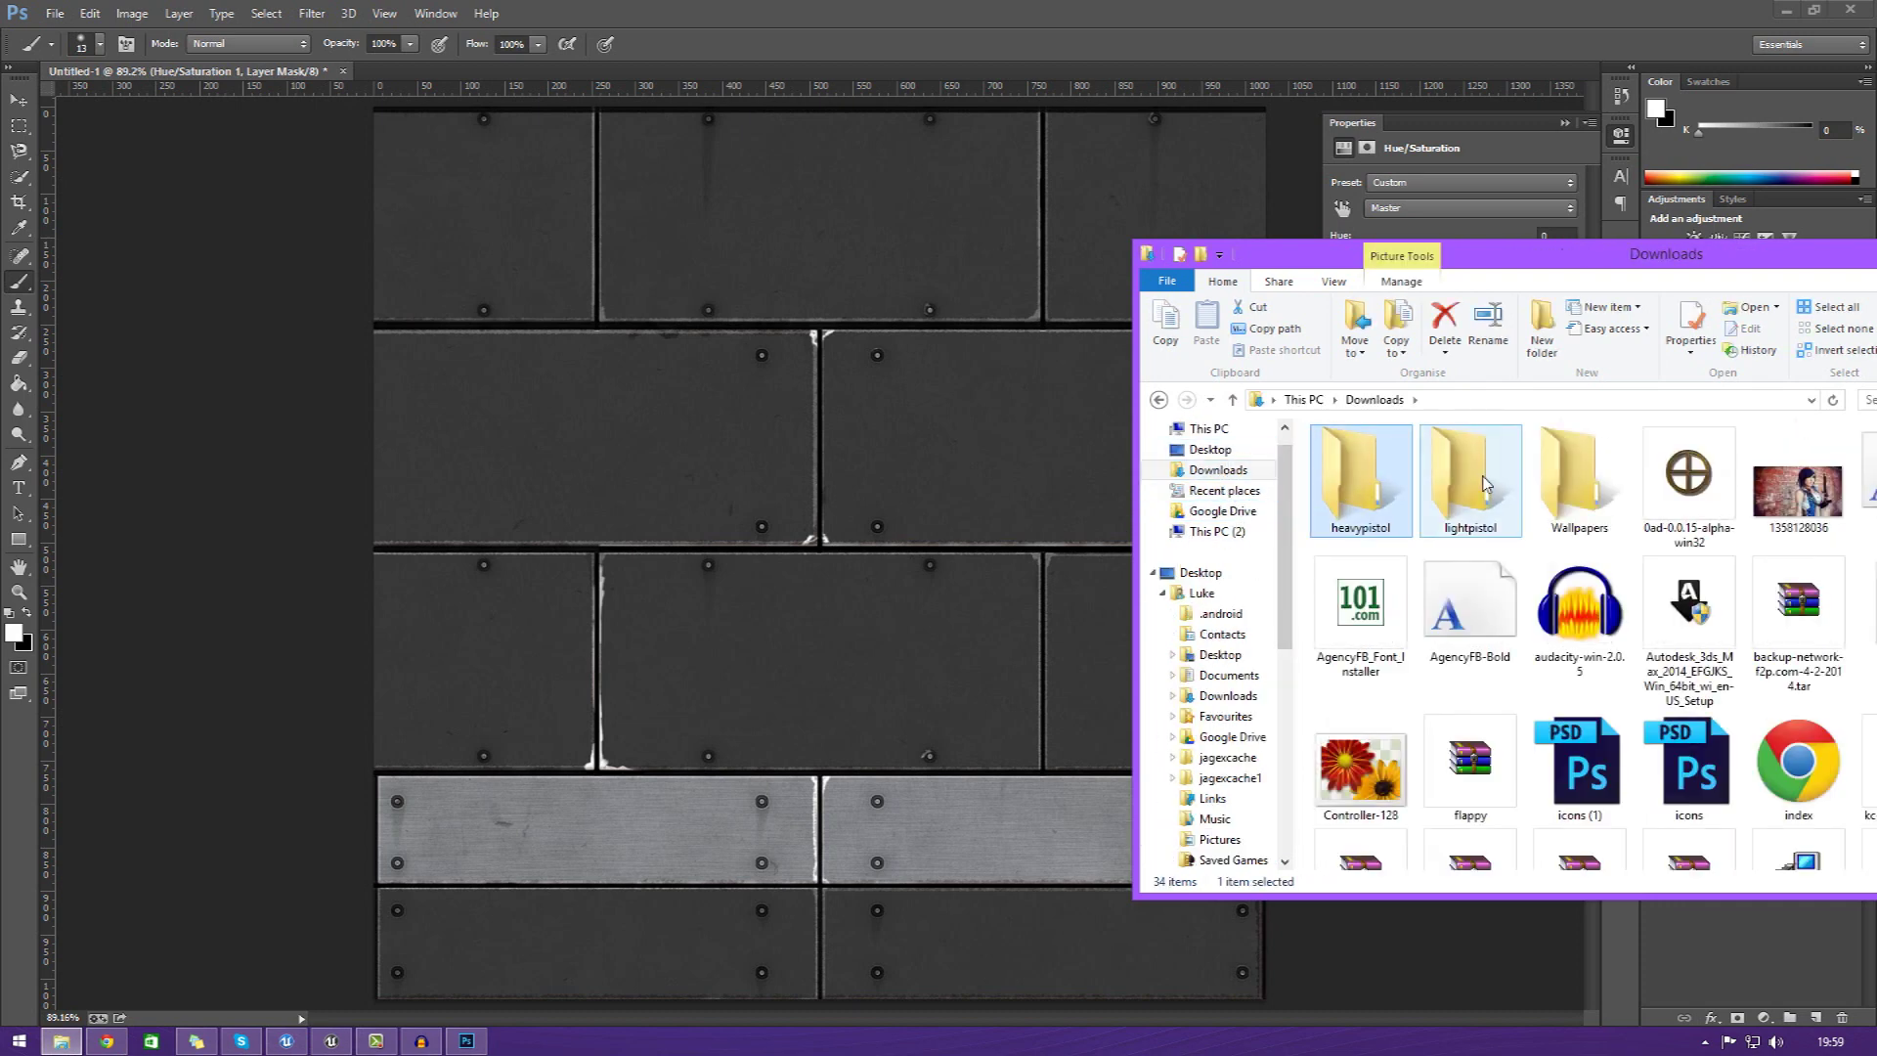
# - Open the Logos folder within VirtusEducation's Images folder on Local Disk (D:)
pyautogui.scroll(-7, 1271, 762)
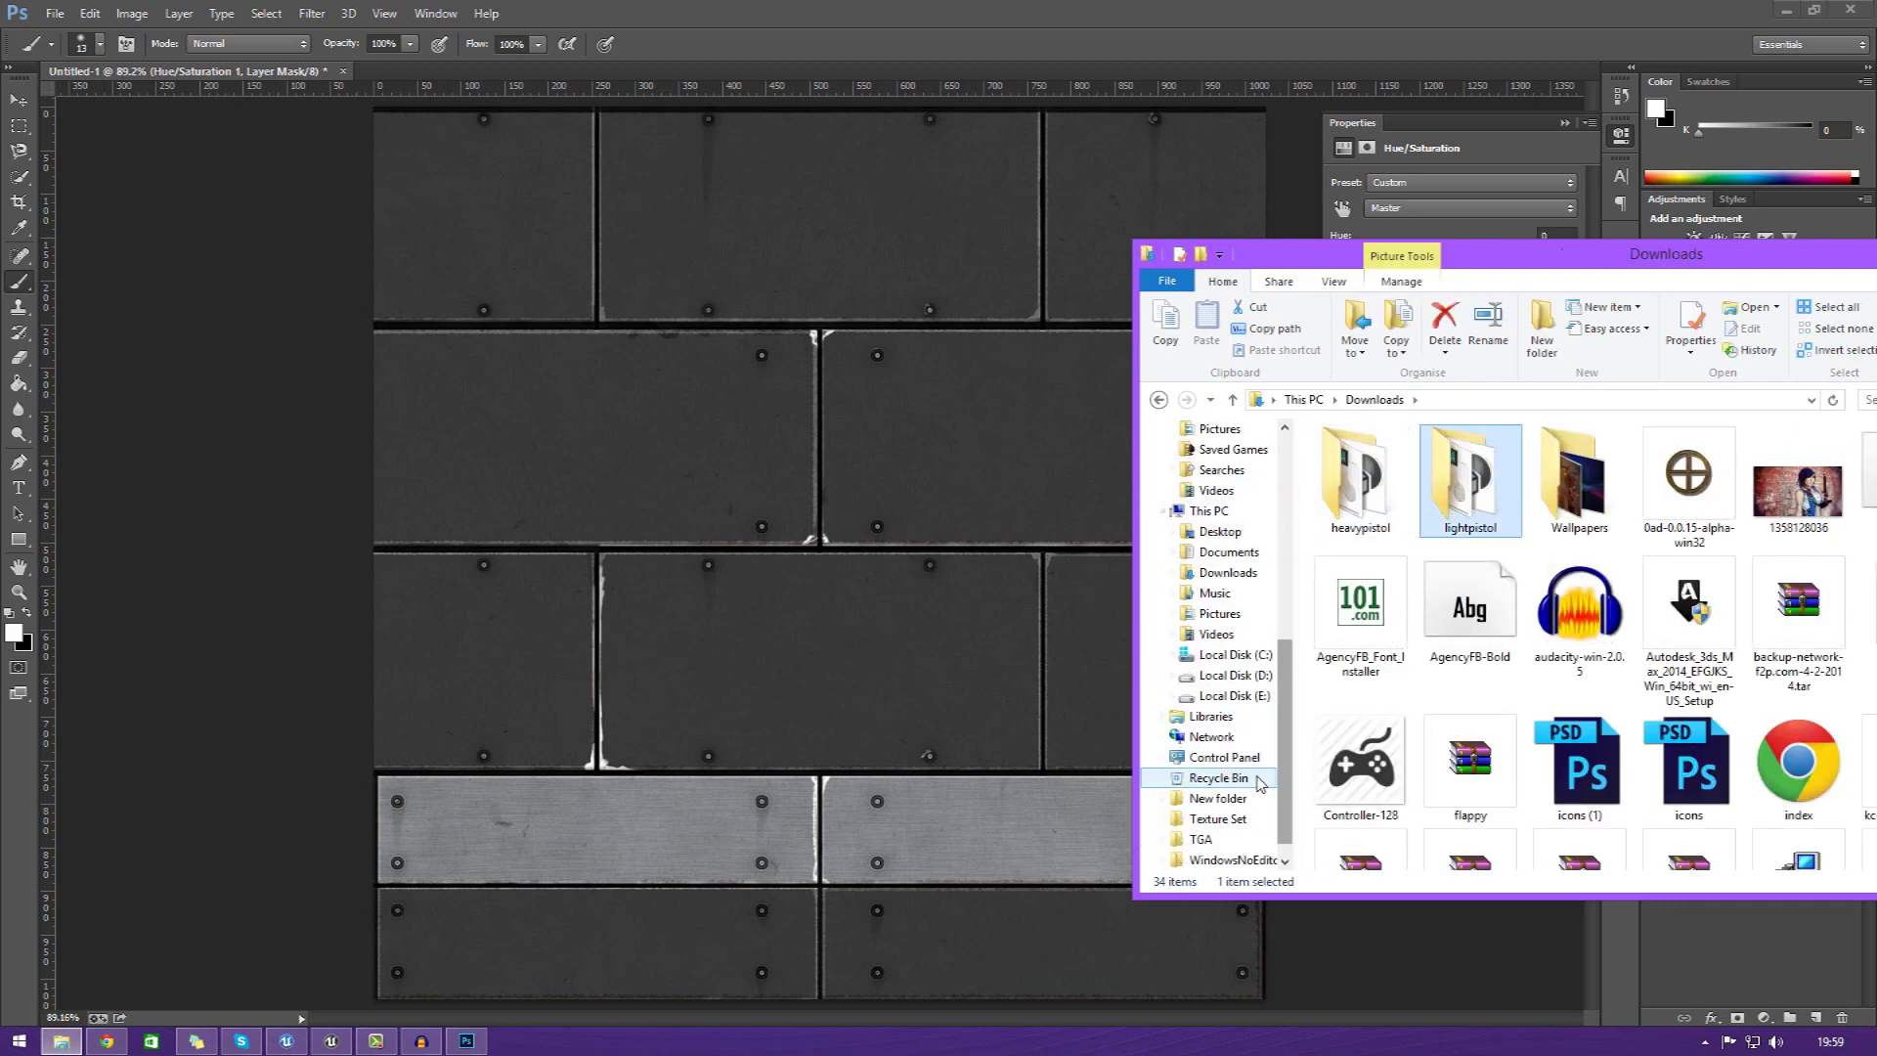
pyautogui.click(1224, 677)
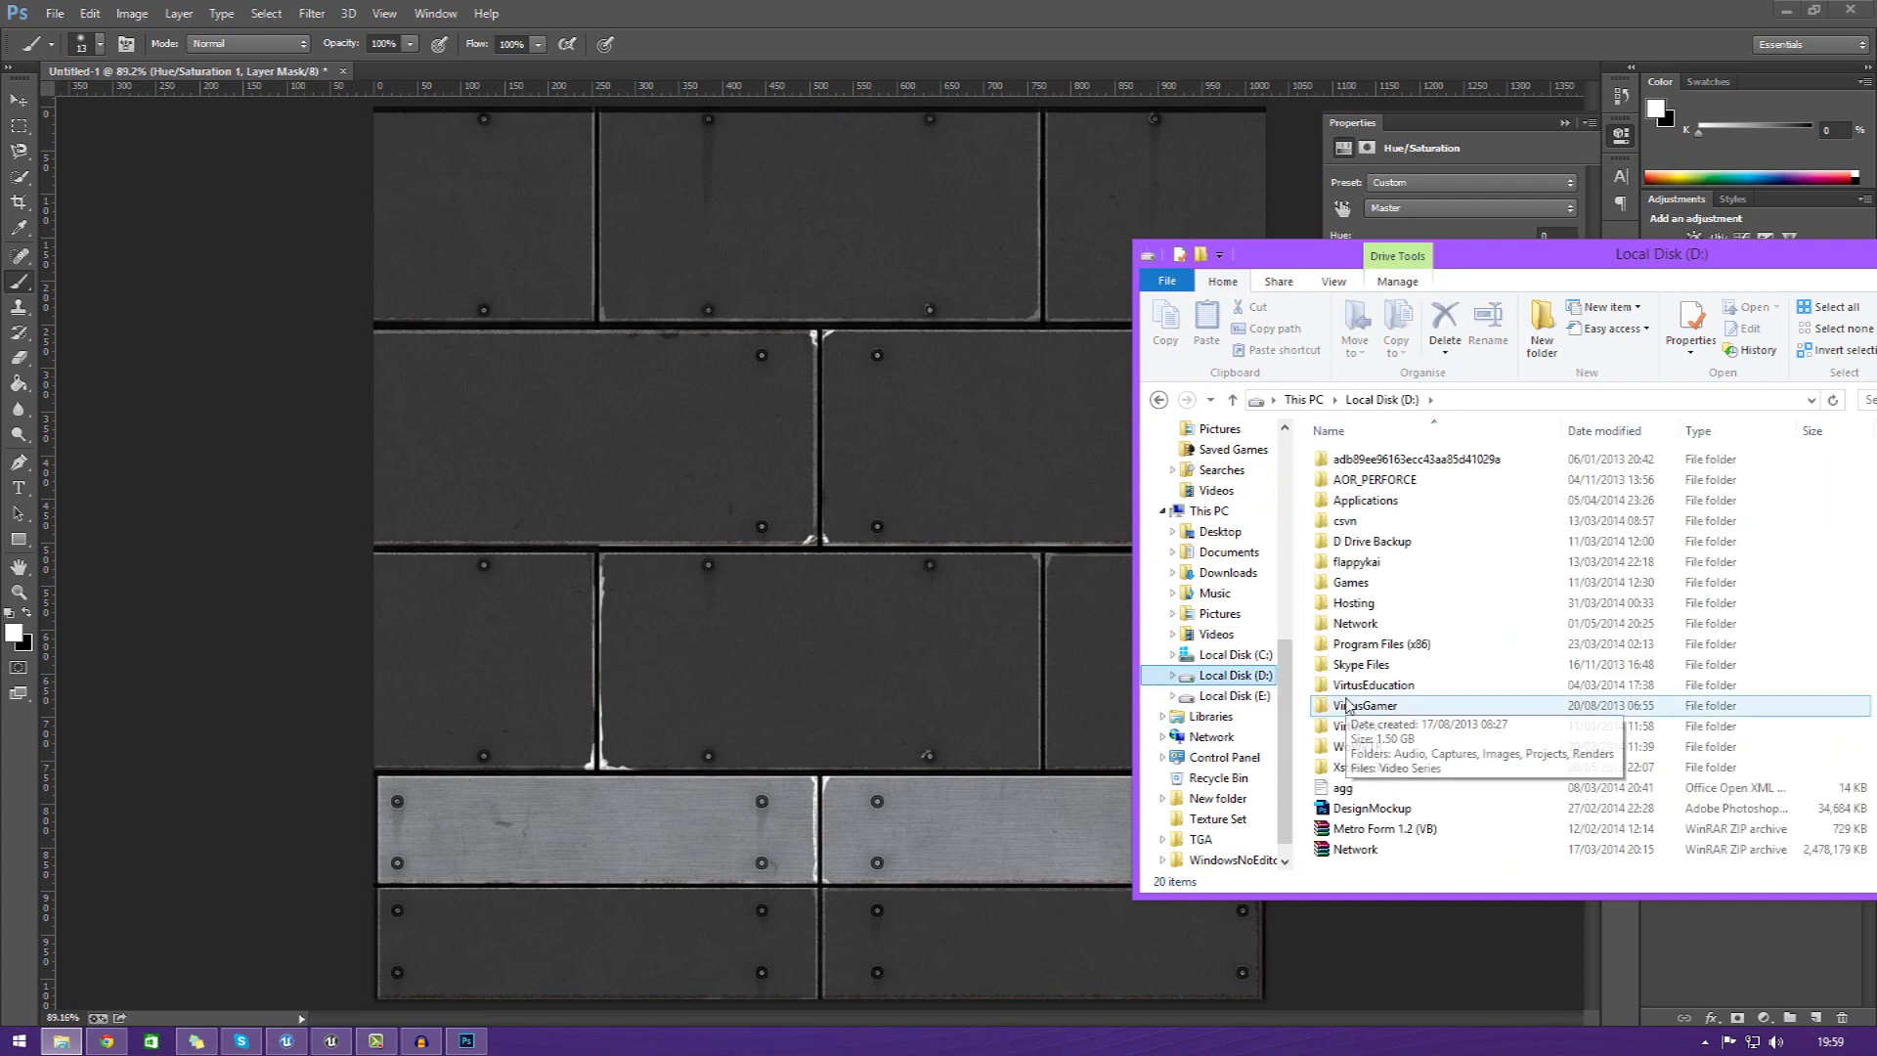
pyautogui.doubleClick(1373, 685)
pyautogui.click(1372, 603)
pyautogui.doubleClick(1373, 605)
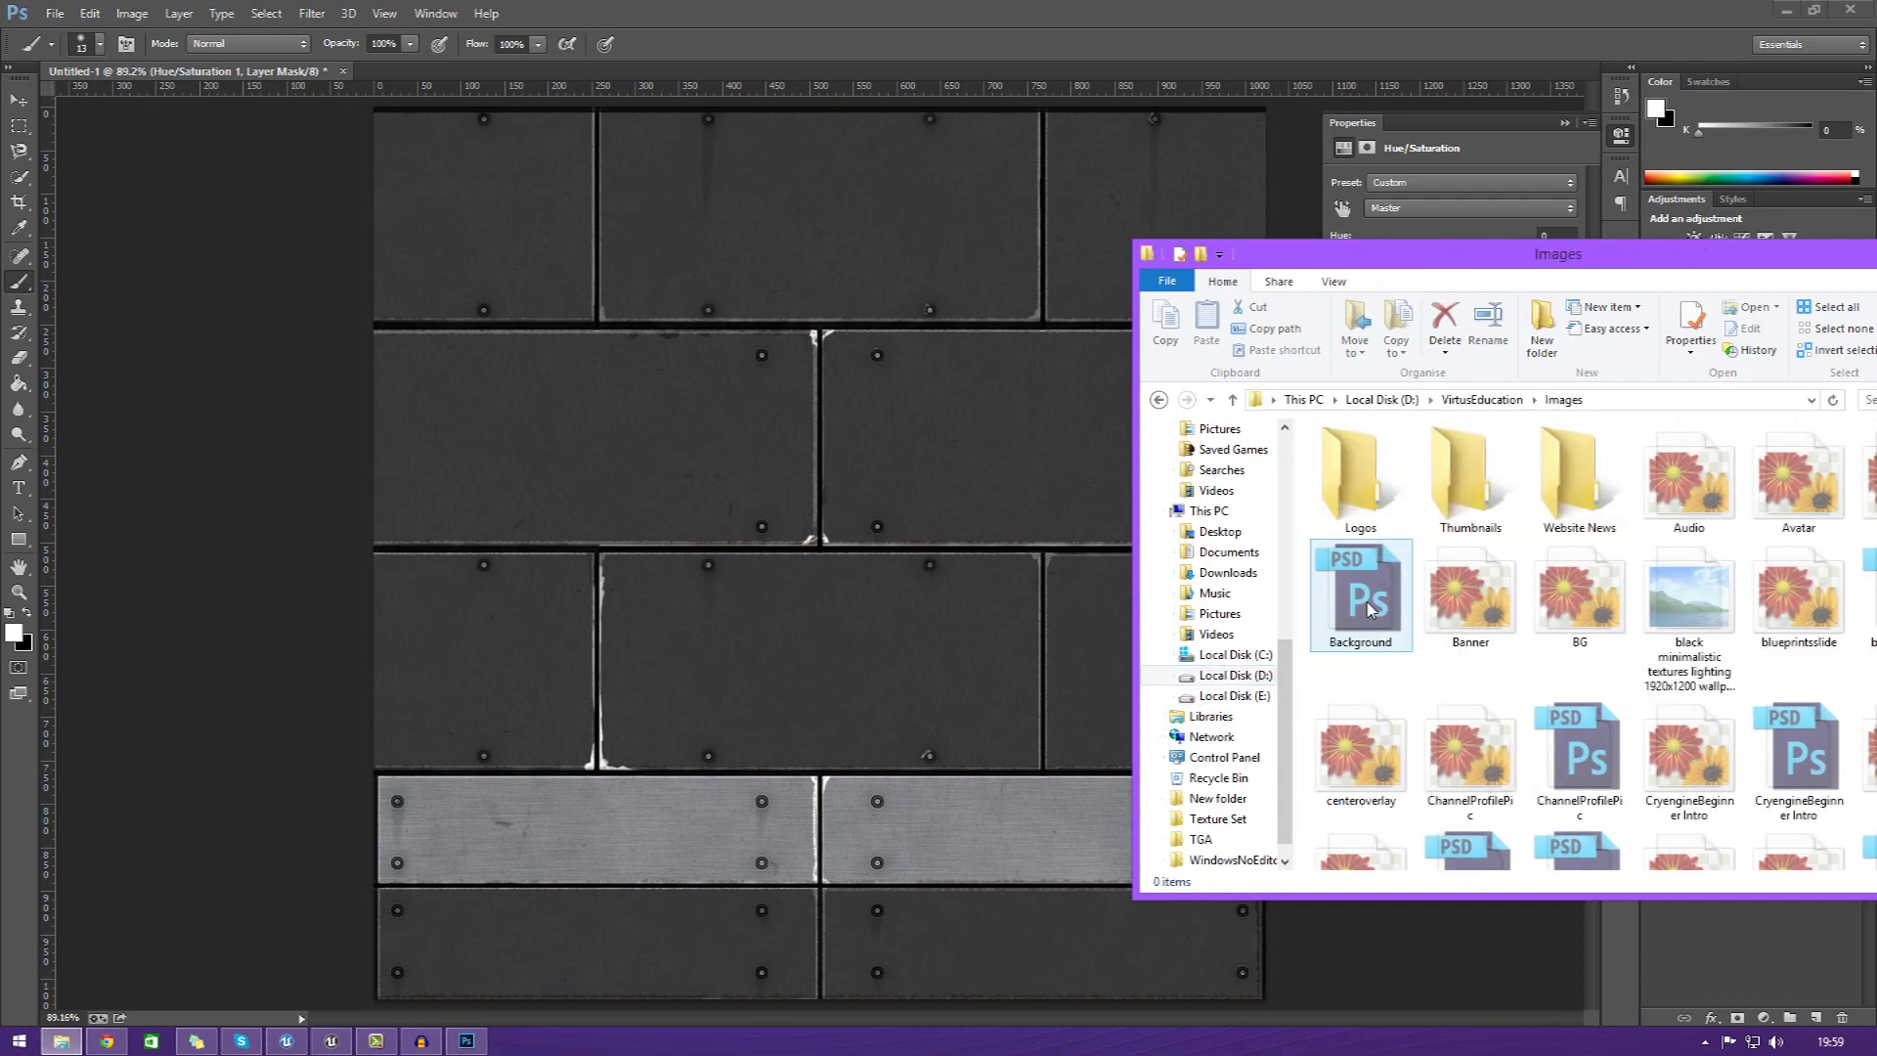
pyautogui.click(1360, 743)
pyautogui.scroll(-4, 1444, 528)
pyautogui.scroll(5, 1444, 528)
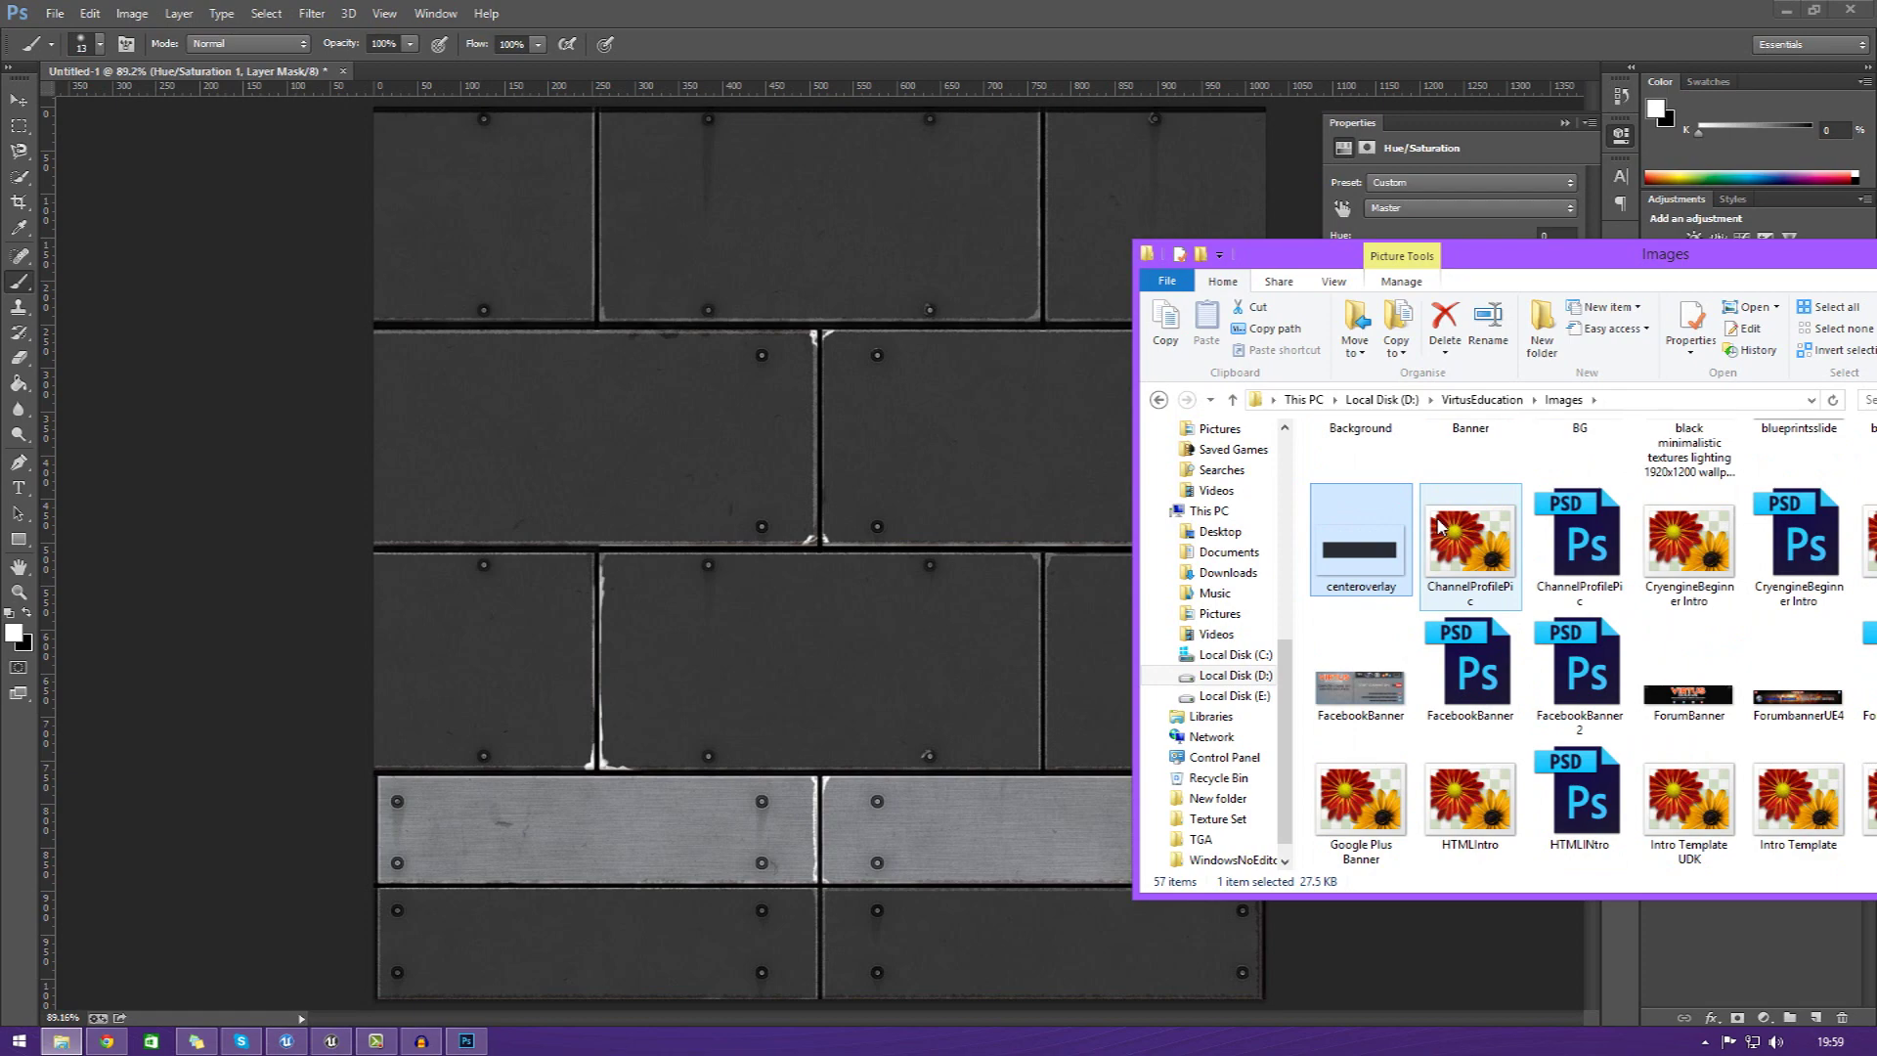
pyautogui.doubleClick(1384, 513)
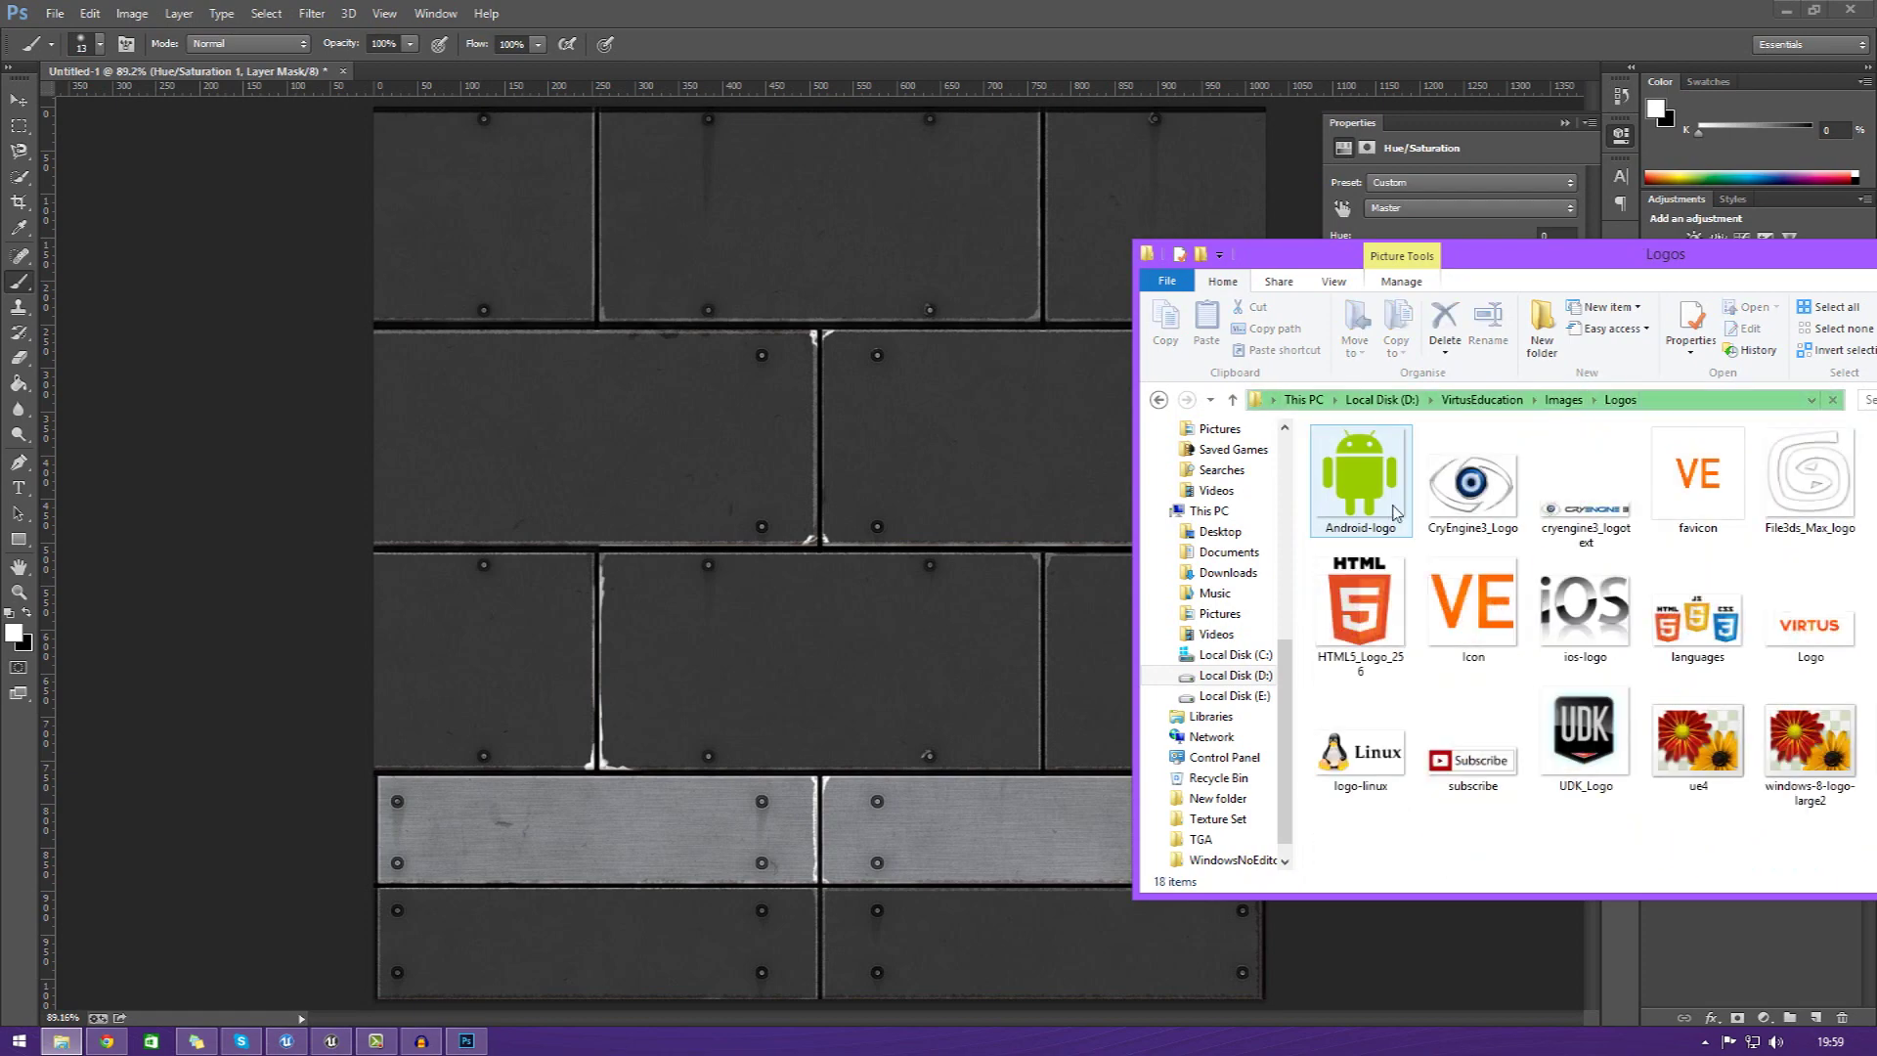
# - Place the Virtus Logo image at the centre of the metal texture as the topmost layer
pyautogui.click(1473, 606)
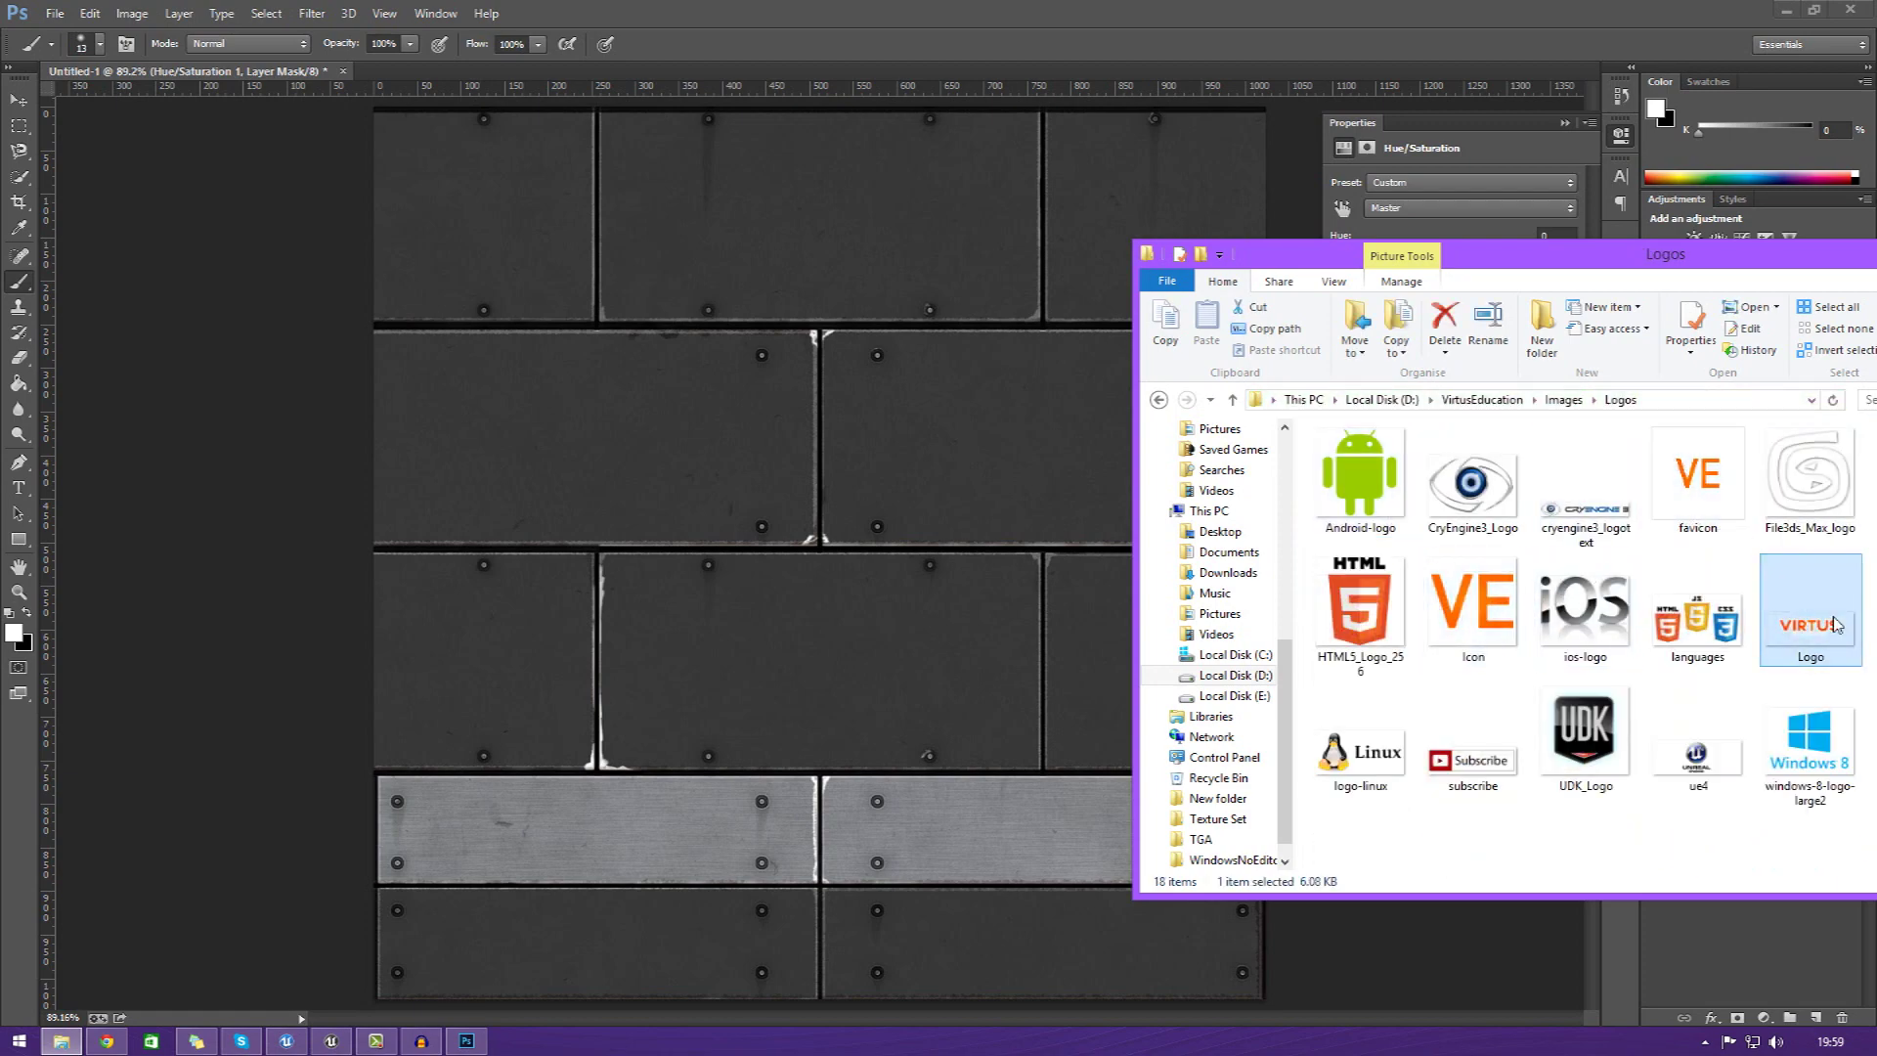
pyautogui.click(825, 511)
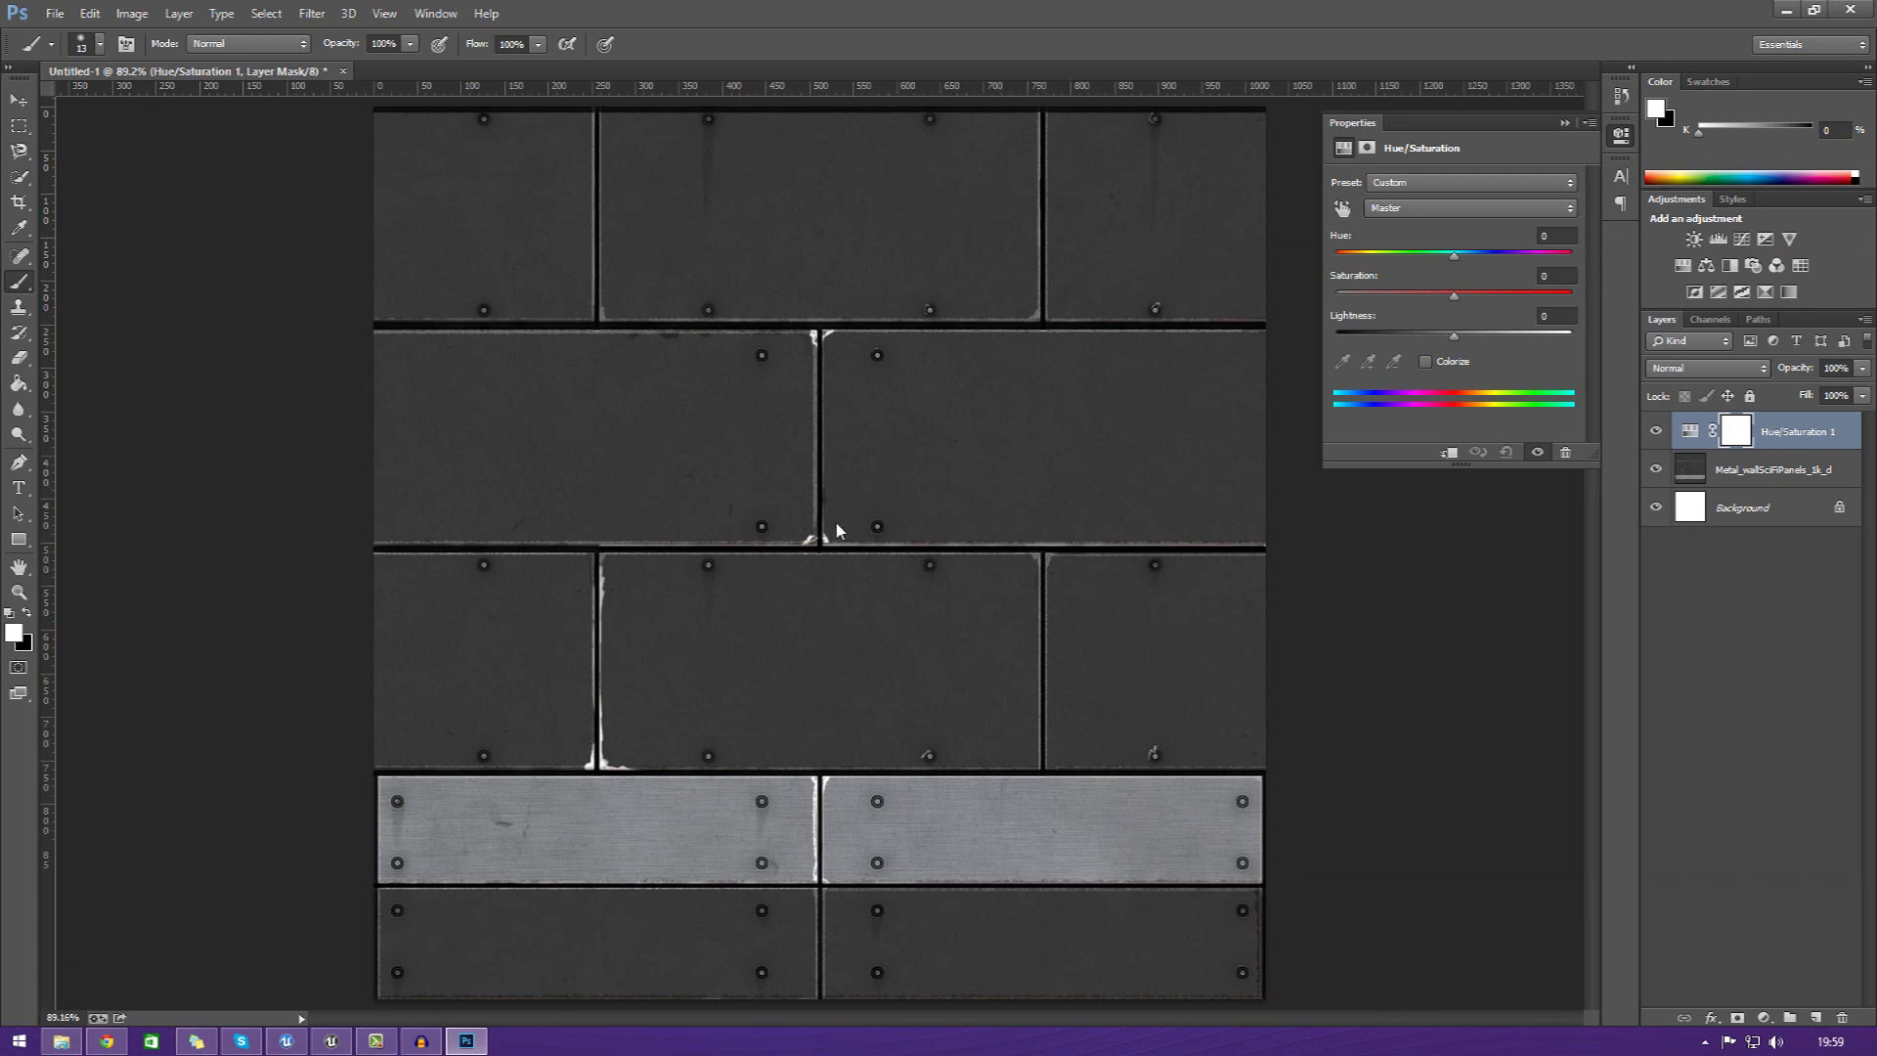
pyautogui.moveTo(844, 536); pyautogui.dragTo(844, 536)
pyautogui.press('Return')
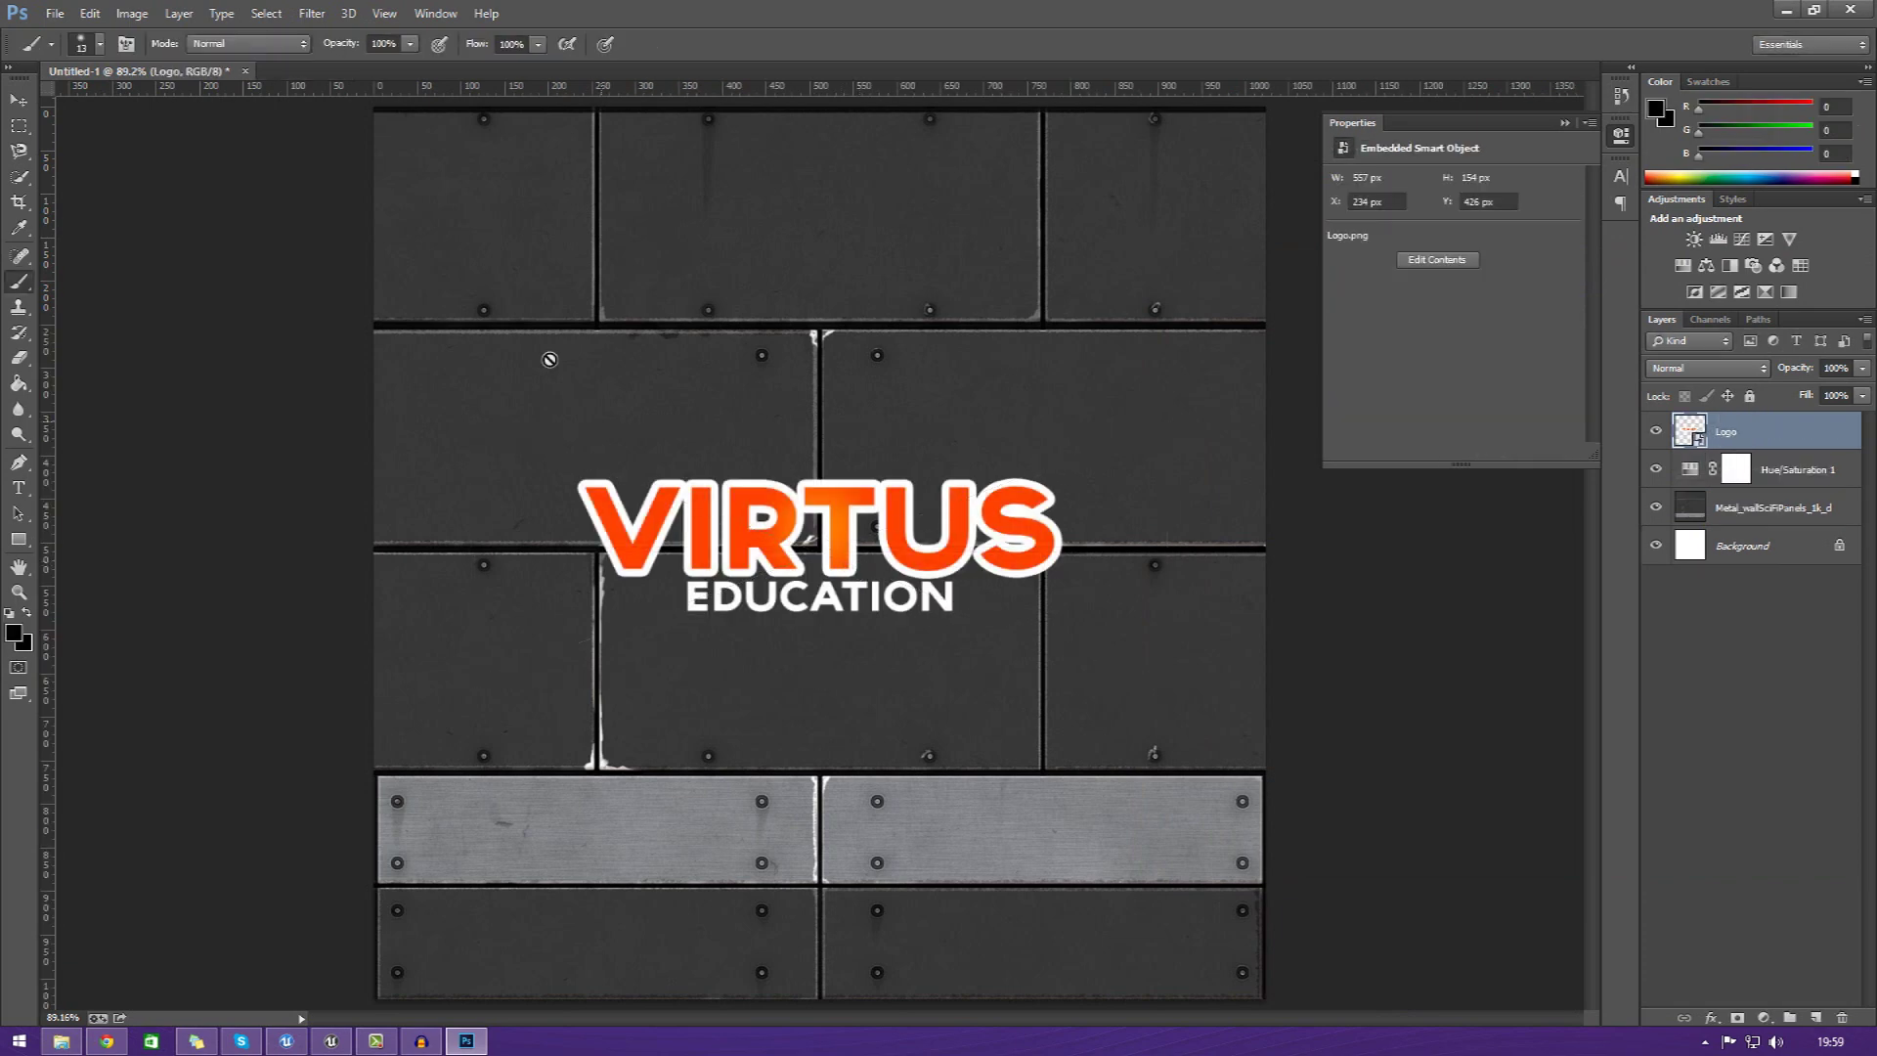
# - Save the layered document to the Desktop as Untitled-1 in Photoshop PSD format
pyautogui.click(54, 12)
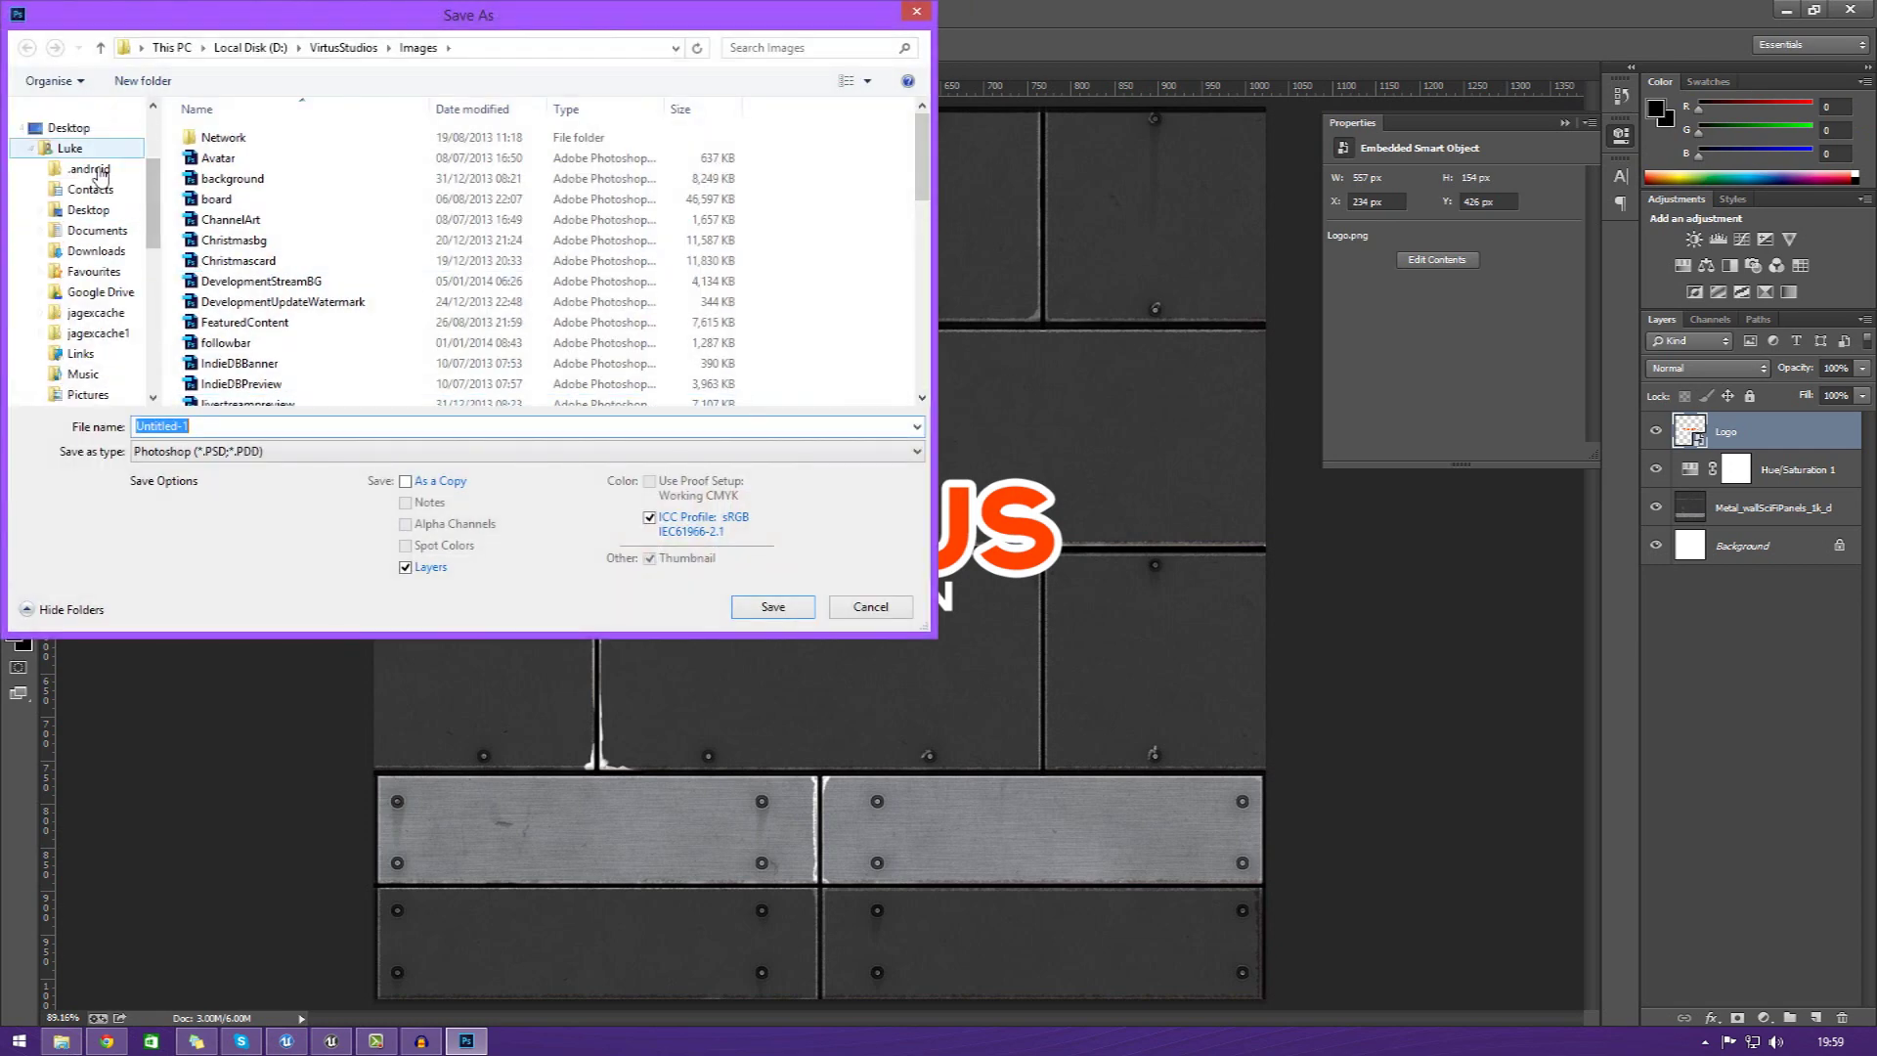
pyautogui.click(88, 209)
pyautogui.click(801, 611)
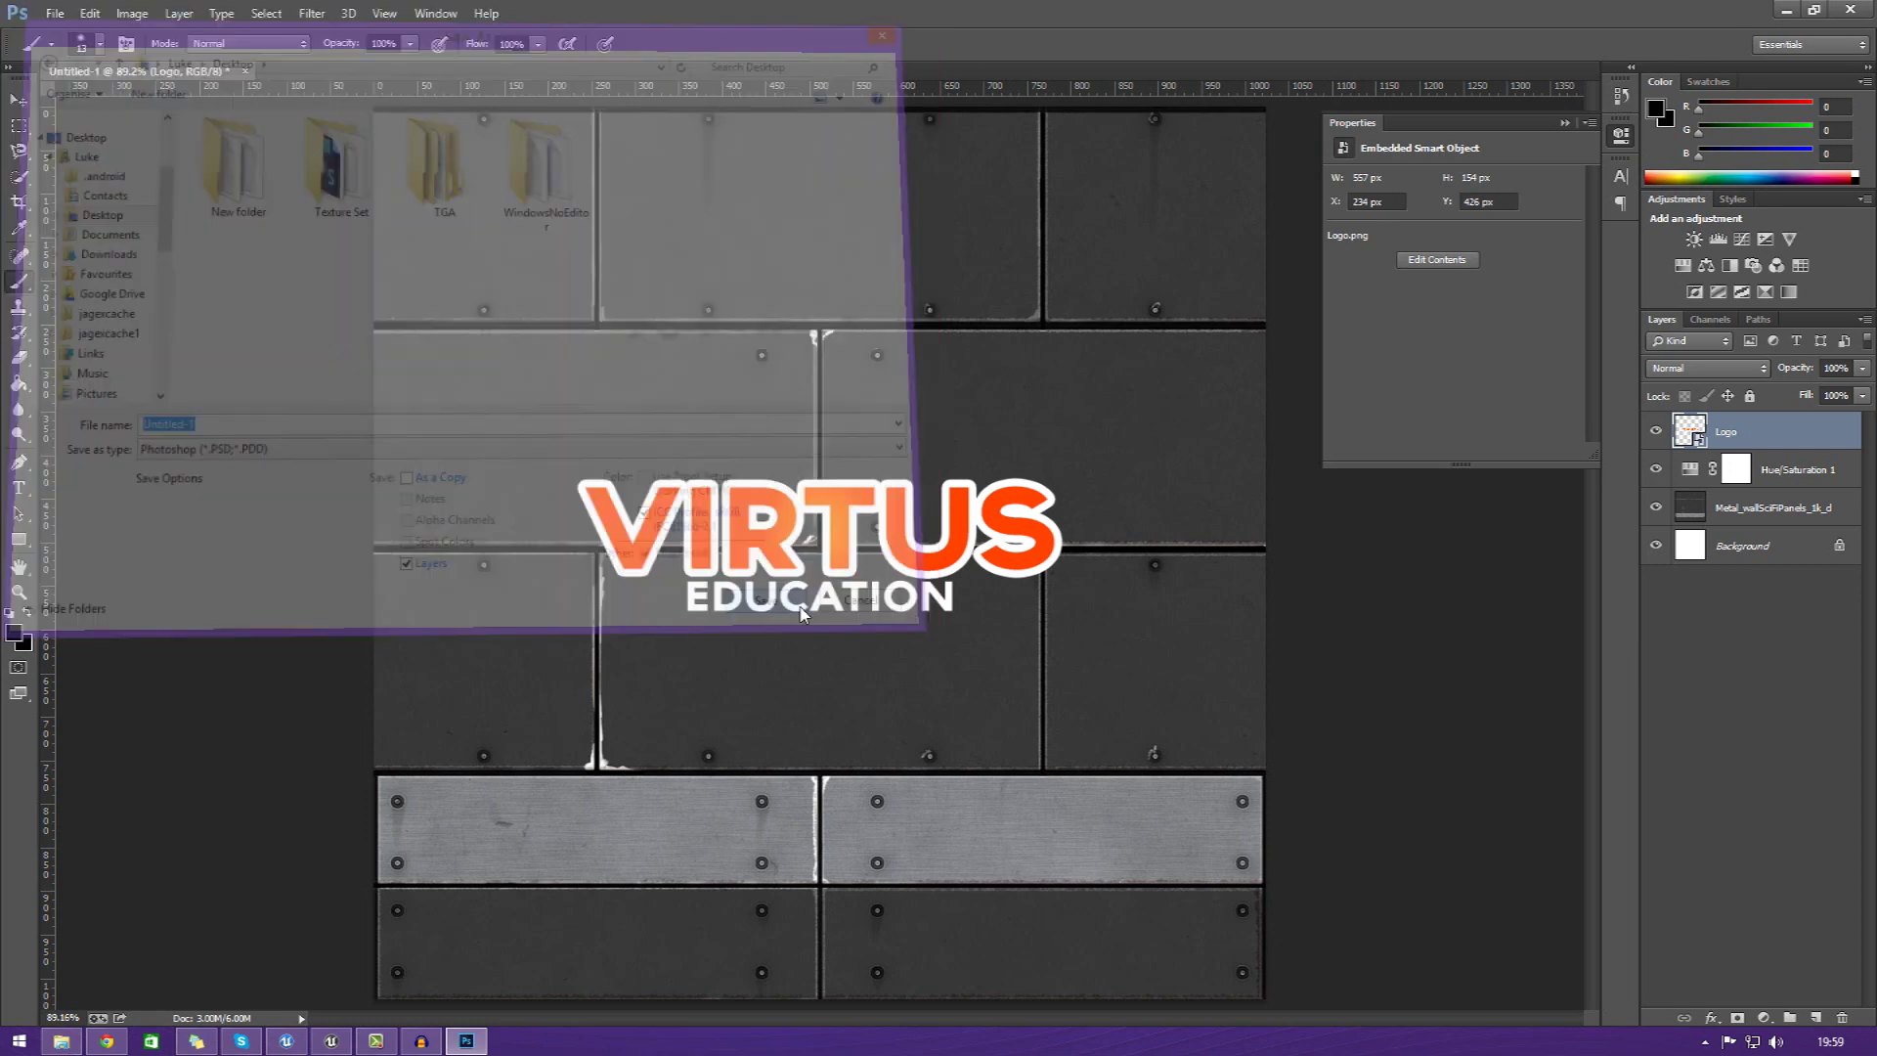
pyautogui.click(55, 14)
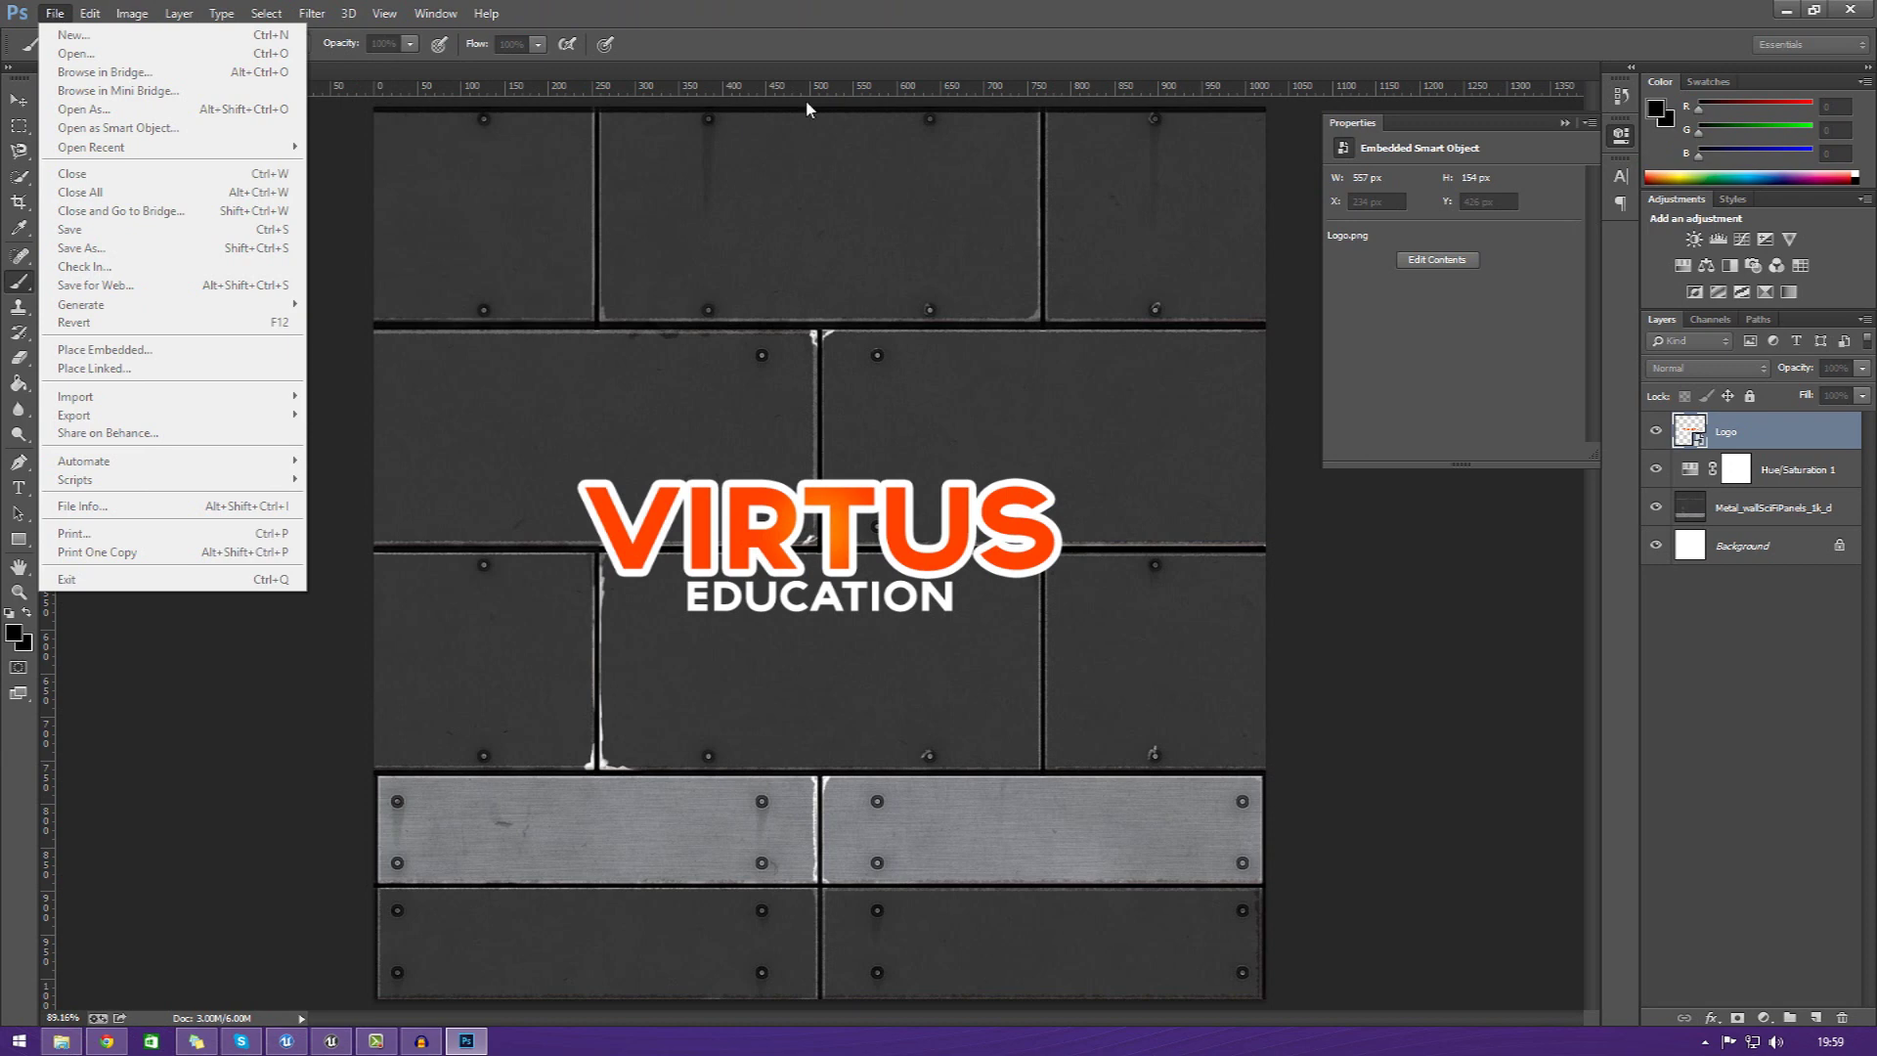
pyautogui.moveTo(348, 12)
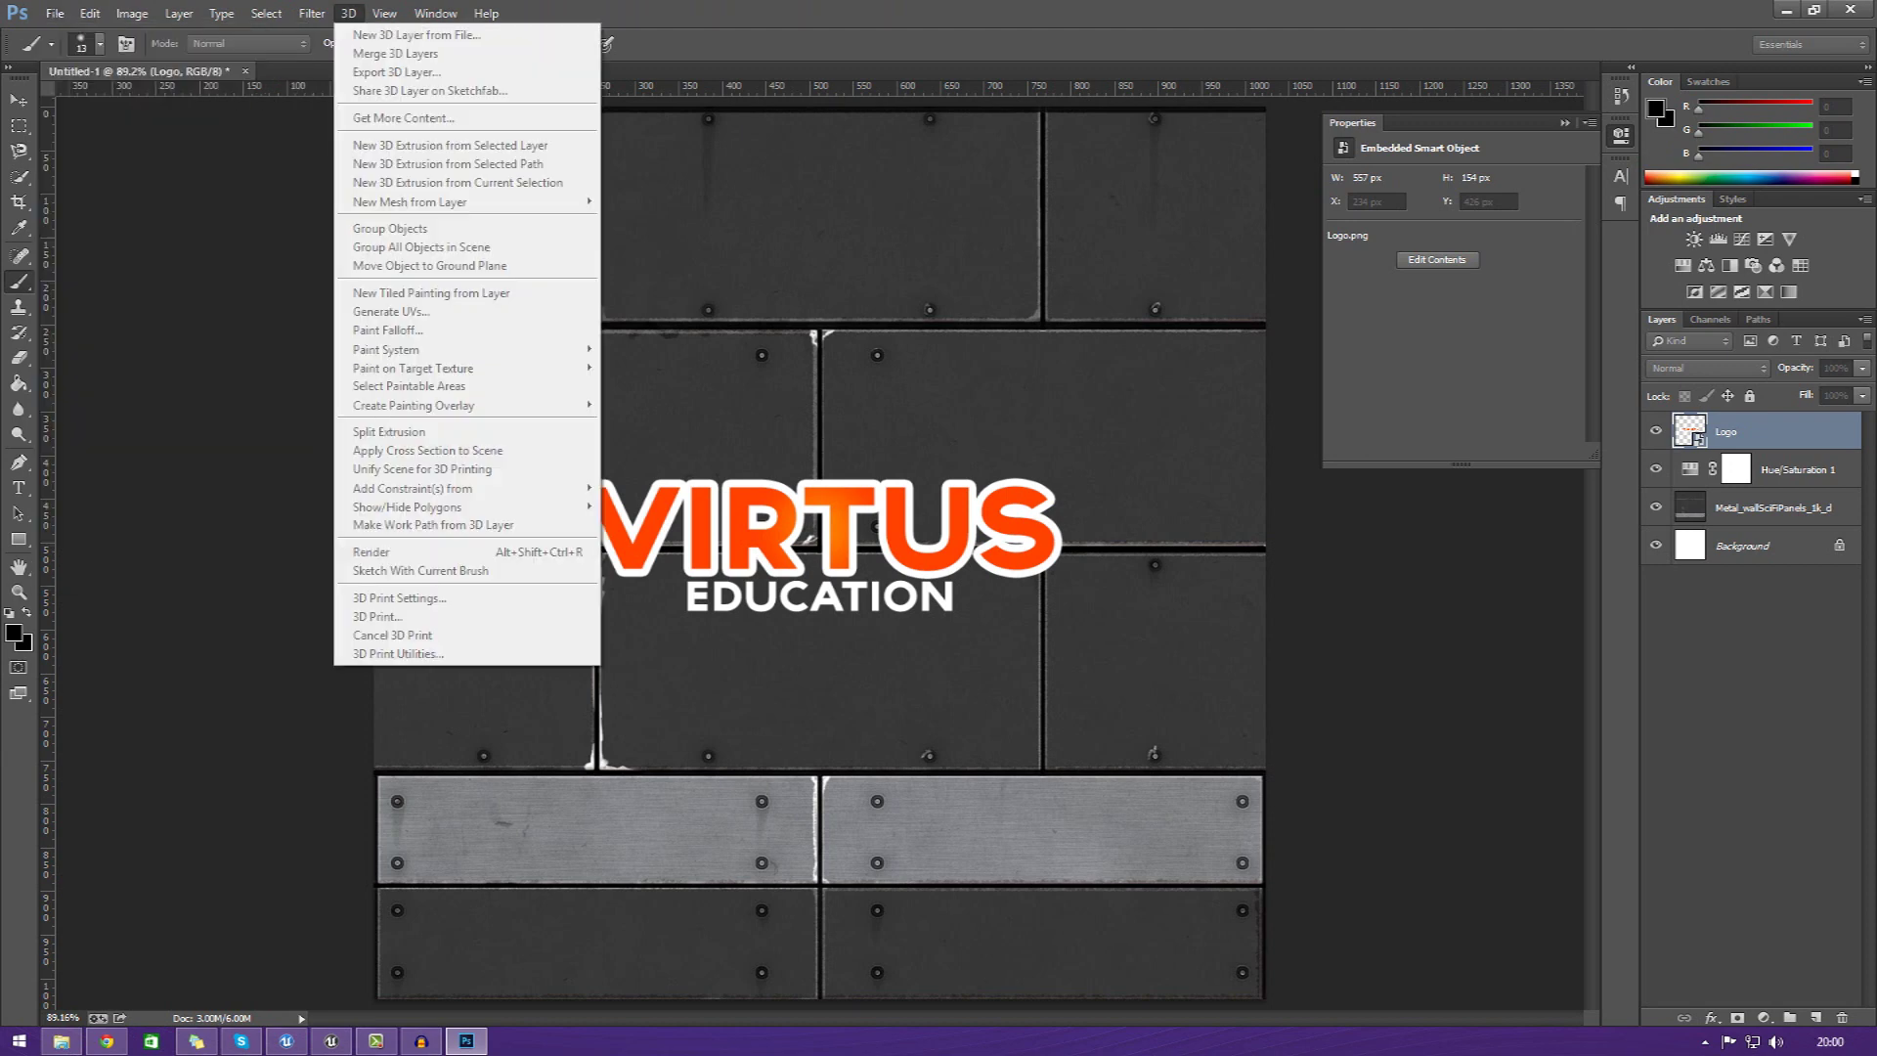
pyautogui.press('Escape')
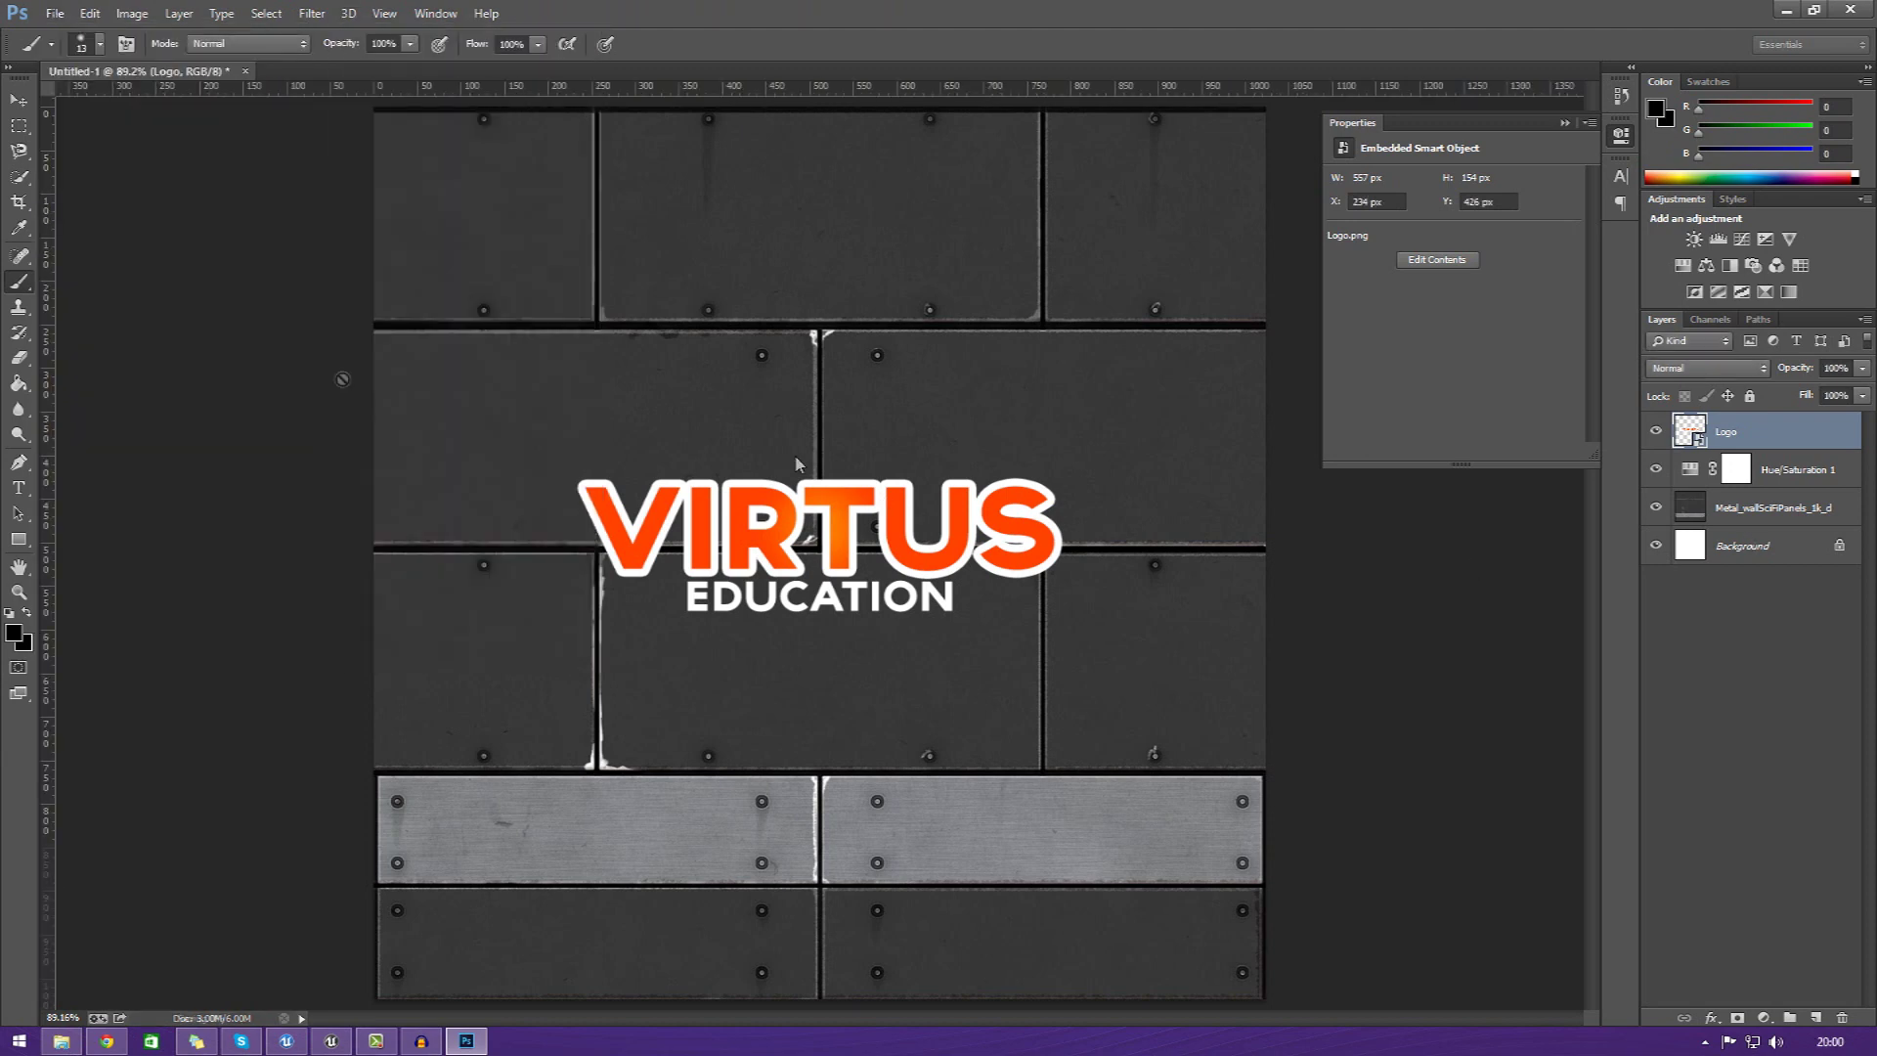
# - Save a PNG copy of the document to the Desktop as testtexture_d, using Smallest / Slow compression and no interlacing
pyautogui.click(90, 12)
pyautogui.moveTo(55, 13)
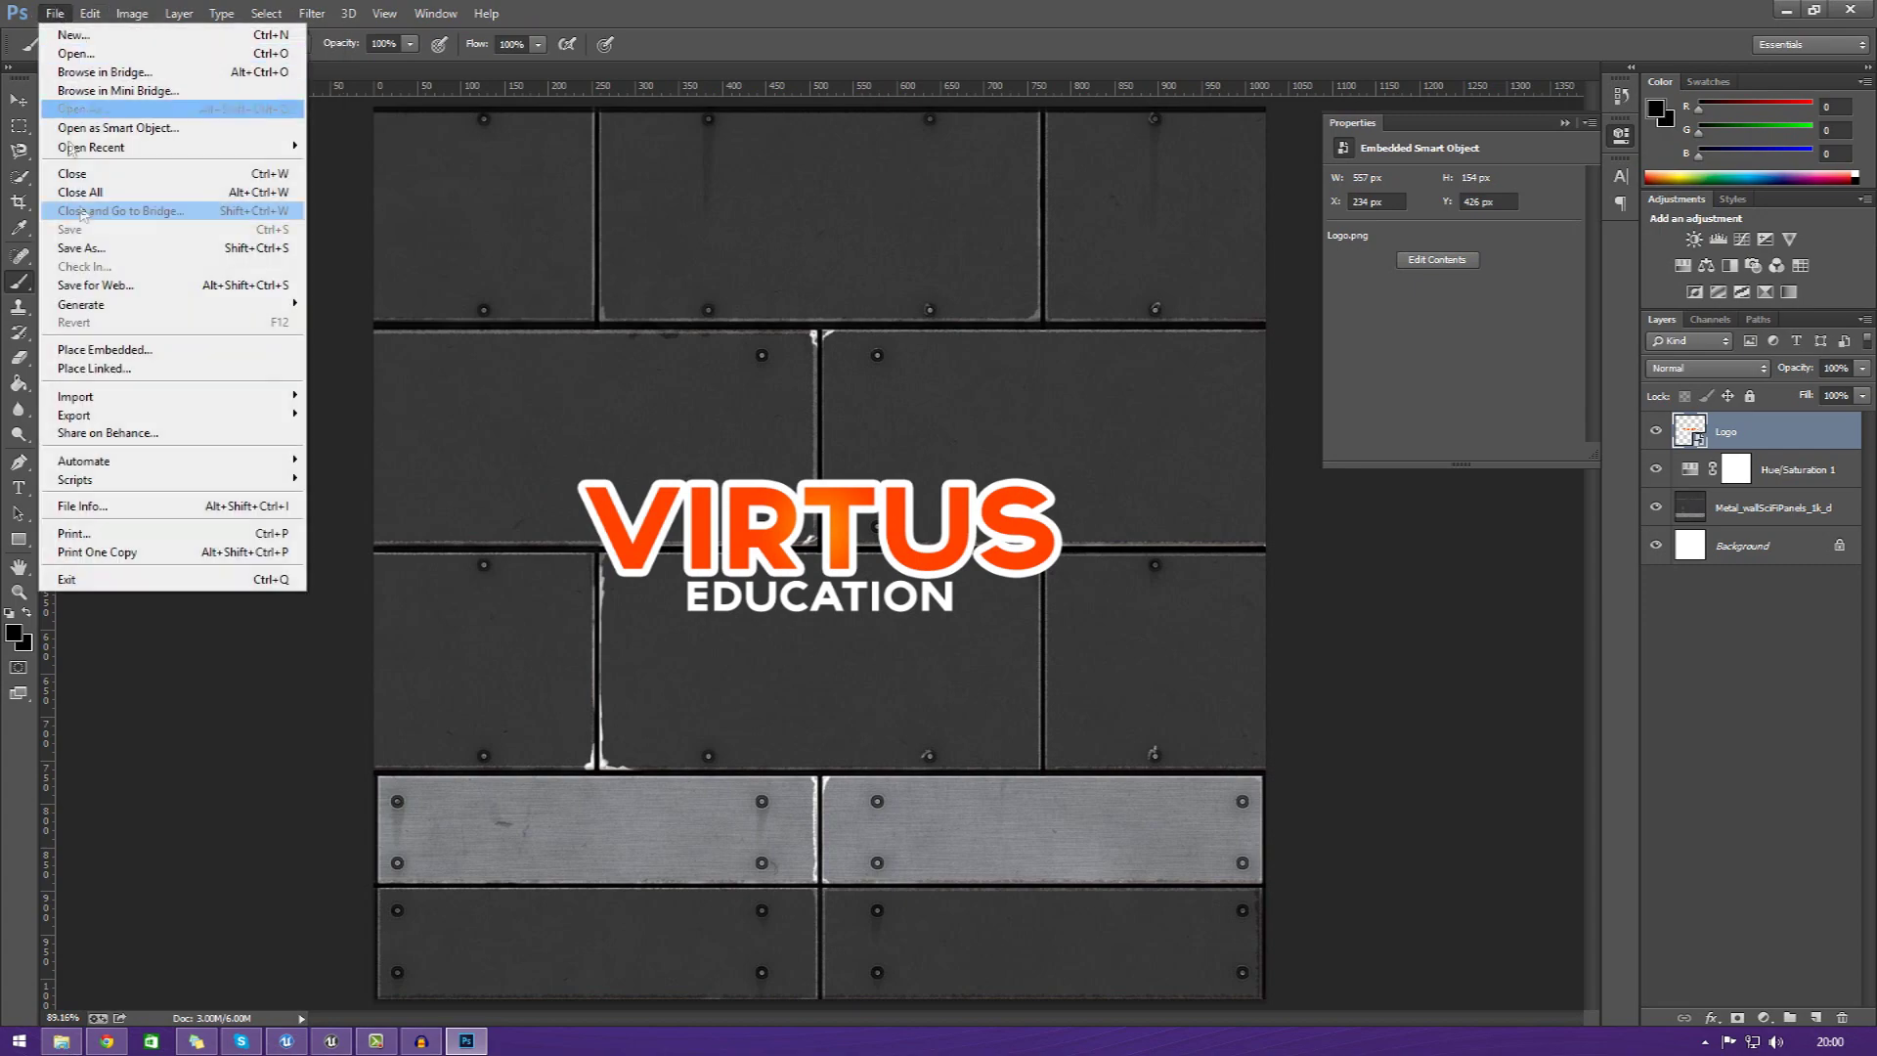
pyautogui.click(82, 247)
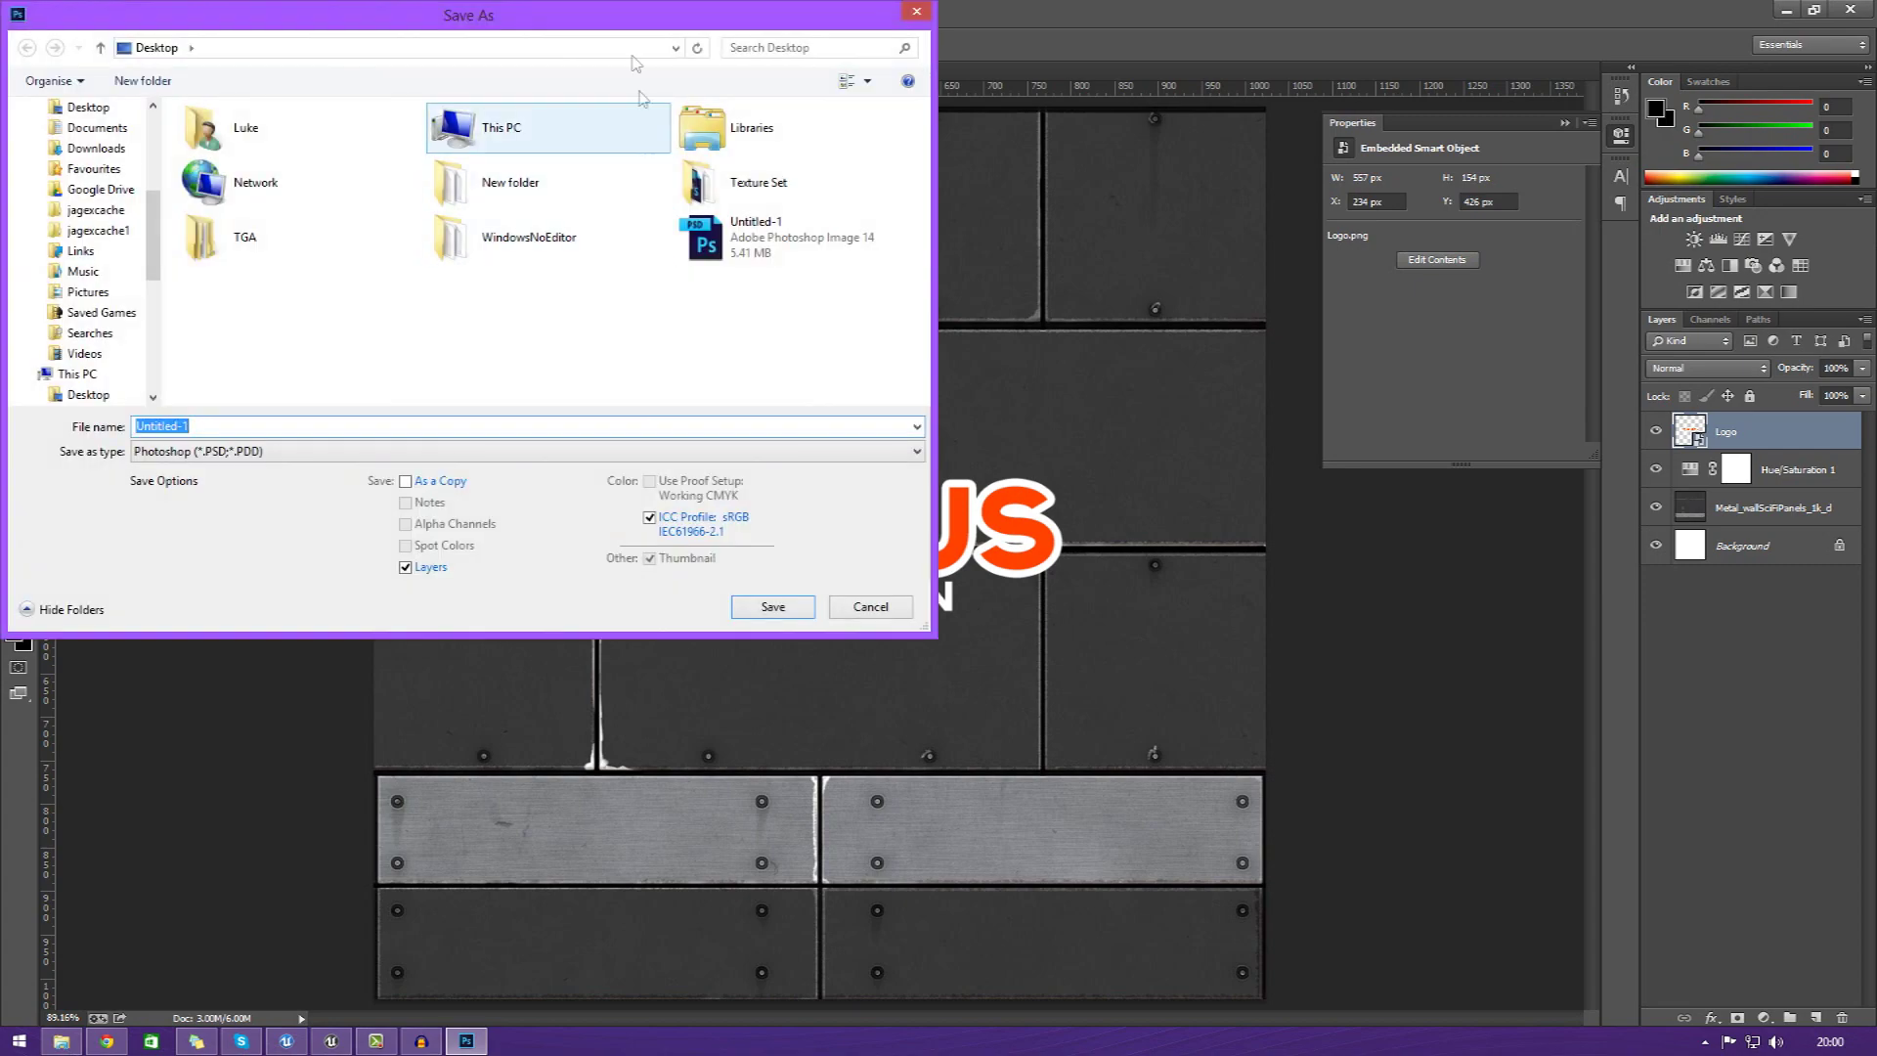
pyautogui.moveTo(591, 15); pyautogui.dragTo(1133, 212)
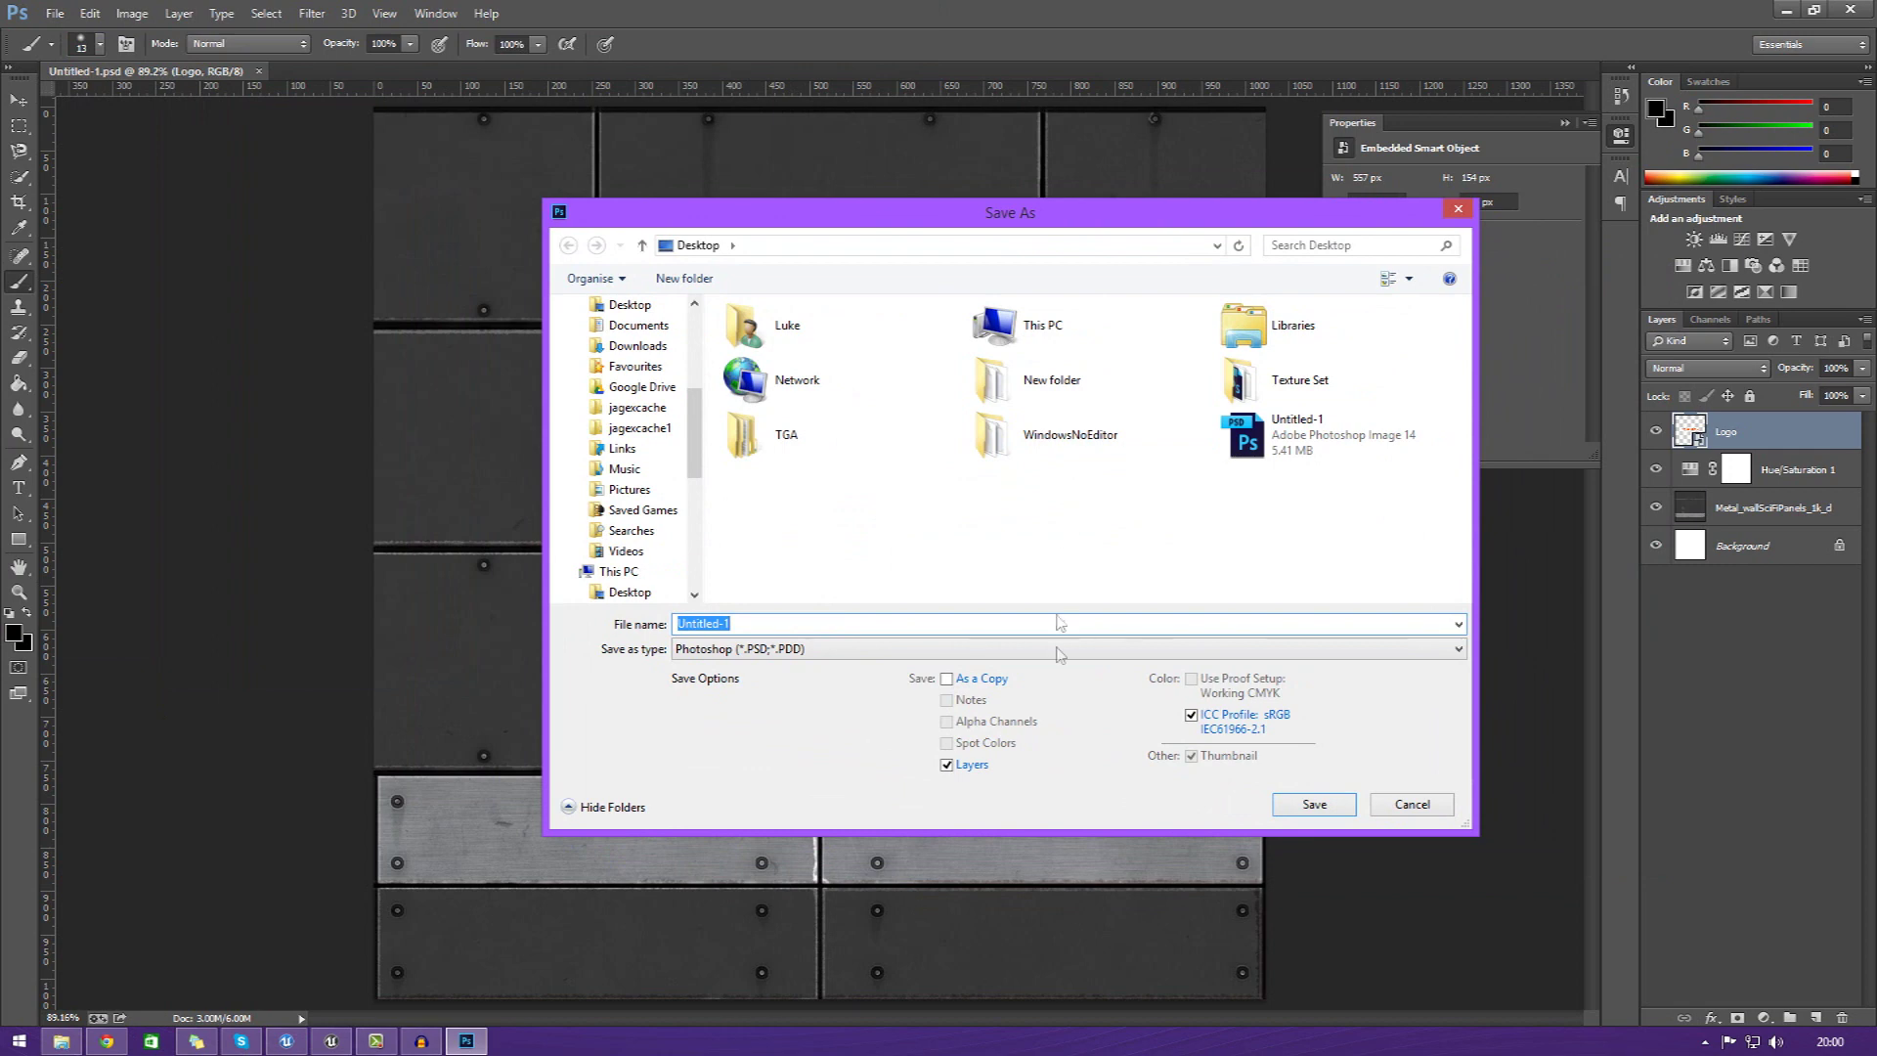
pyautogui.click(1060, 650)
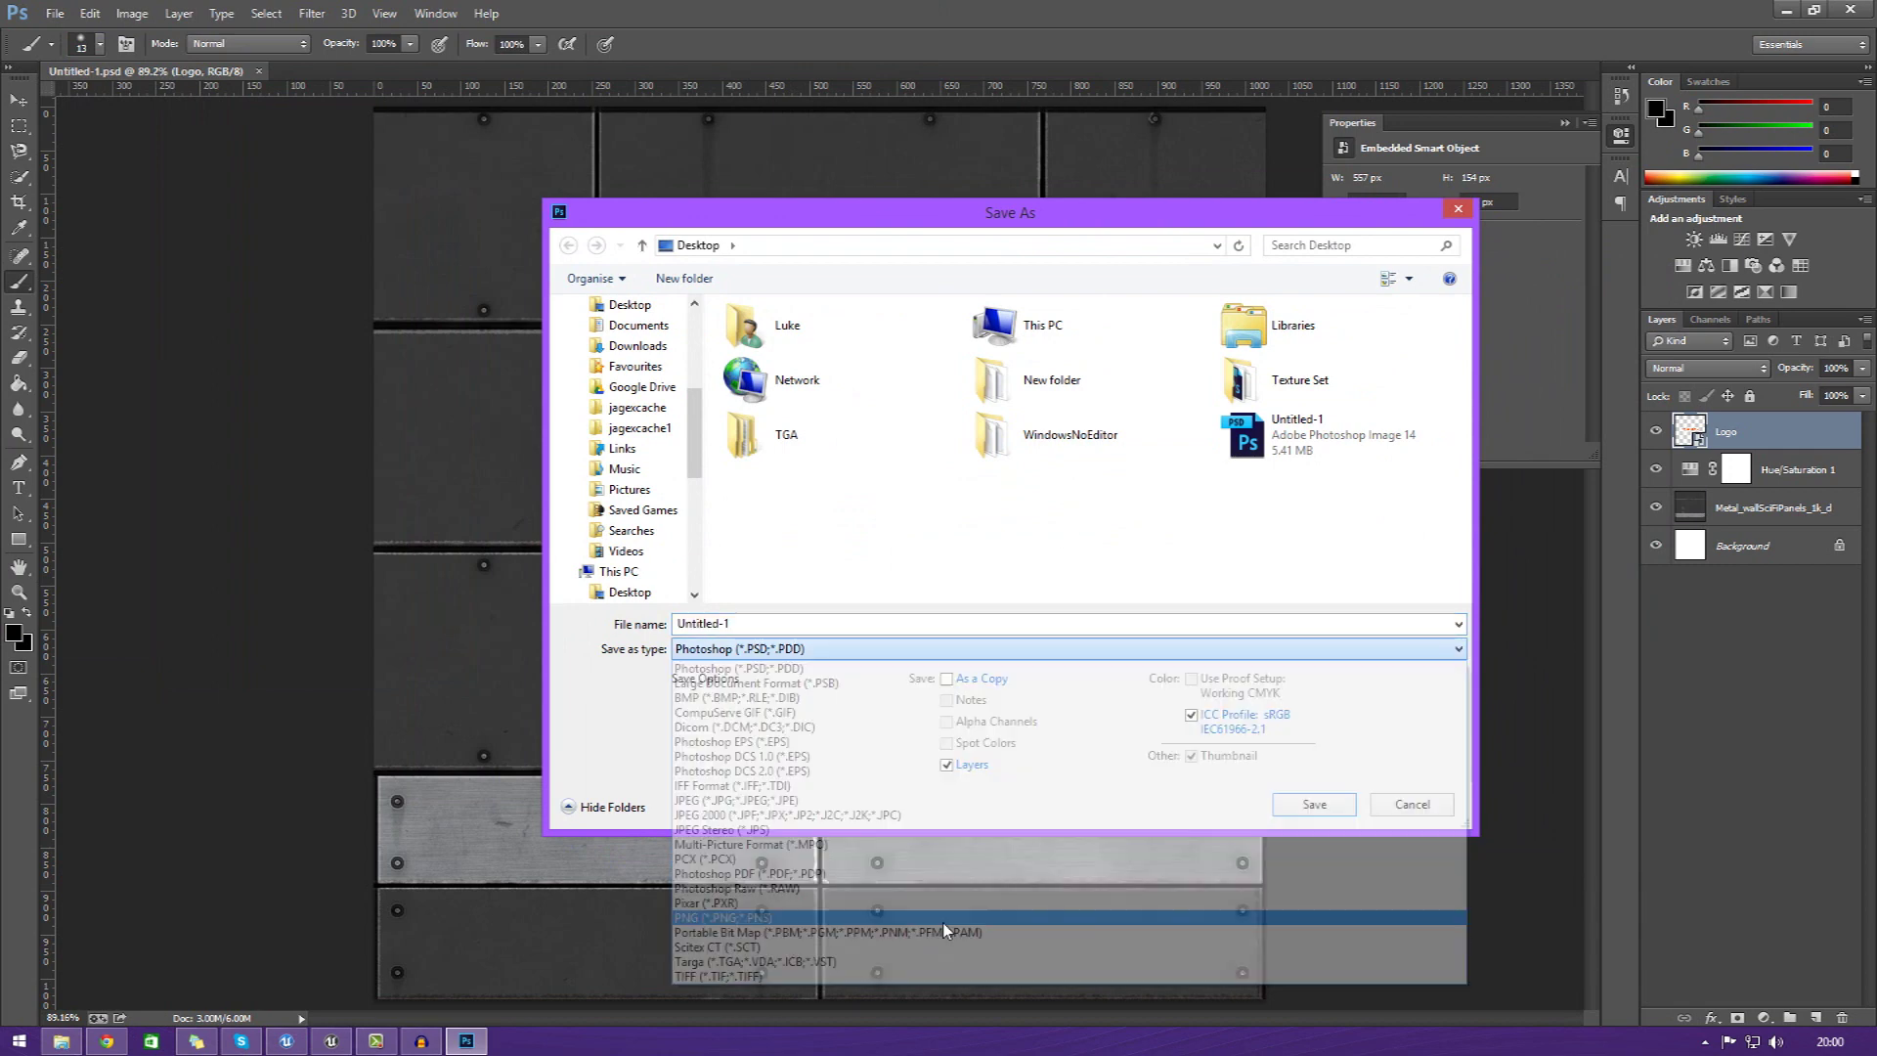
pyautogui.click(944, 921)
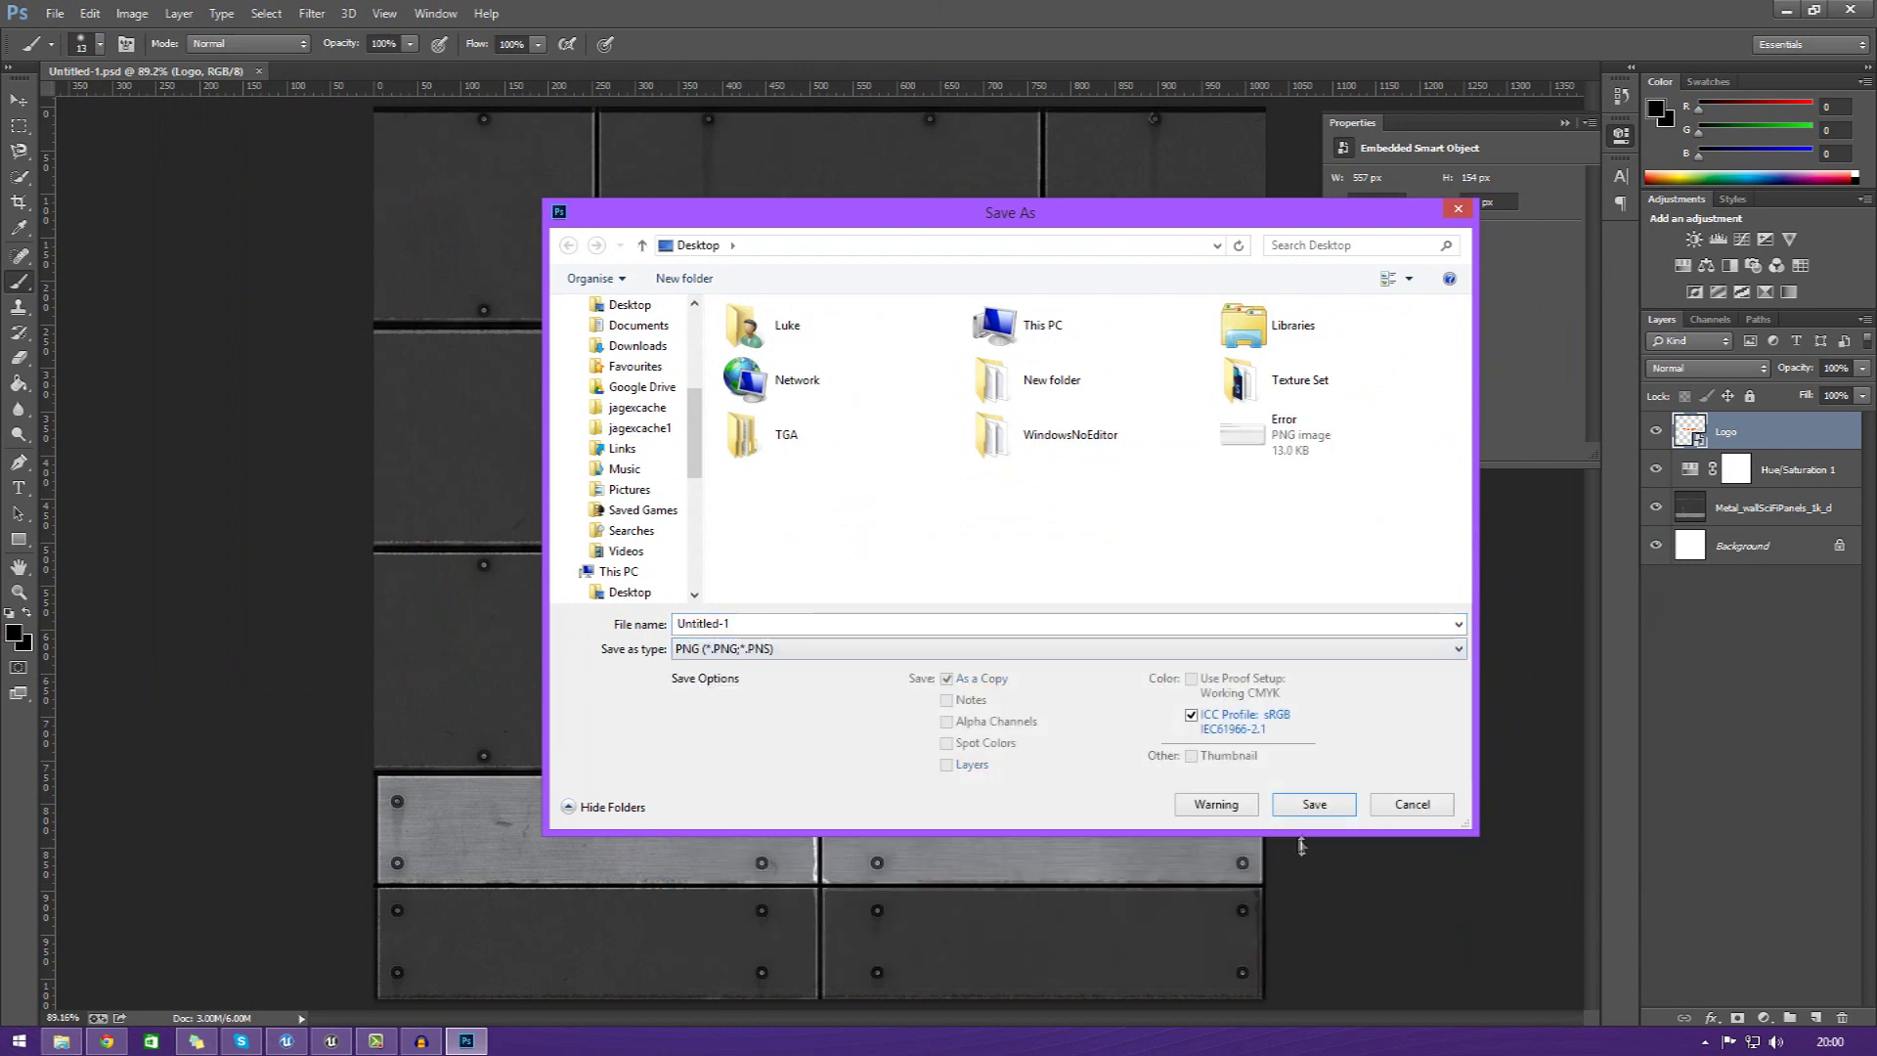
pyautogui.click(777, 633)
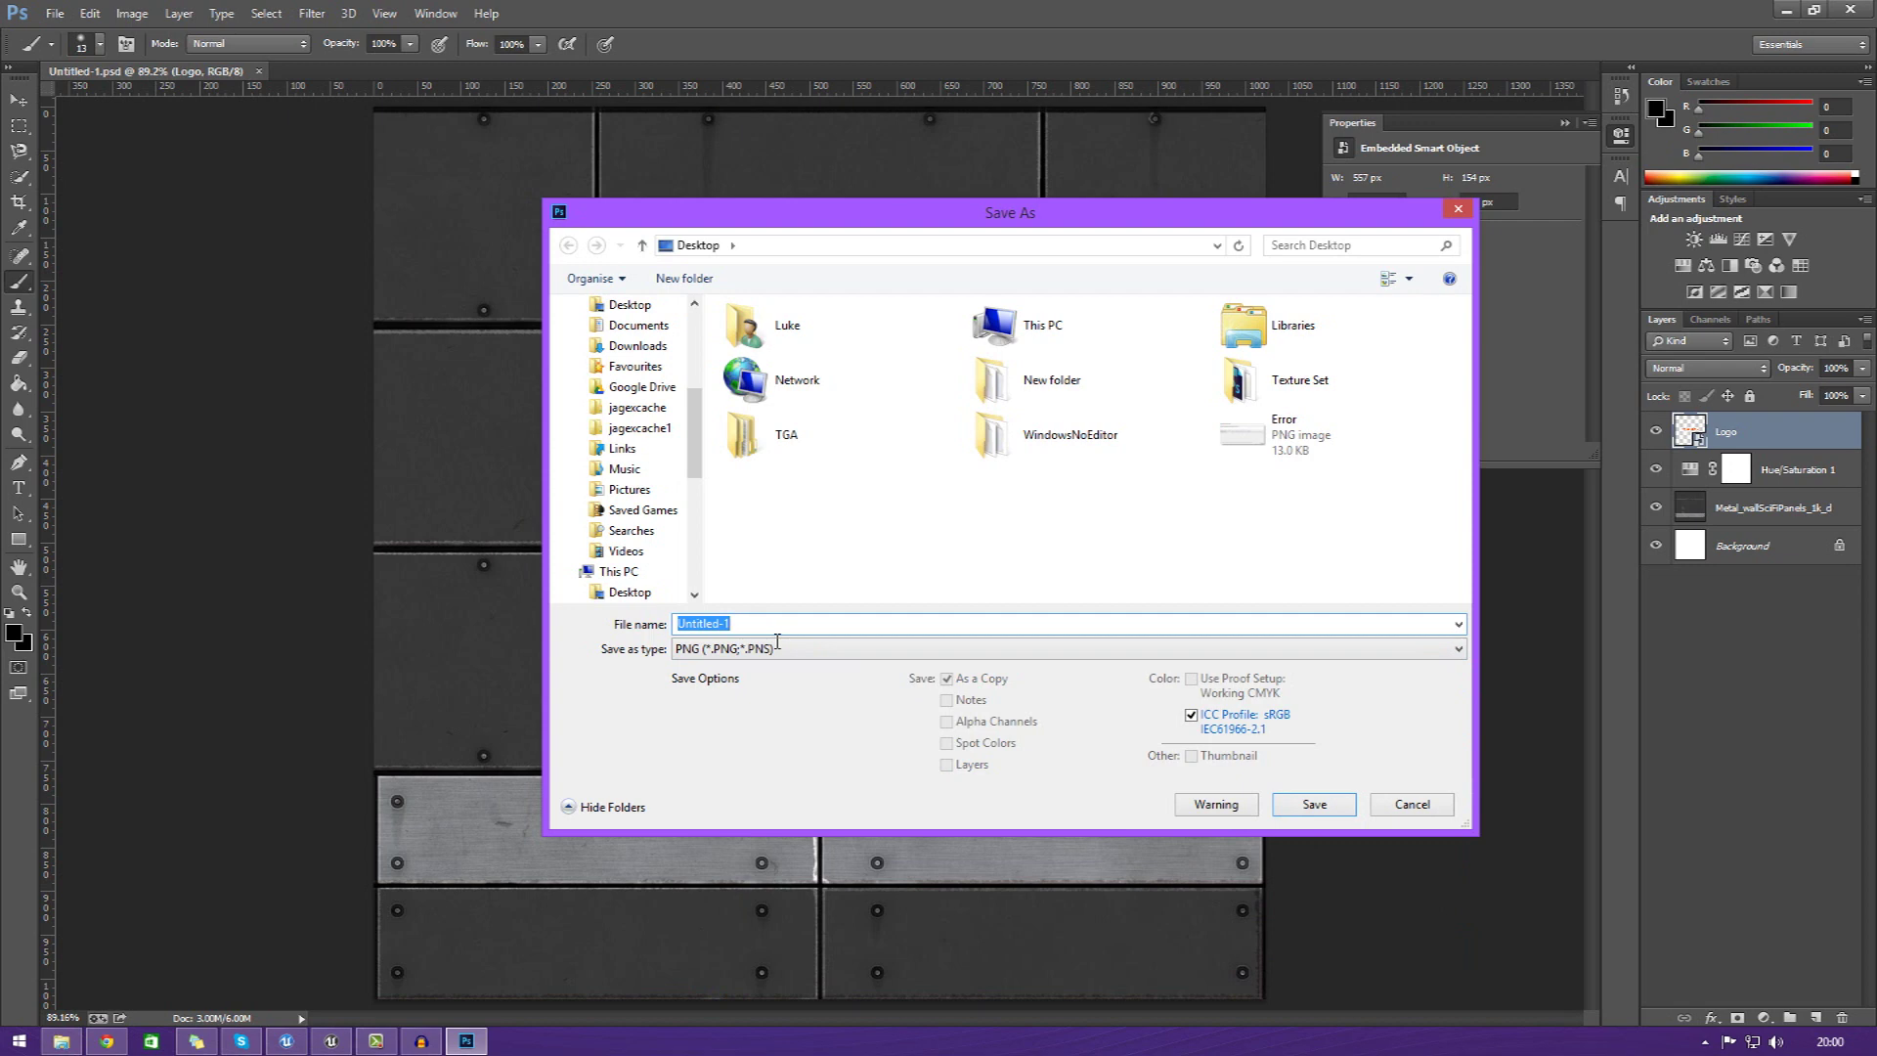
pyautogui.write('testtexture_d')
pyautogui.click(1310, 807)
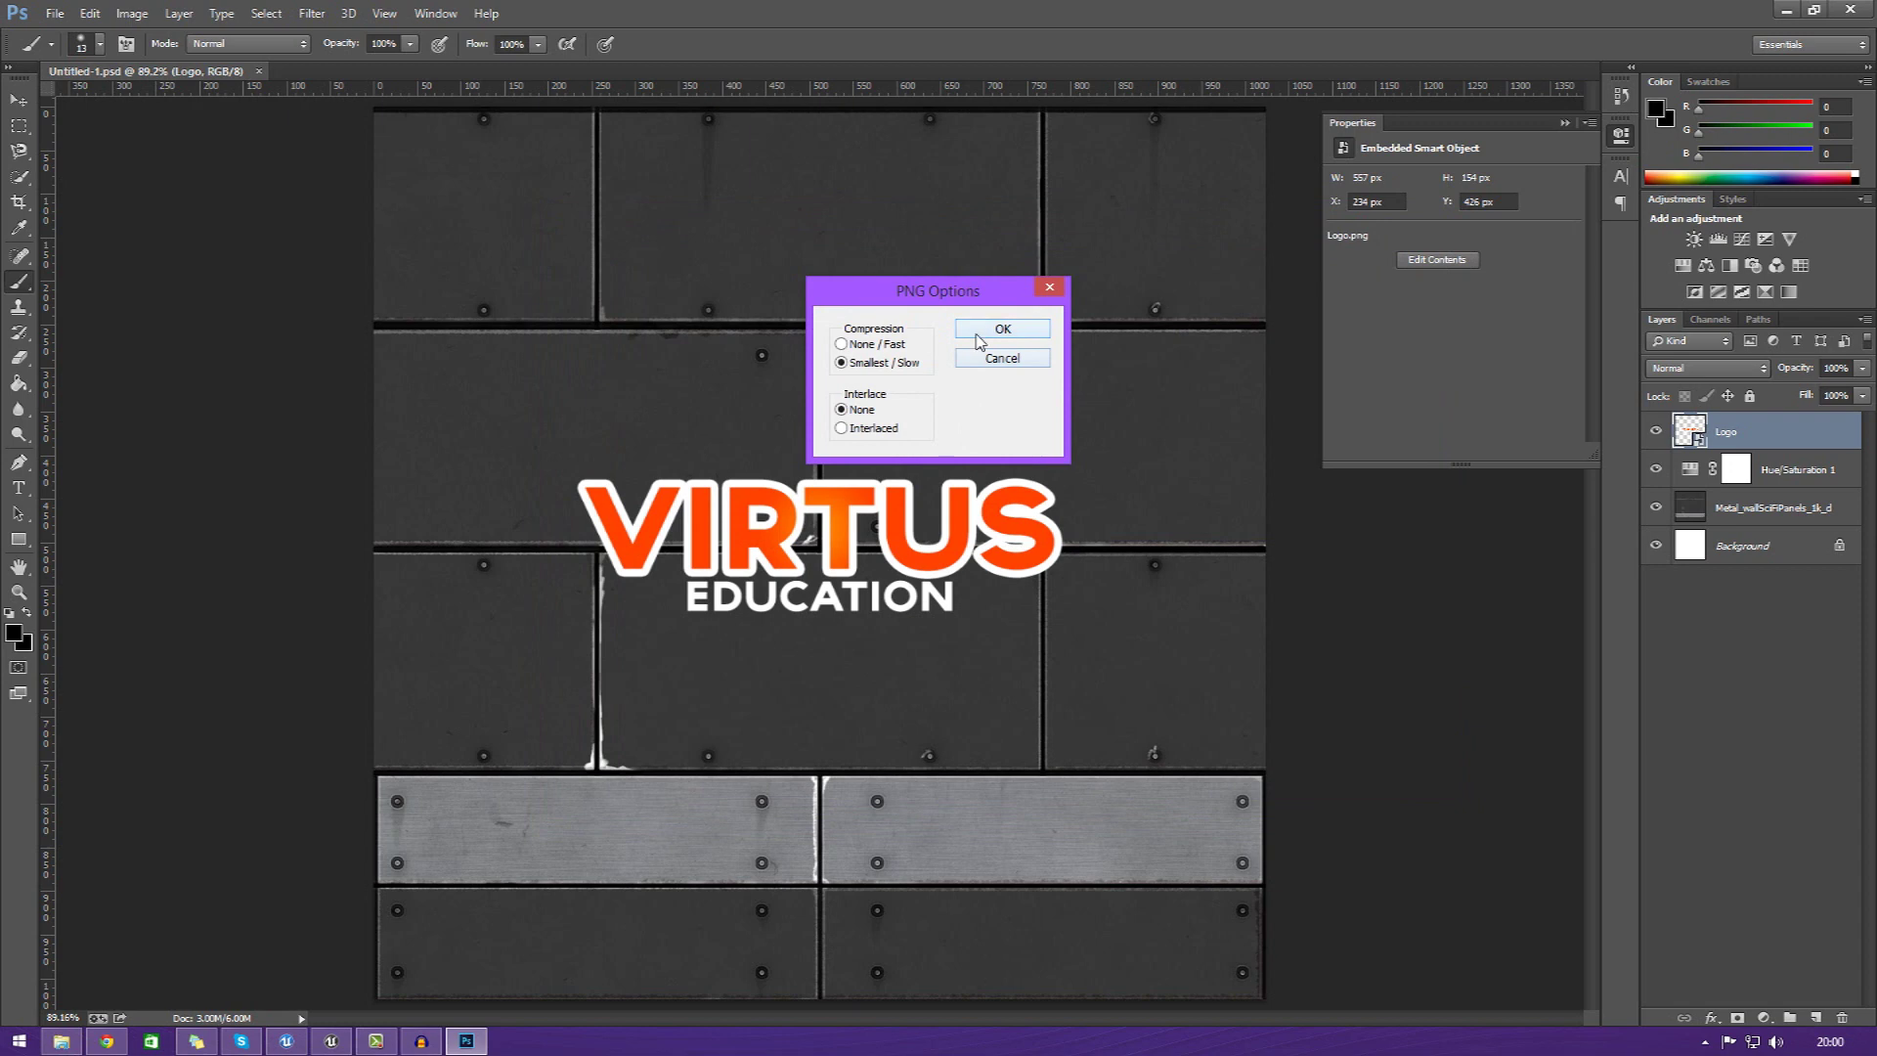
pyautogui.click(1001, 329)
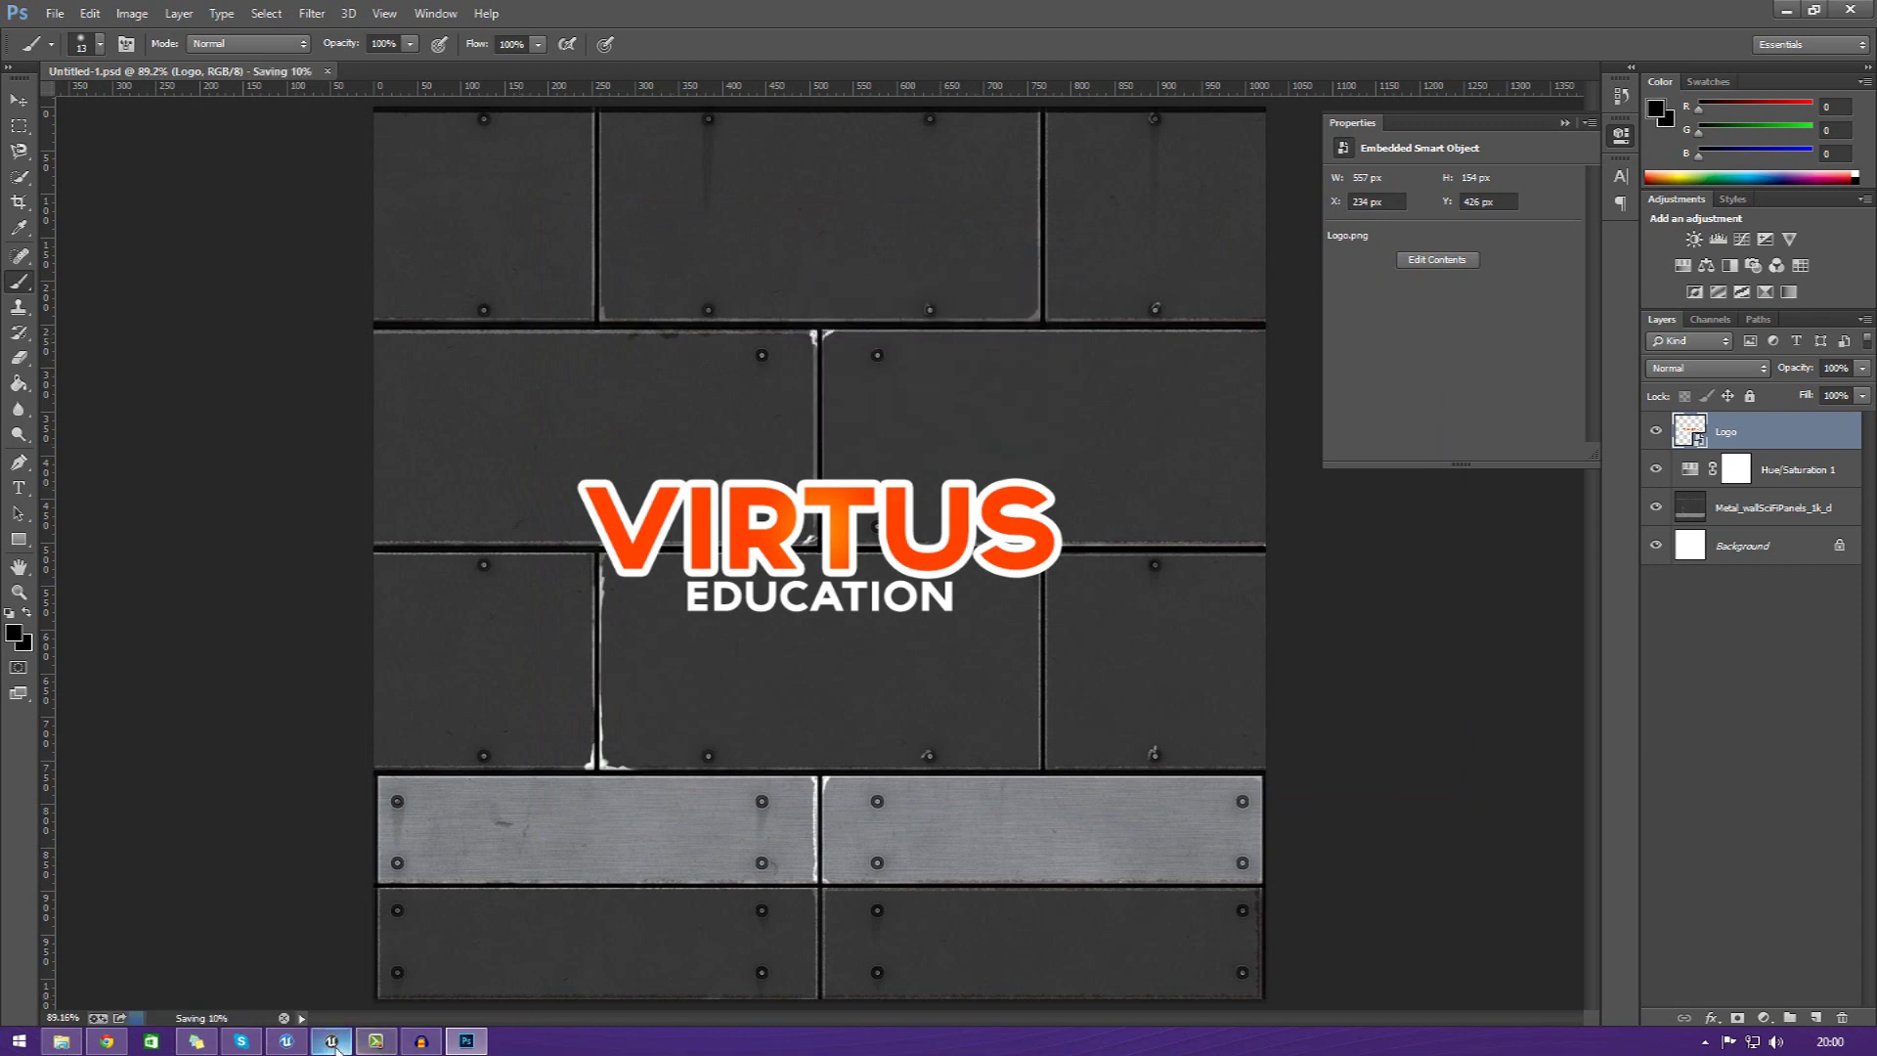
# - Switch to Unreal Editor and select the dark rounded cube near the window in the VirtusTest level
pyautogui.click(331, 1042)
pyautogui.moveTo(938, 576); pyautogui.dragTo(449, 562, button='right')
pyautogui.click(937, 620)
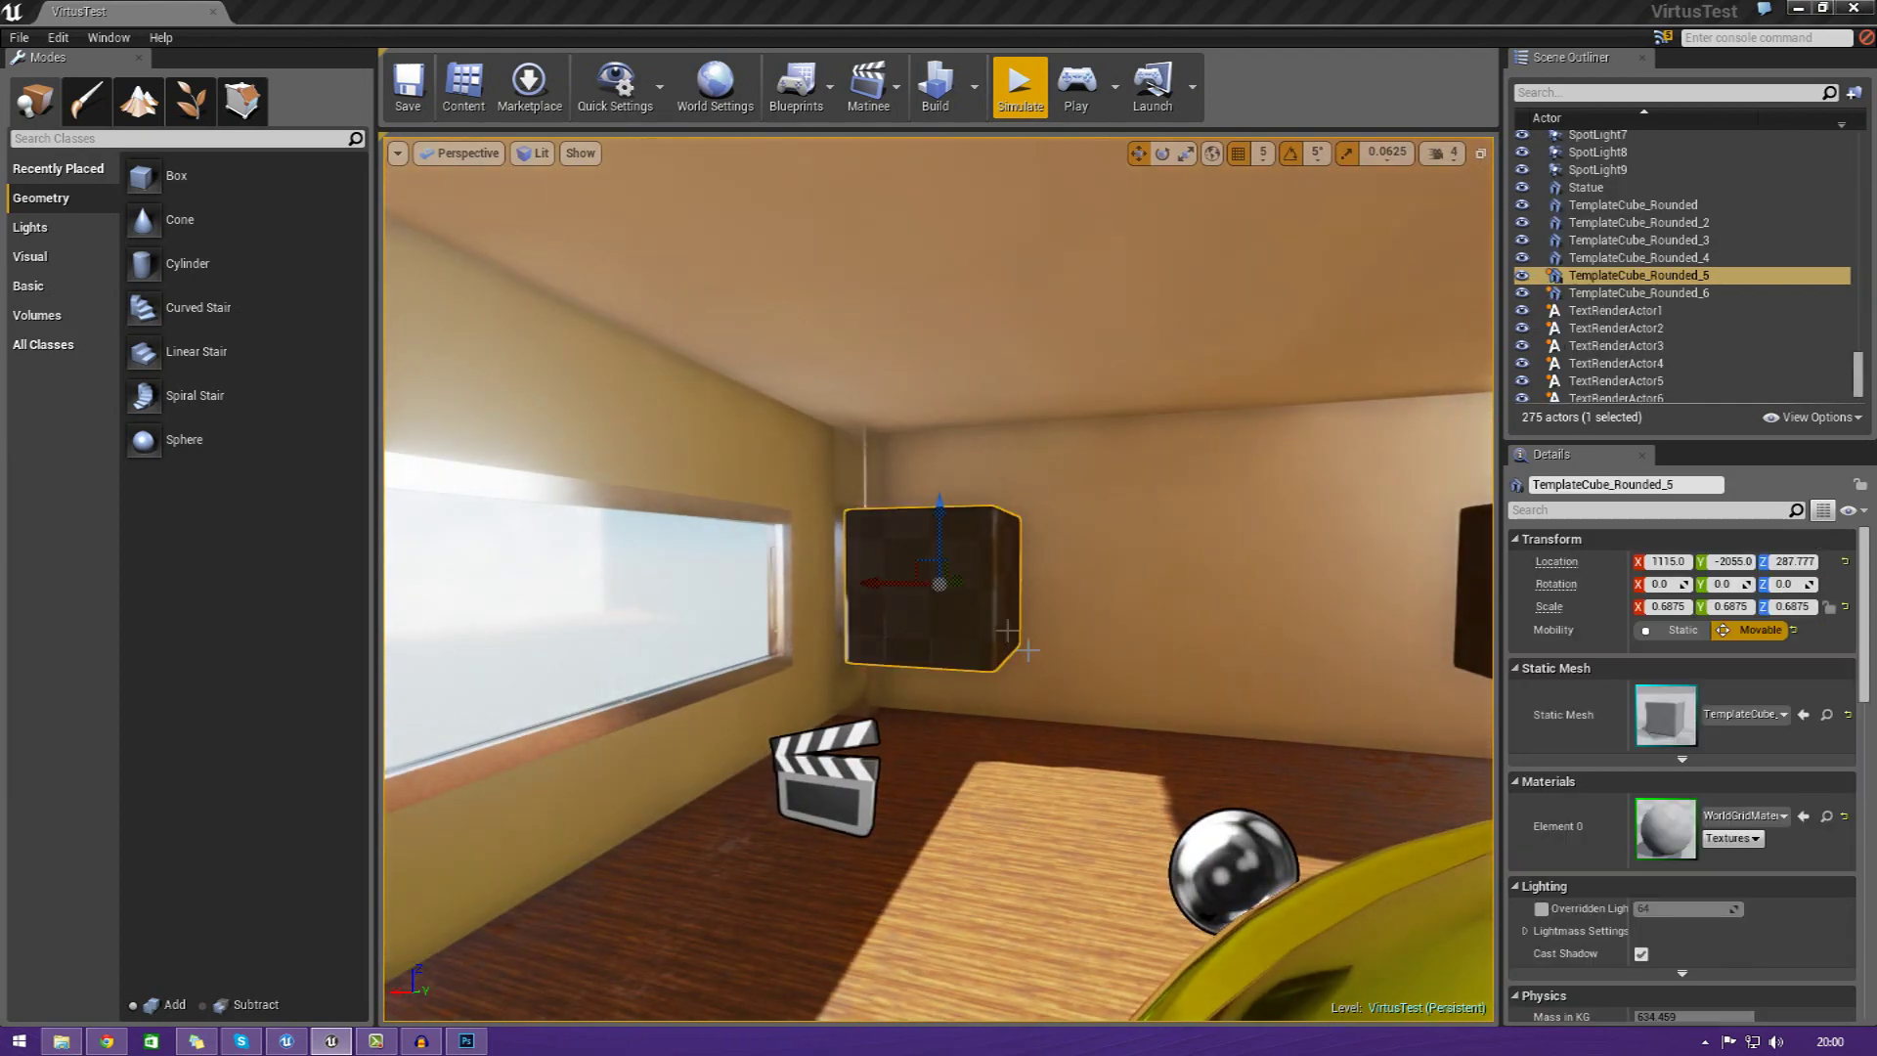
pyautogui.moveTo(998, 620); pyautogui.dragTo(1104, 625, button='right')
# - Create a folder named NewFolder inside the Content Browser's Materials folder and open it
pyautogui.click(451, 91)
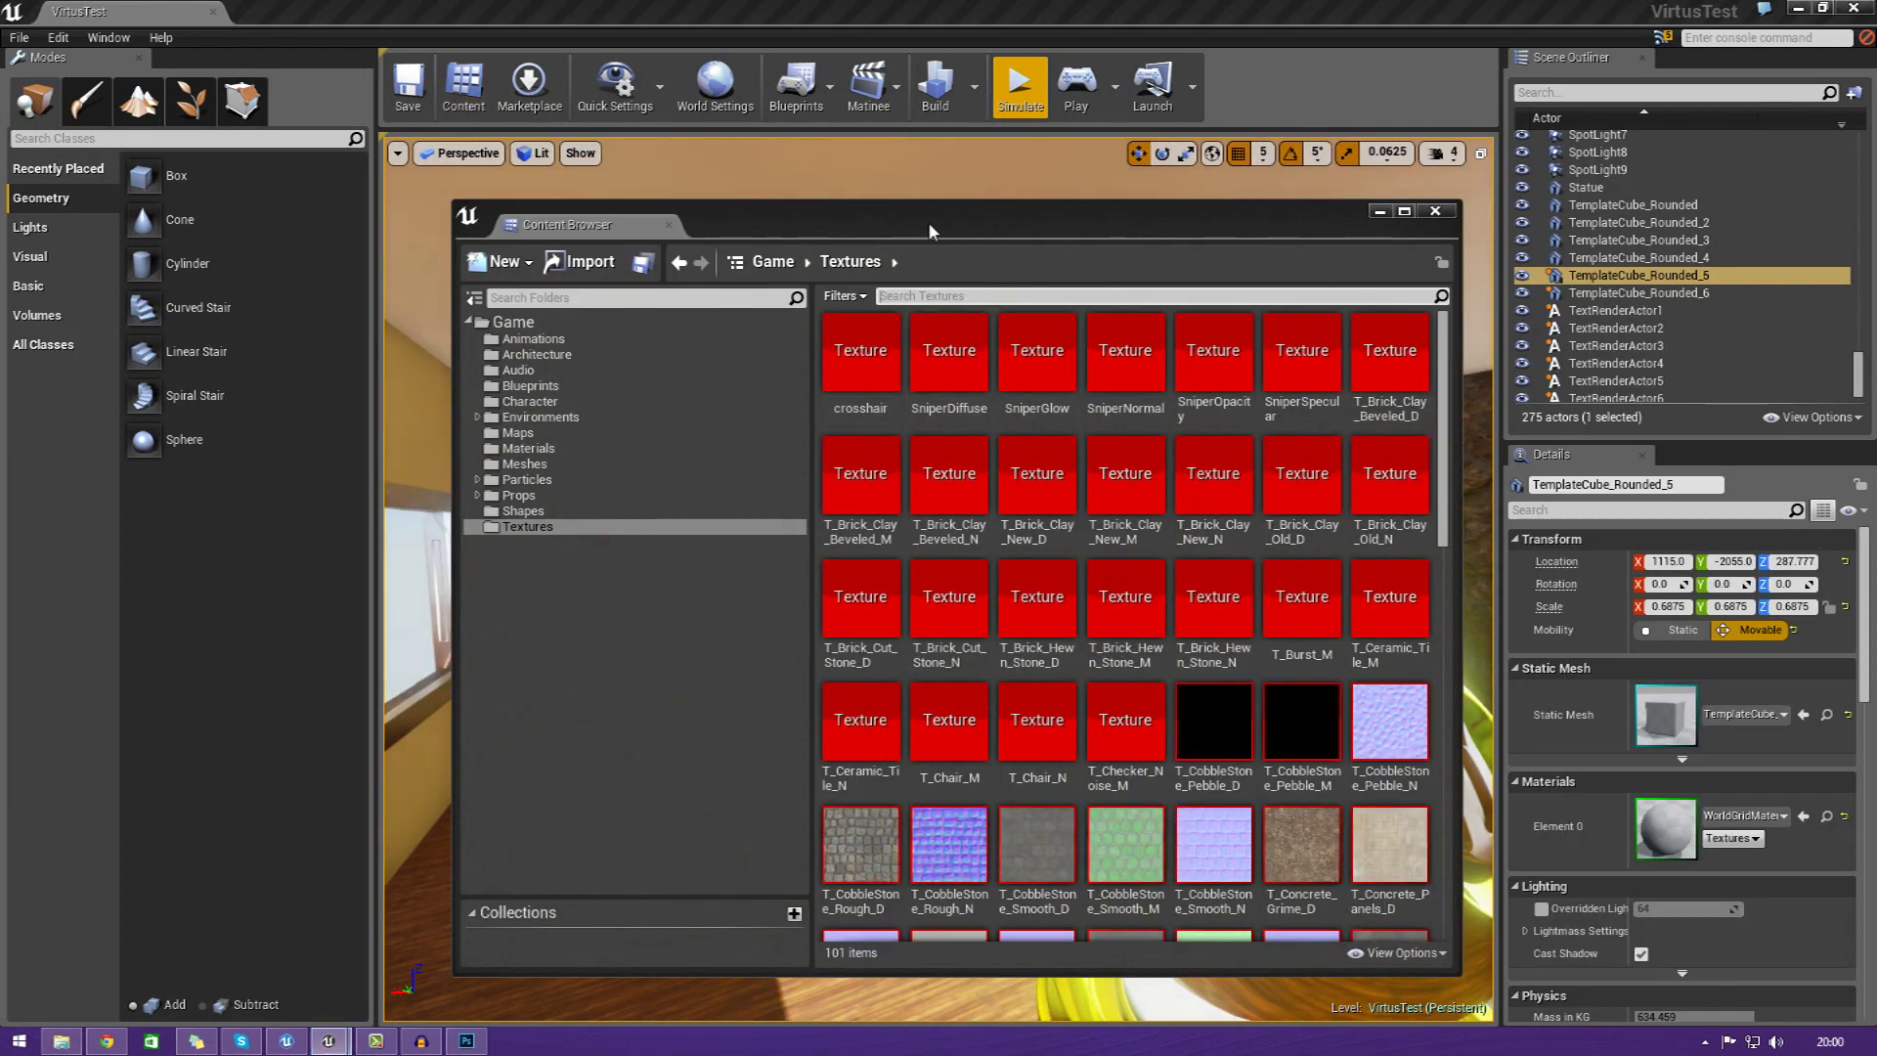
pyautogui.moveTo(928, 221); pyautogui.dragTo(480, 0)
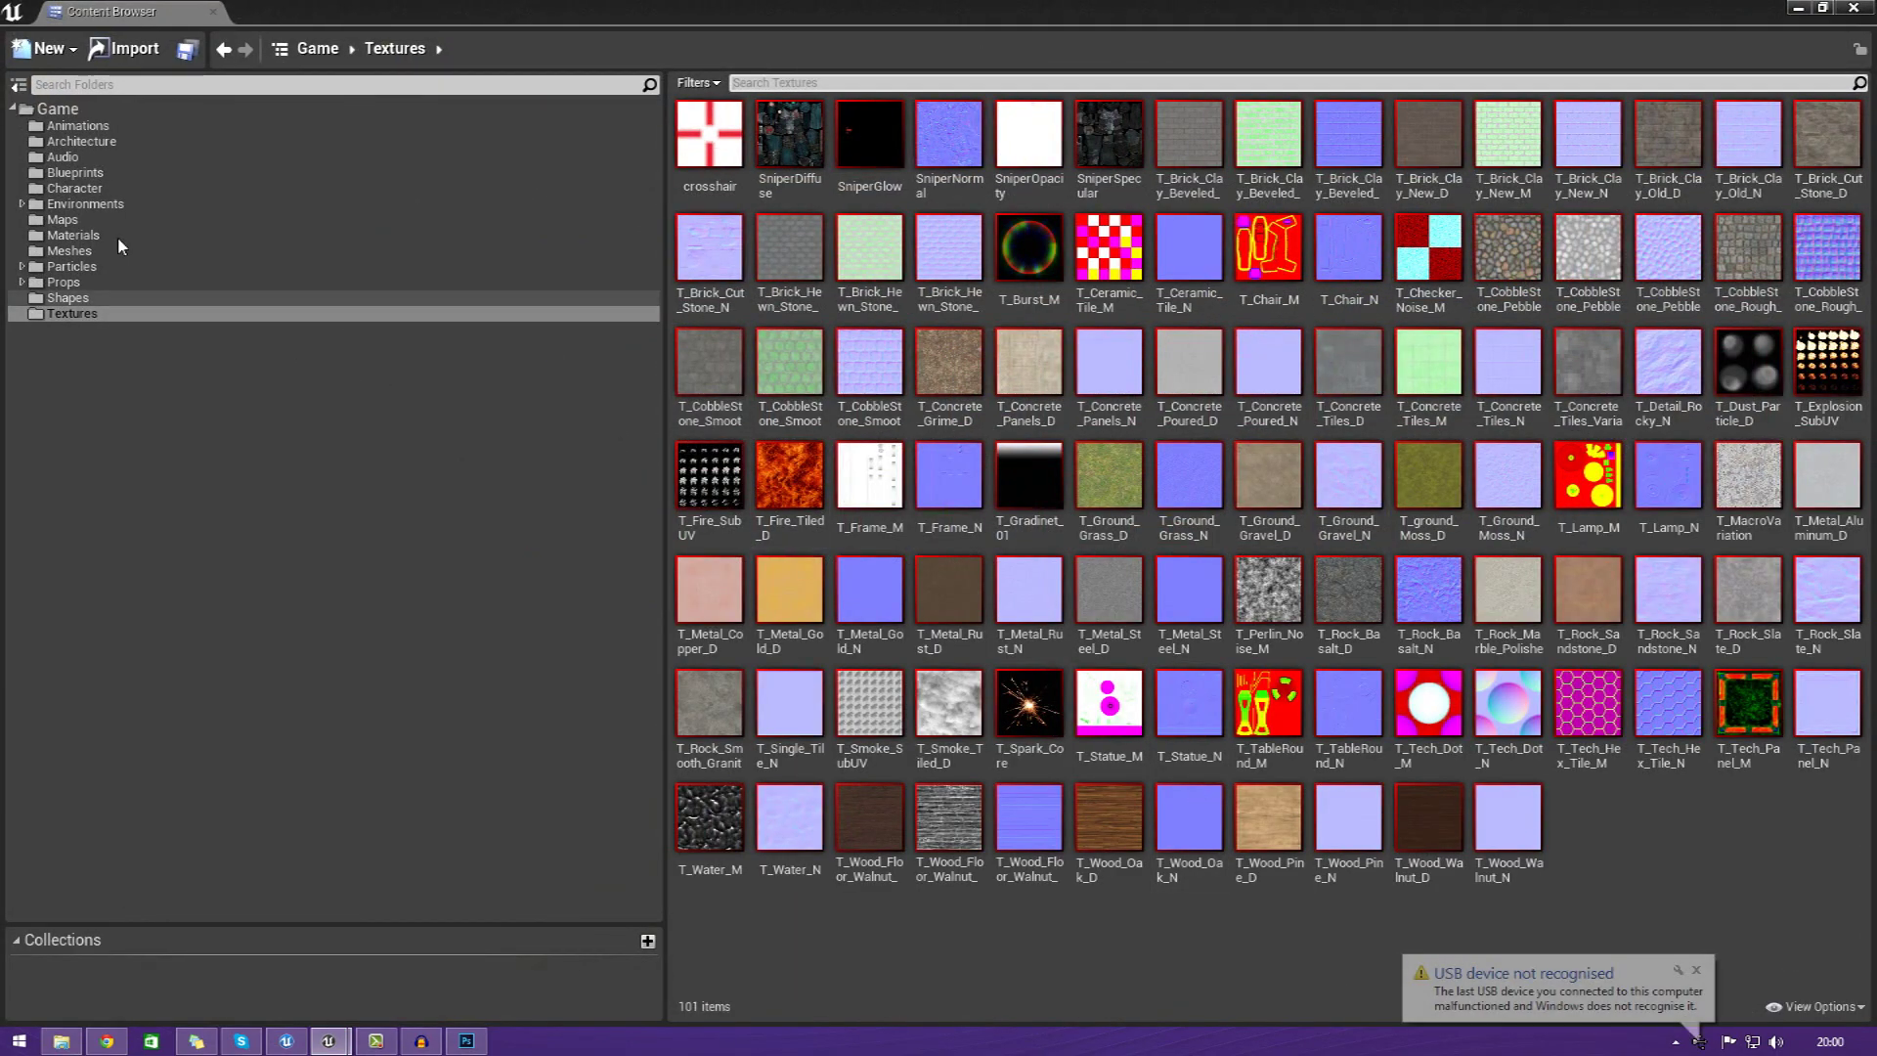
pyautogui.click(68, 220)
pyautogui.click(78, 235)
pyautogui.rightClick(1498, 676)
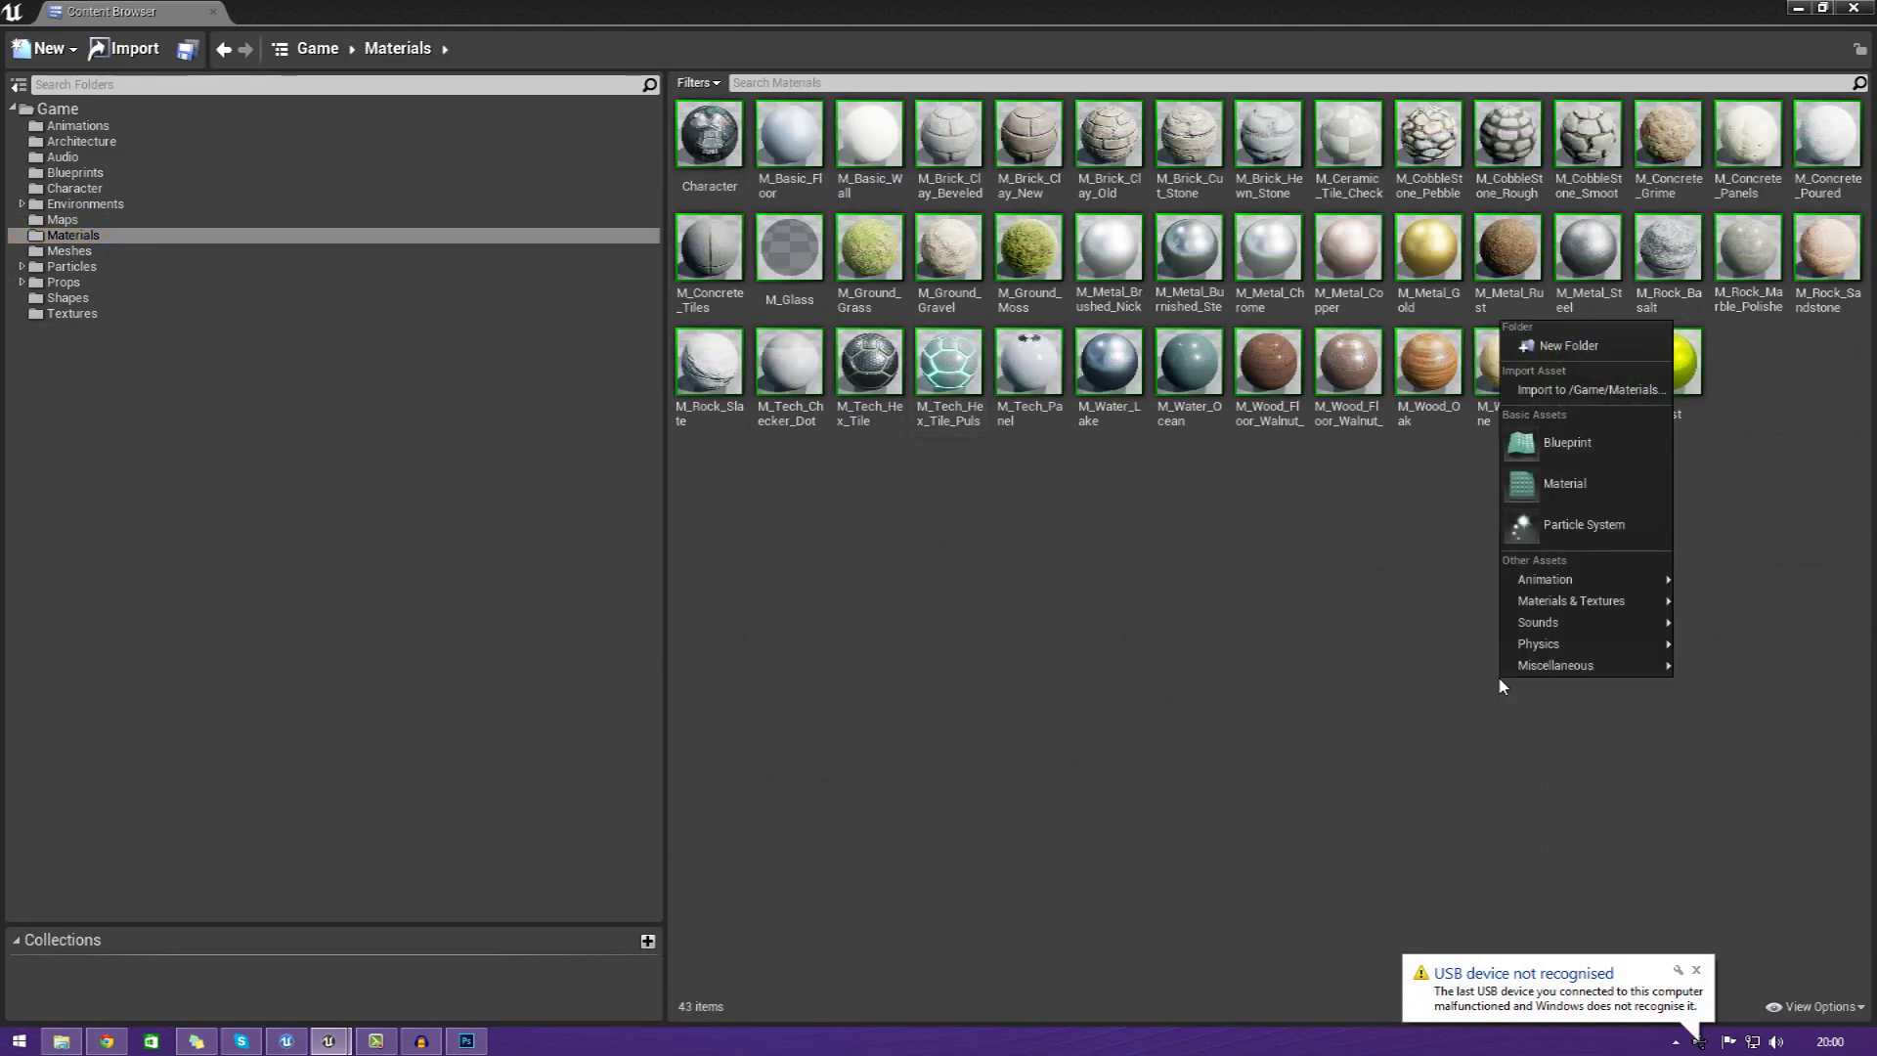
pyautogui.click(1568, 347)
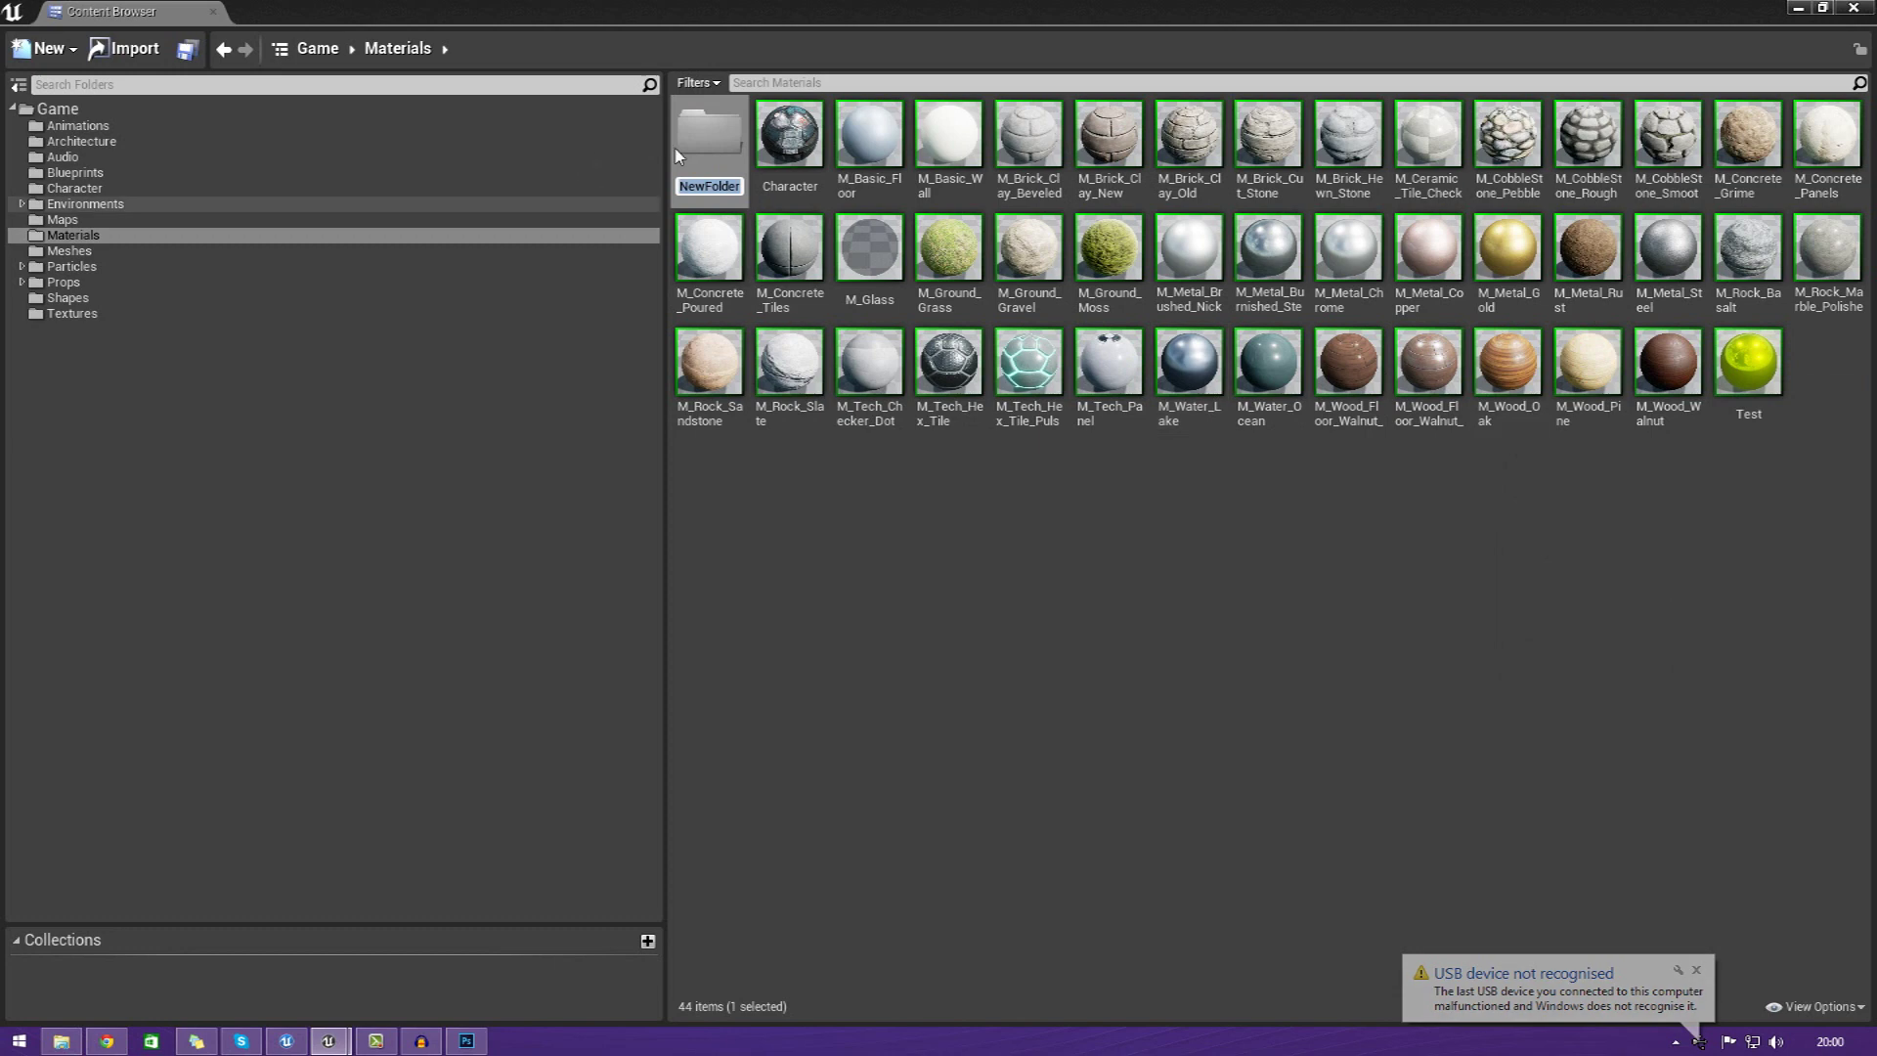
pyautogui.press('Return')
pyautogui.doubleClick(696, 175)
# - Import the testtexture_d image from the Desktop into Materials/NewFolder
pyautogui.rightClick(719, 168)
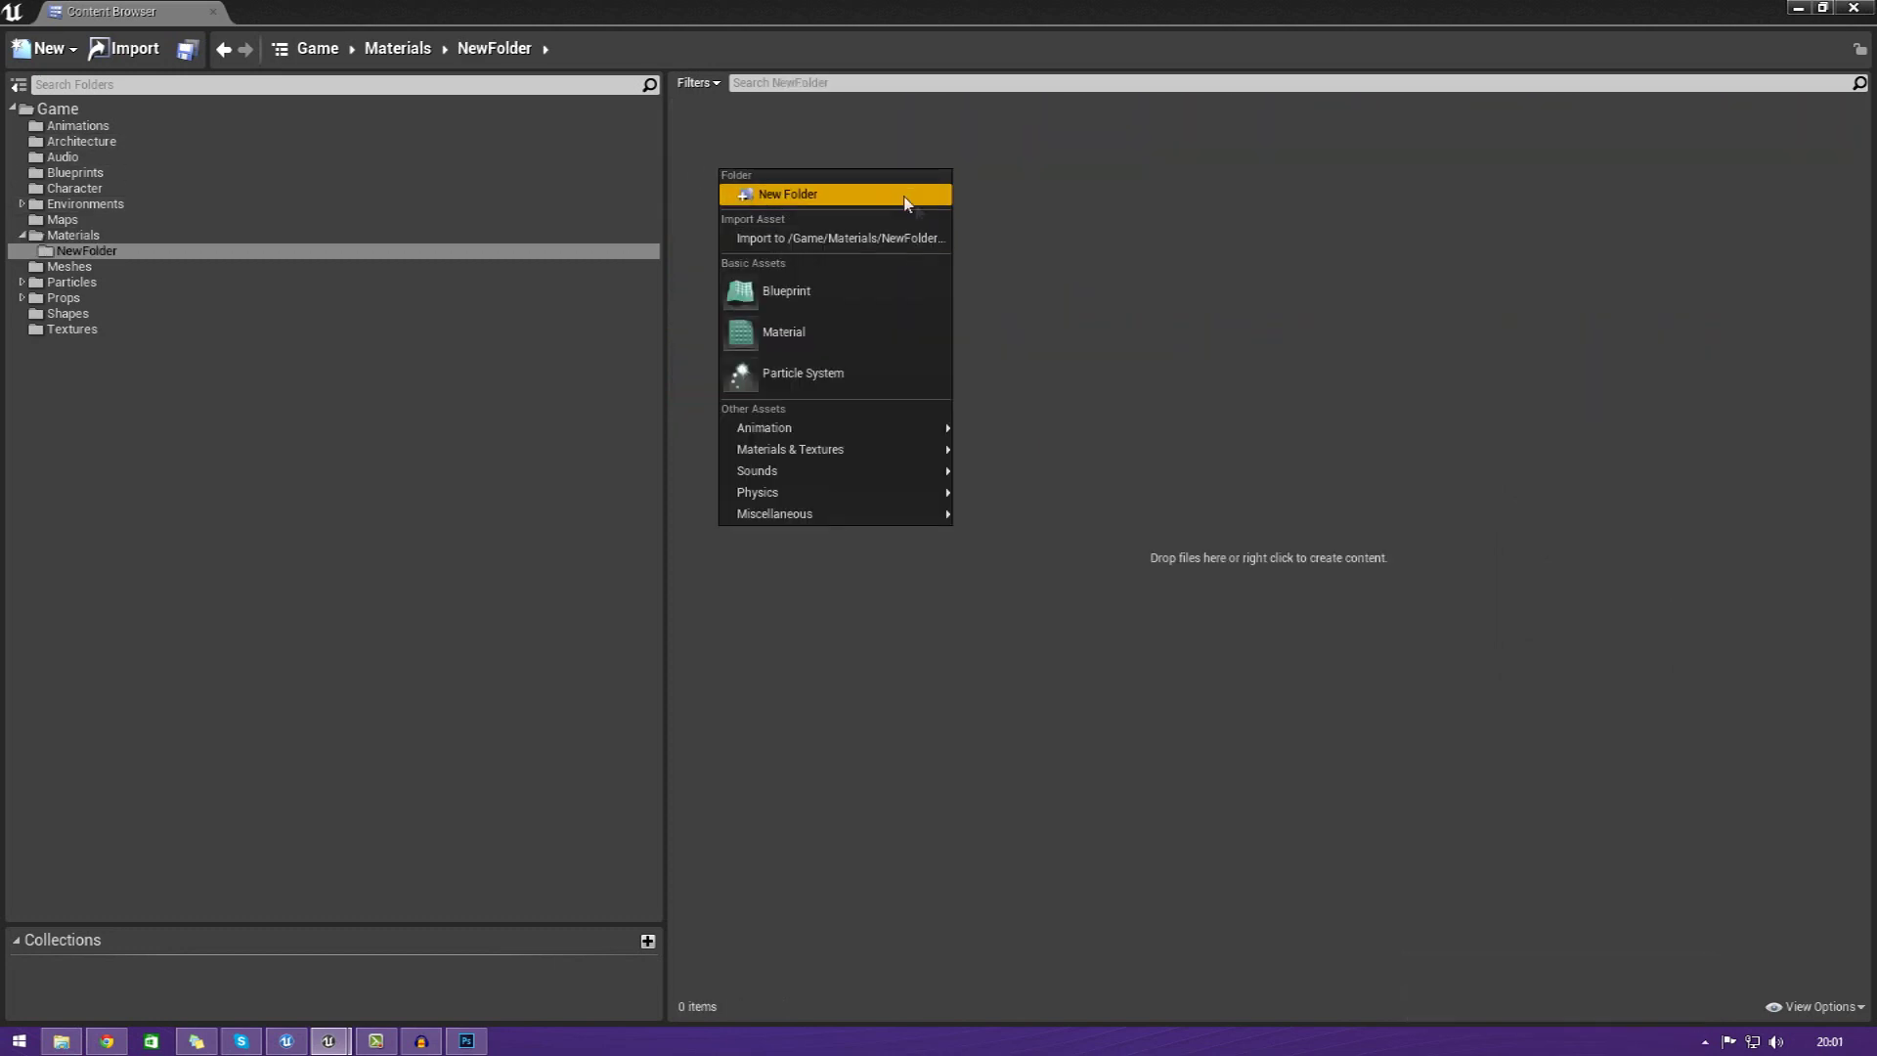
pyautogui.click(873, 244)
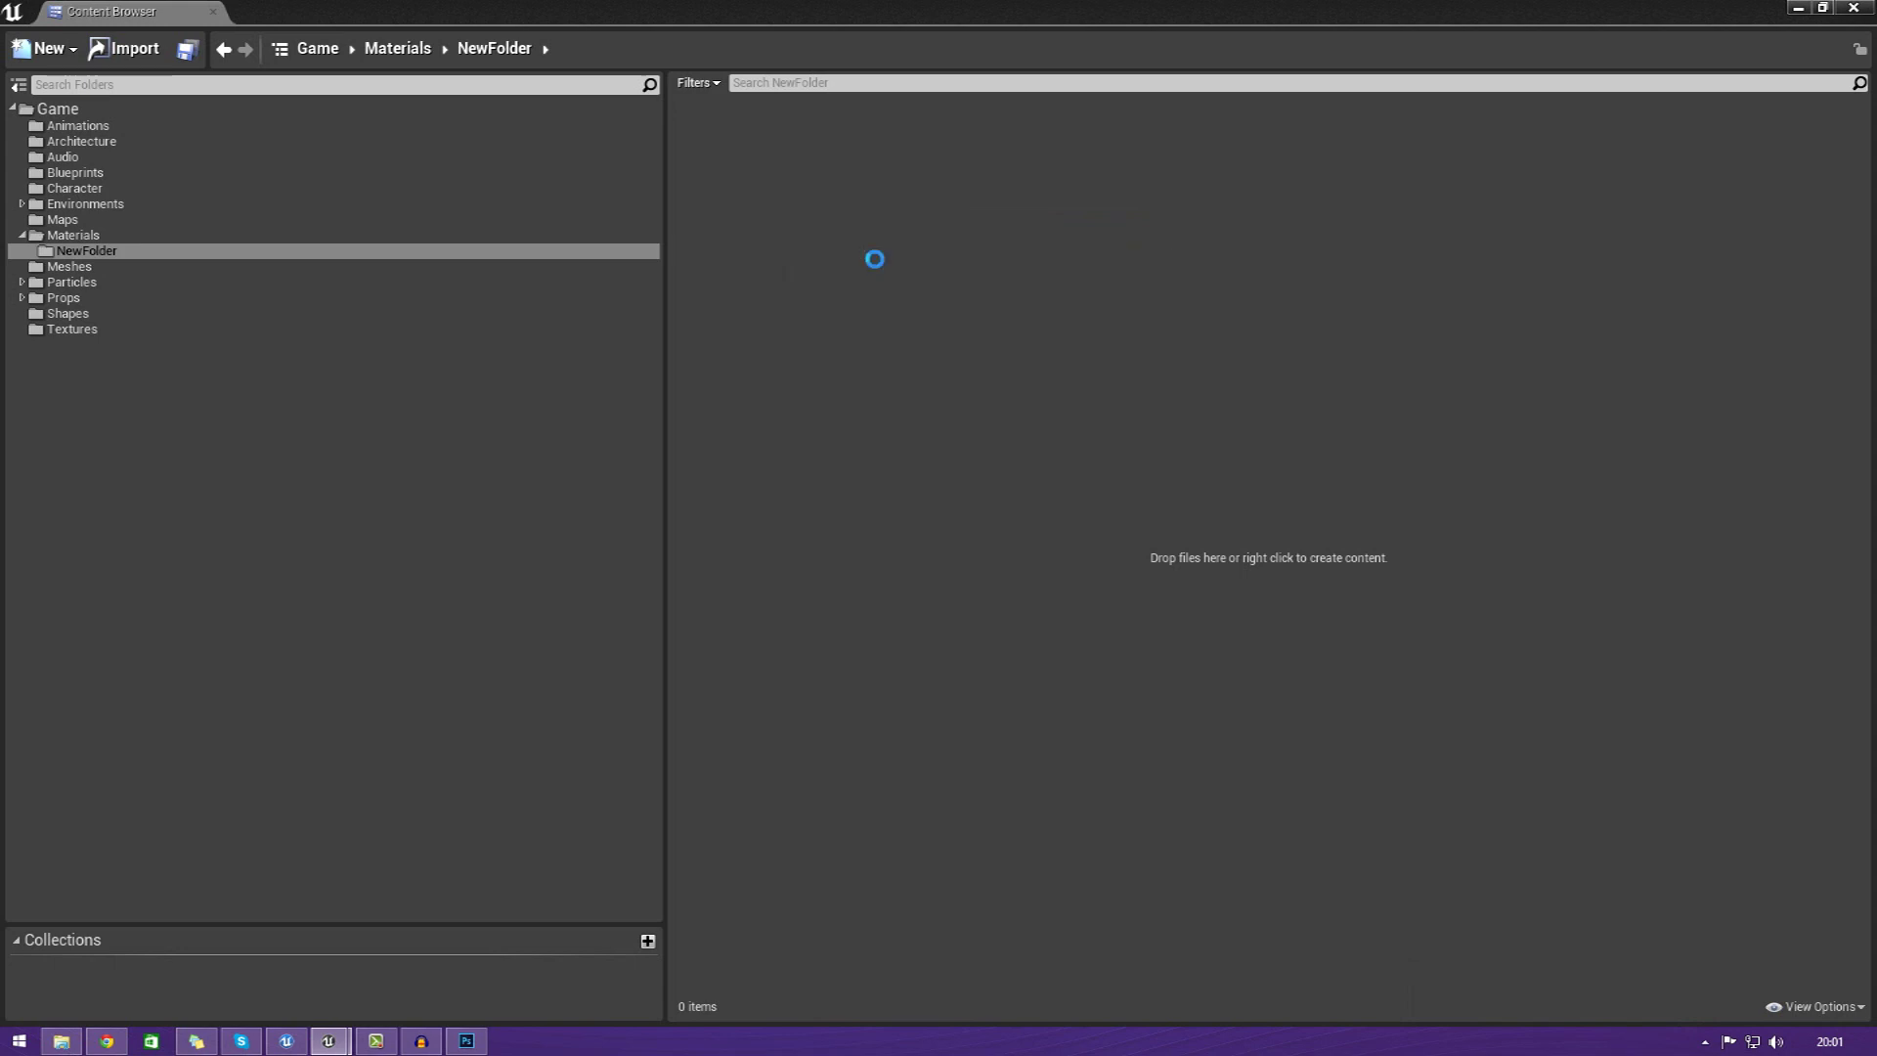
pyautogui.click(92, 168)
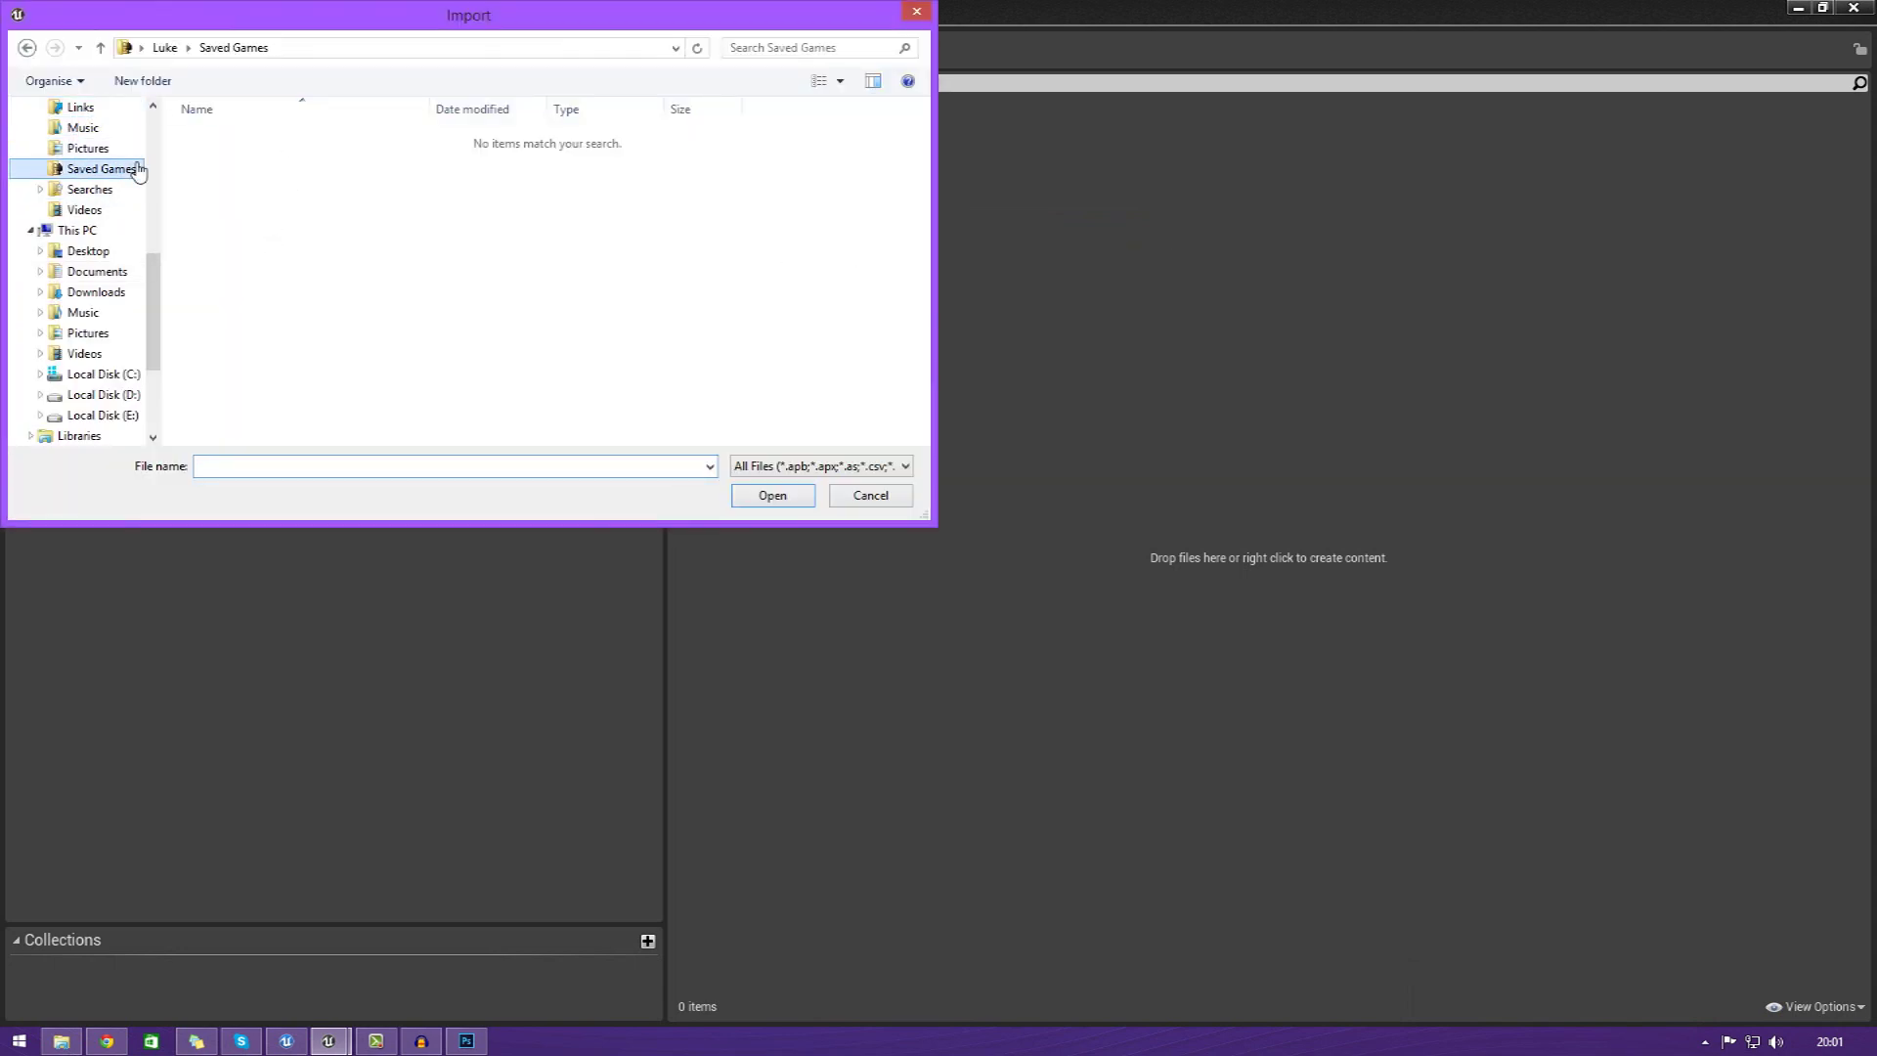
pyautogui.click(88, 230)
pyautogui.click(88, 271)
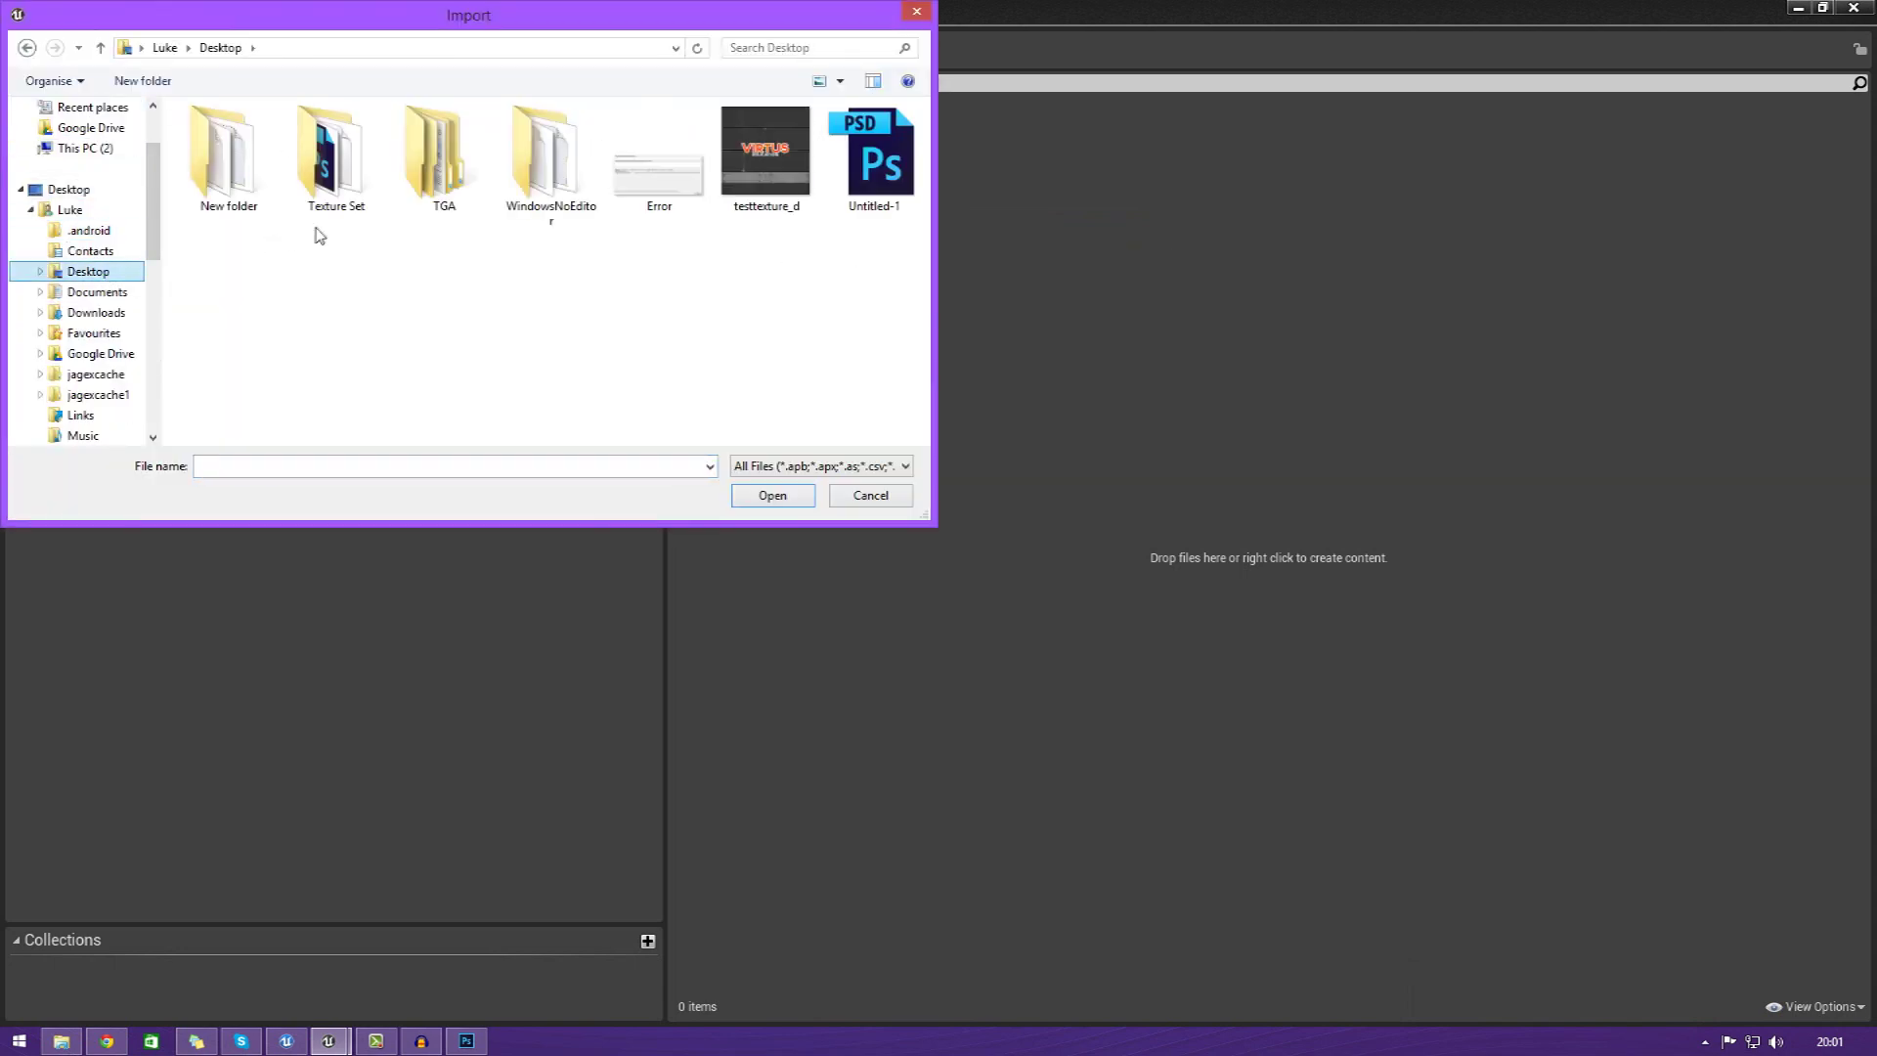
pyautogui.click(365, 207)
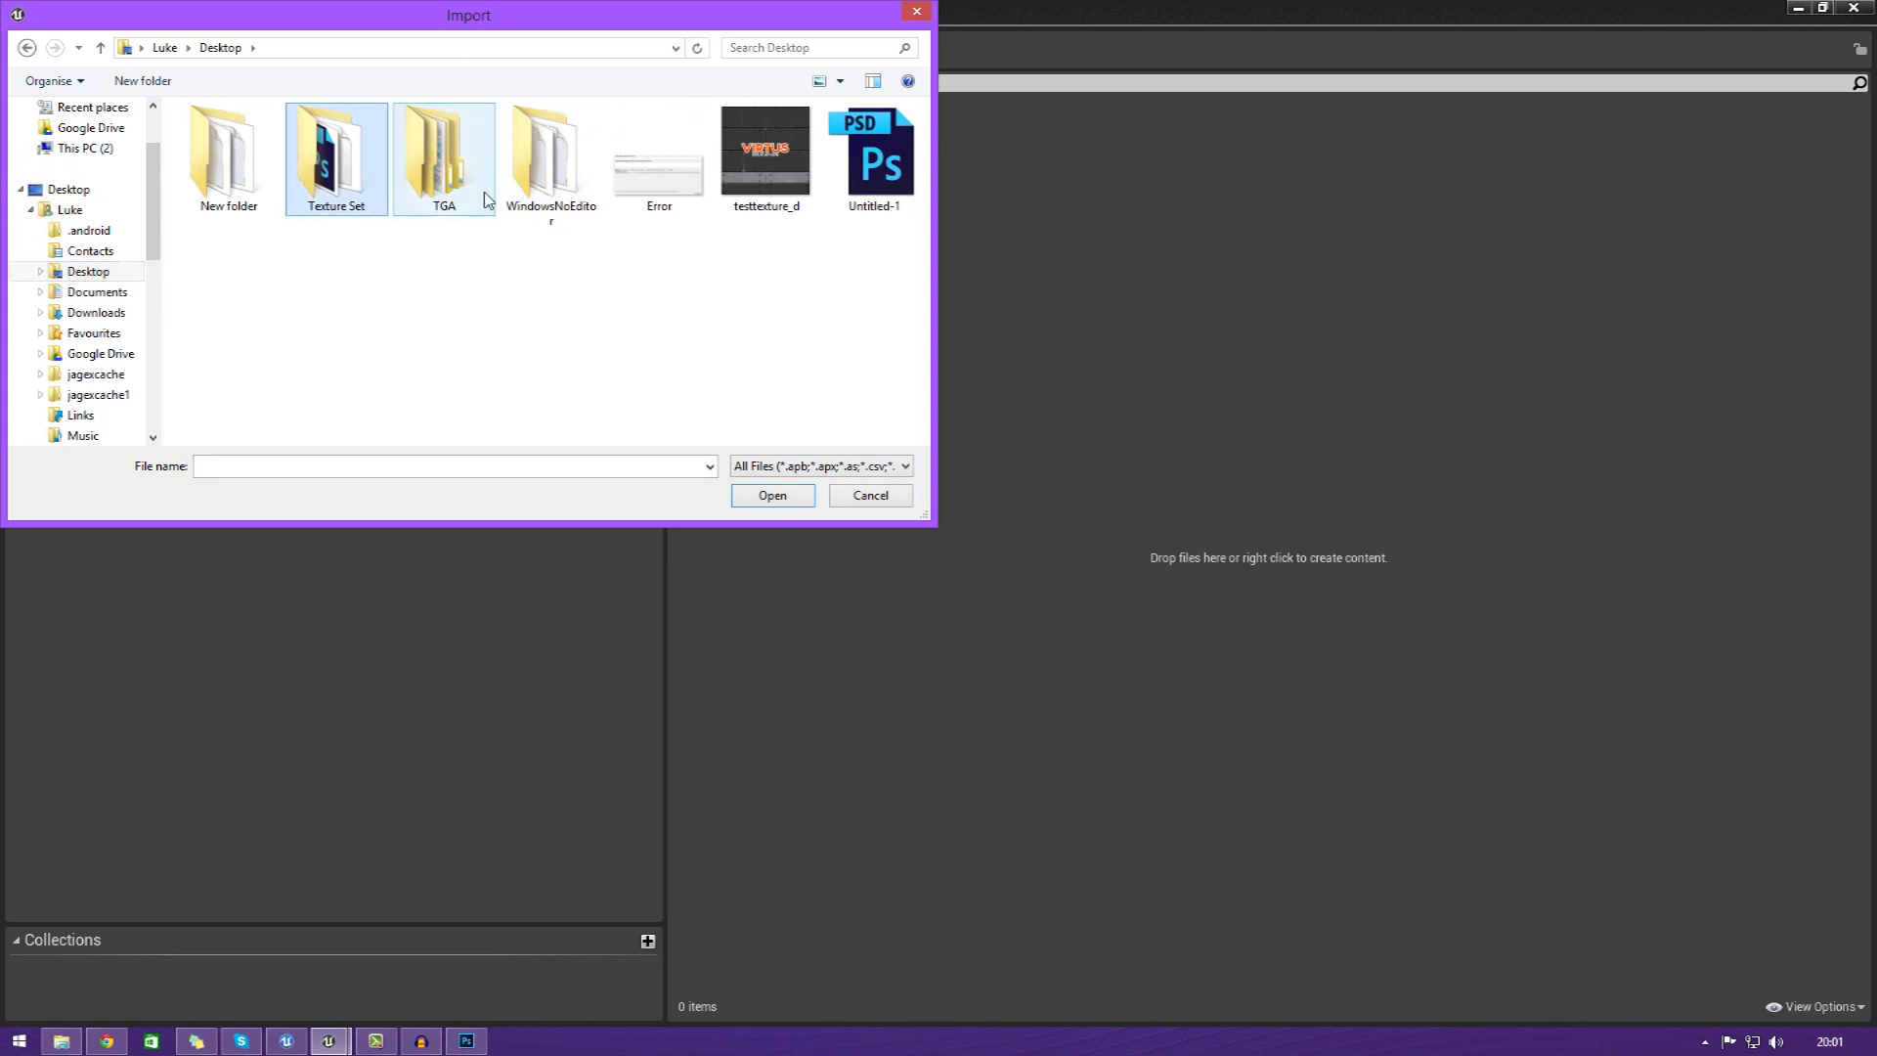
pyautogui.click(445, 171)
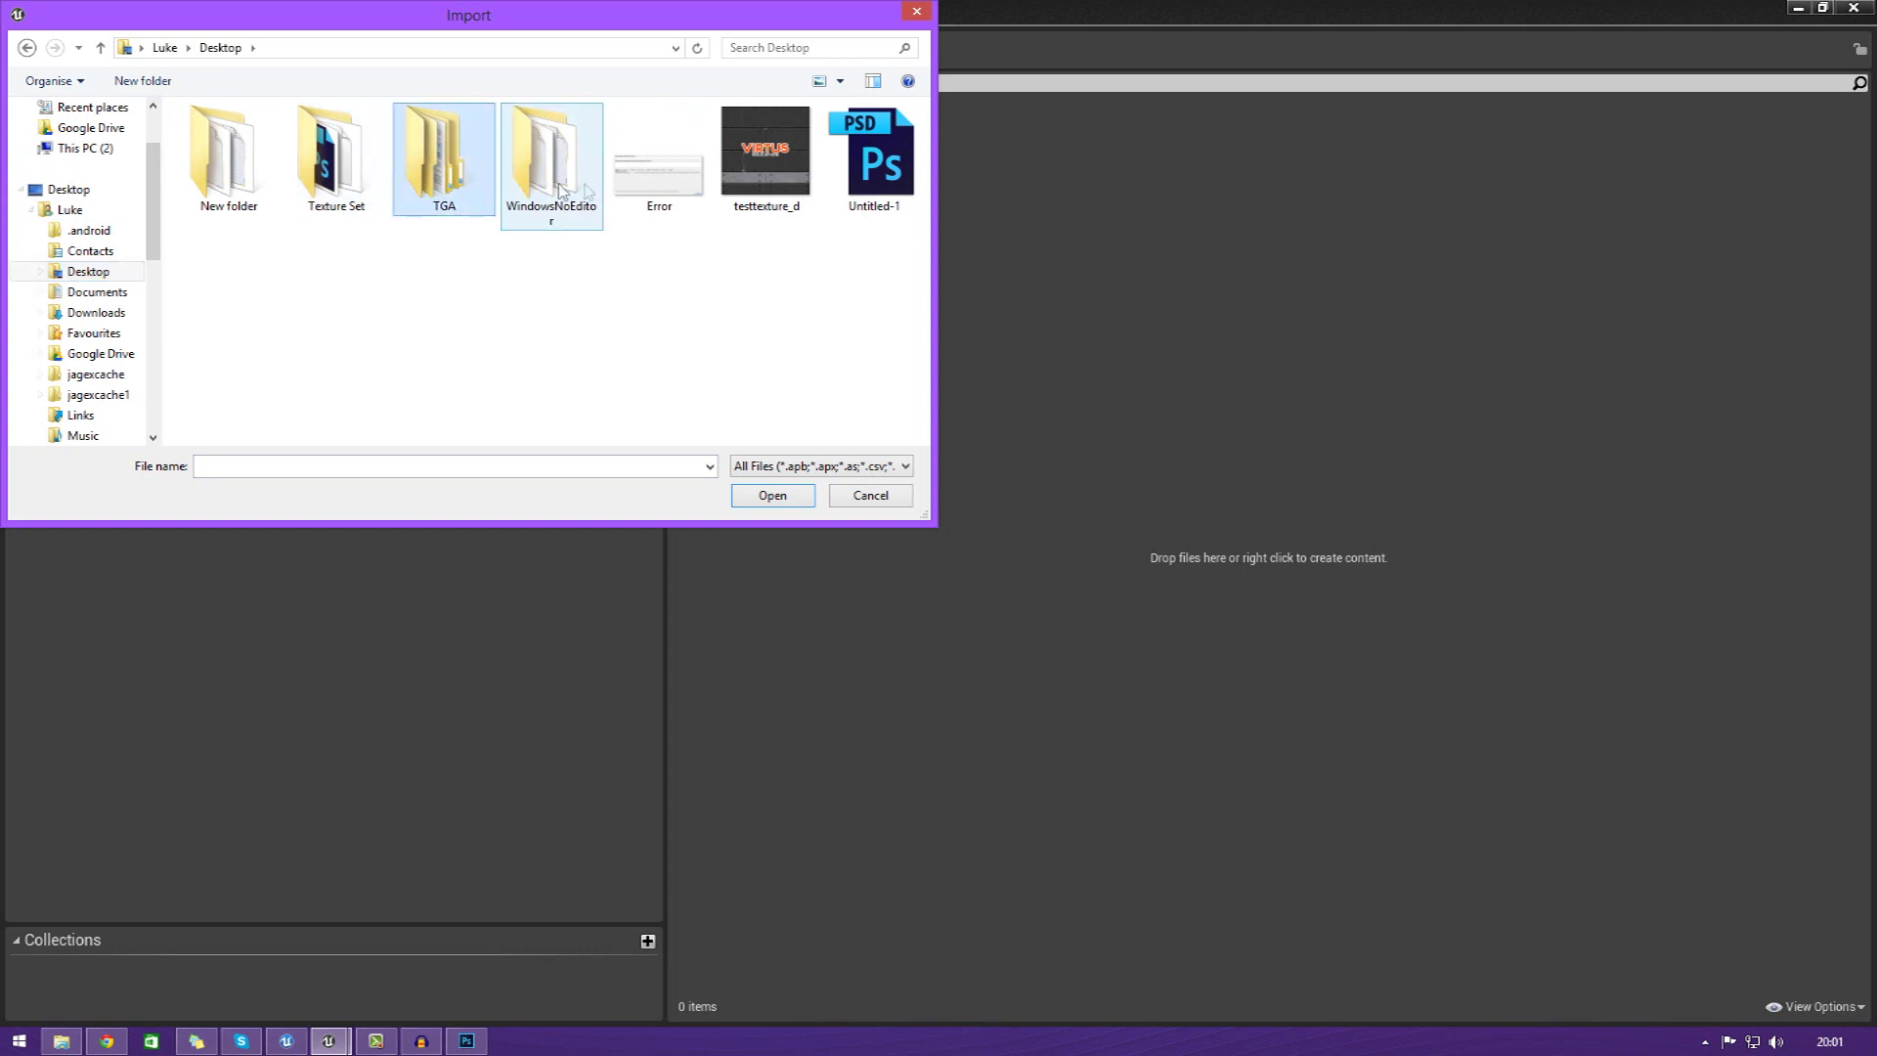
pyautogui.doubleClick(764, 192)
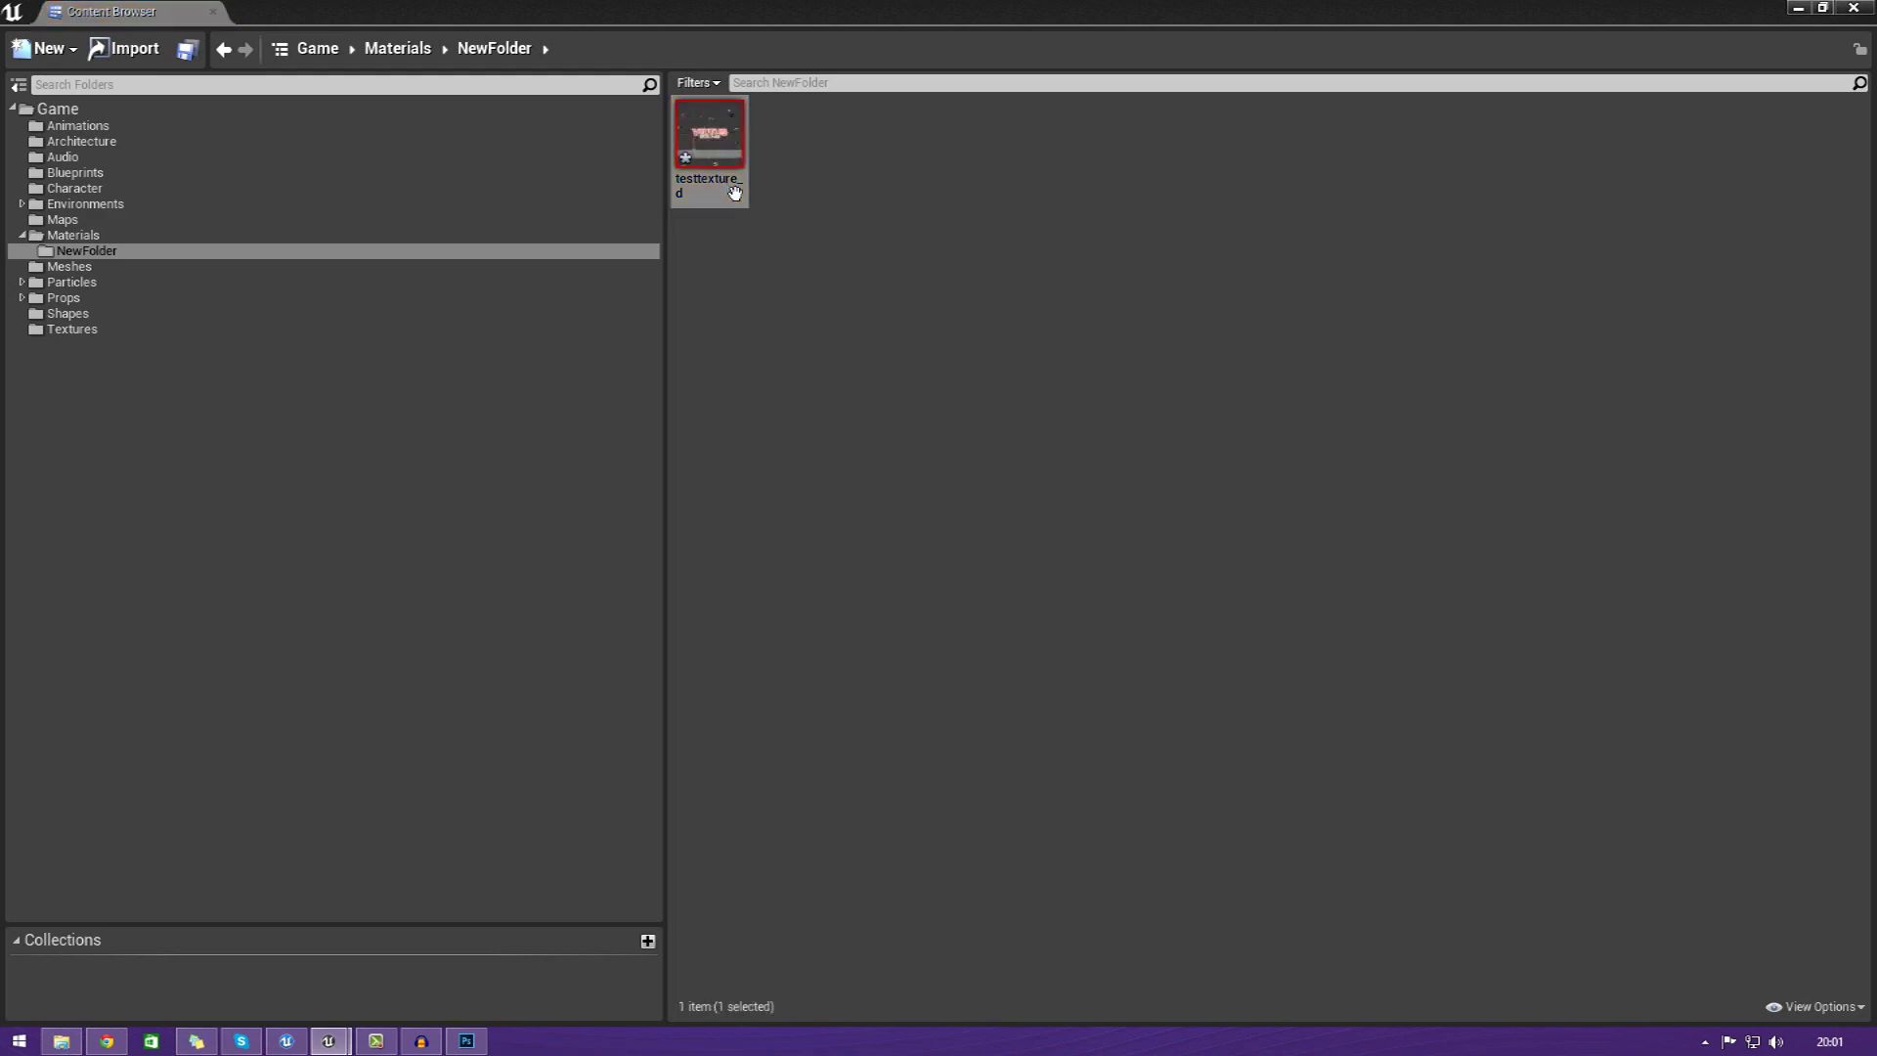
# - Open the imported testtexture_d in the texture editor and examine its image and properties
pyautogui.moveTo(758, 174)
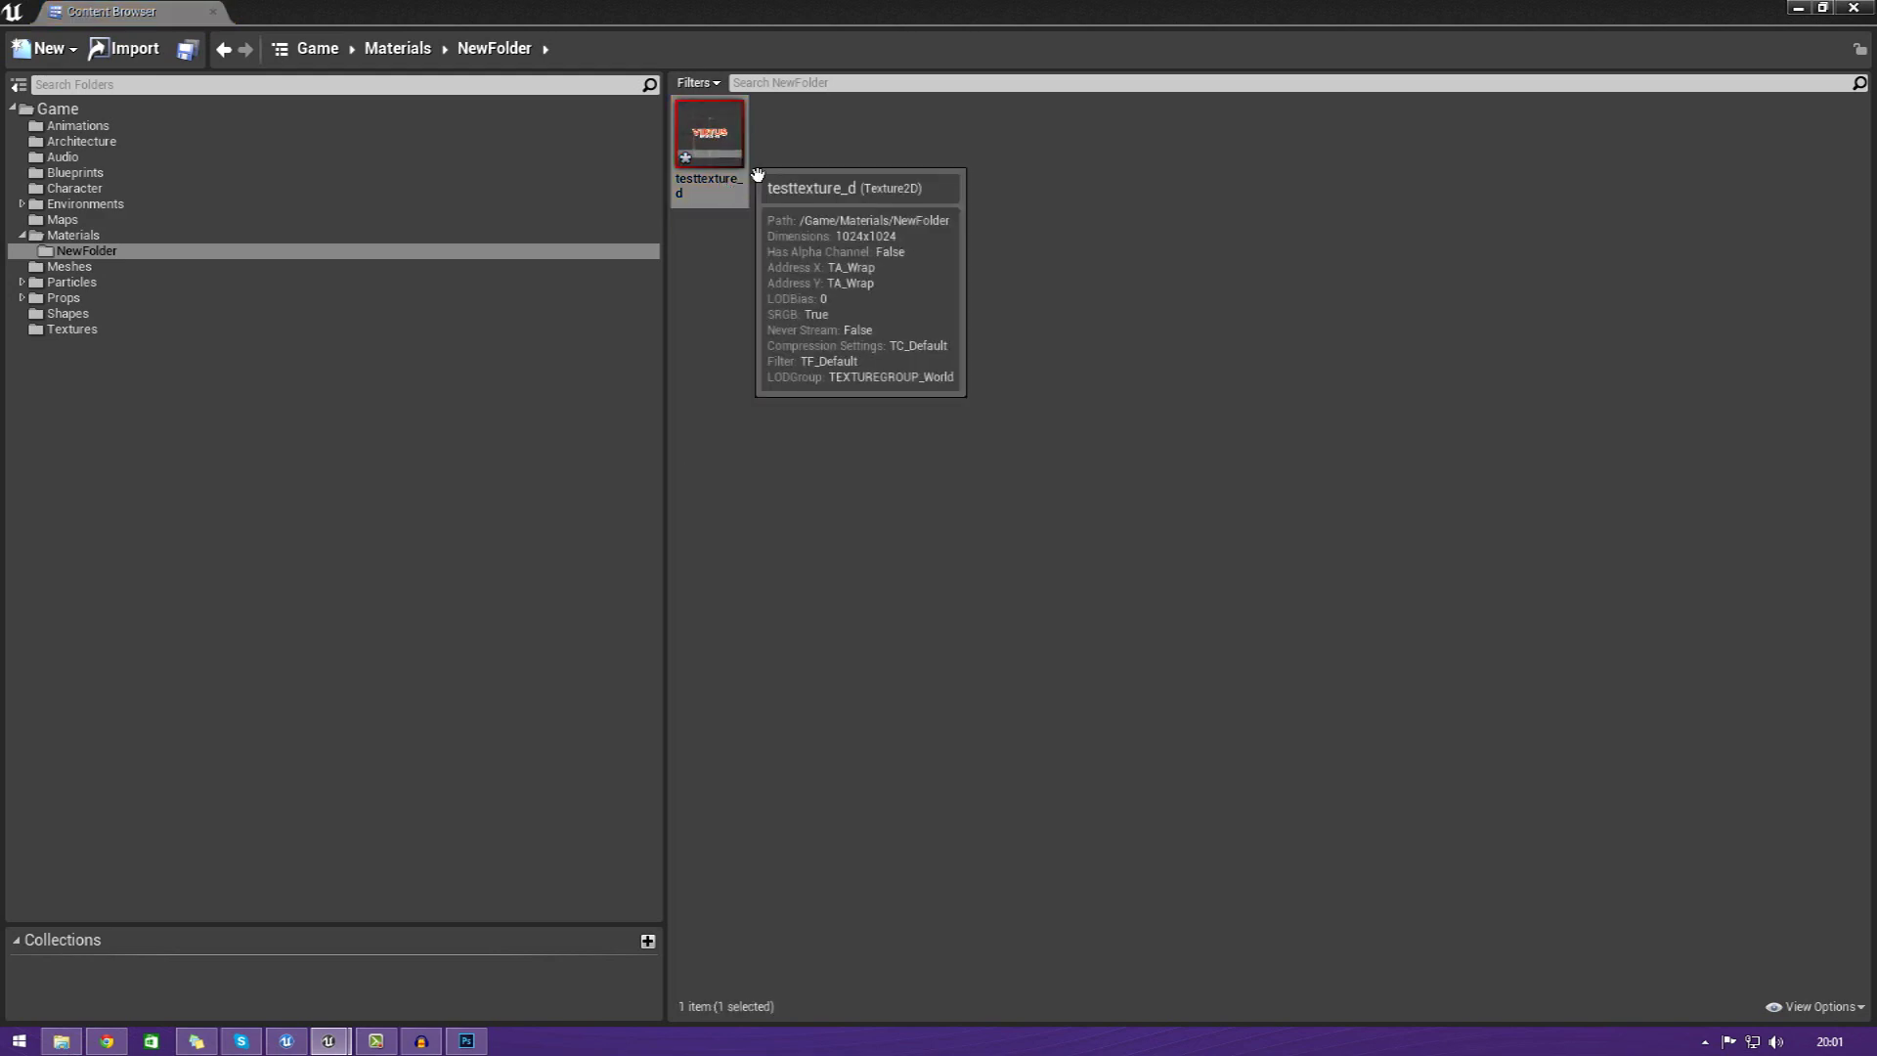
pyautogui.moveTo(939, 12); pyautogui.dragTo(1240, 173)
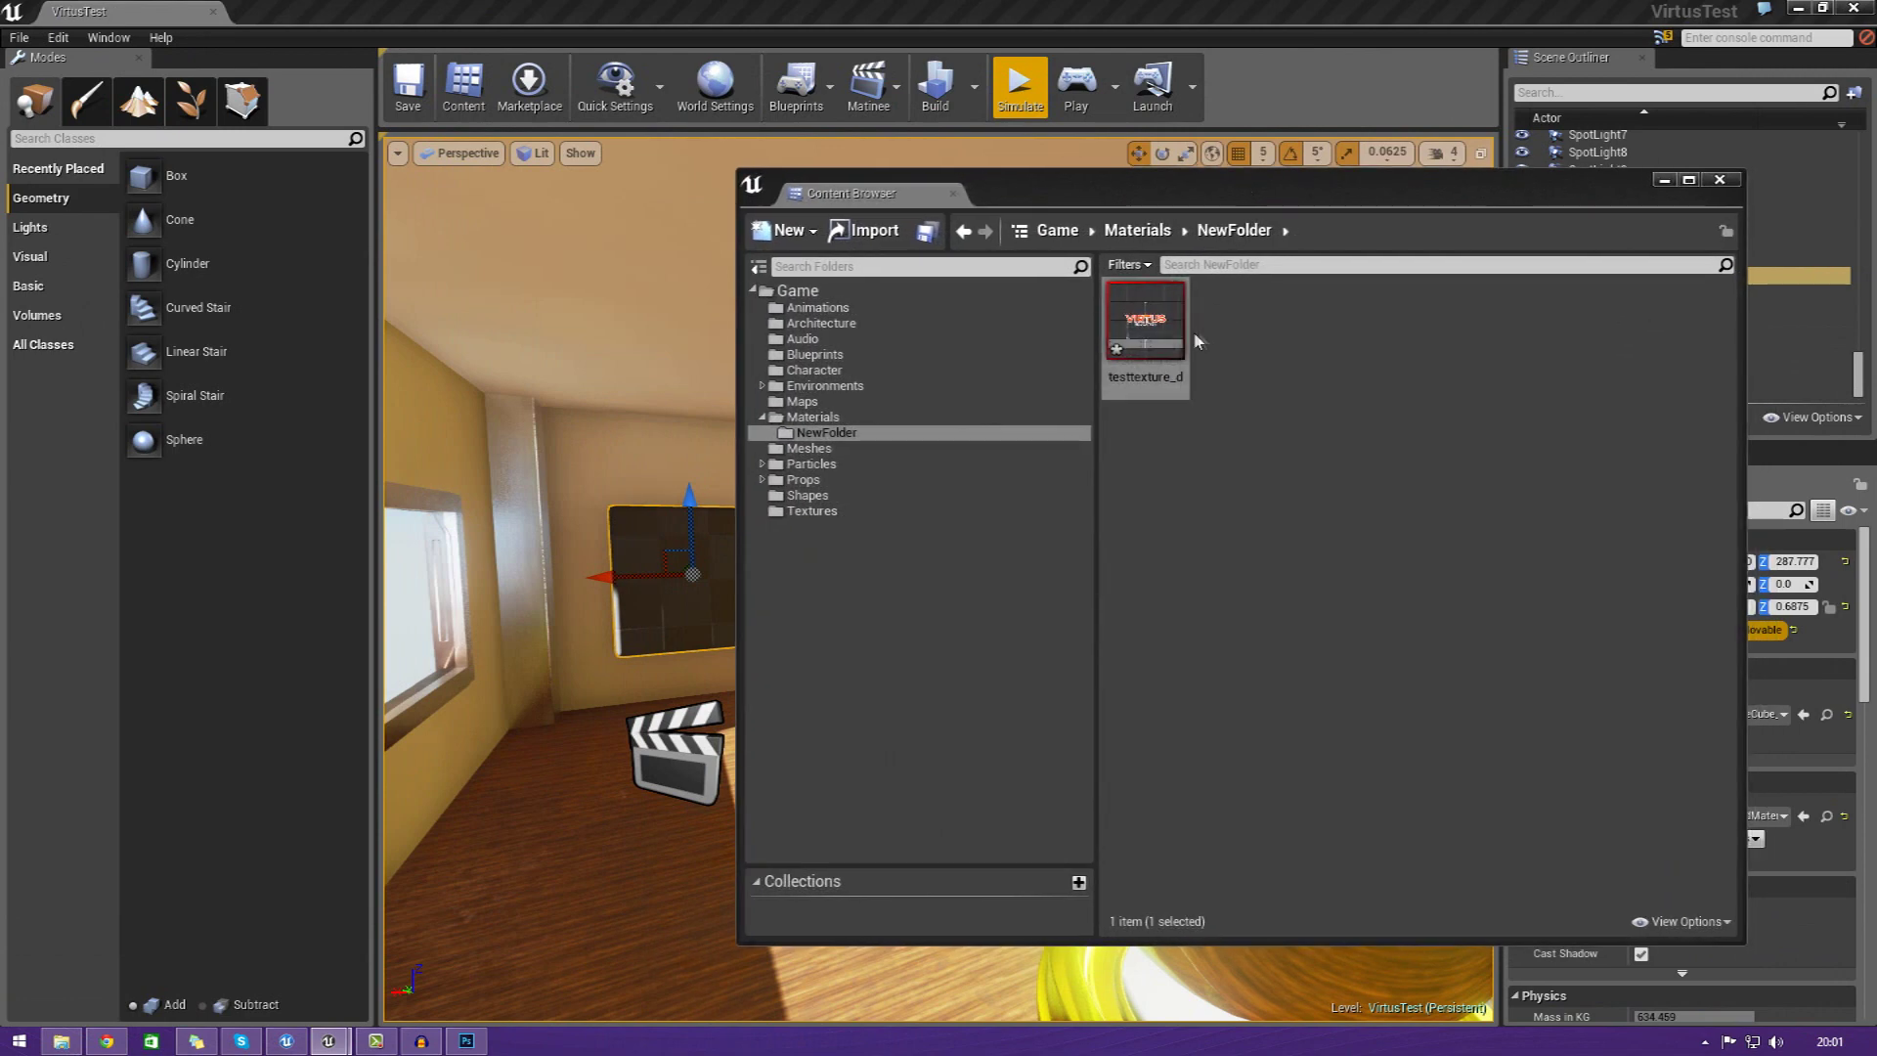
pyautogui.moveTo(1199, 350)
pyautogui.doubleClick(1158, 362)
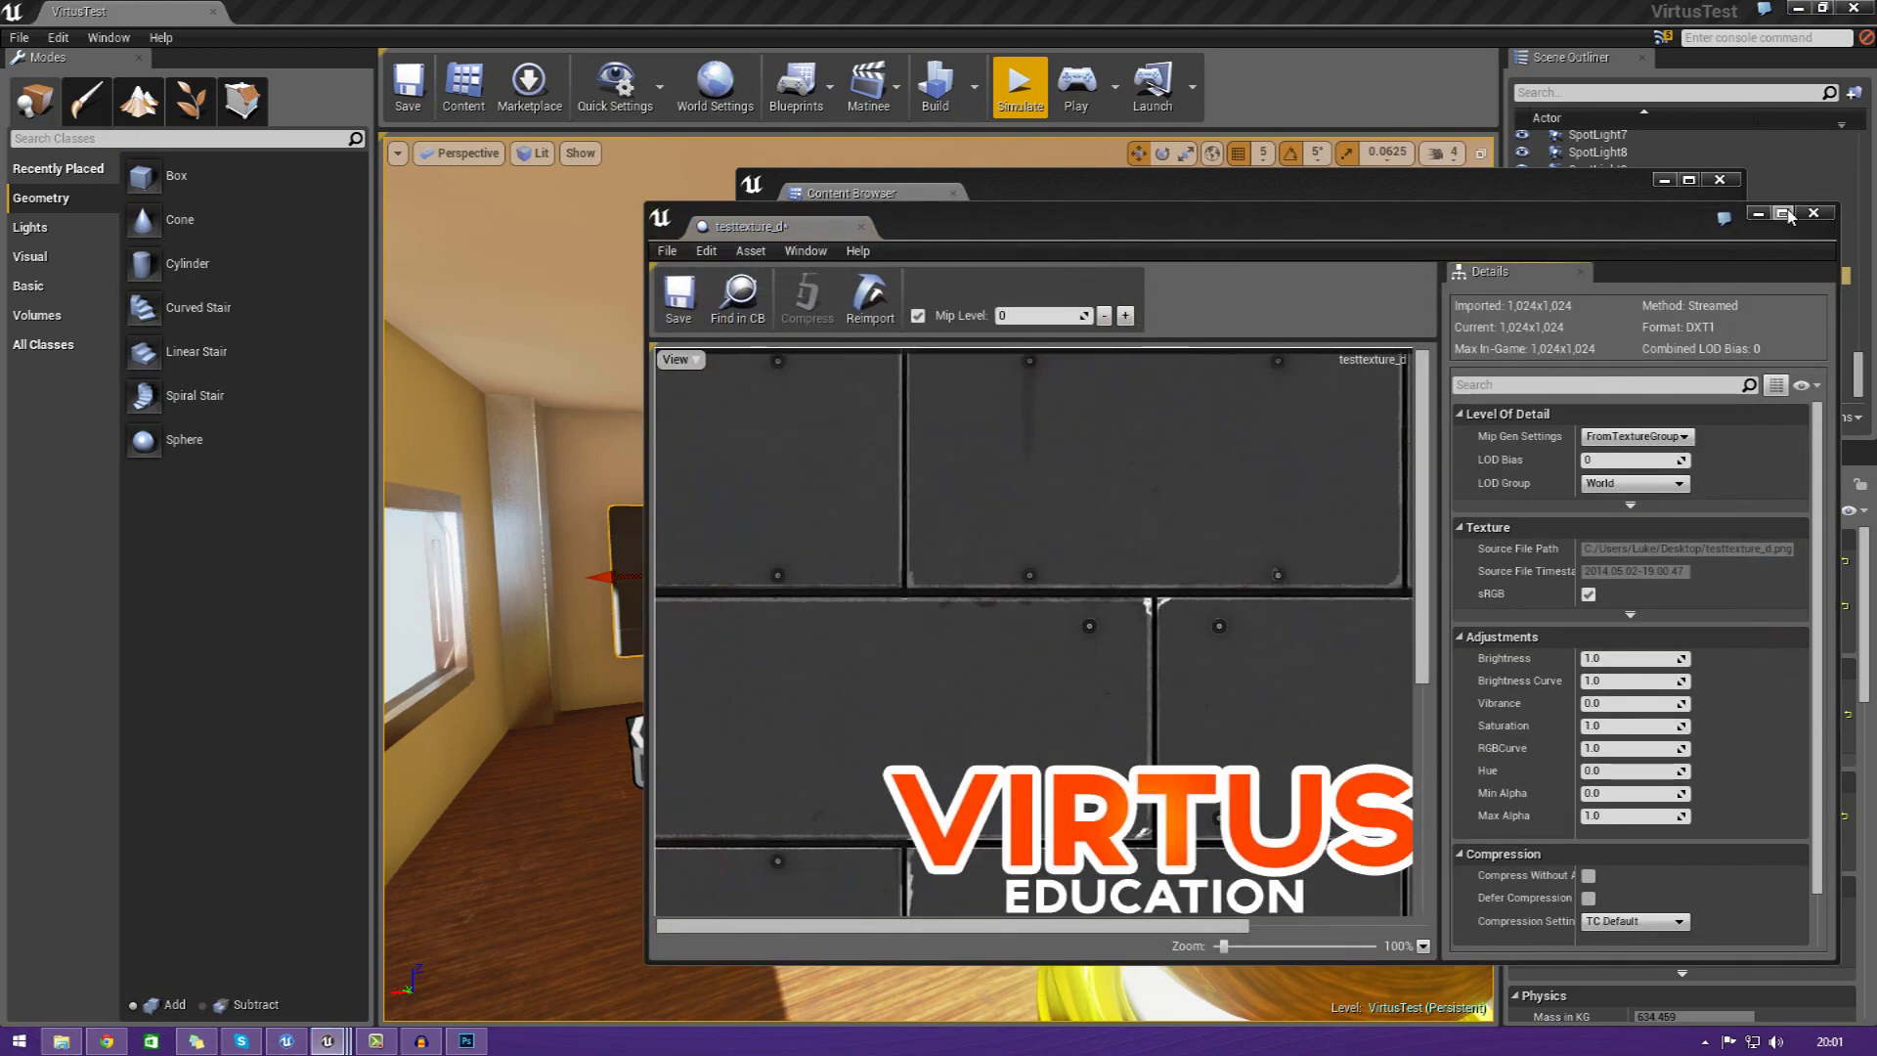
pyautogui.click(1785, 213)
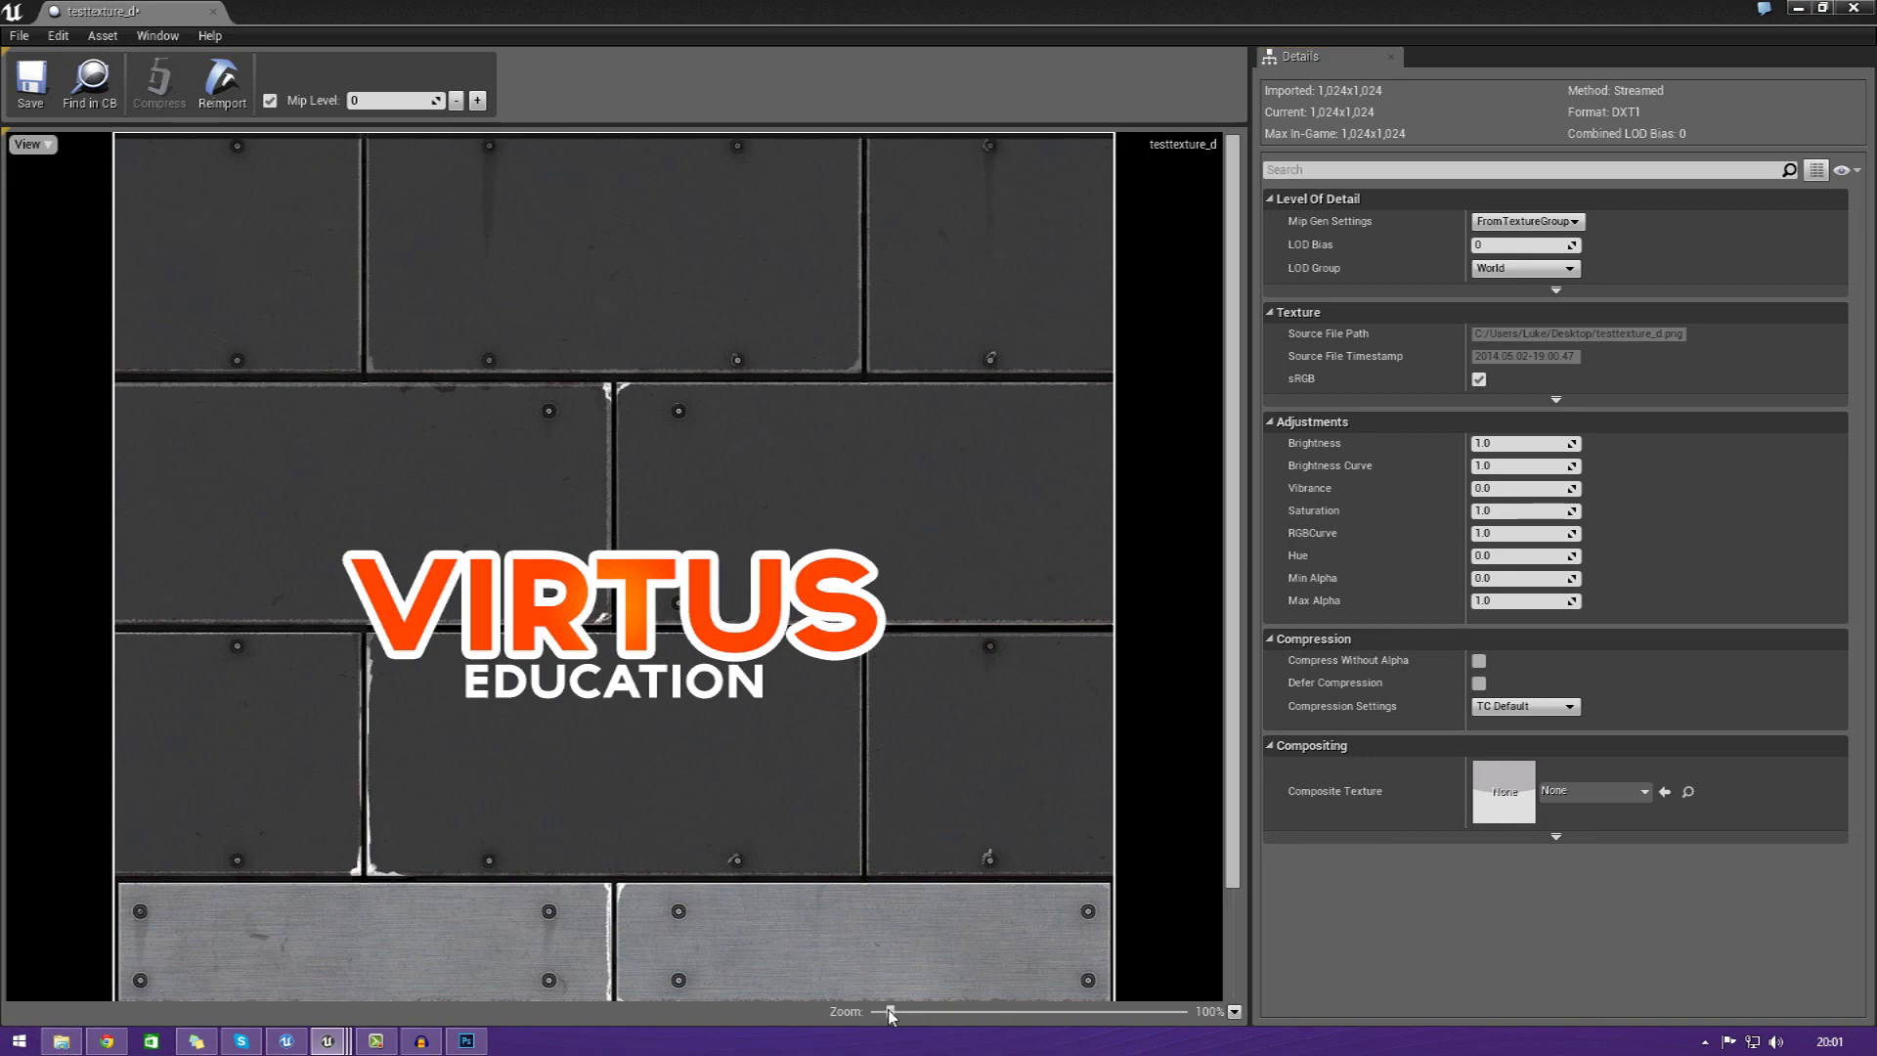
pyautogui.moveTo(889, 1014); pyautogui.dragTo(916, 1015)
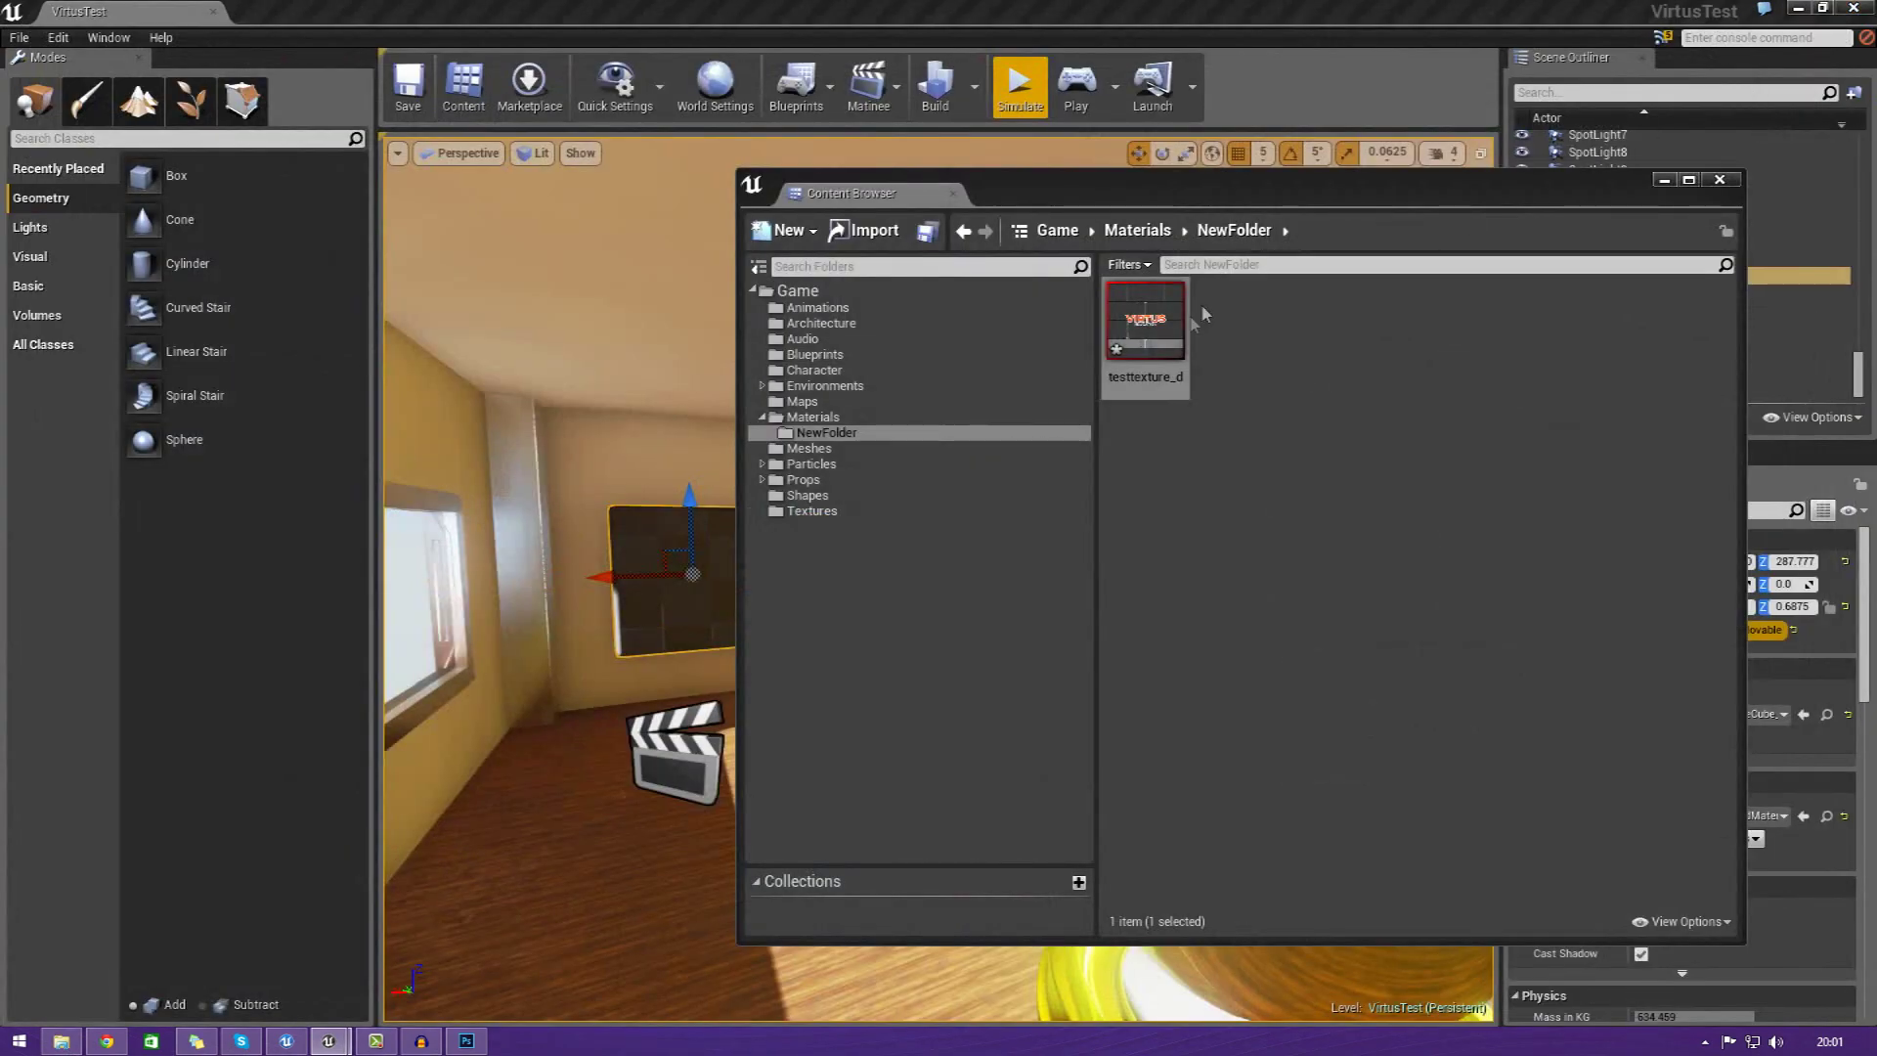
# - Create a material from the testtexture_d texture, named testtexture_d_Mat
pyautogui.rightClick(1191, 323)
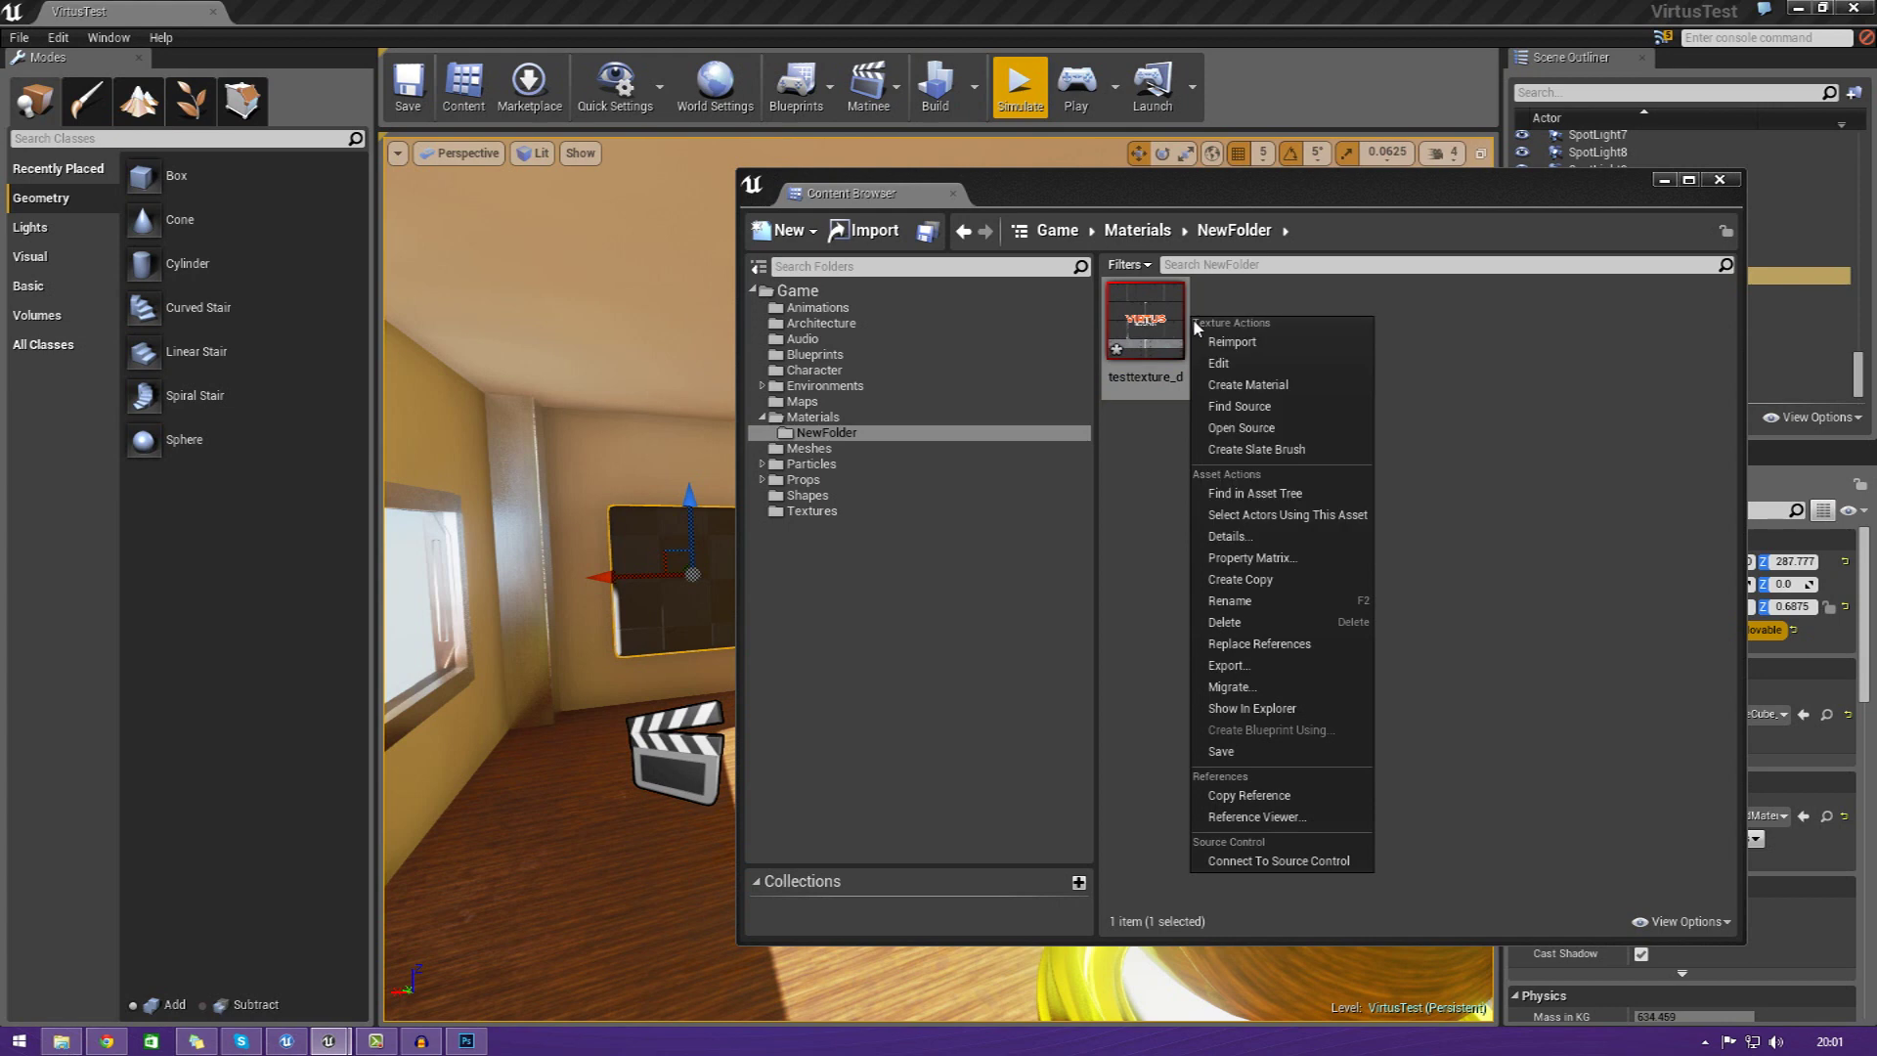
pyautogui.click(1241, 384)
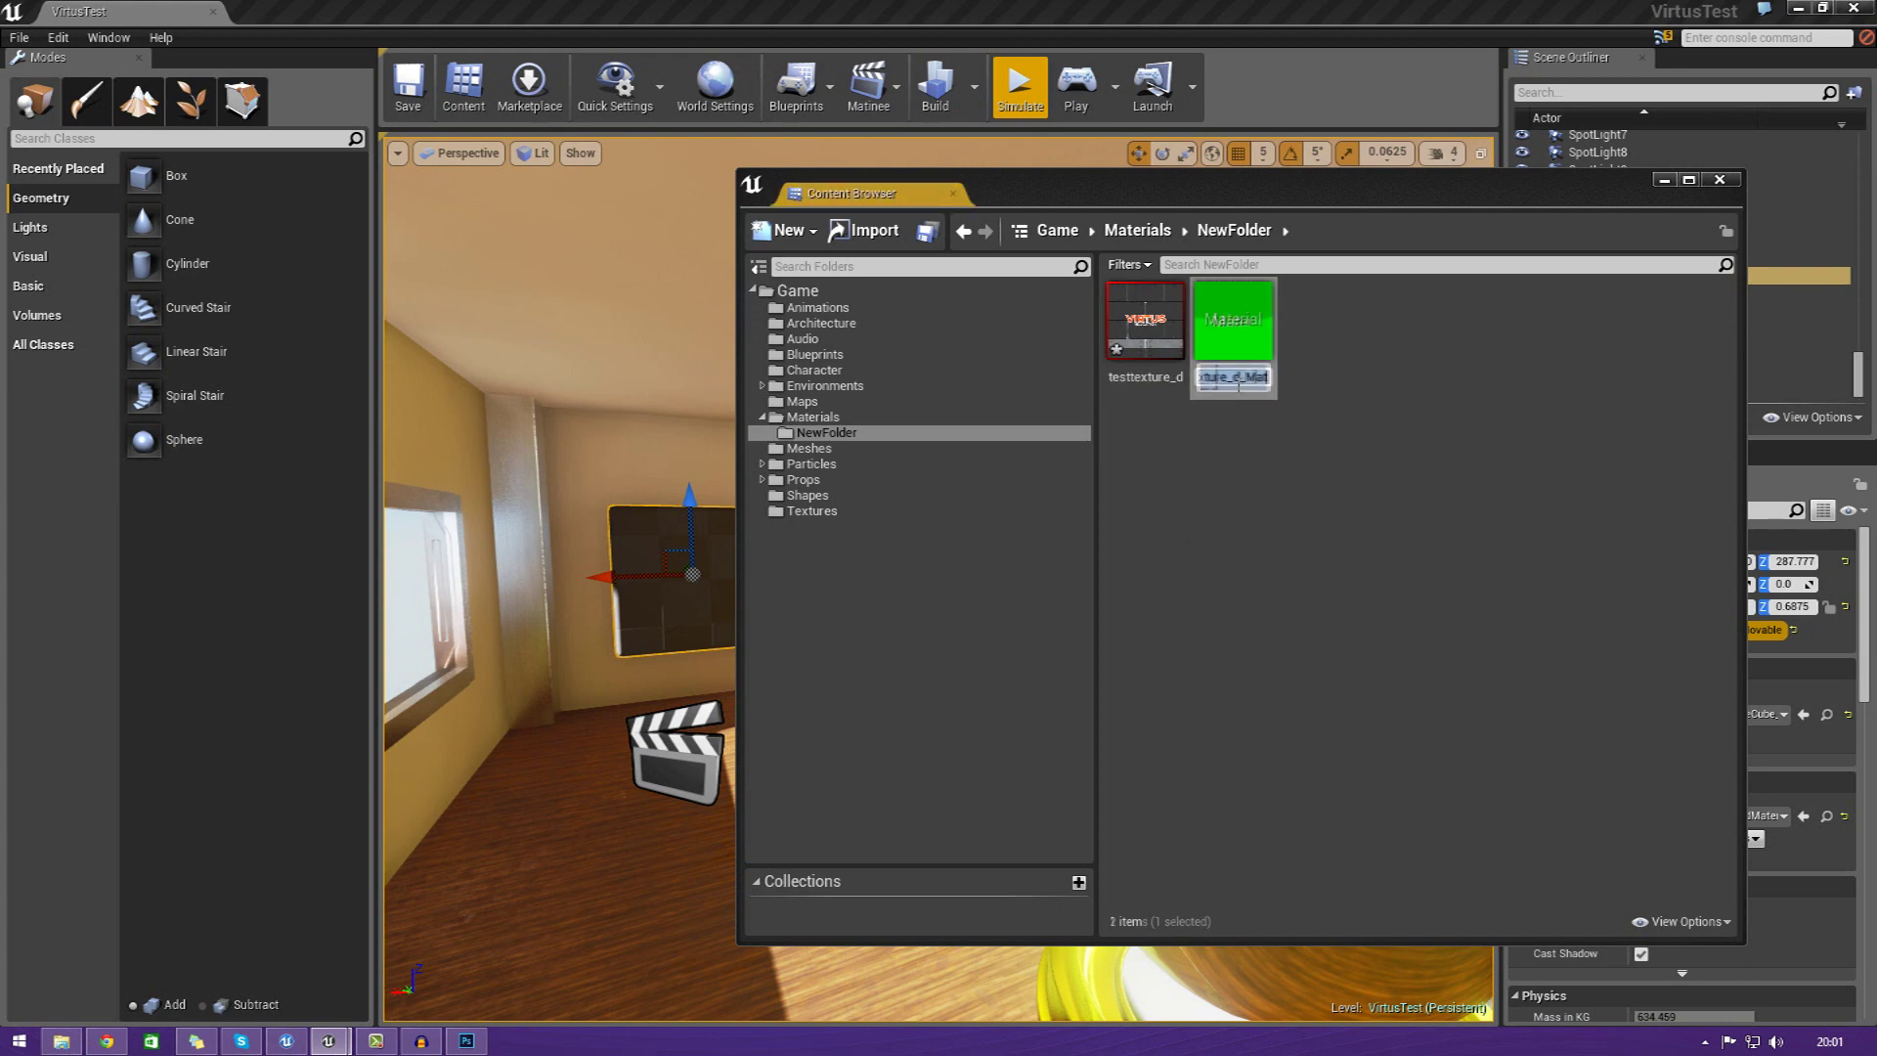
pyautogui.press('Return')
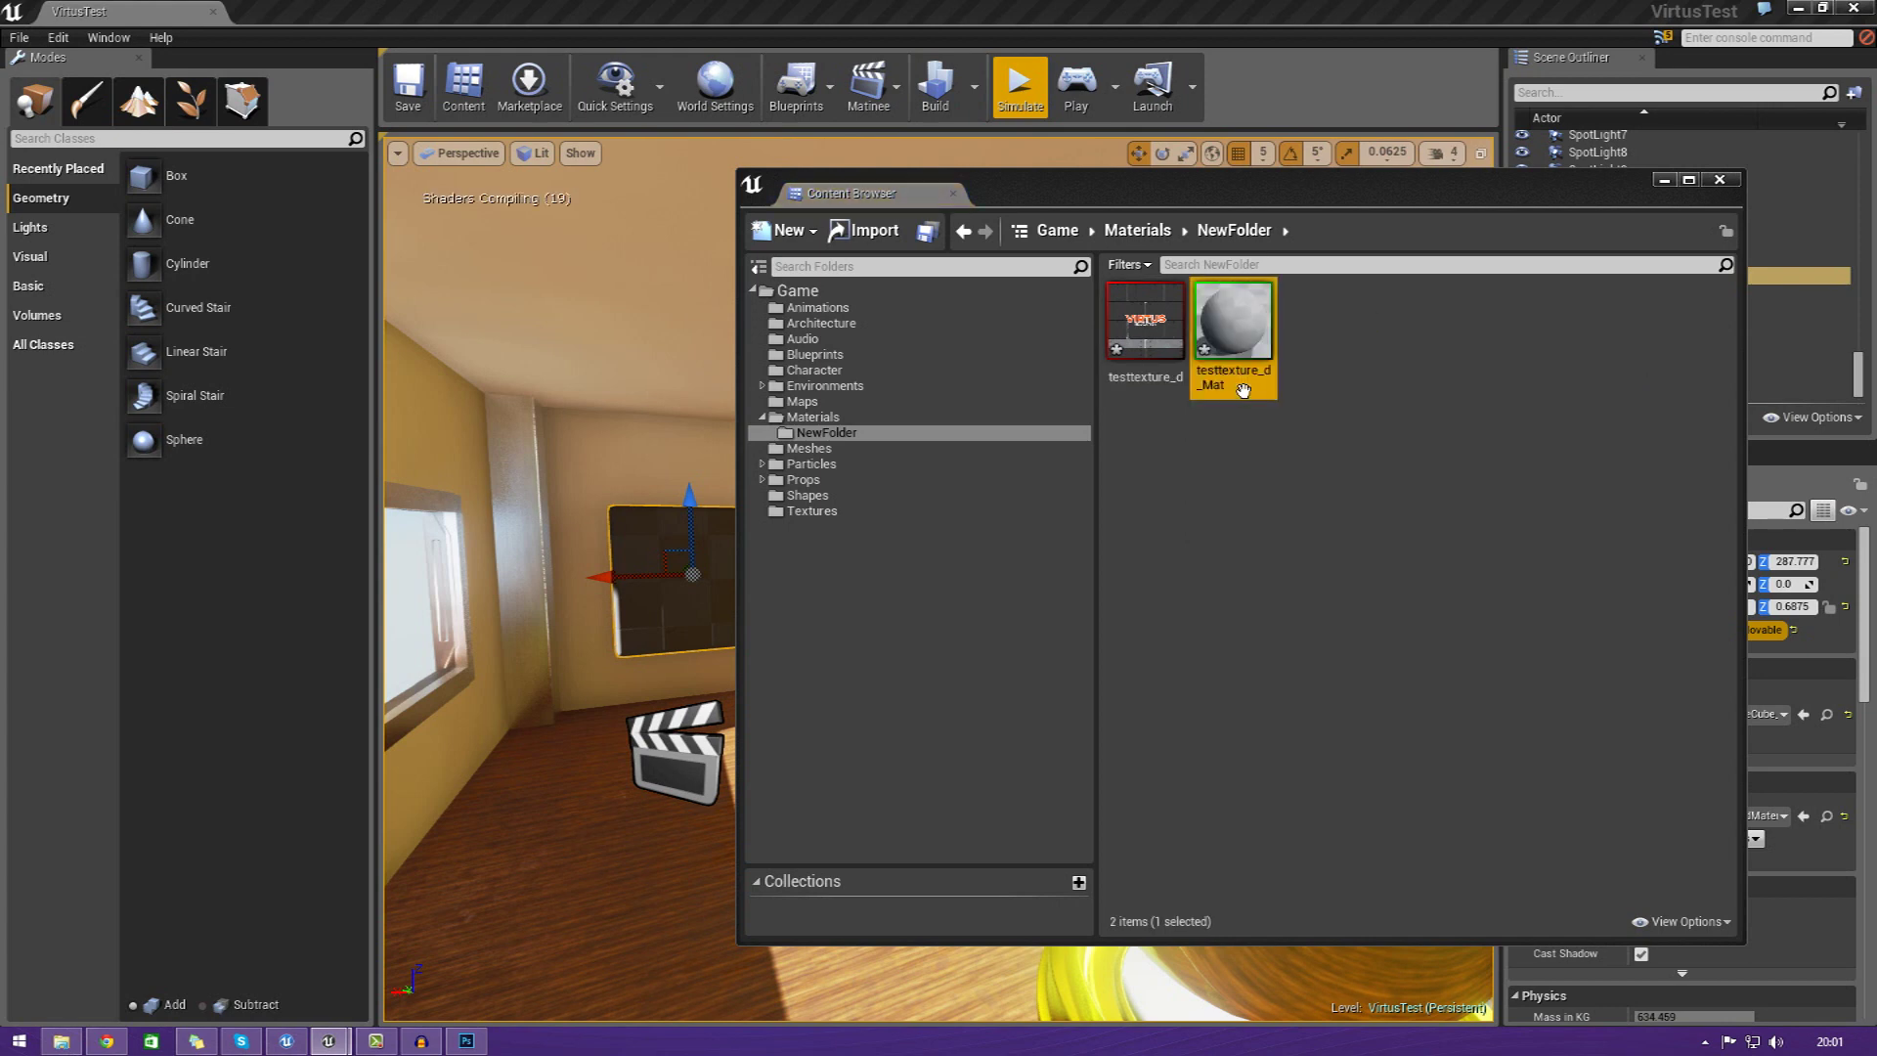
# - Open testtexture_d_Mat in the material editor and move the Texture Sample node clear of the material's main node
pyautogui.doubleClick(1228, 373)
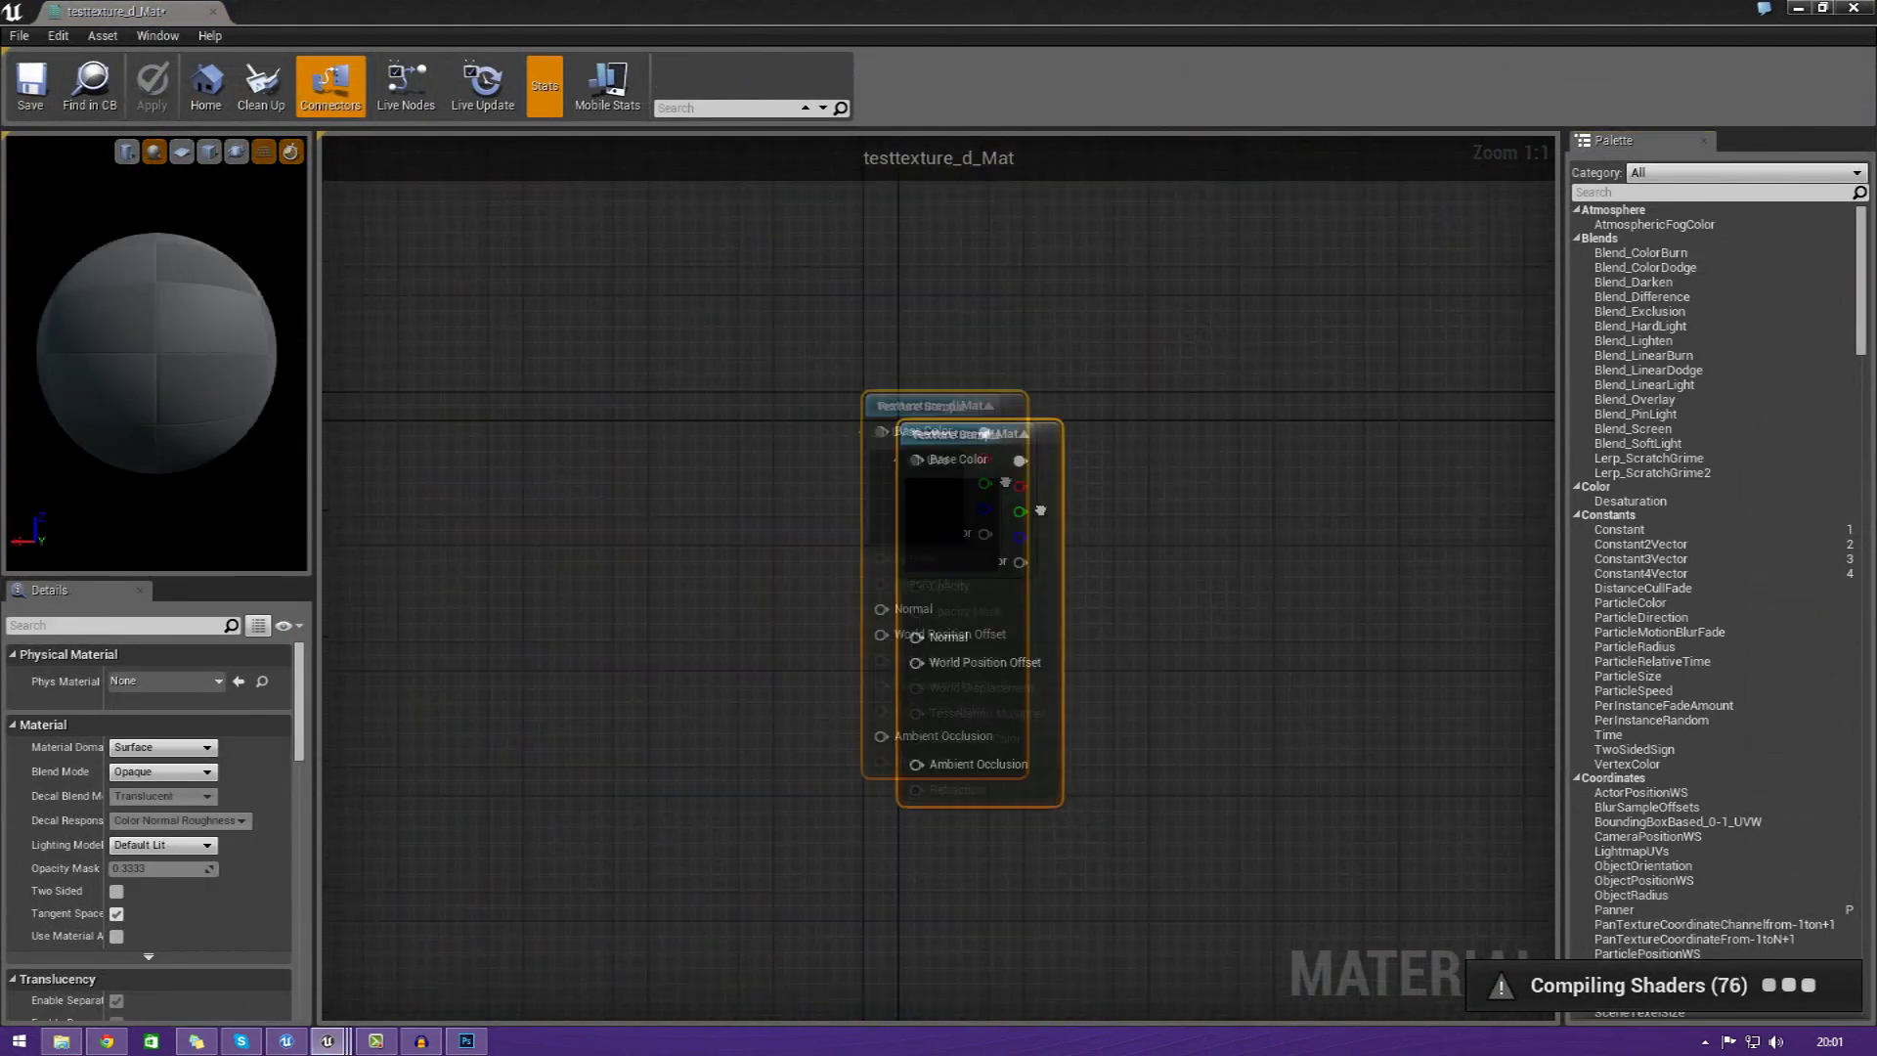
pyautogui.moveTo(1170, 687); pyautogui.dragTo(700, 499)
pyautogui.moveTo(1123, 435); pyautogui.dragTo(1139, 647, button='right')
pyautogui.moveTo(1152, 731); pyautogui.dragTo(1195, 623, button='right')
pyautogui.moveTo(732, 564); pyautogui.dragTo(707, 466)
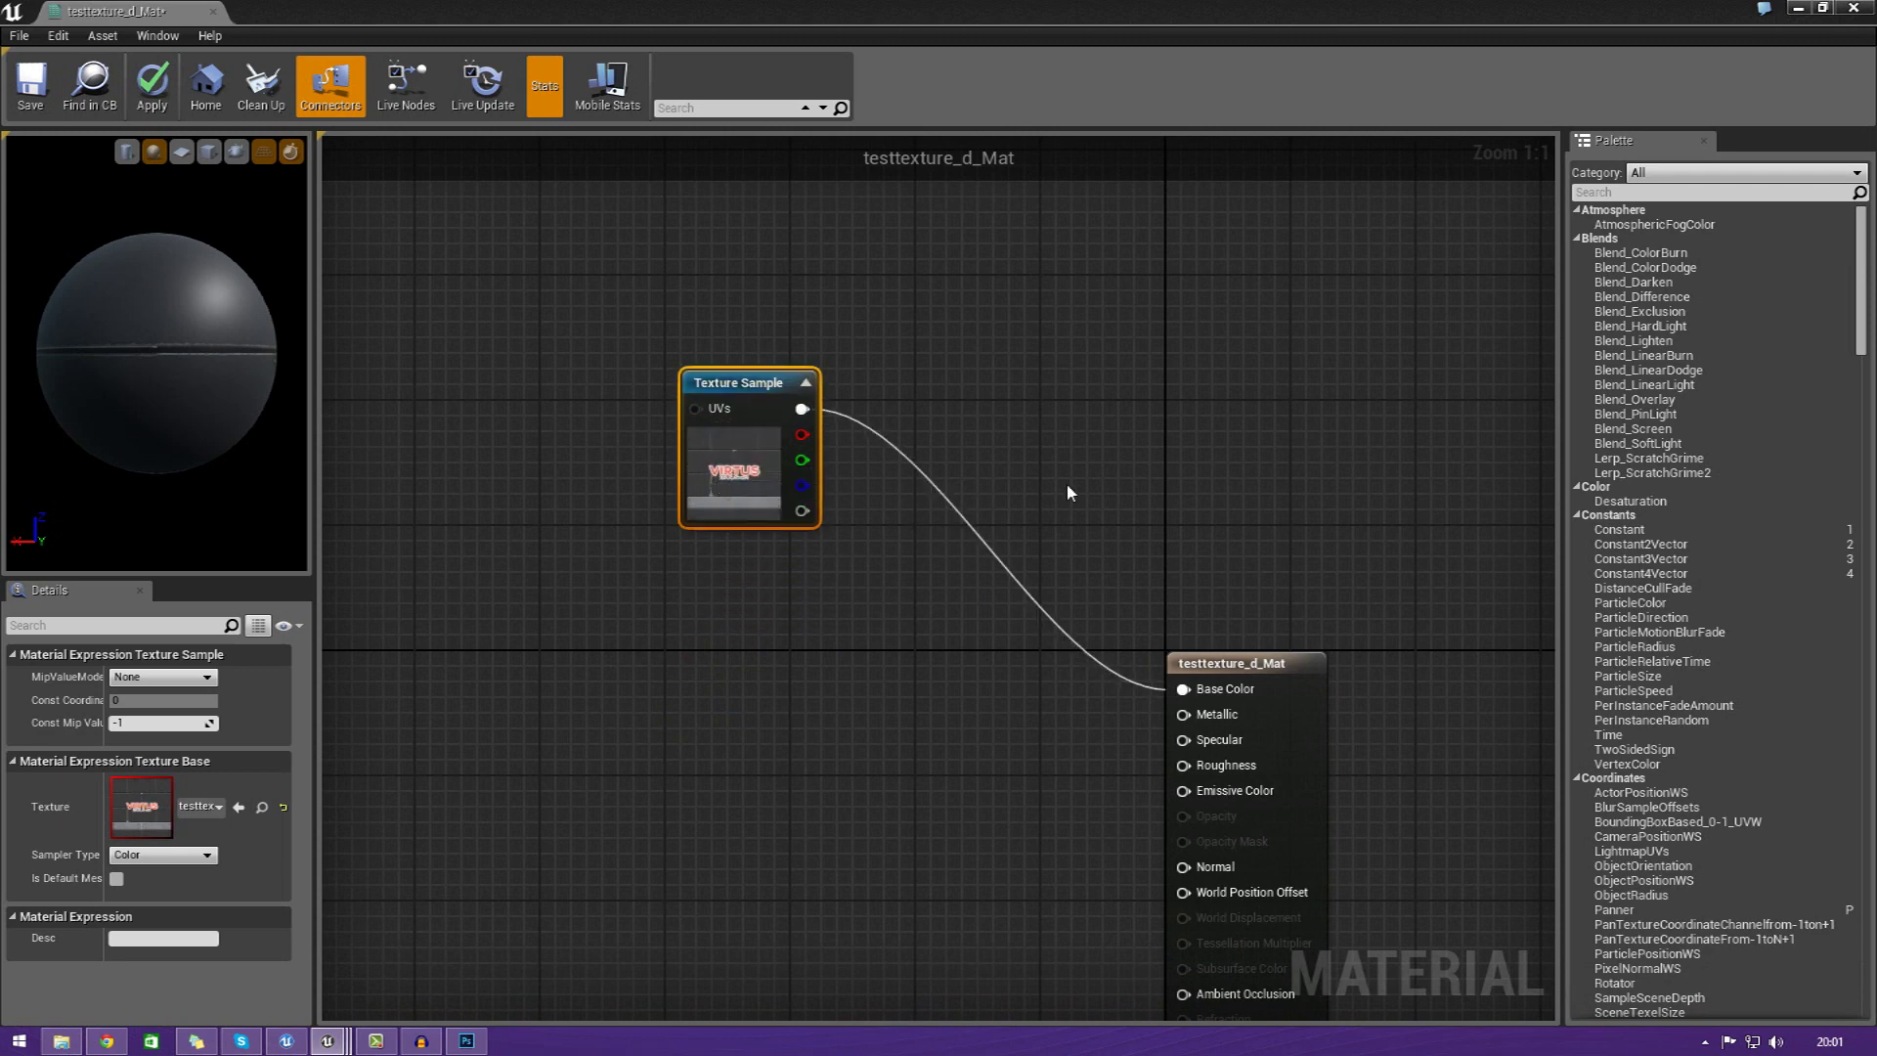
# - Add a Multiply node between the Texture Sample and the main node, and connect its output to Base Color
pyautogui.moveTo(1068, 490); pyautogui.dragTo(1023, 469, button='right')
pyautogui.rightClick(1055, 461)
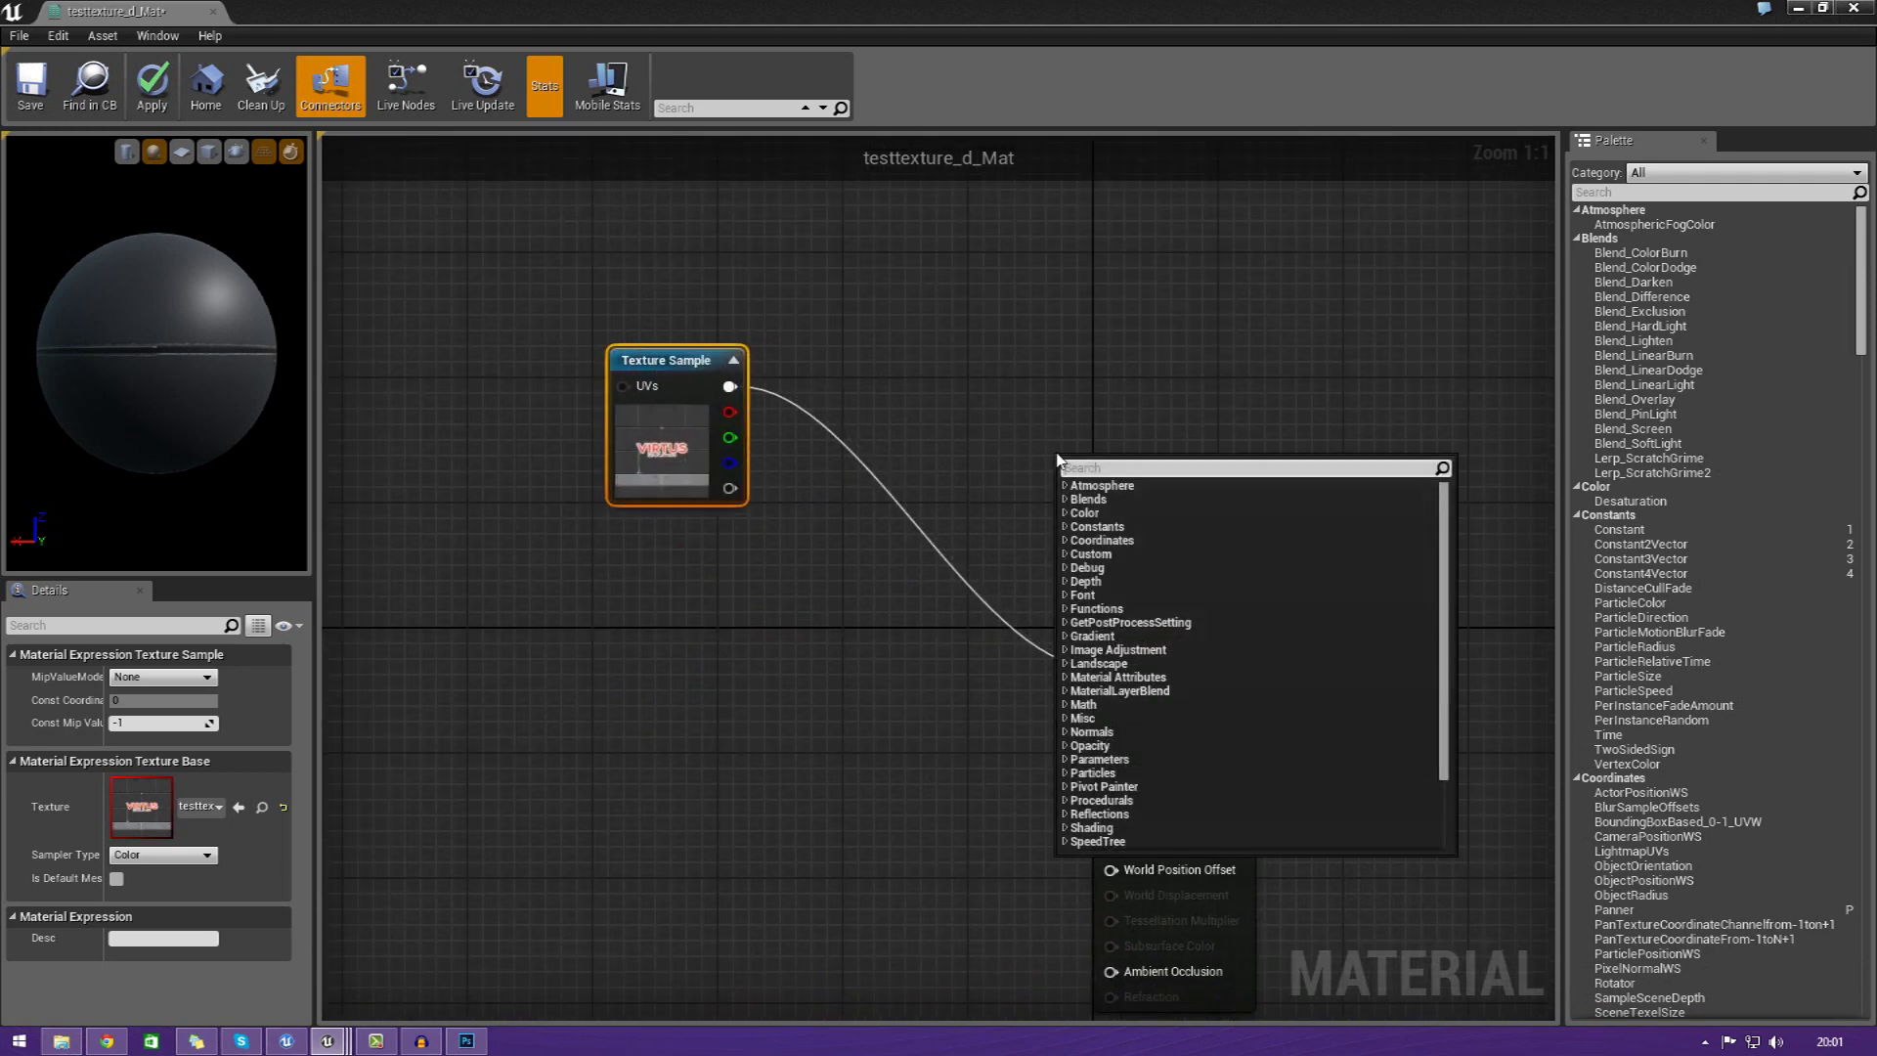
pyautogui.click(1066, 704)
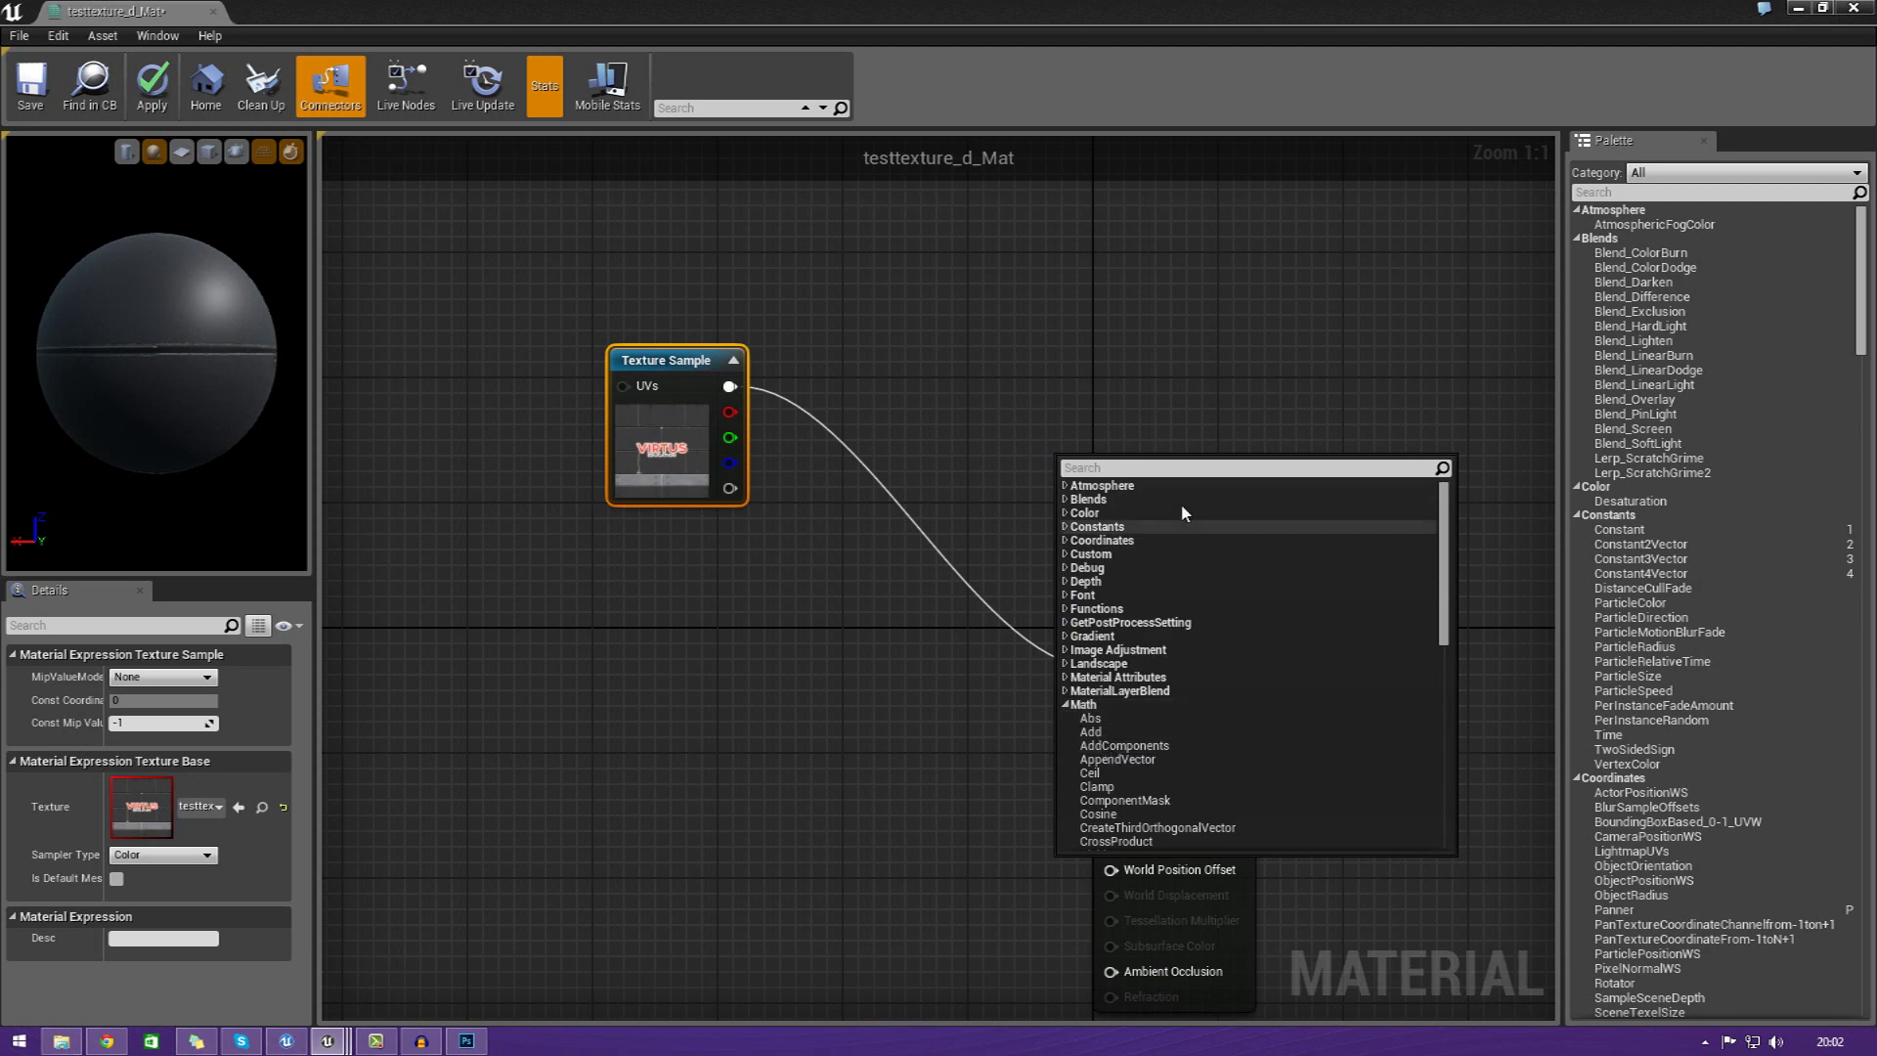
pyautogui.write('mult')
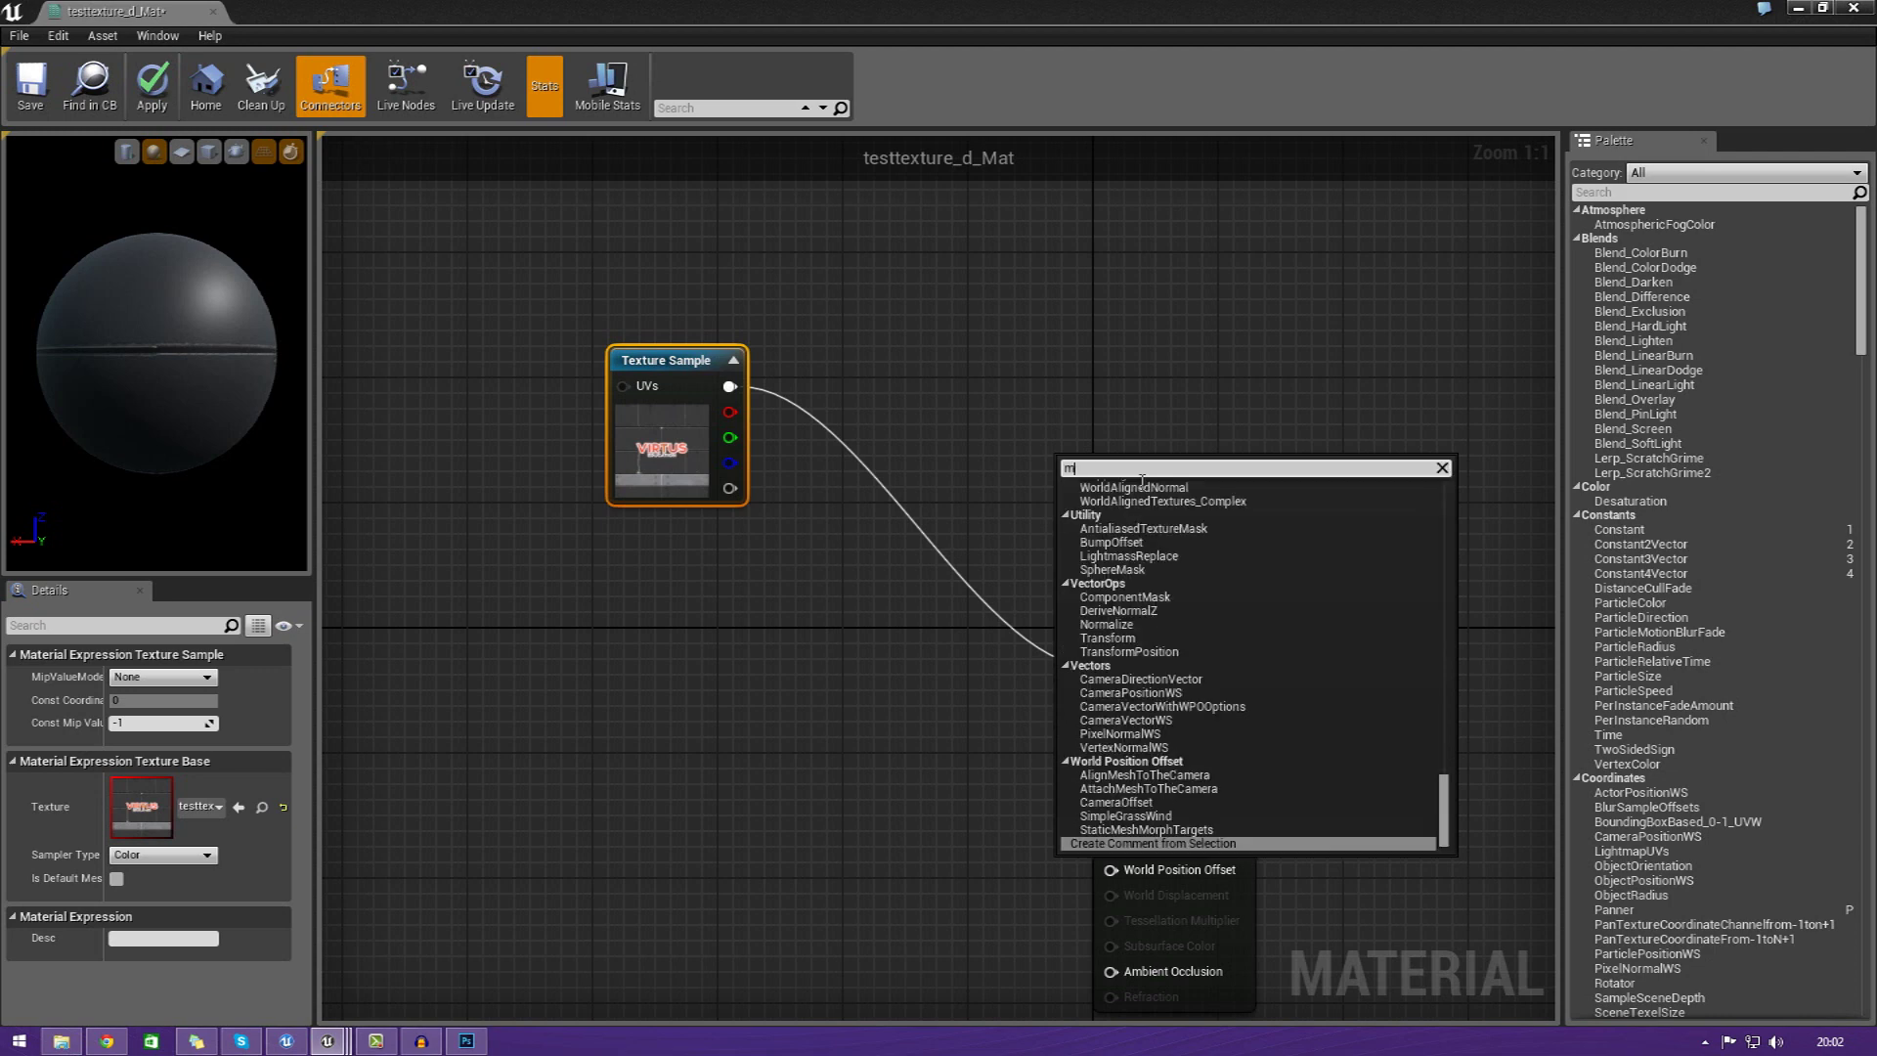
pyautogui.press('Return')
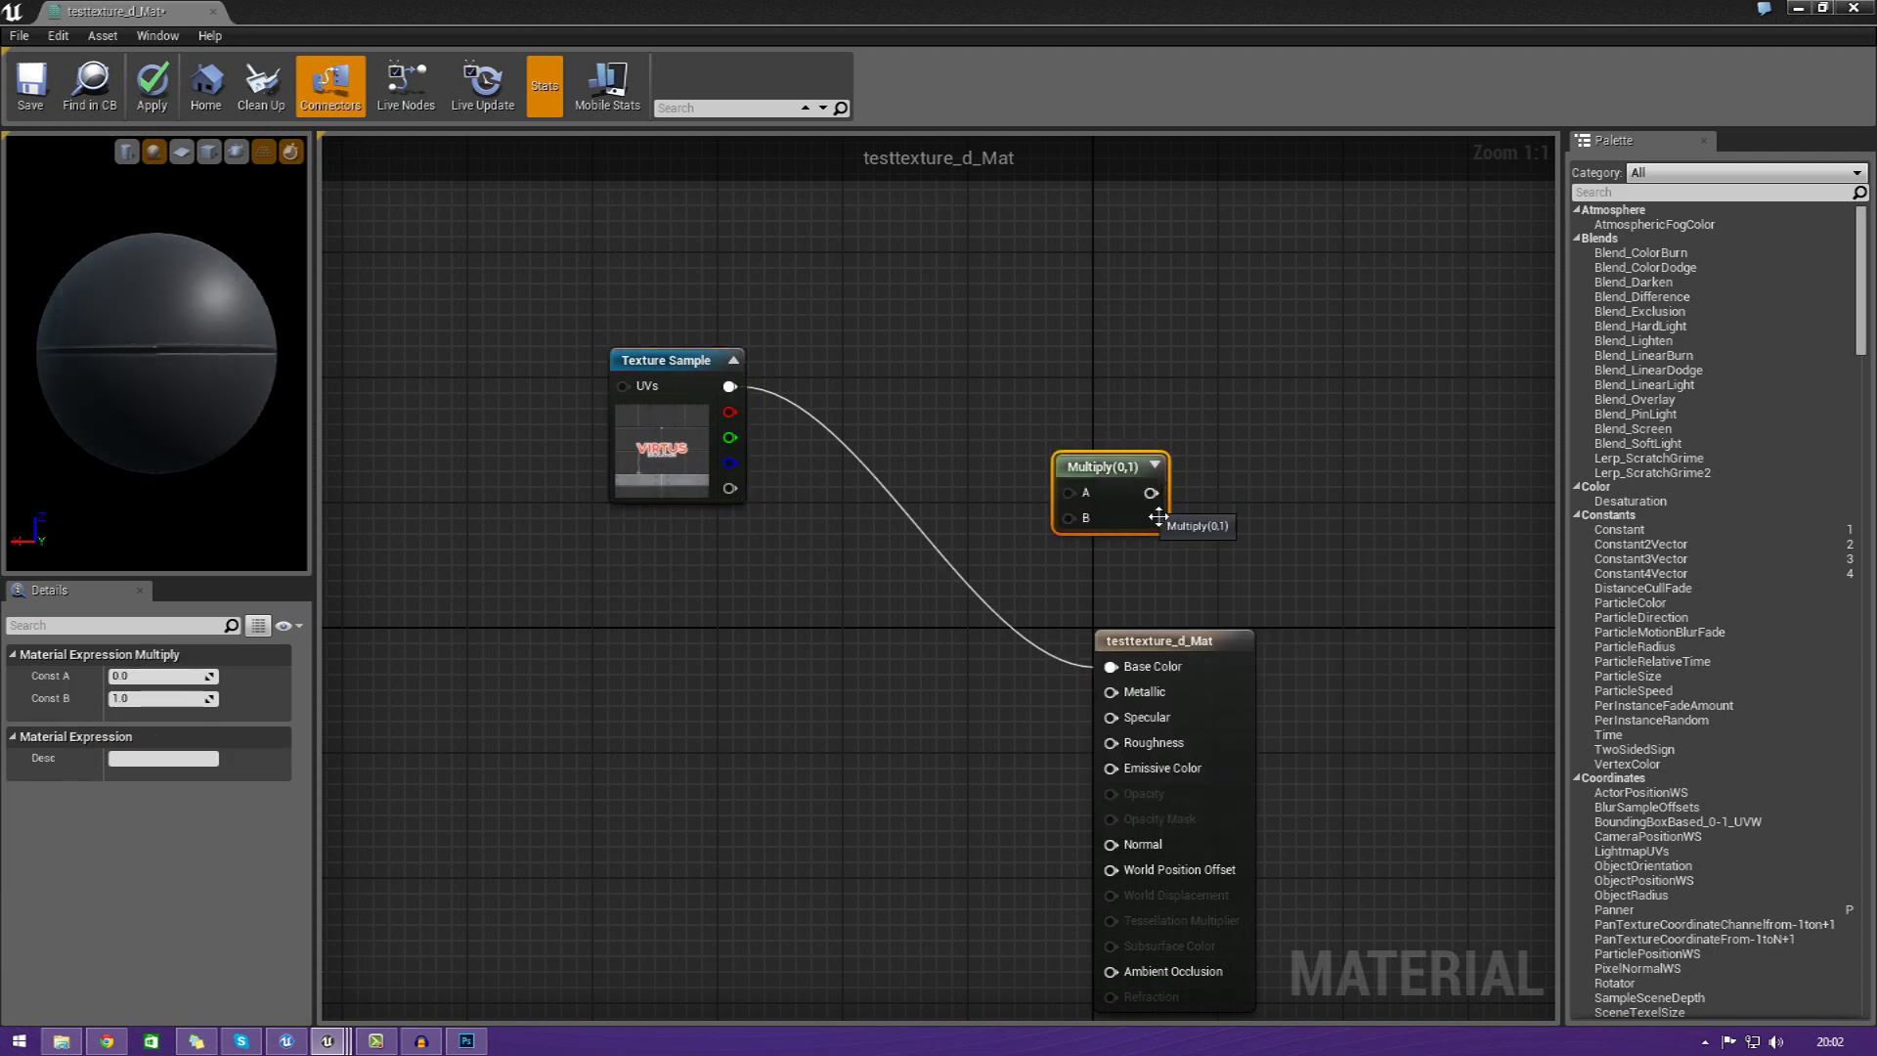
pyautogui.moveTo(1150, 491); pyautogui.dragTo(1115, 674)
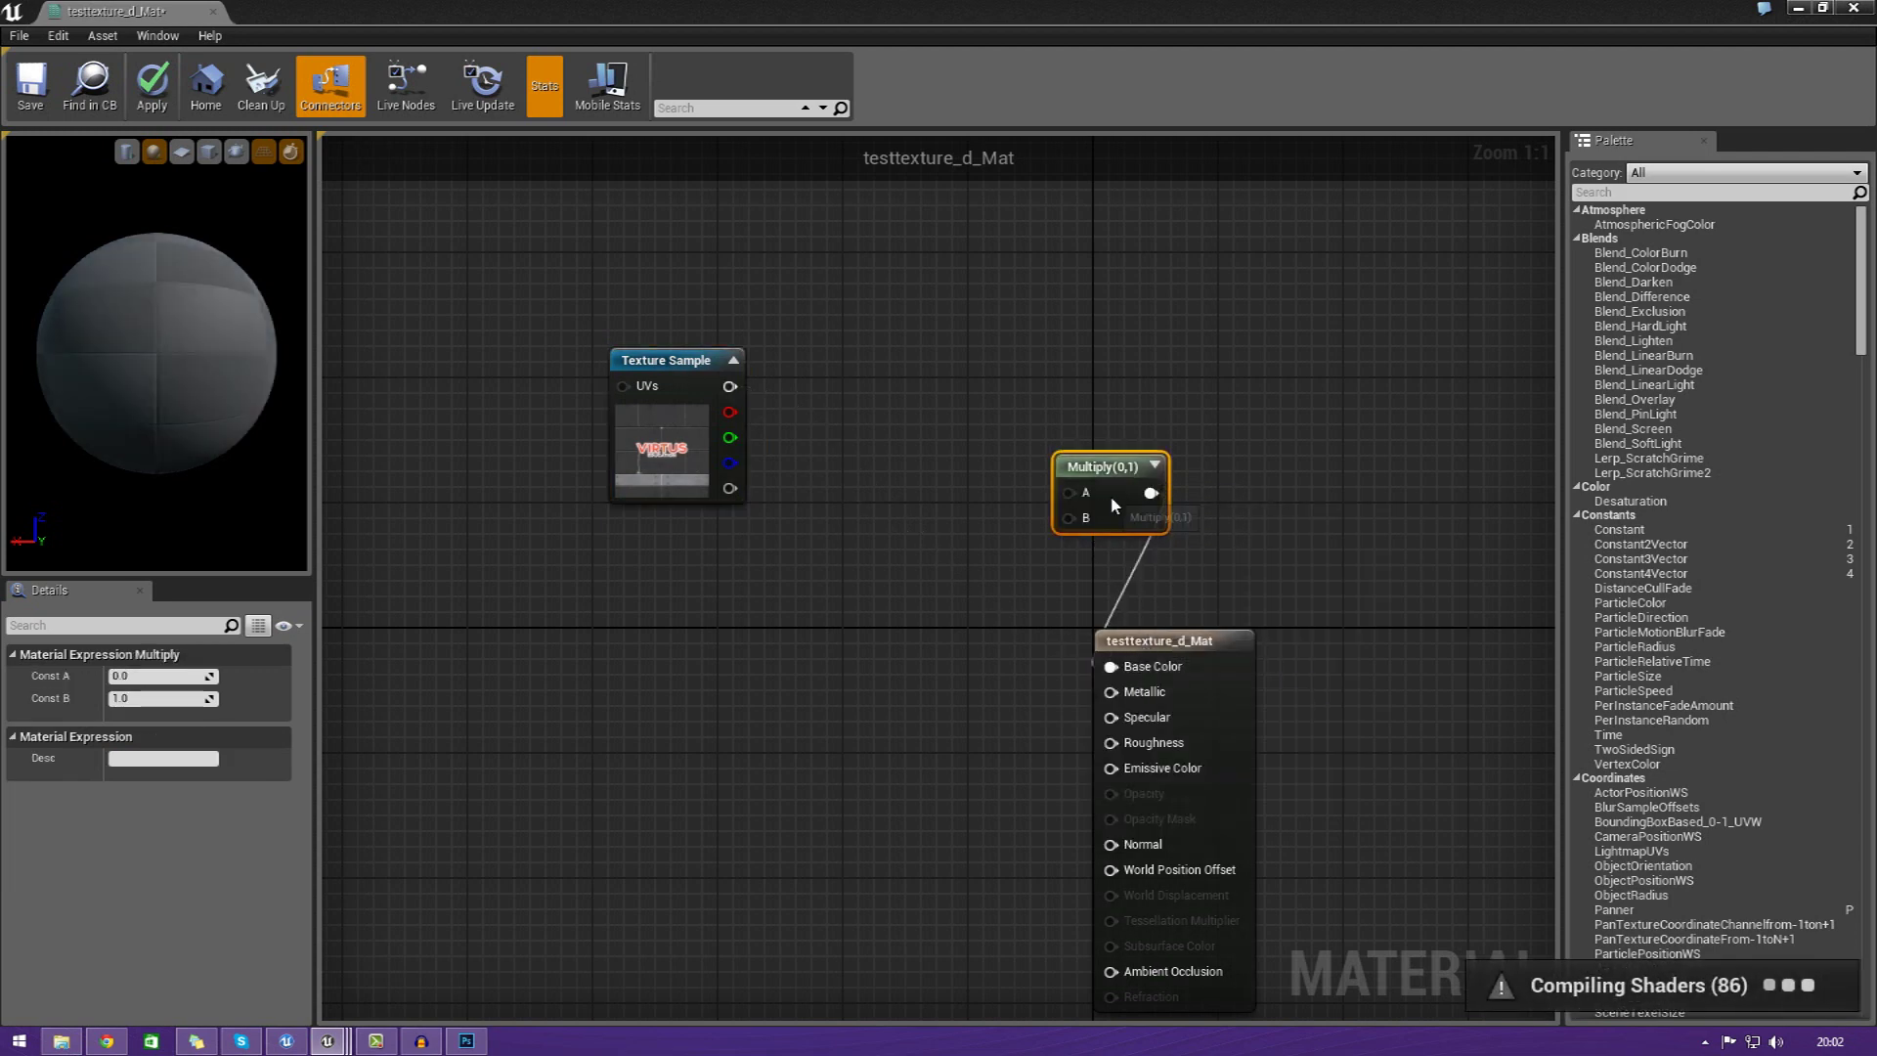
# - Move the Multiply node near the Texture Sample, connect the Texture Sample to its B input, and place the Texture Sample lower down
pyautogui.moveTo(1123, 471); pyautogui.dragTo(865, 475)
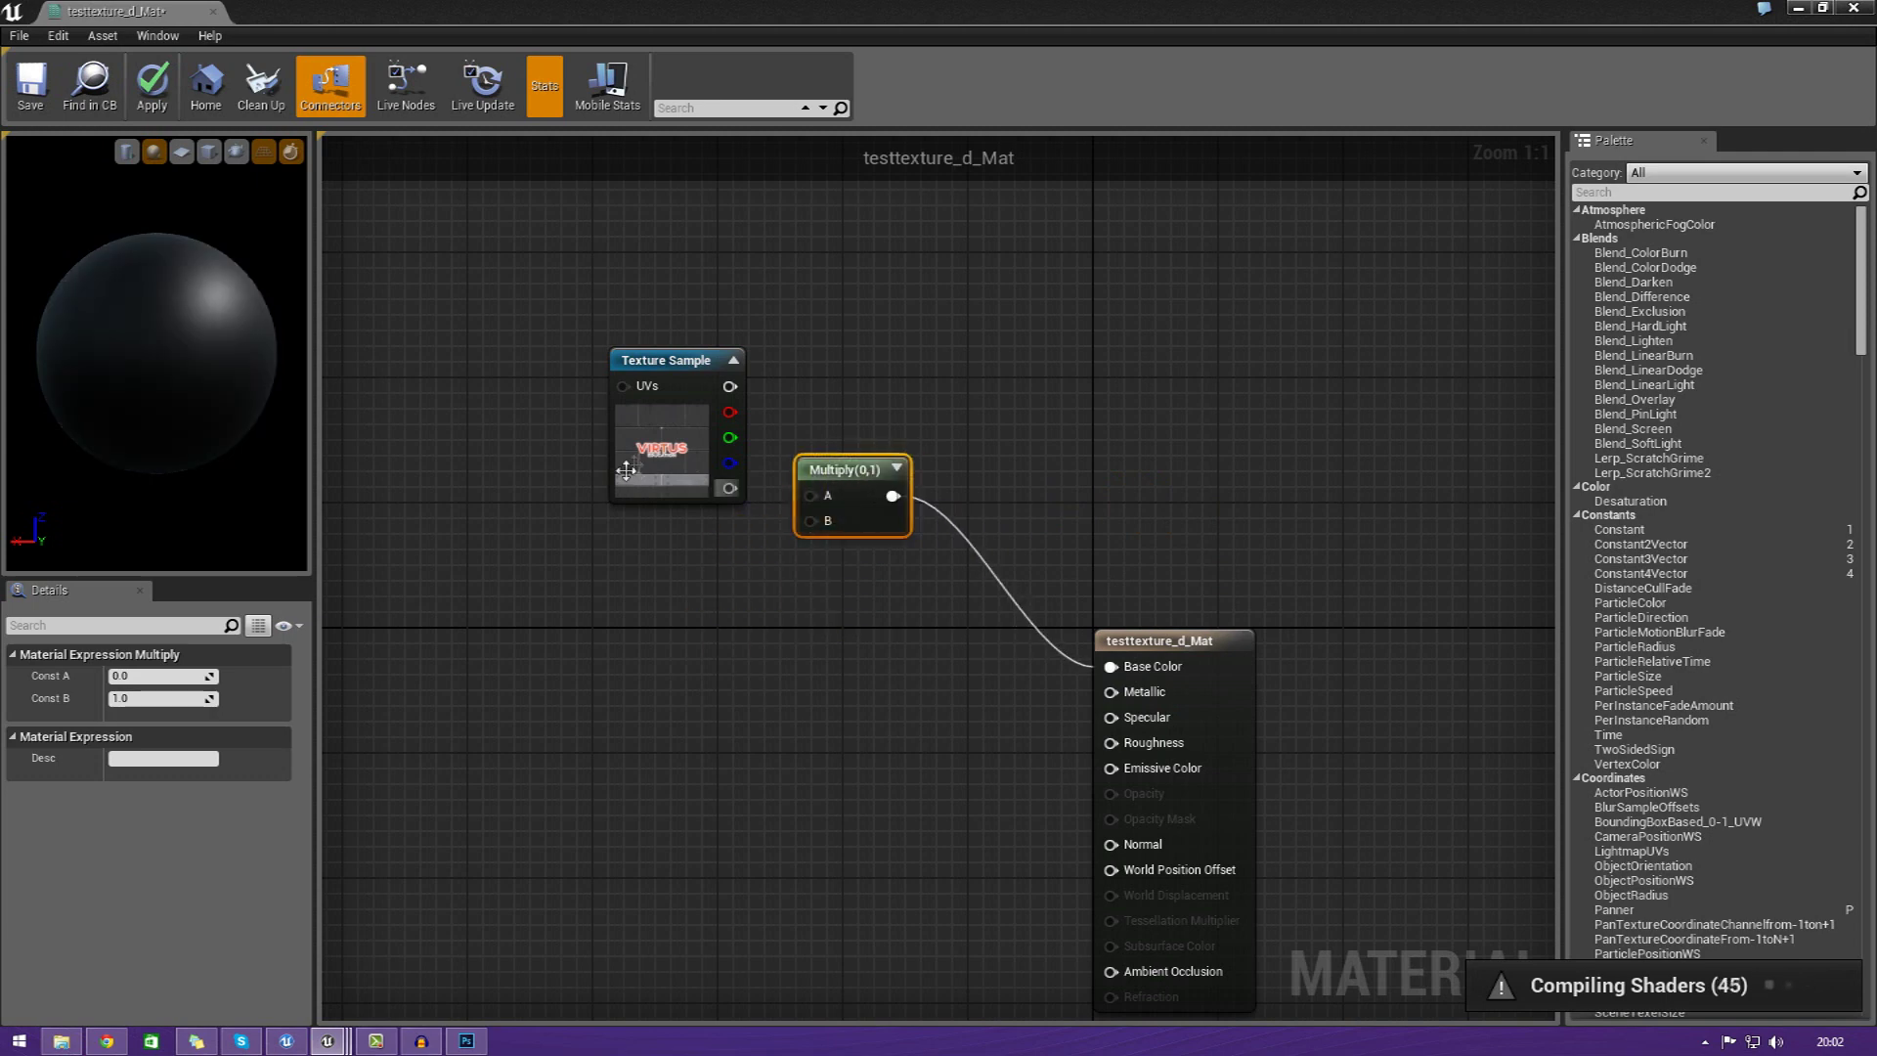
pyautogui.moveTo(721, 398); pyautogui.dragTo(817, 521)
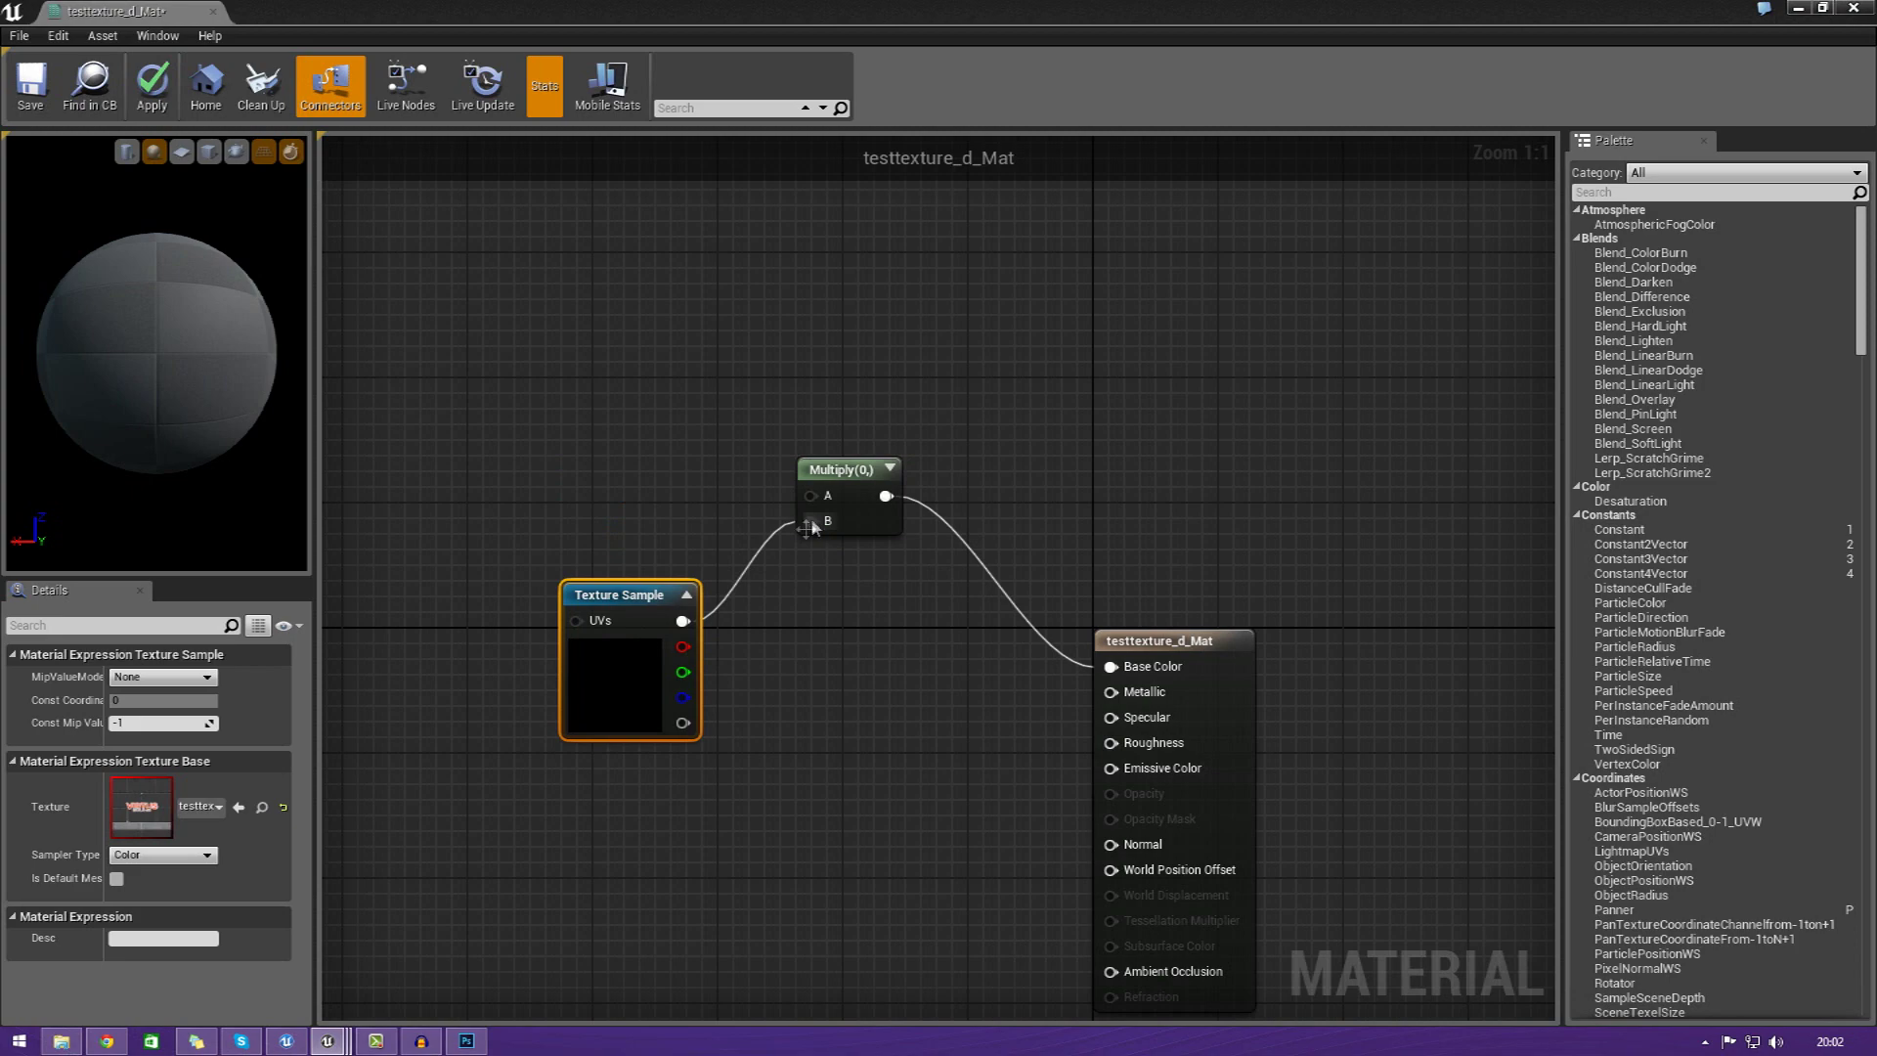
pyautogui.moveTo(657, 459); pyautogui.dragTo(772, 540, button='right')
pyautogui.moveTo(209, 356); pyautogui.dragTo(234, 371)
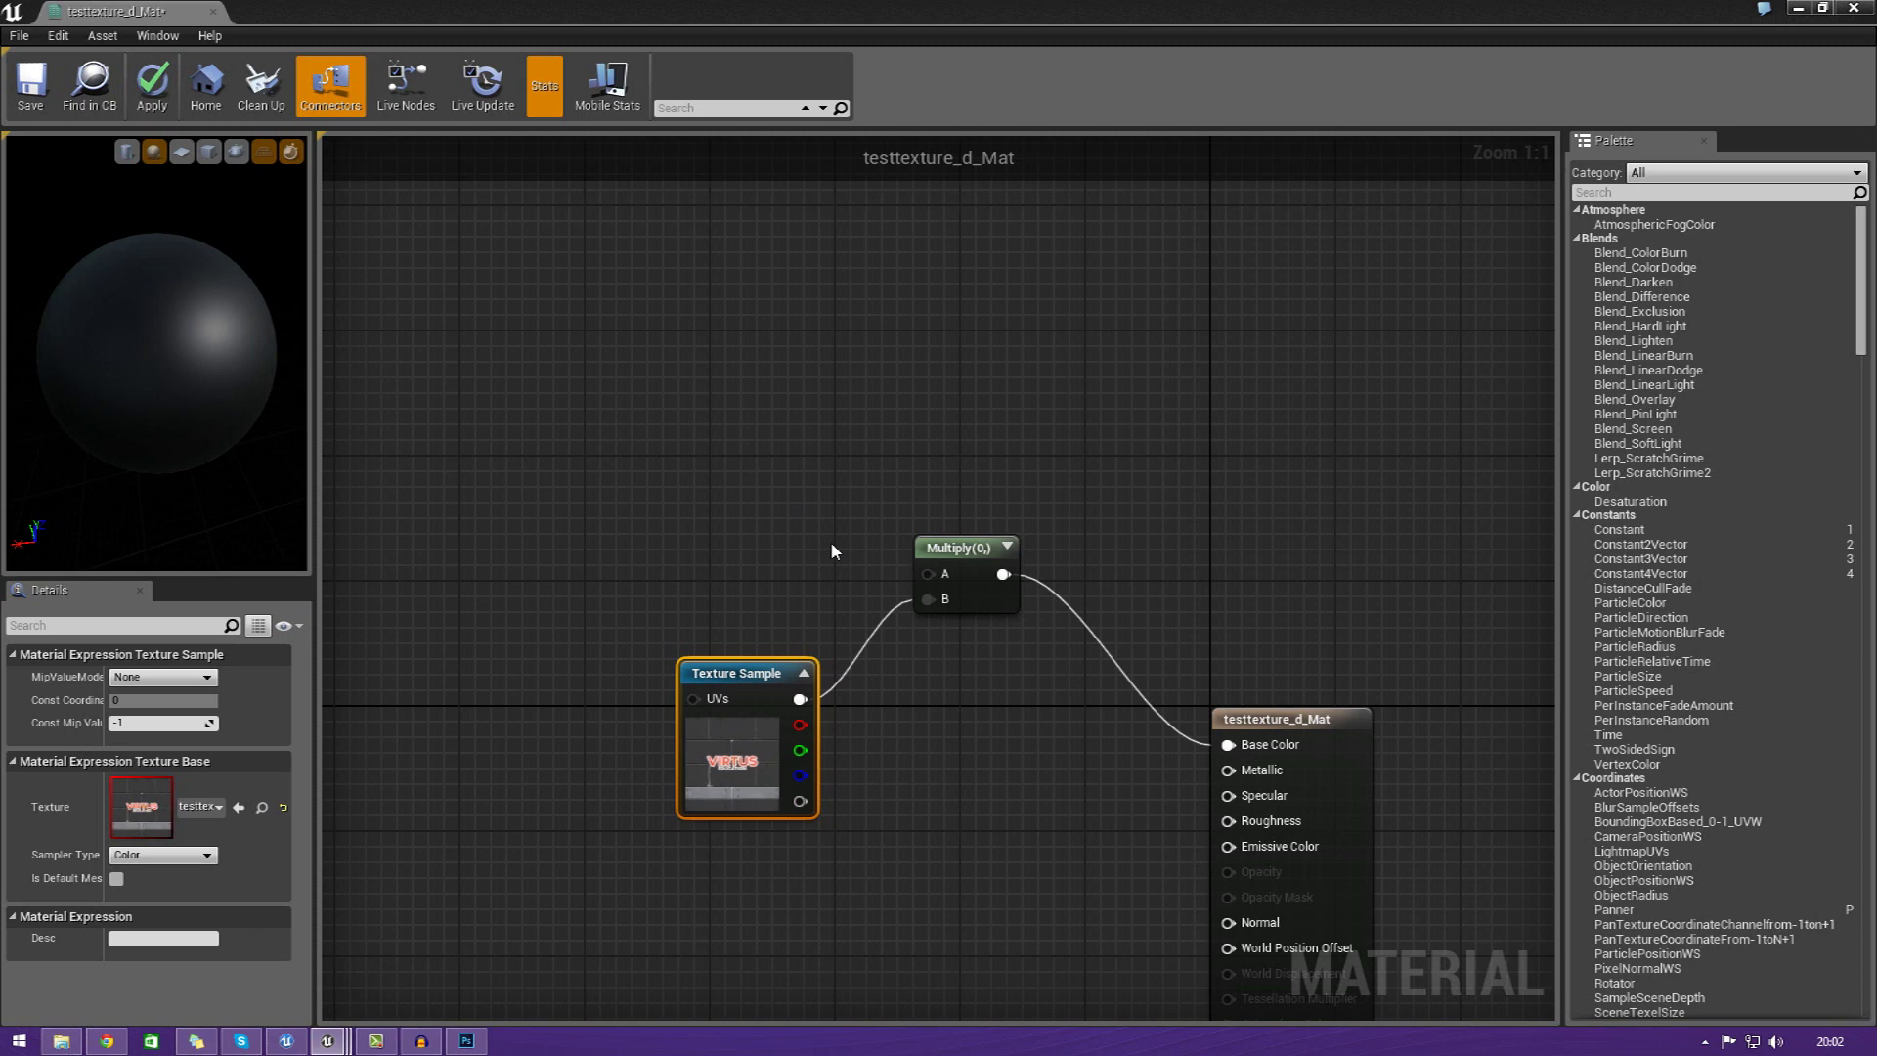
pyautogui.moveTo(773, 733); pyautogui.dragTo(678, 798)
pyautogui.click(680, 472)
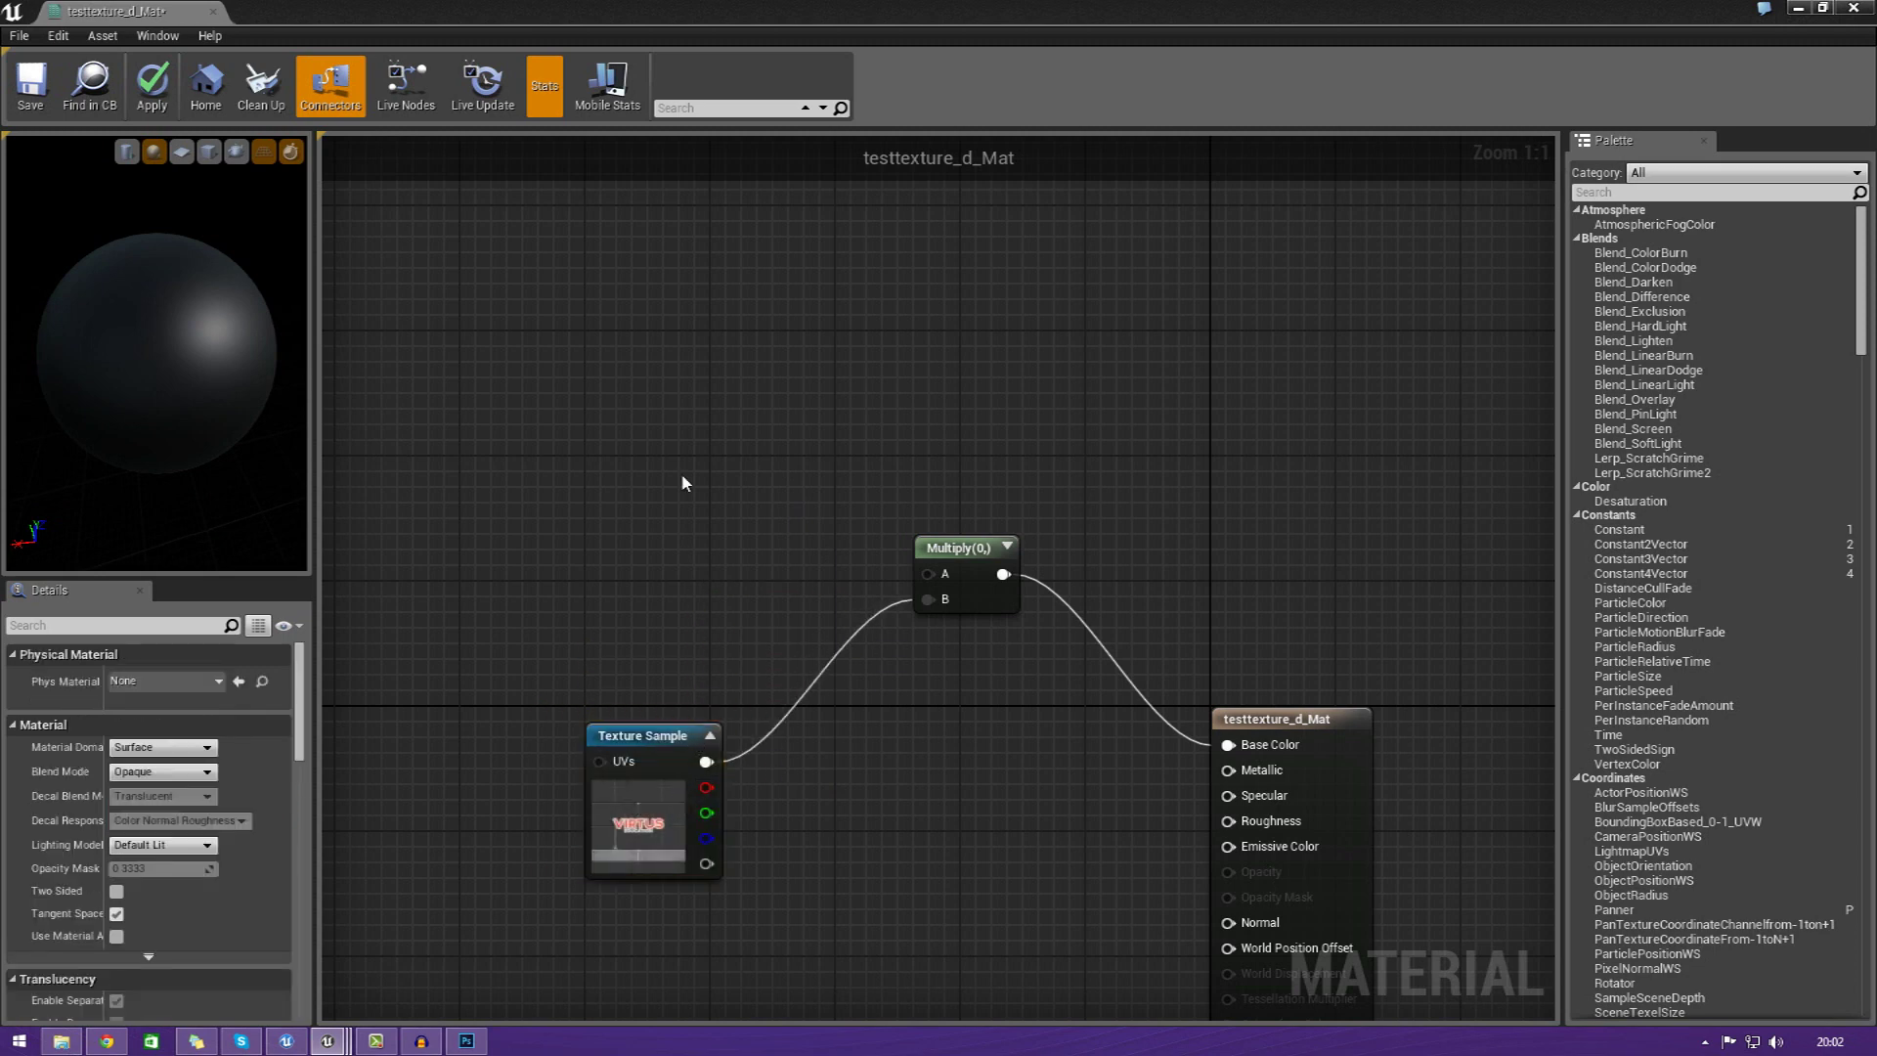
# - Add a Constant3Vector node above the Texture Sample and connect it to the Multiply node's A input
pyautogui.rightClick(681, 472)
pyautogui.click(692, 548)
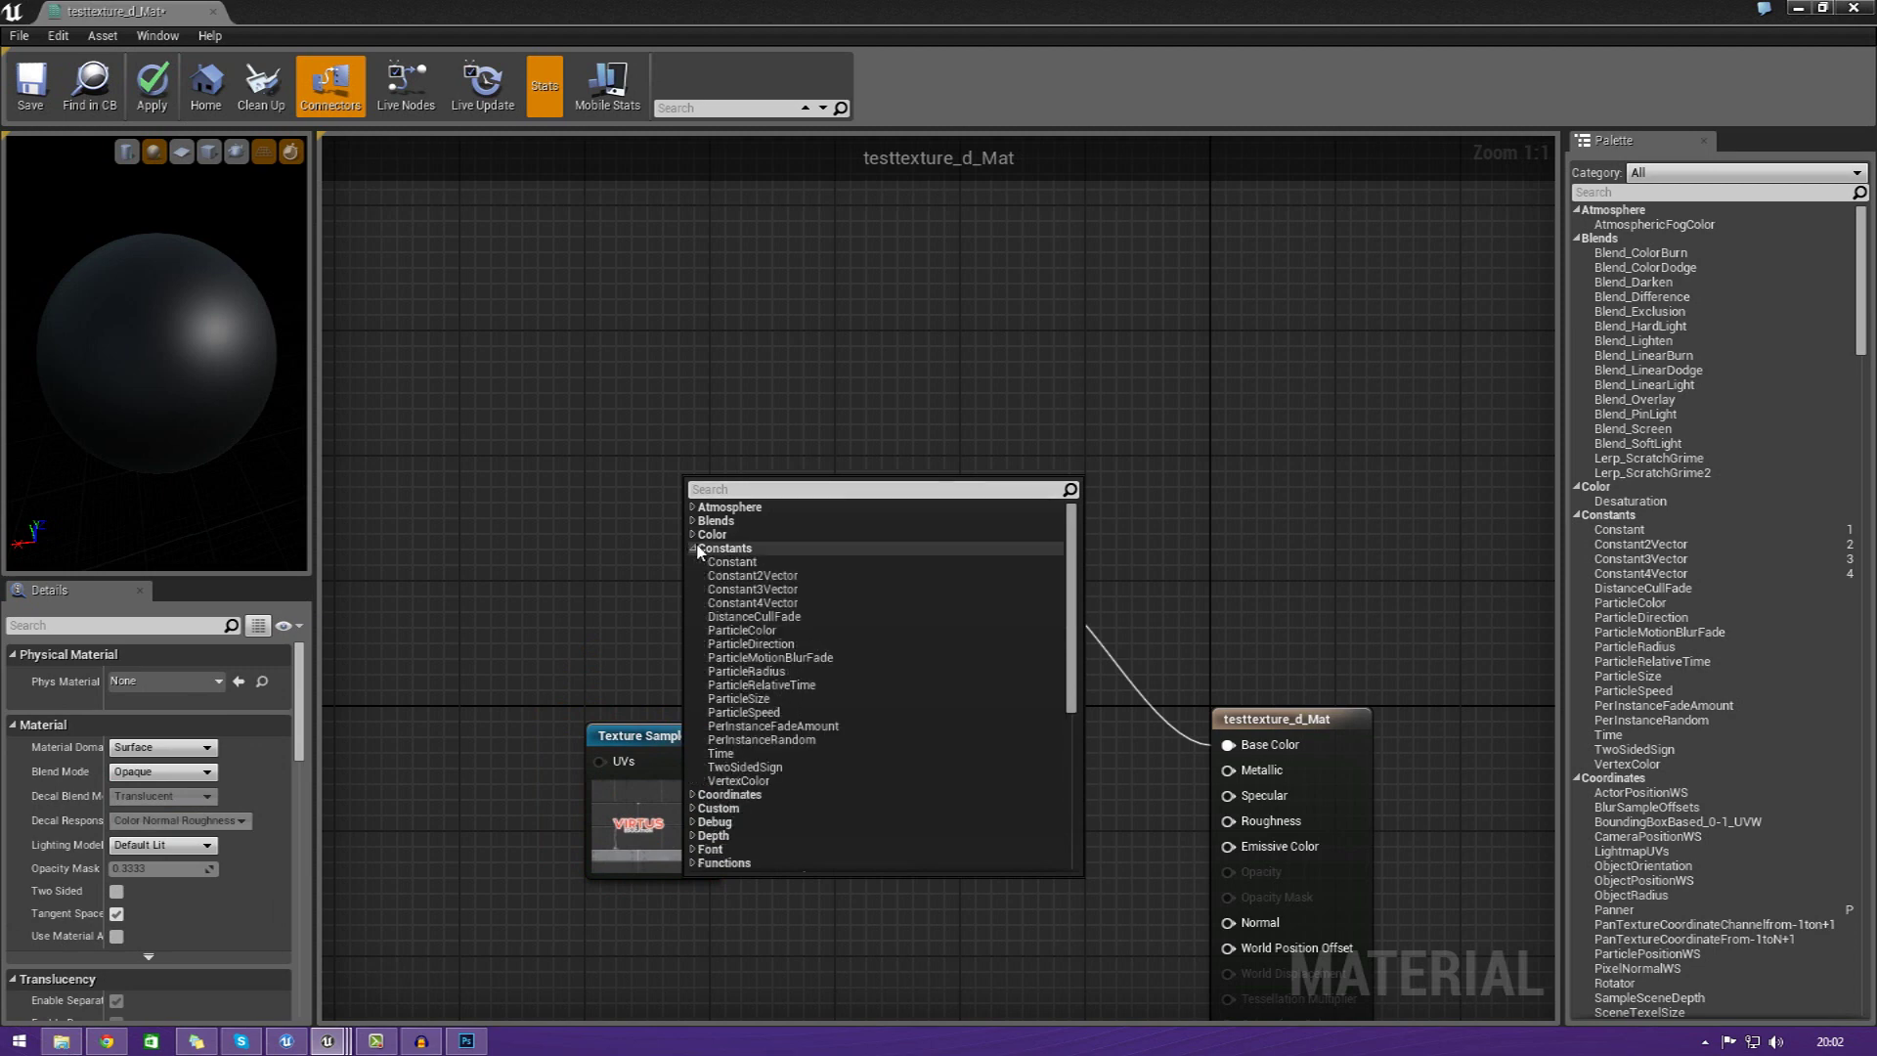
pyautogui.click(753, 589)
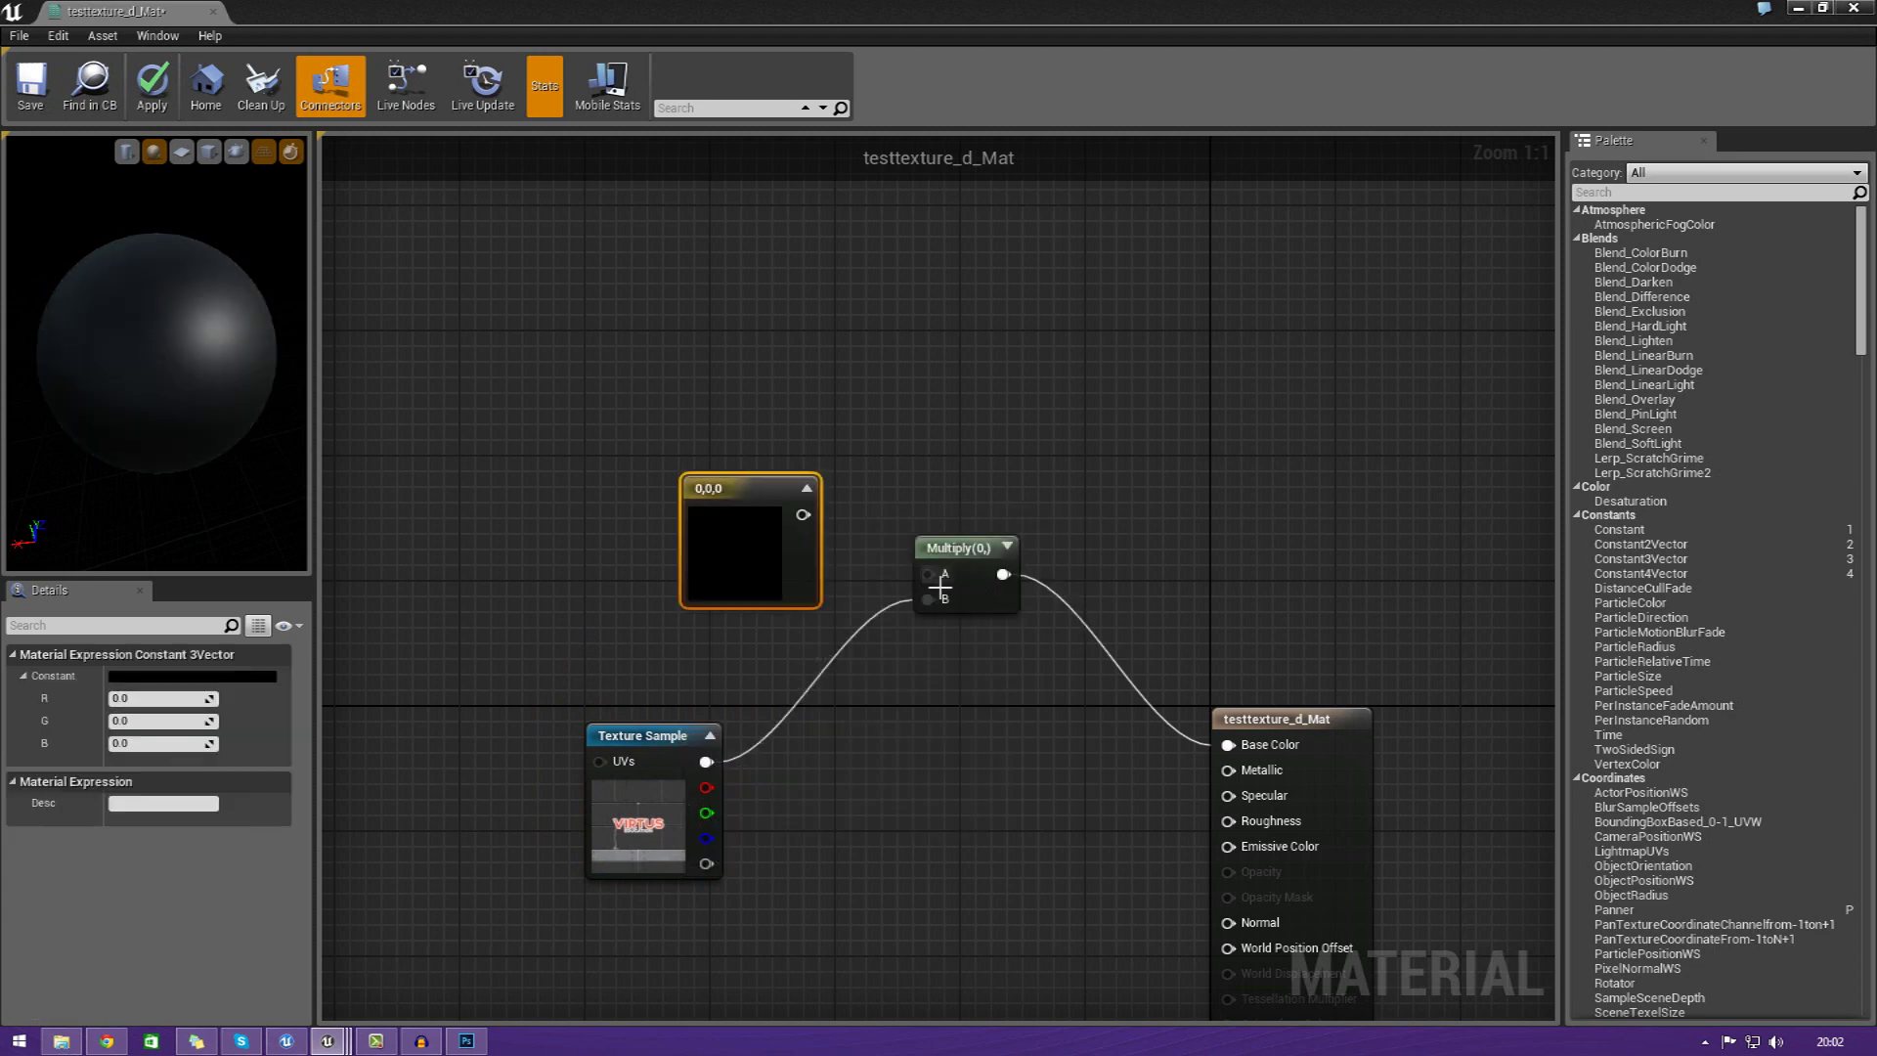
pyautogui.moveTo(928, 574); pyautogui.dragTo(803, 515)
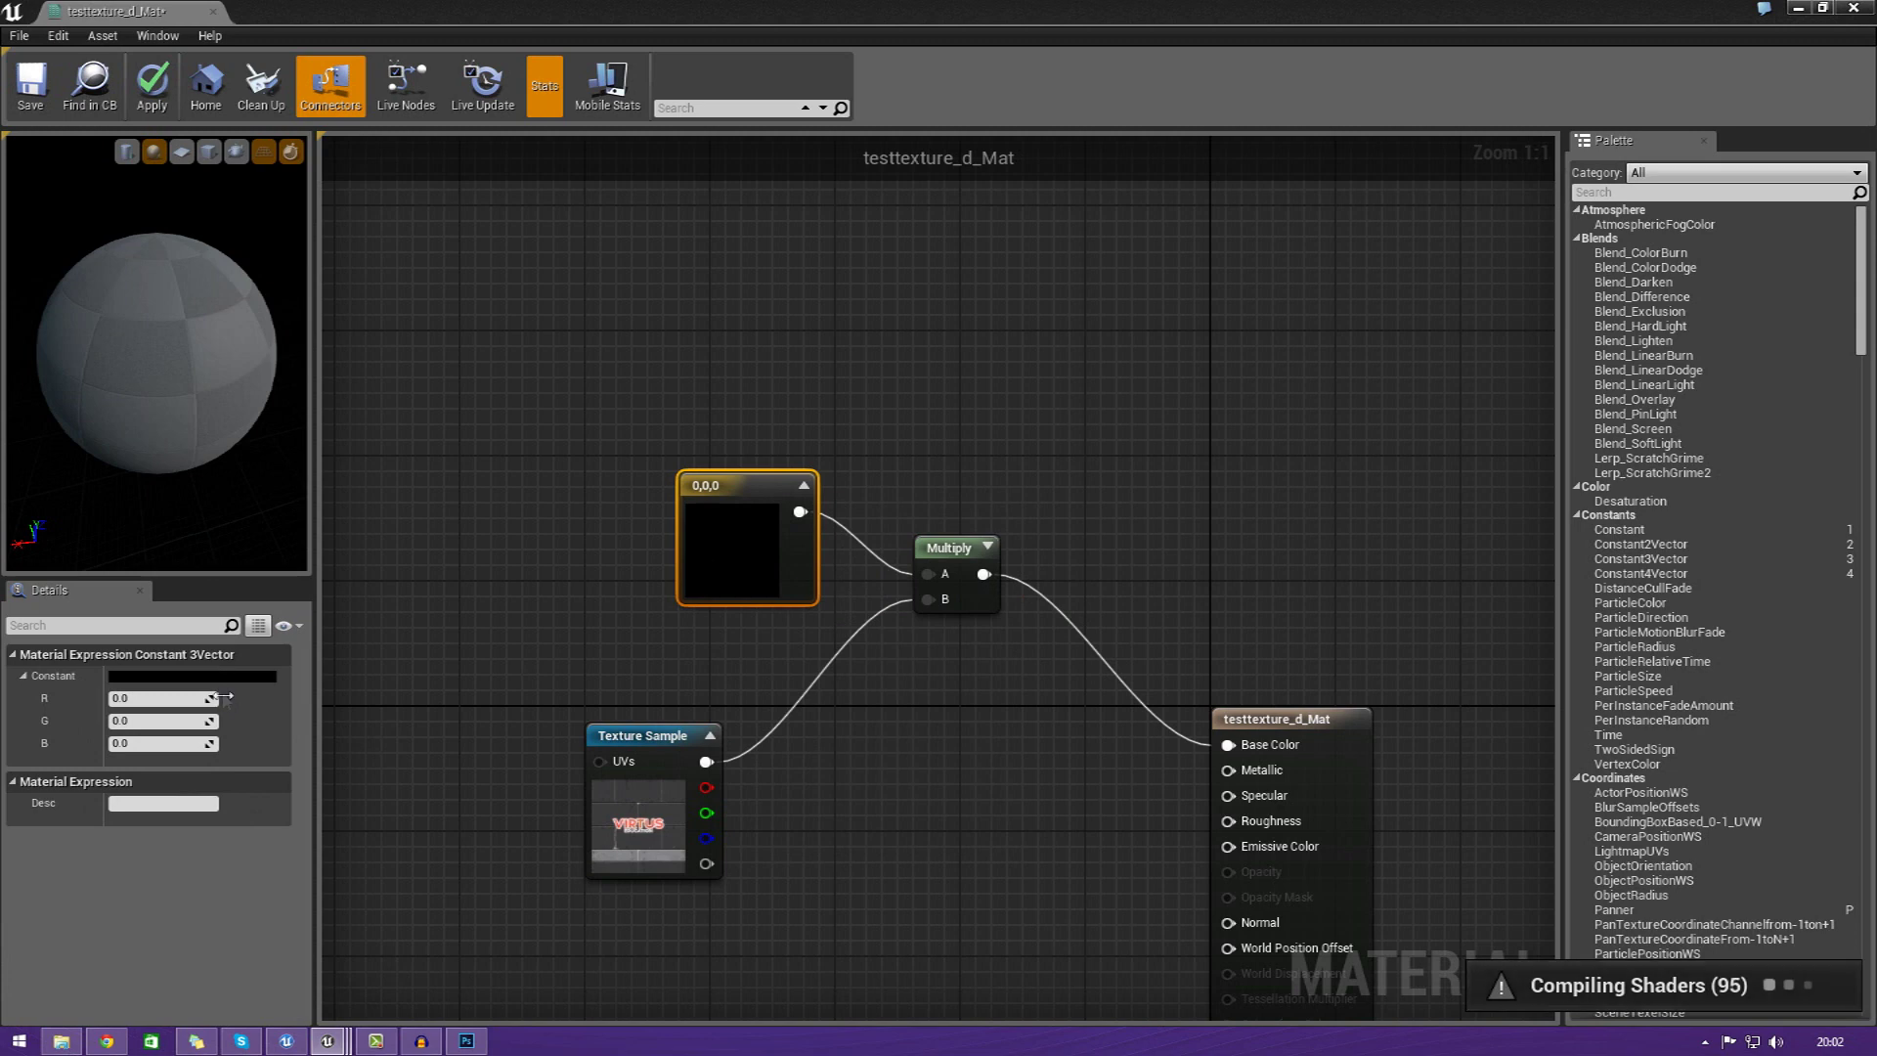
# - Set the Constant3Vector to R 2, G 1 and B 1, and check the tint on the preview sphere
pyautogui.write('2')
pyautogui.press('Tab')
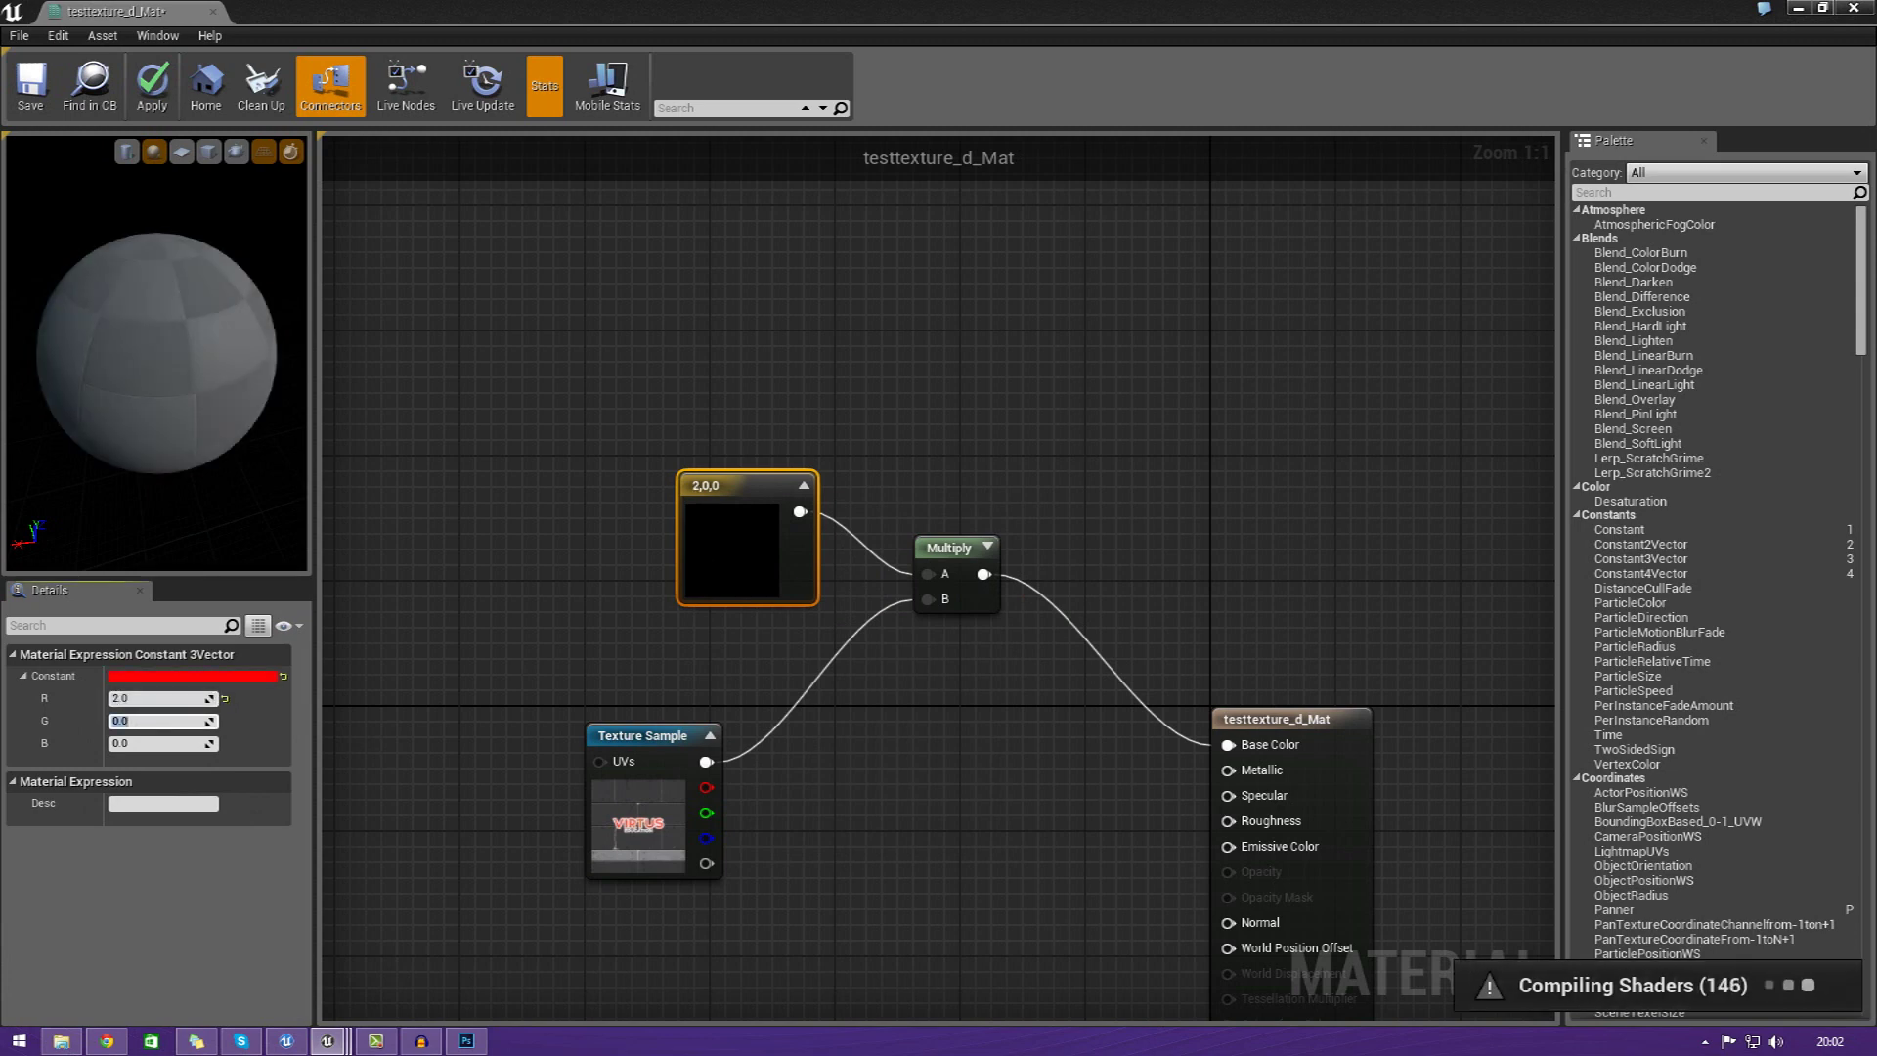
pyautogui.write('1')
pyautogui.press('Tab')
pyautogui.write('1')
pyautogui.press('Return')
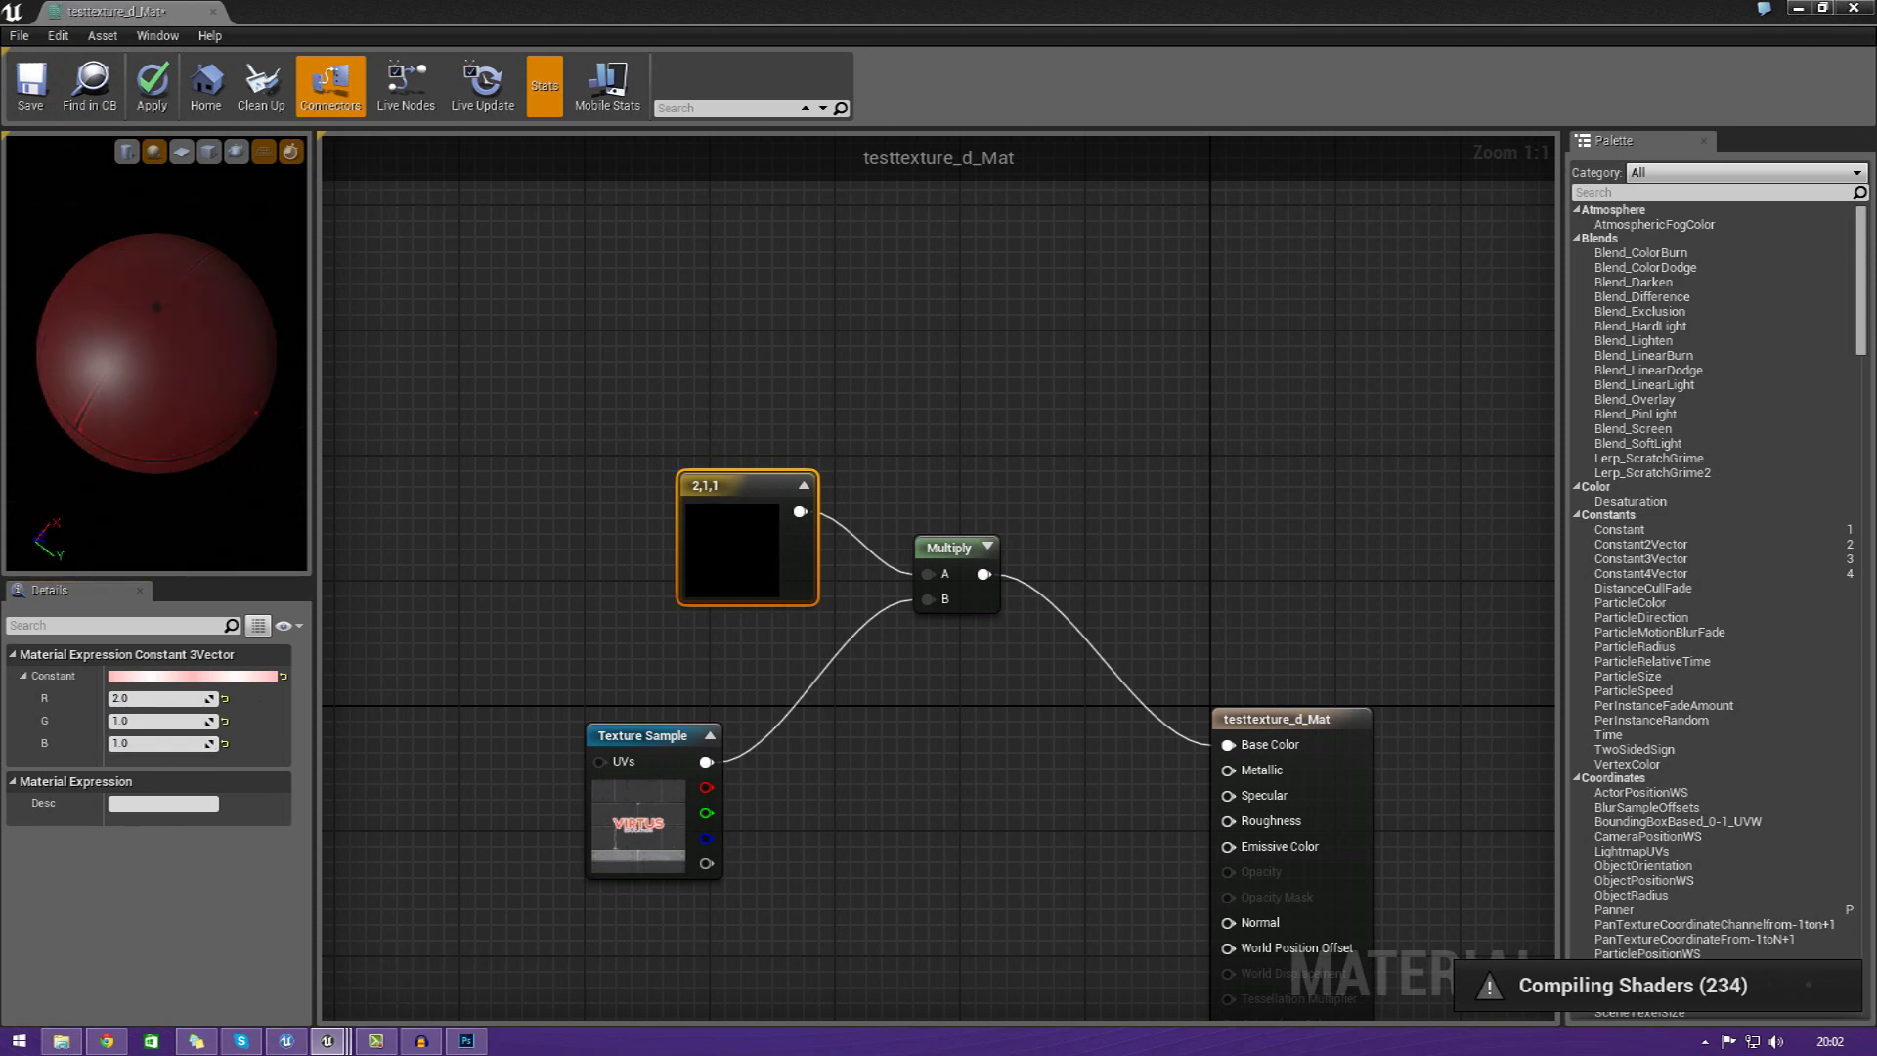
pyautogui.moveTo(225, 260); pyautogui.dragTo(147, 260)
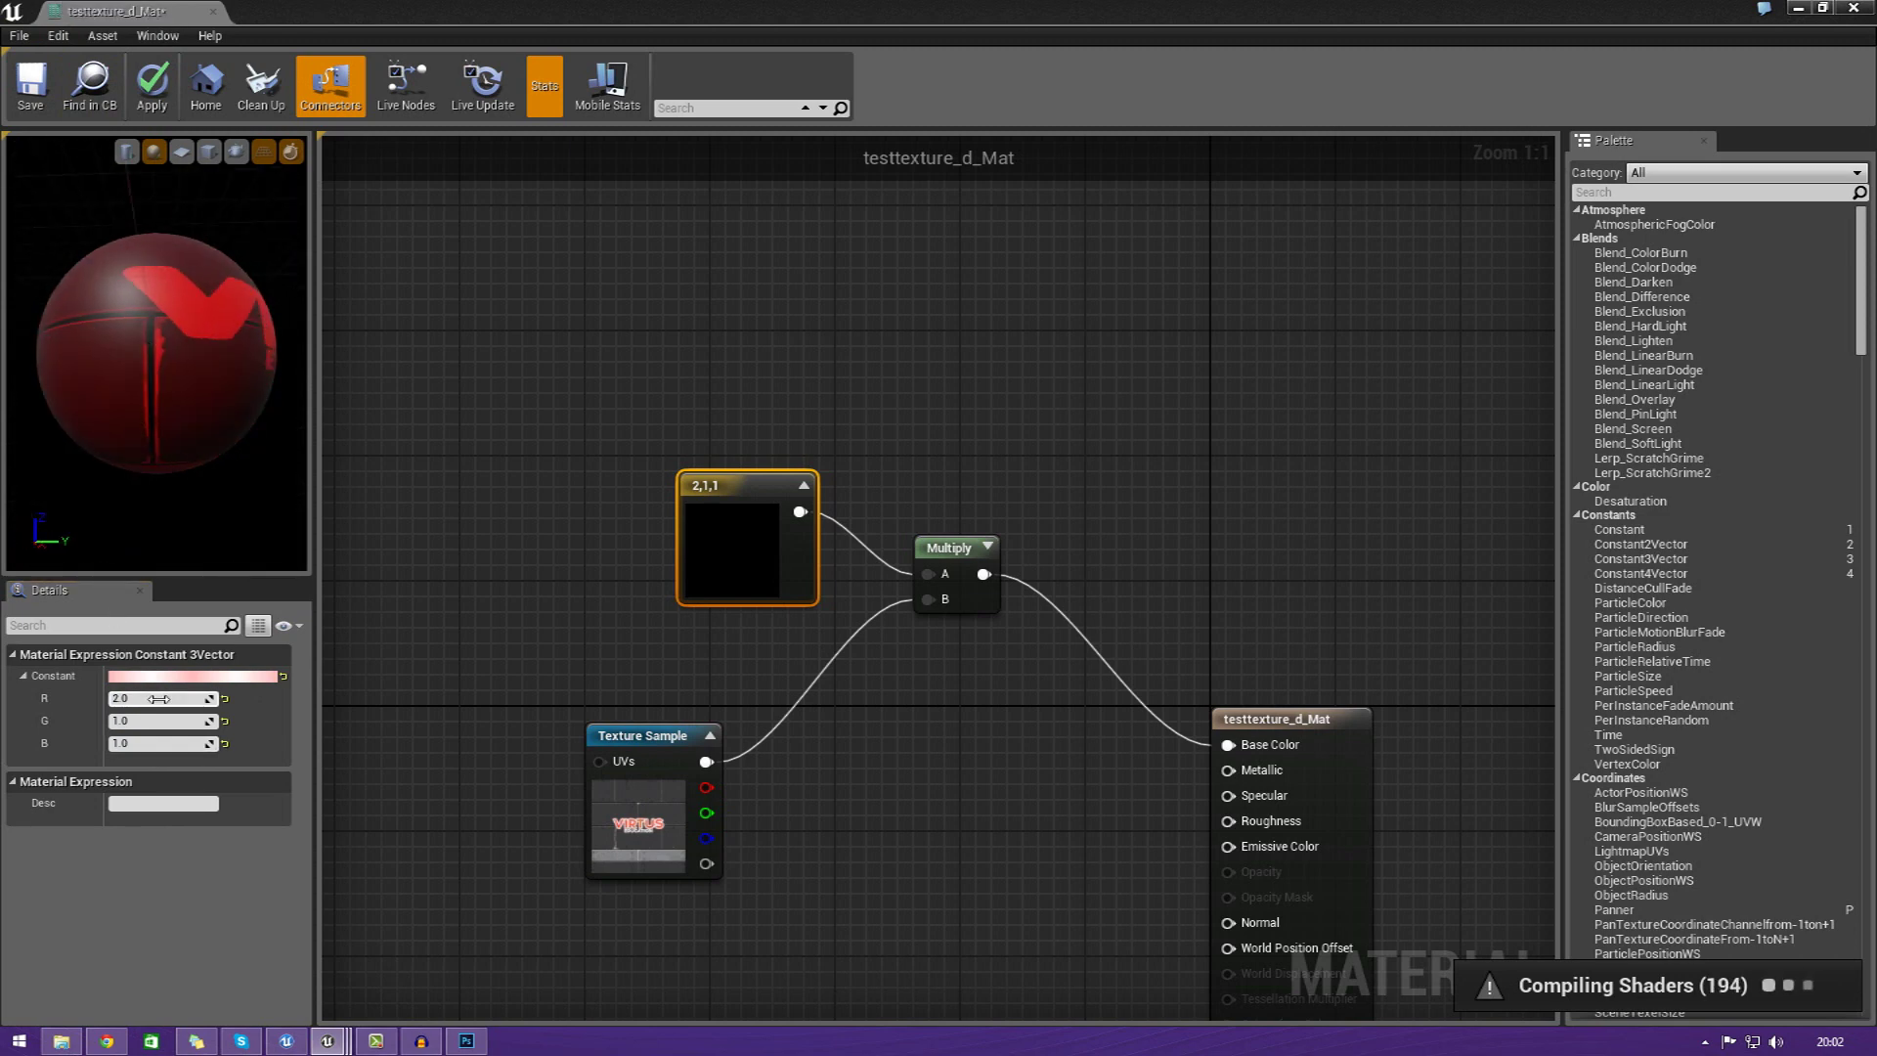
# - Set the Constant3Vector's R value to 1 and inspect the logo on the preview sphere
pyautogui.click(158, 702)
pyautogui.write('1')
pyautogui.press('Return')
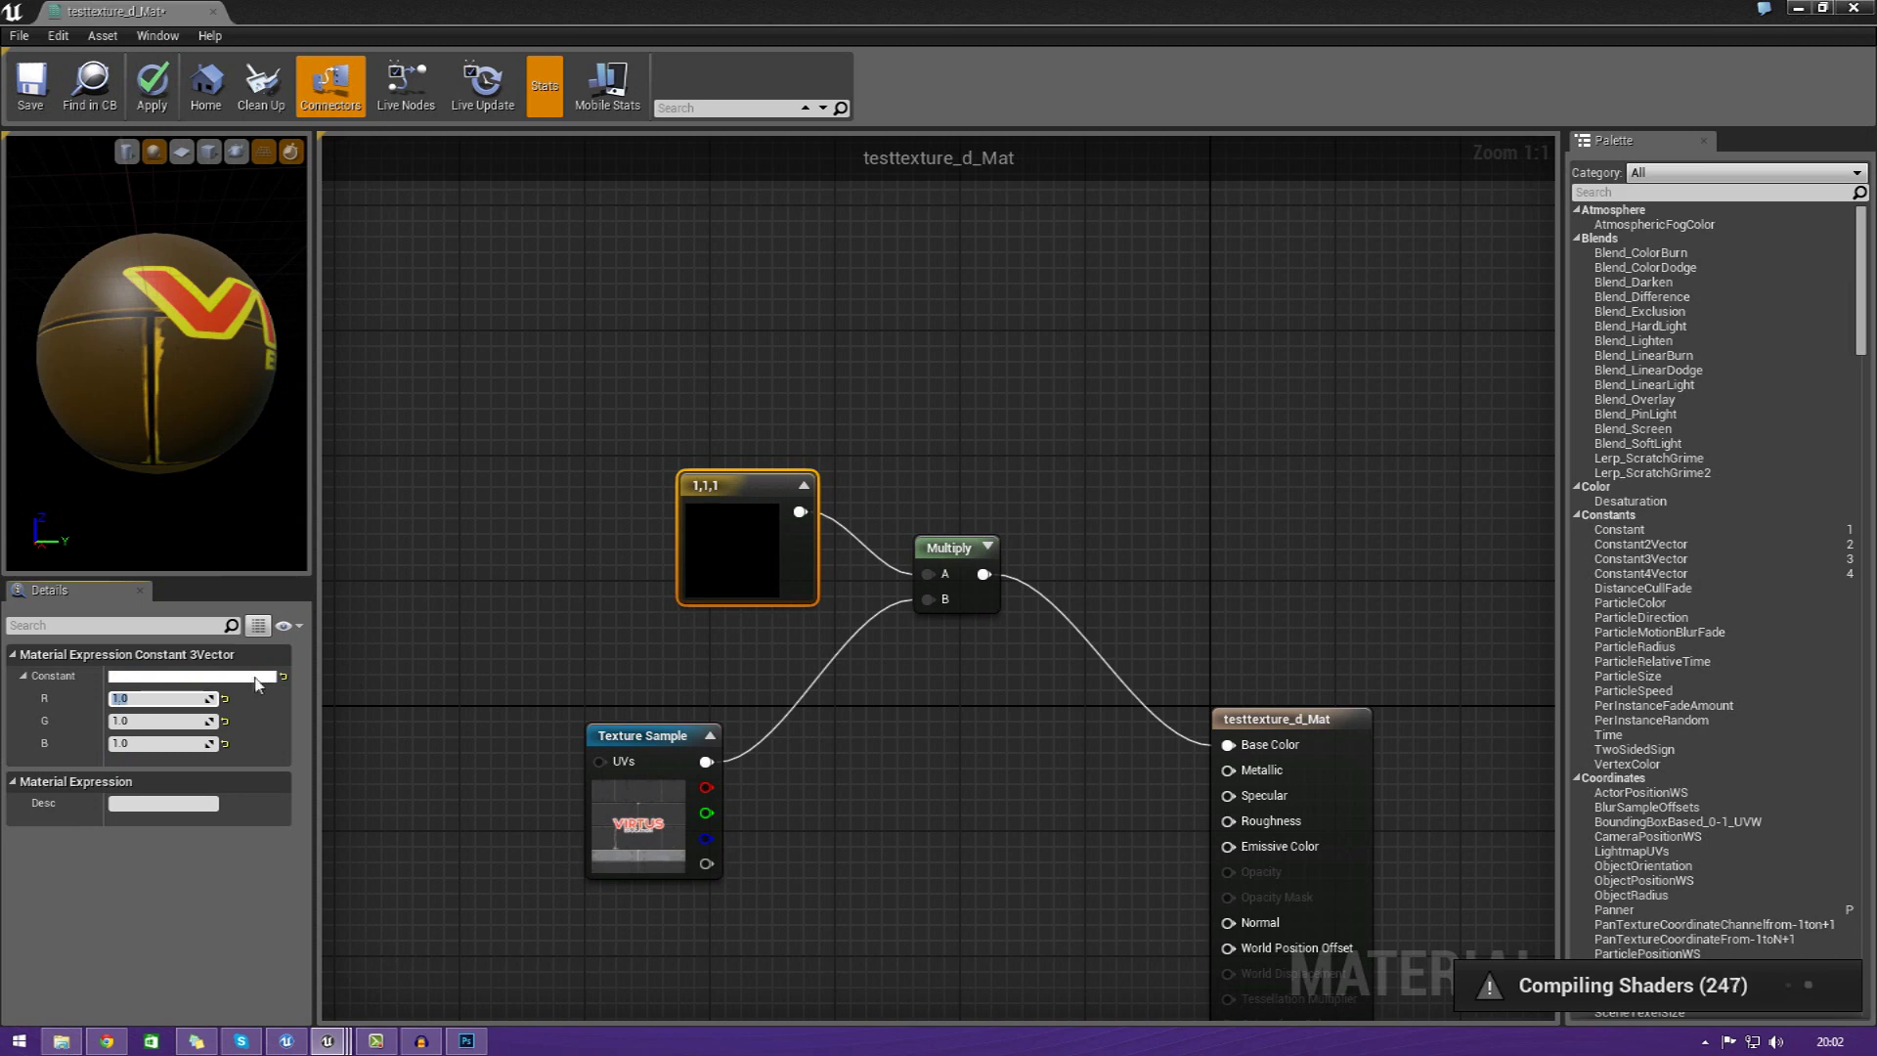
pyautogui.moveTo(715, 615); pyautogui.dragTo(551, 616, button='right')
pyautogui.moveTo(146, 352); pyautogui.dragTo(98, 381)
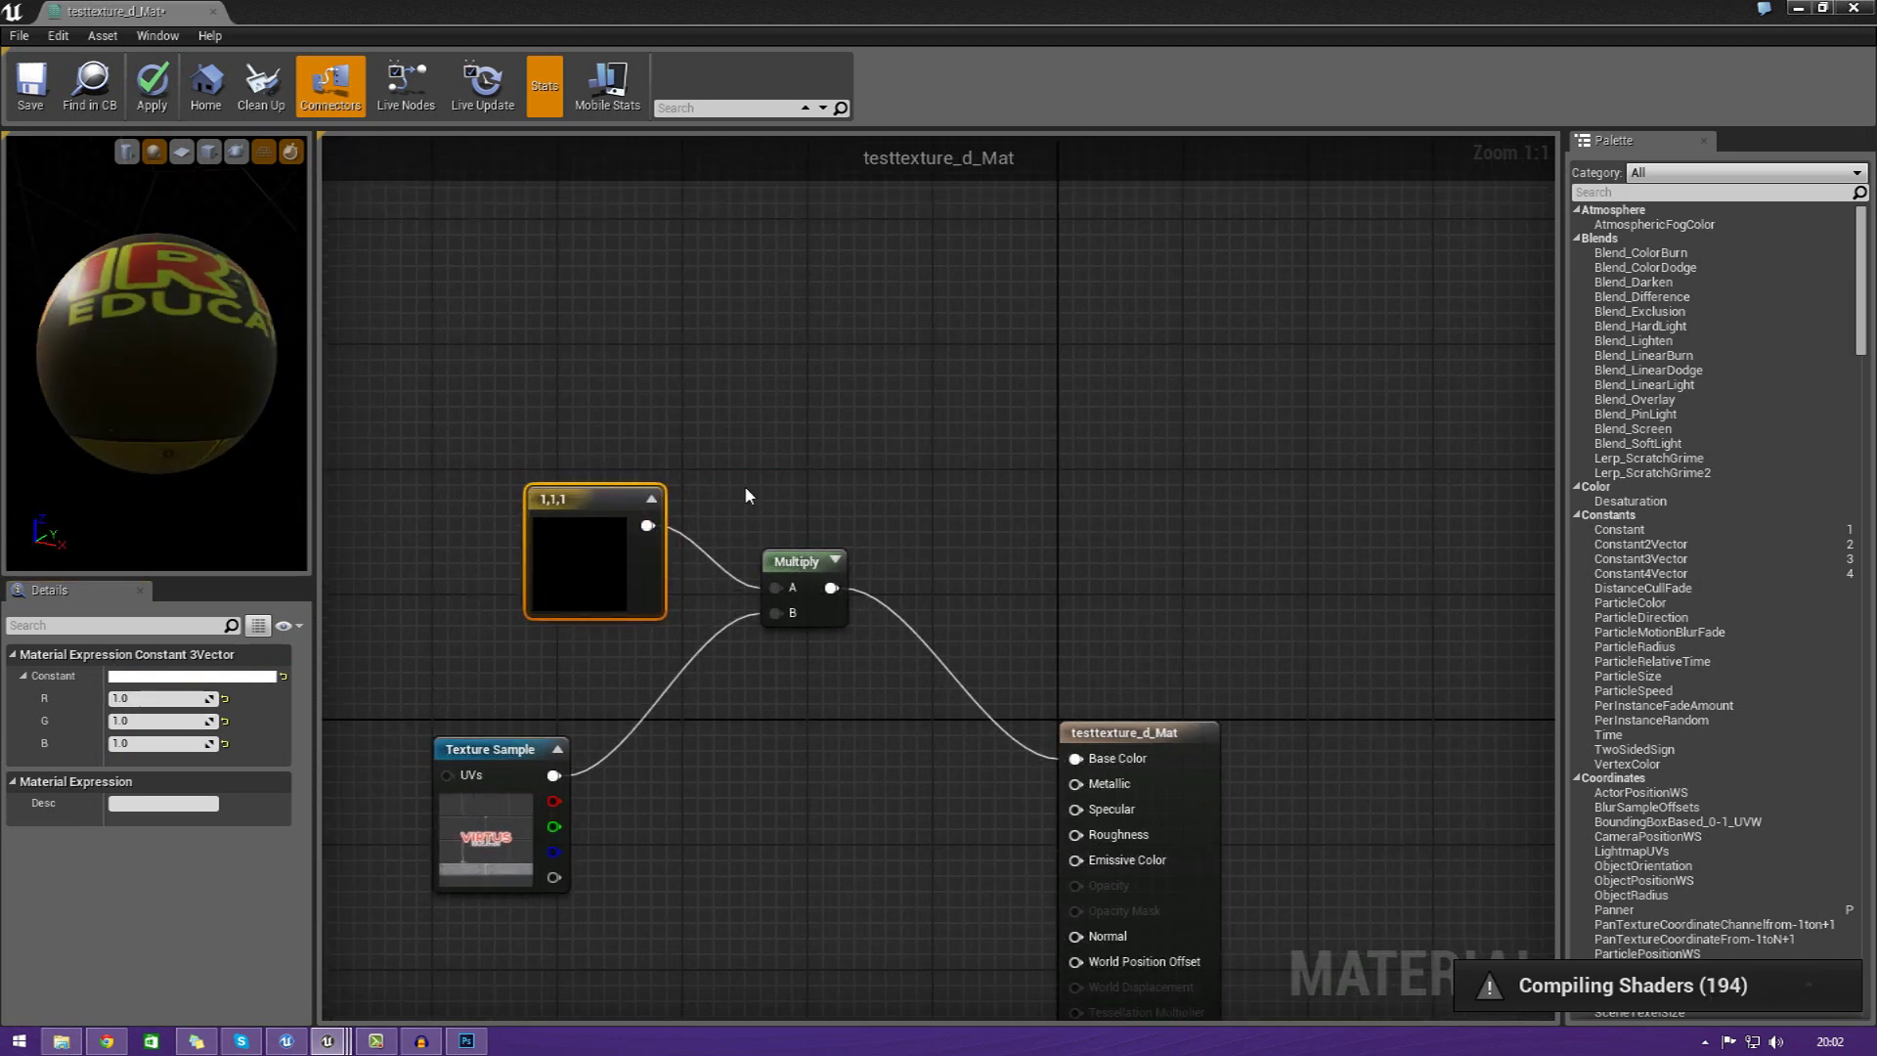
# - Delete the Constant3Vector node from the material graph
pyautogui.click(735, 487)
pyautogui.click(610, 547)
pyautogui.press('Delete')
# - Add a single-value Constant node above the Texture Sample and connect it to the Multiply node's A input
pyautogui.rightClick(479, 458)
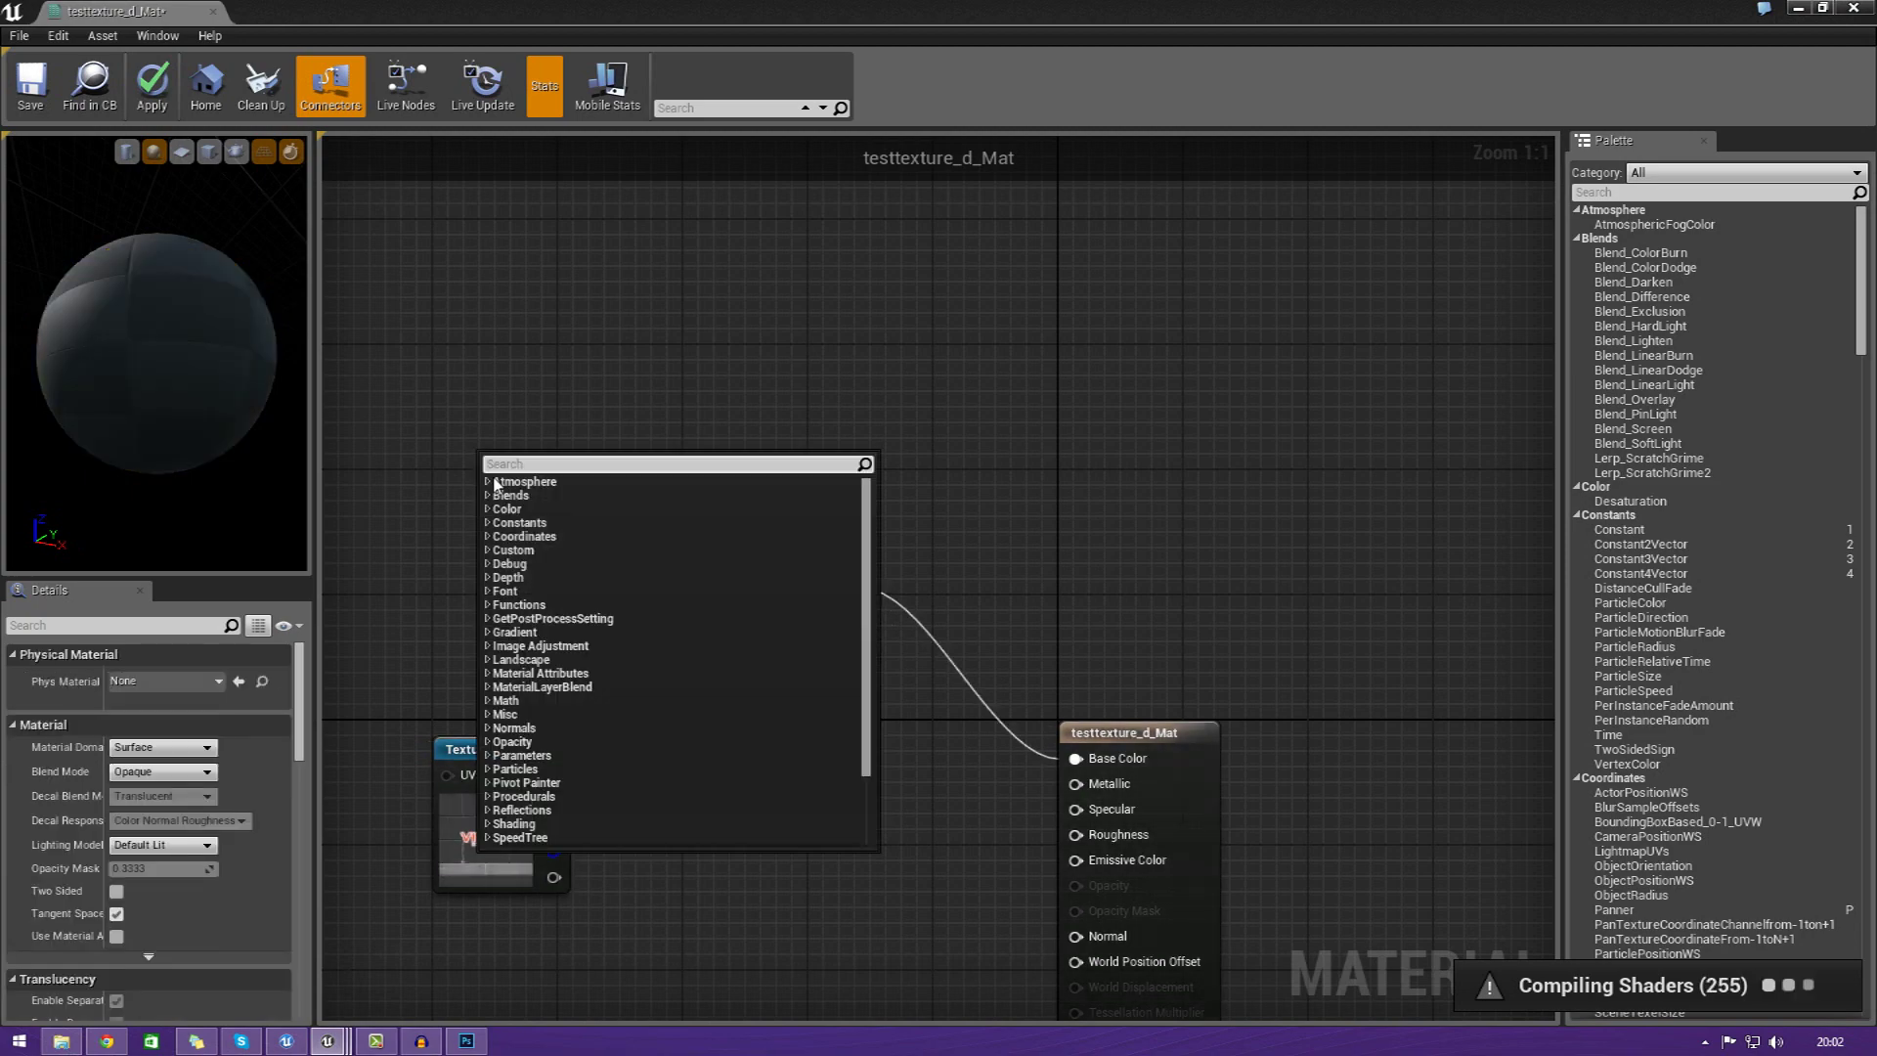
pyautogui.click(486, 523)
pyautogui.click(505, 538)
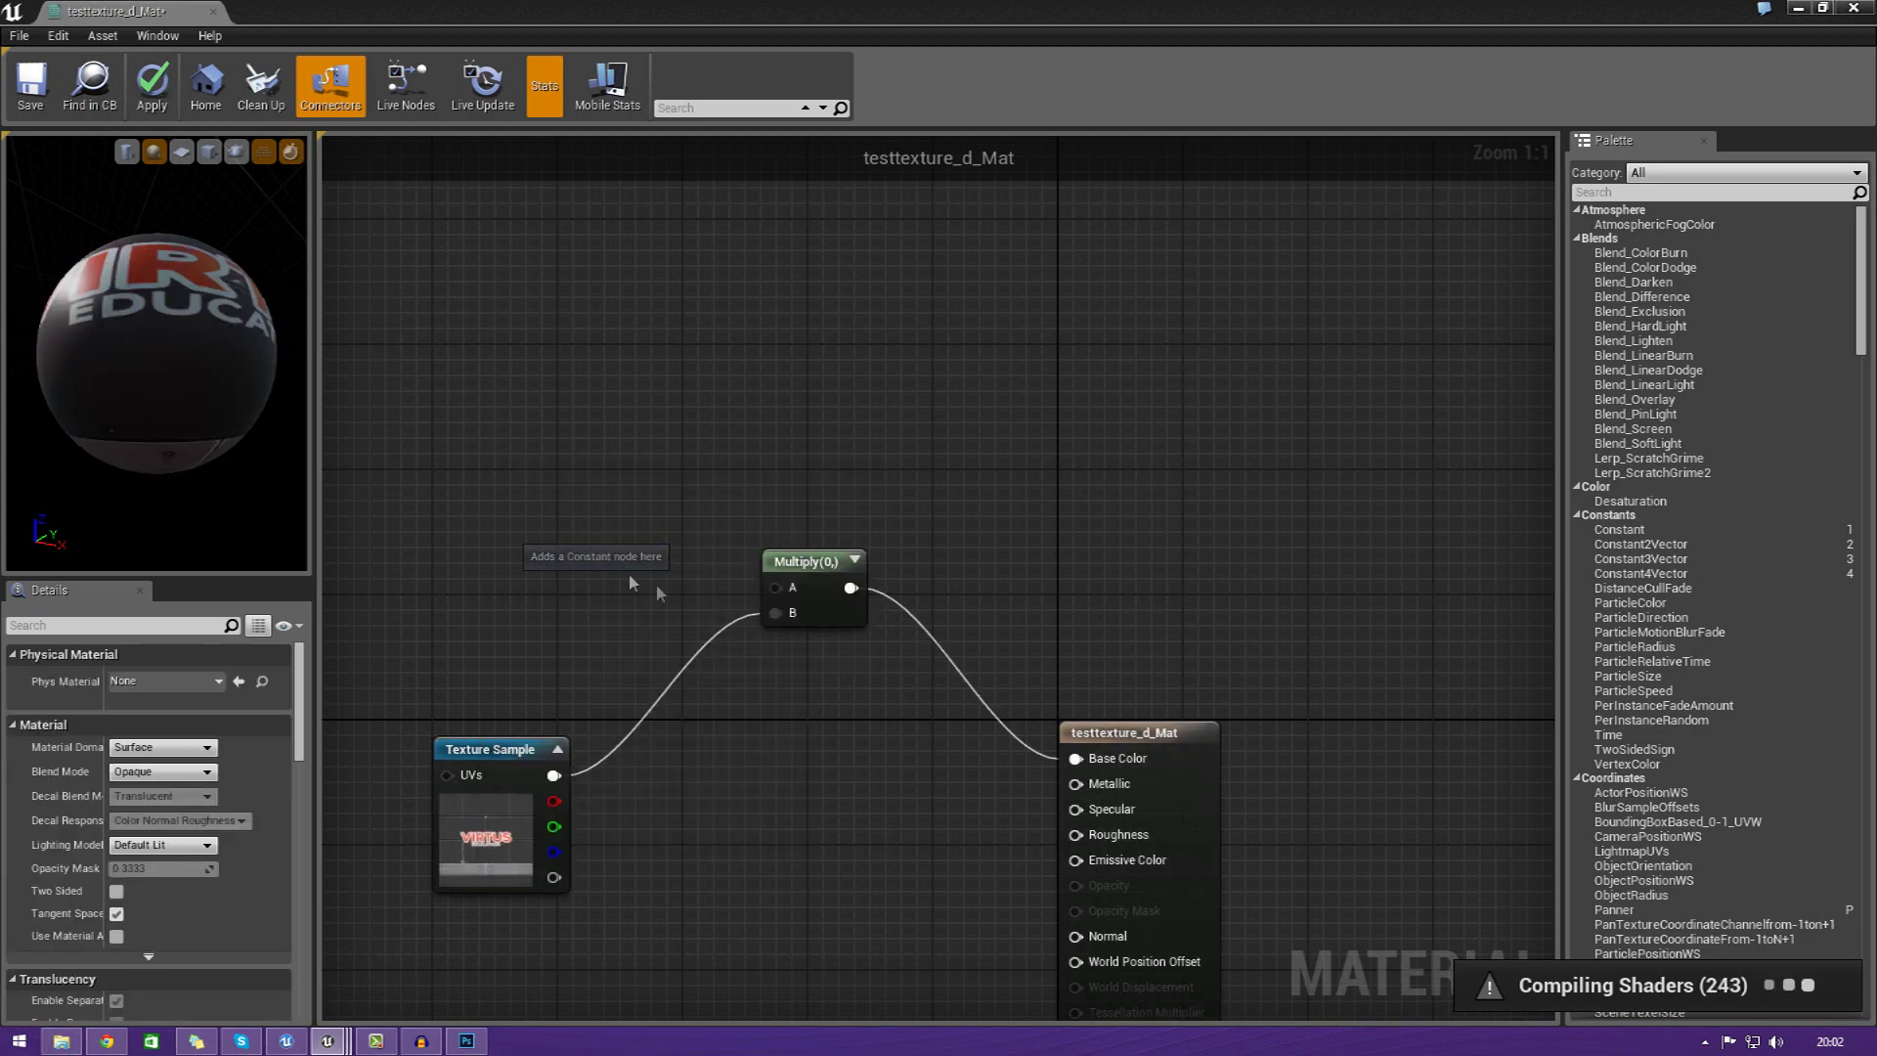
pyautogui.moveTo(774, 588); pyautogui.dragTo(597, 491)
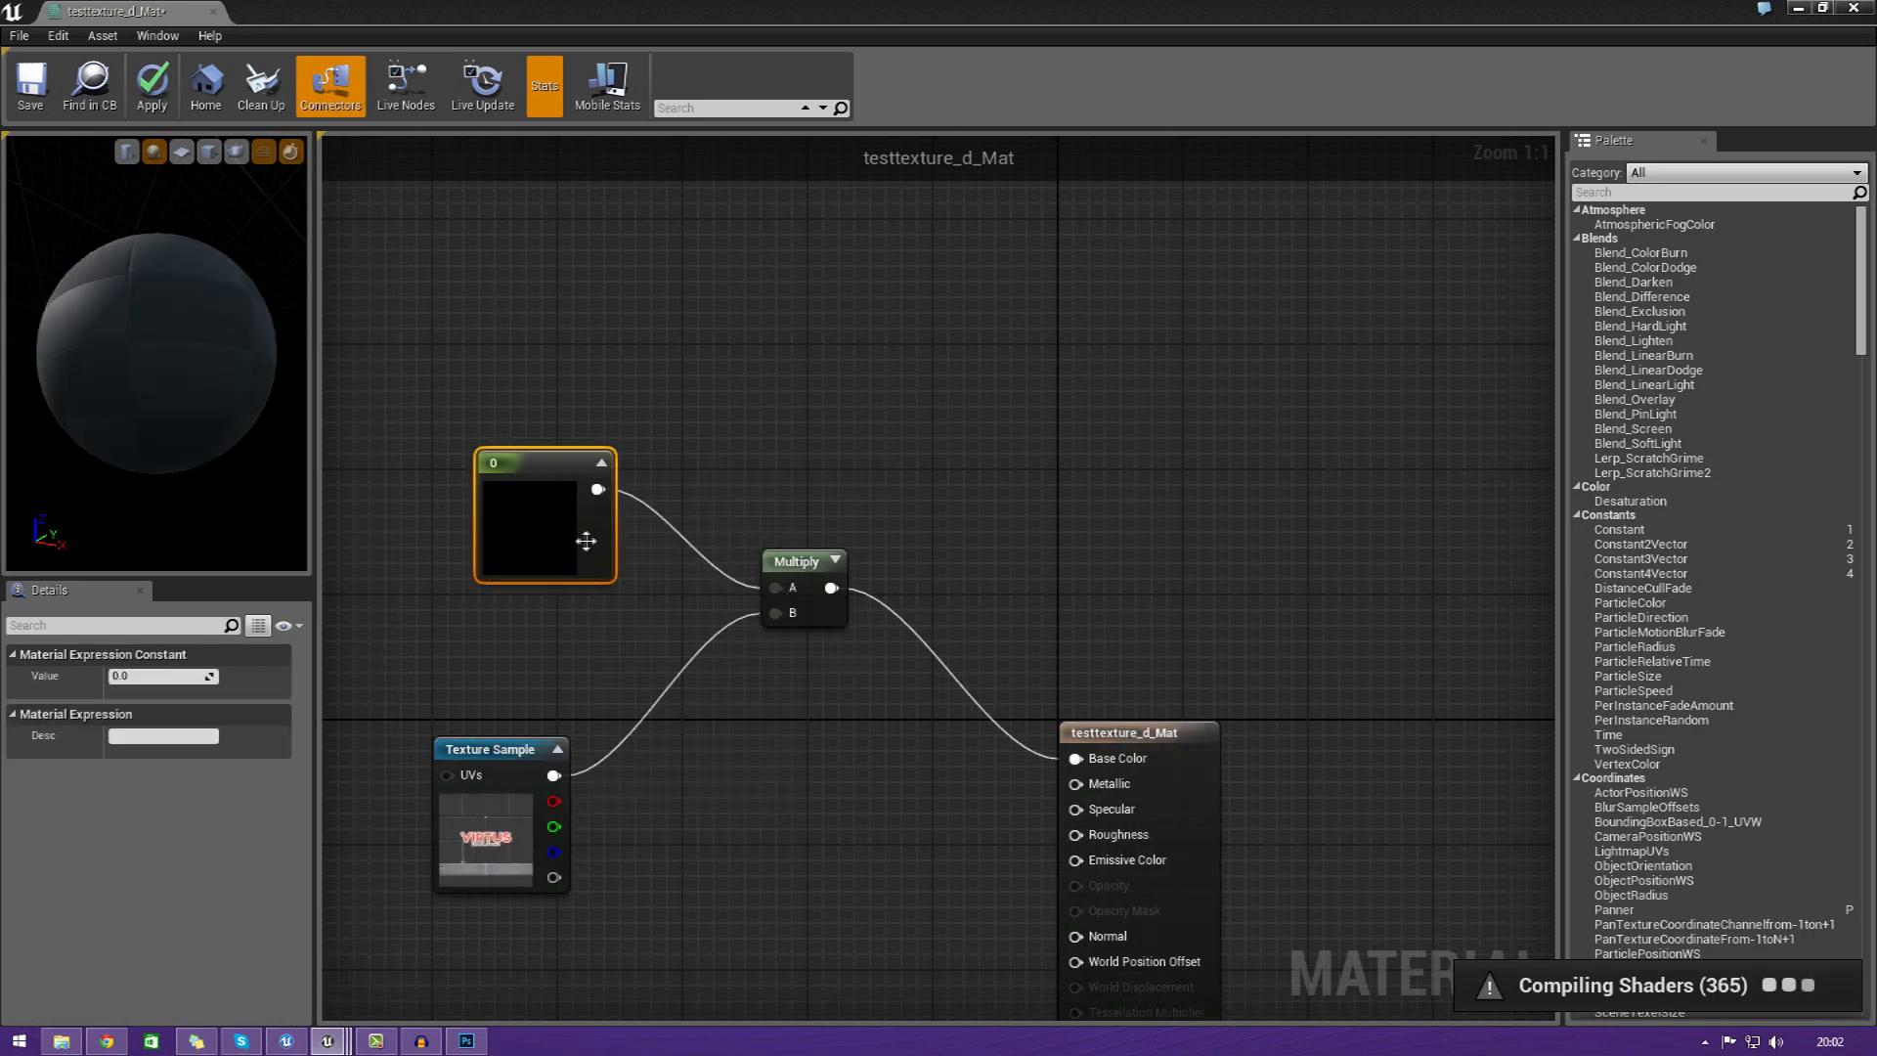
# - Set the Constant node's value to 0.3 and check the brightness of the texture on the preview sphere
pyautogui.moveTo(708, 491); pyautogui.dragTo(861, 588, button='right')
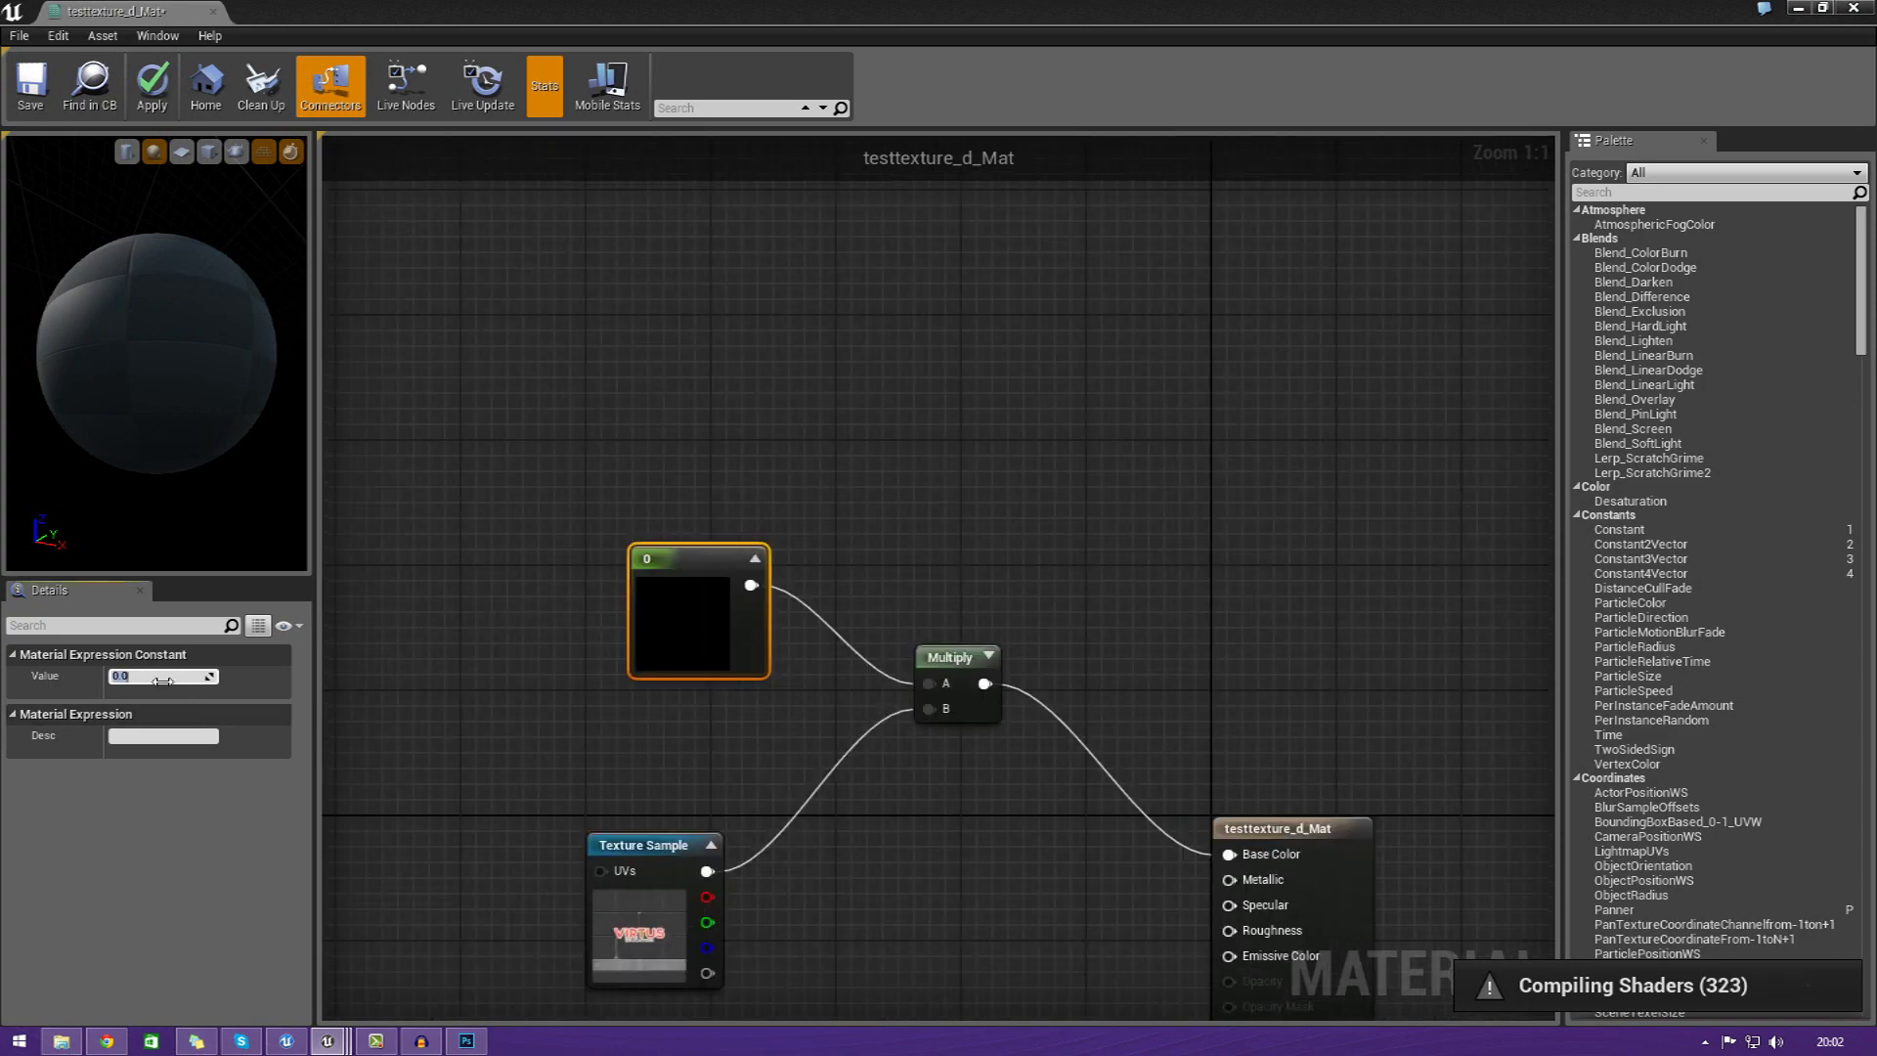
pyautogui.moveTo(159, 344); pyautogui.dragTo(39, 341)
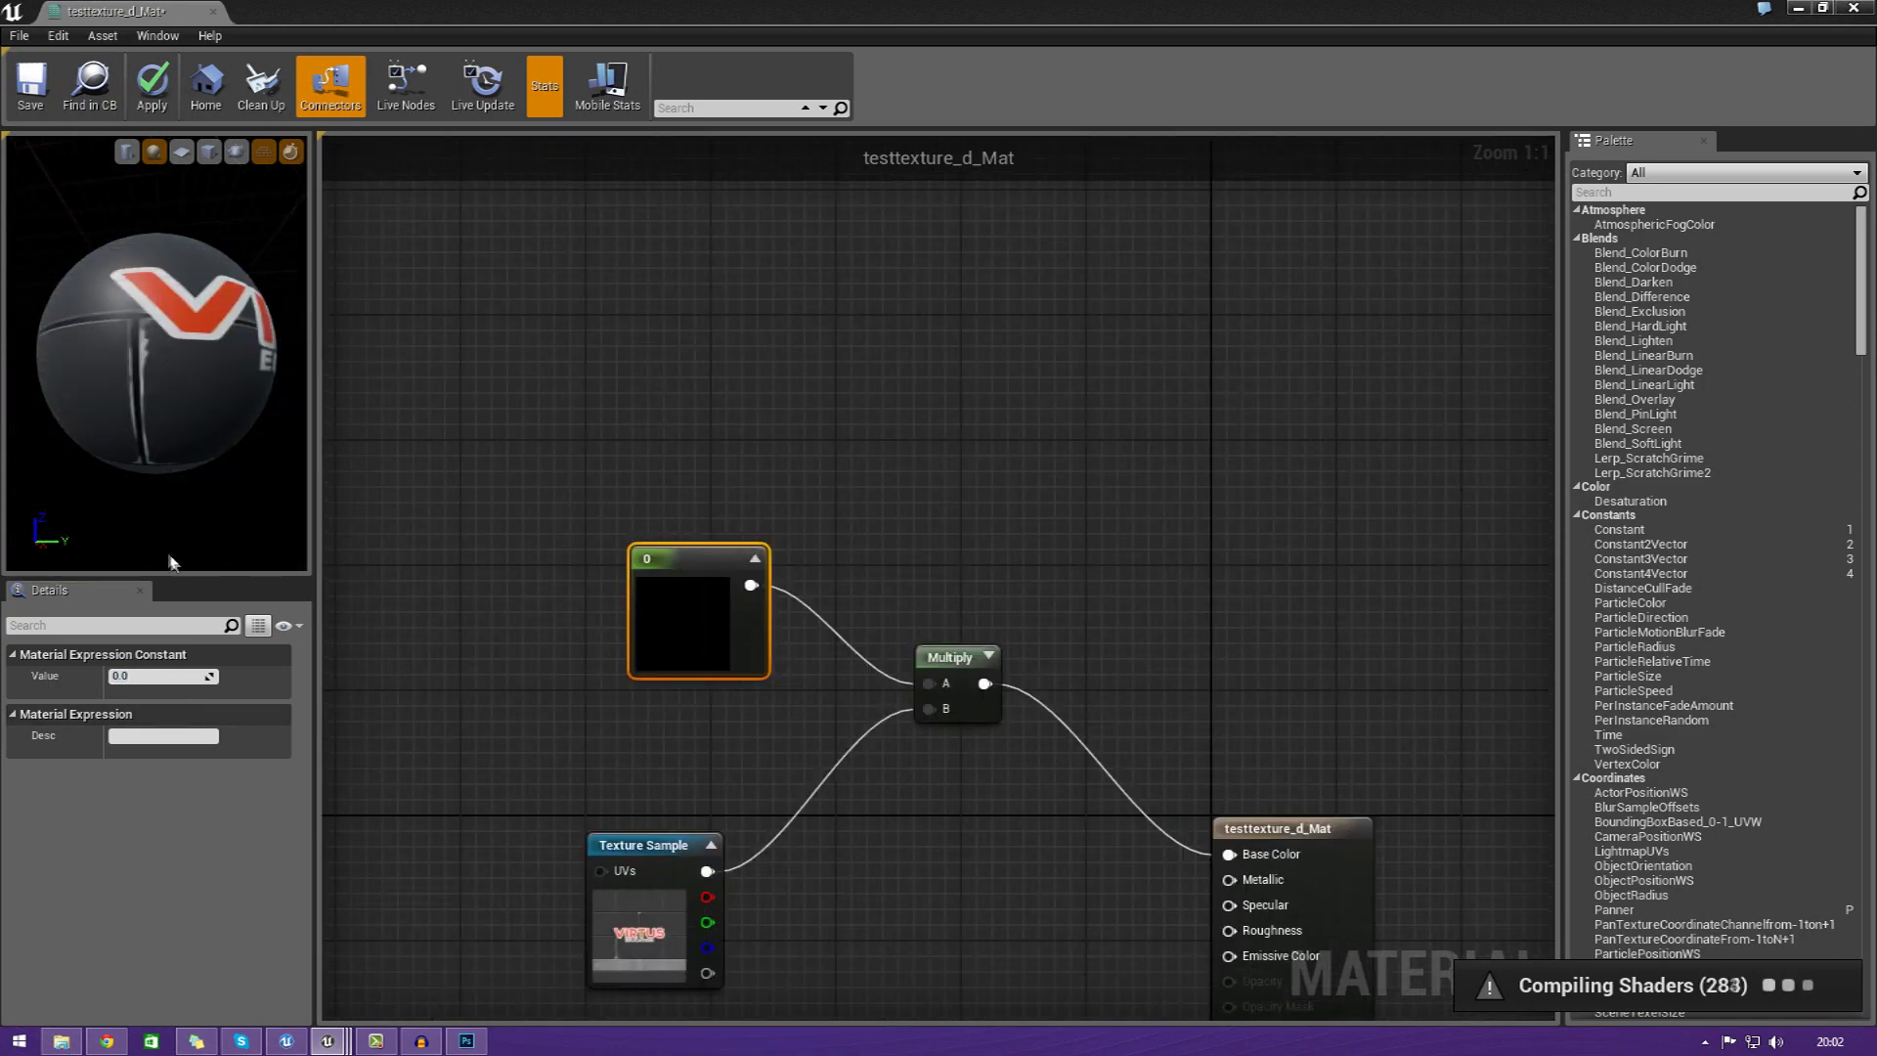
pyautogui.moveTo(770, 765); pyautogui.dragTo(662, 670, button='right')
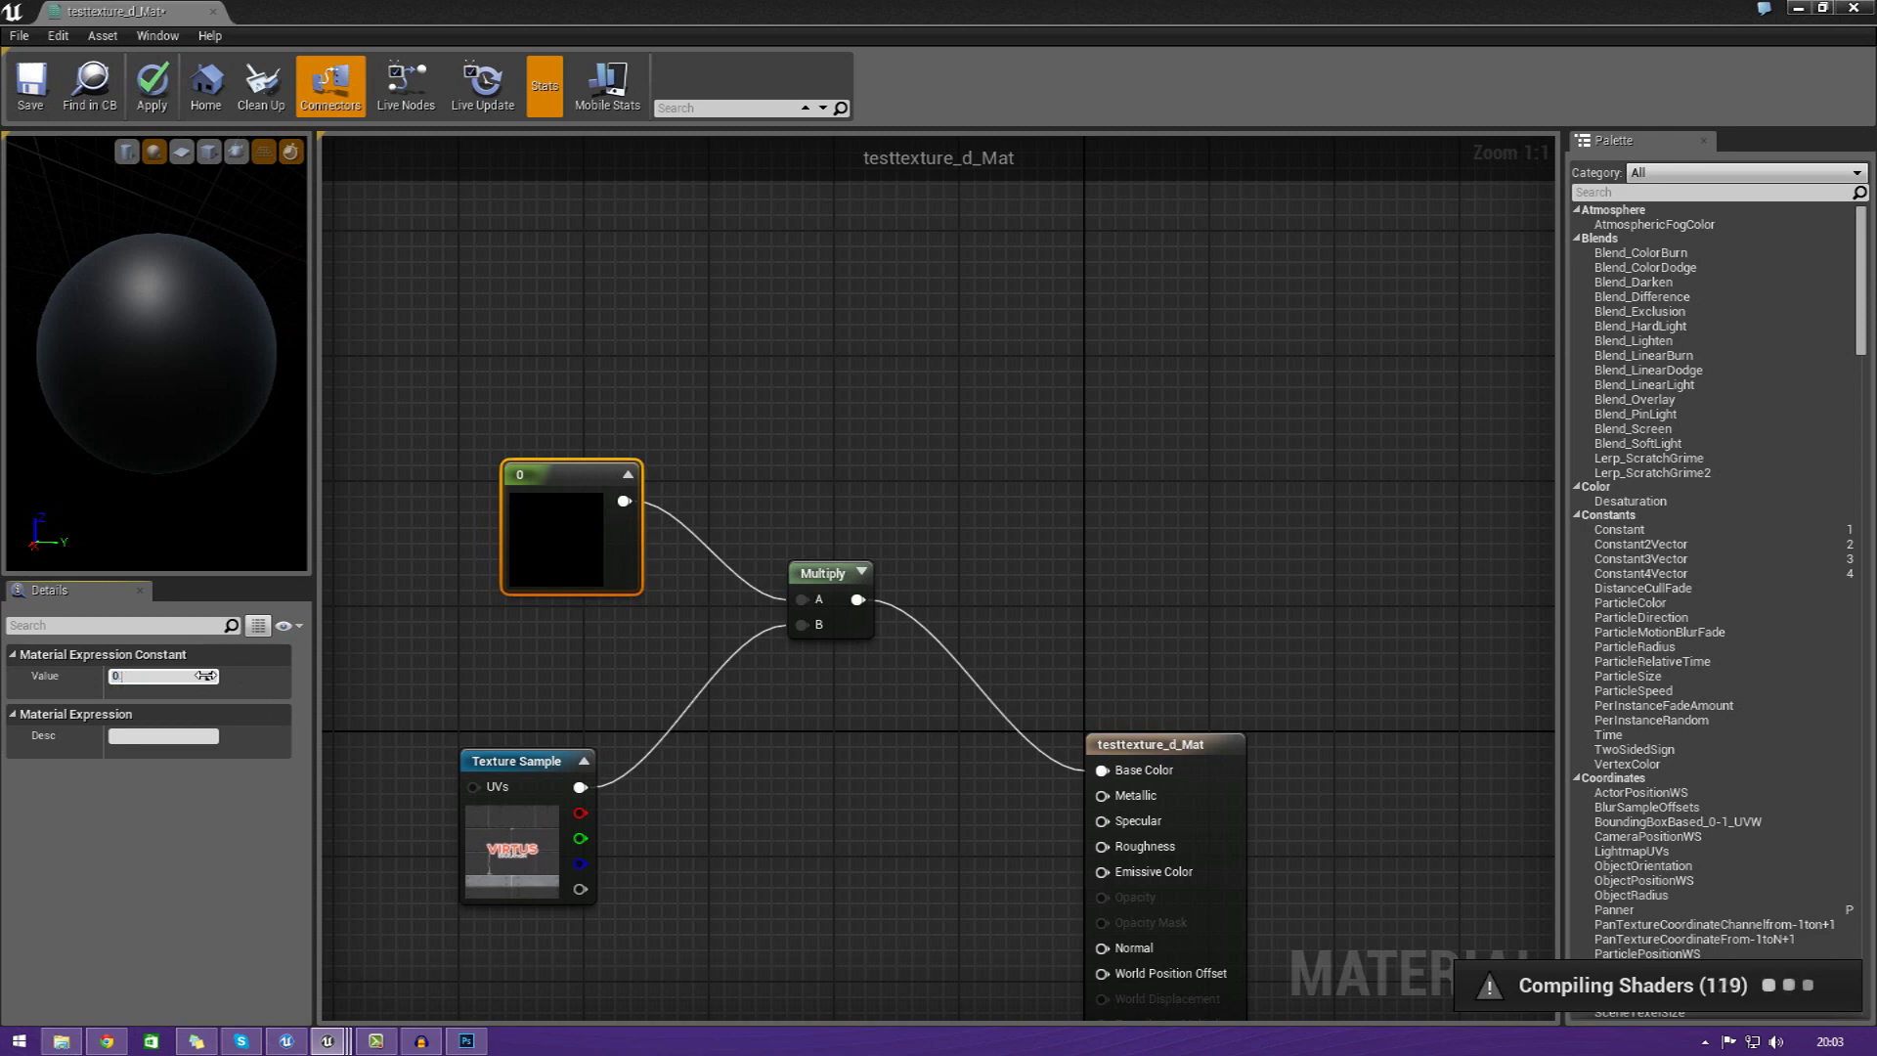
pyautogui.write('.3')
pyautogui.press('Return')
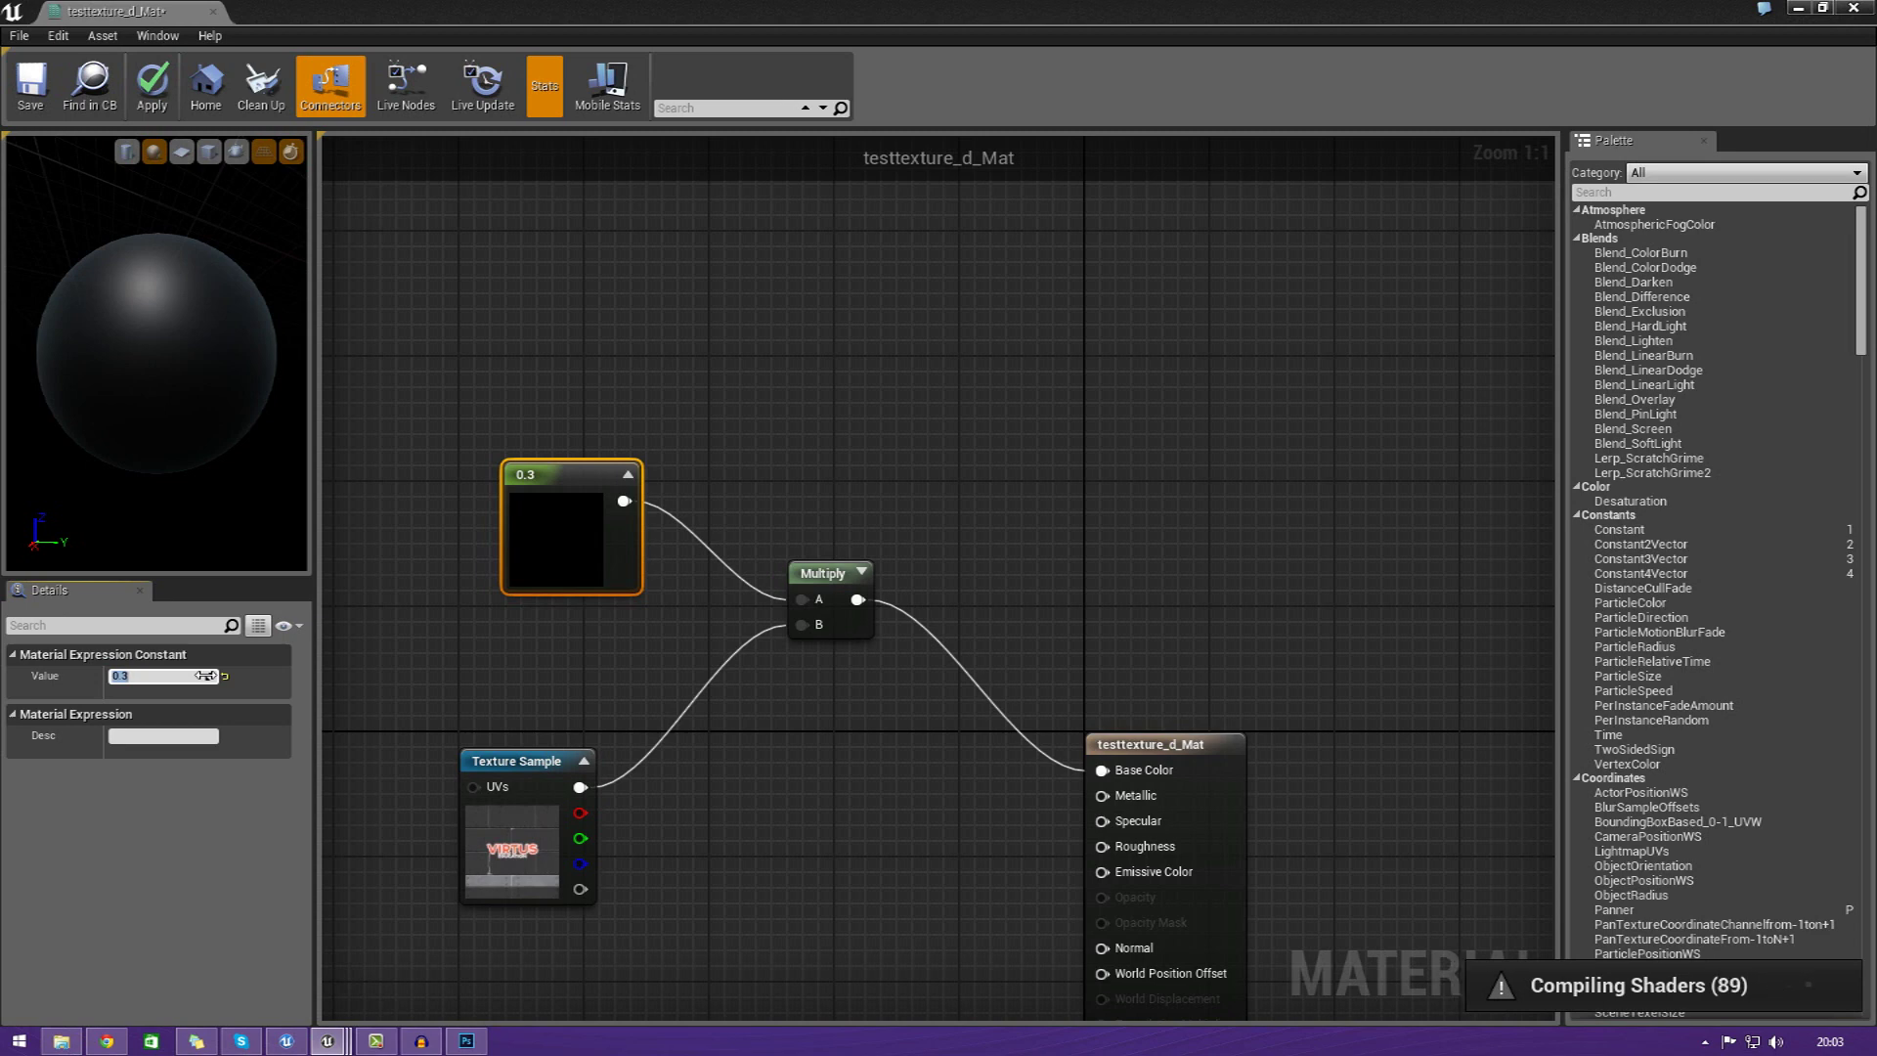
pyautogui.moveTo(147, 314); pyautogui.dragTo(173, 364)
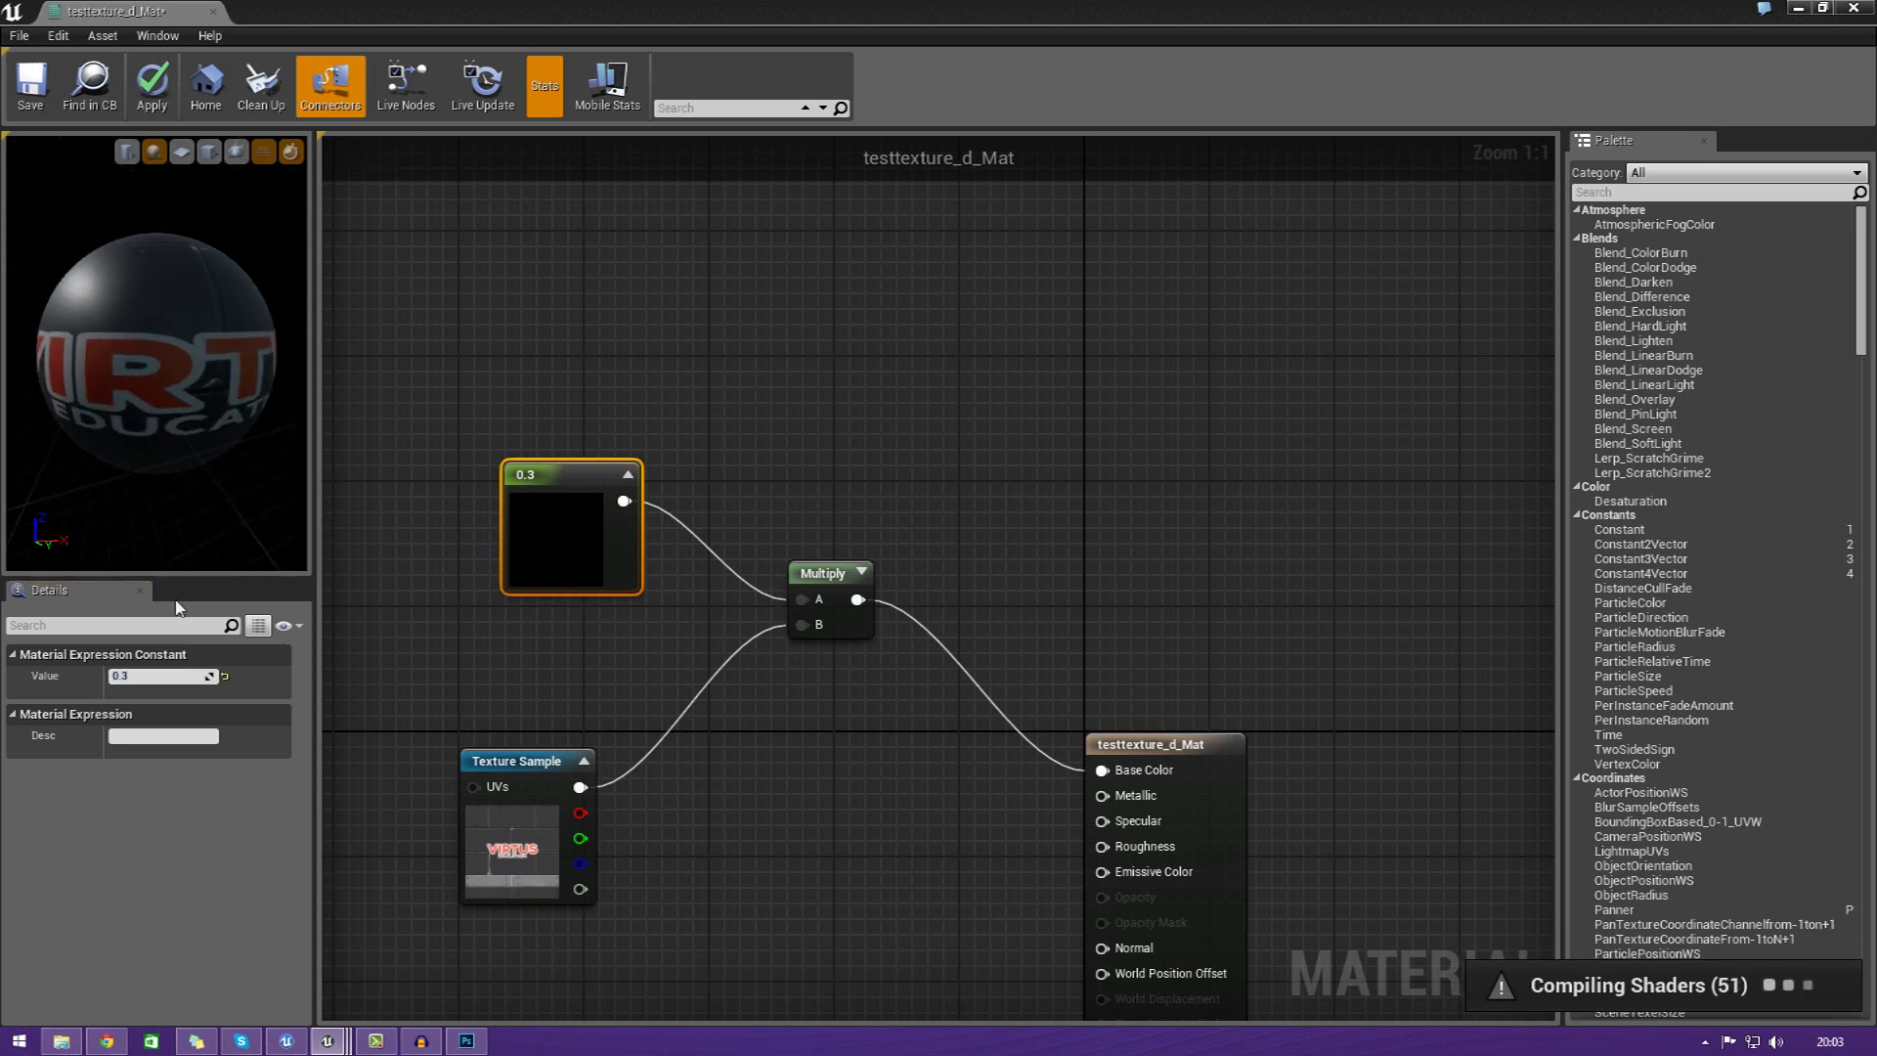
# - Set the Constant node's value to 1 and apply the changes to the material
pyautogui.click(191, 681)
pyautogui.click(578, 839)
pyautogui.moveTo(630, 533); pyautogui.dragTo(633, 538)
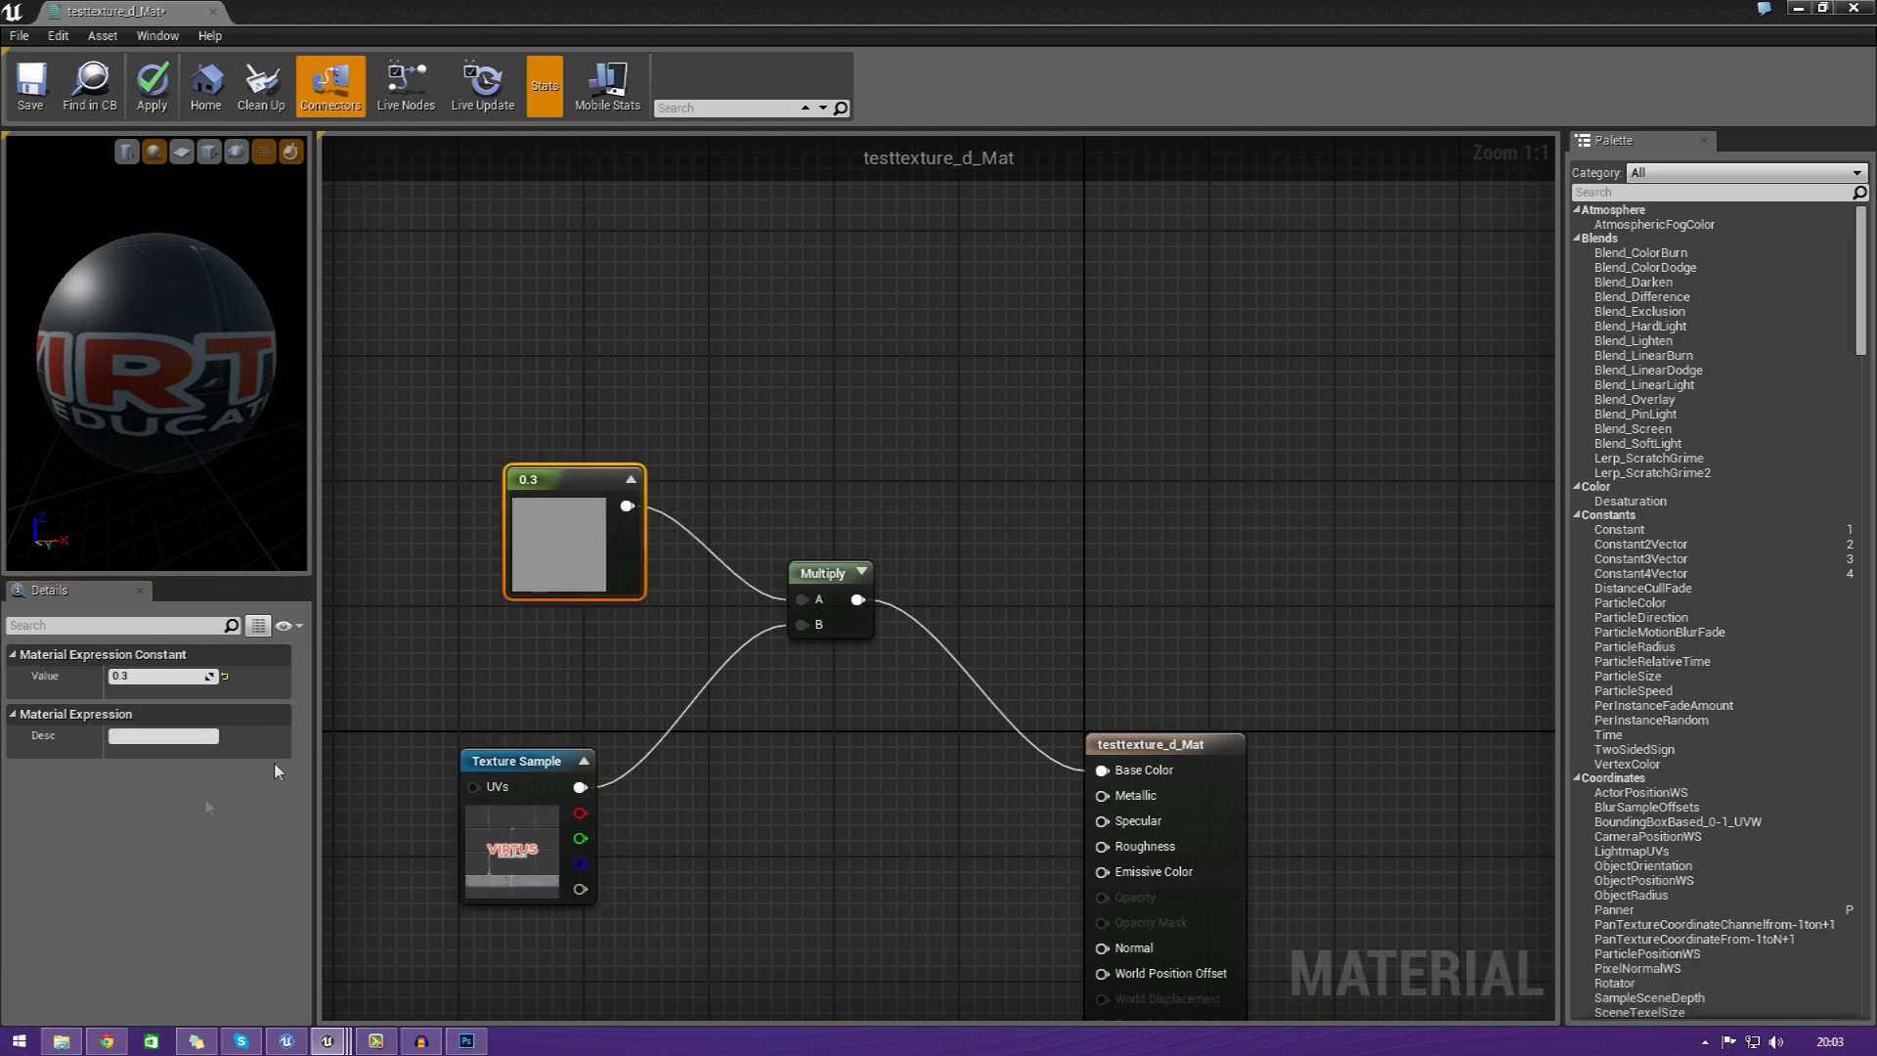
pyautogui.click(175, 677)
pyautogui.write('1')
pyautogui.press('Return')
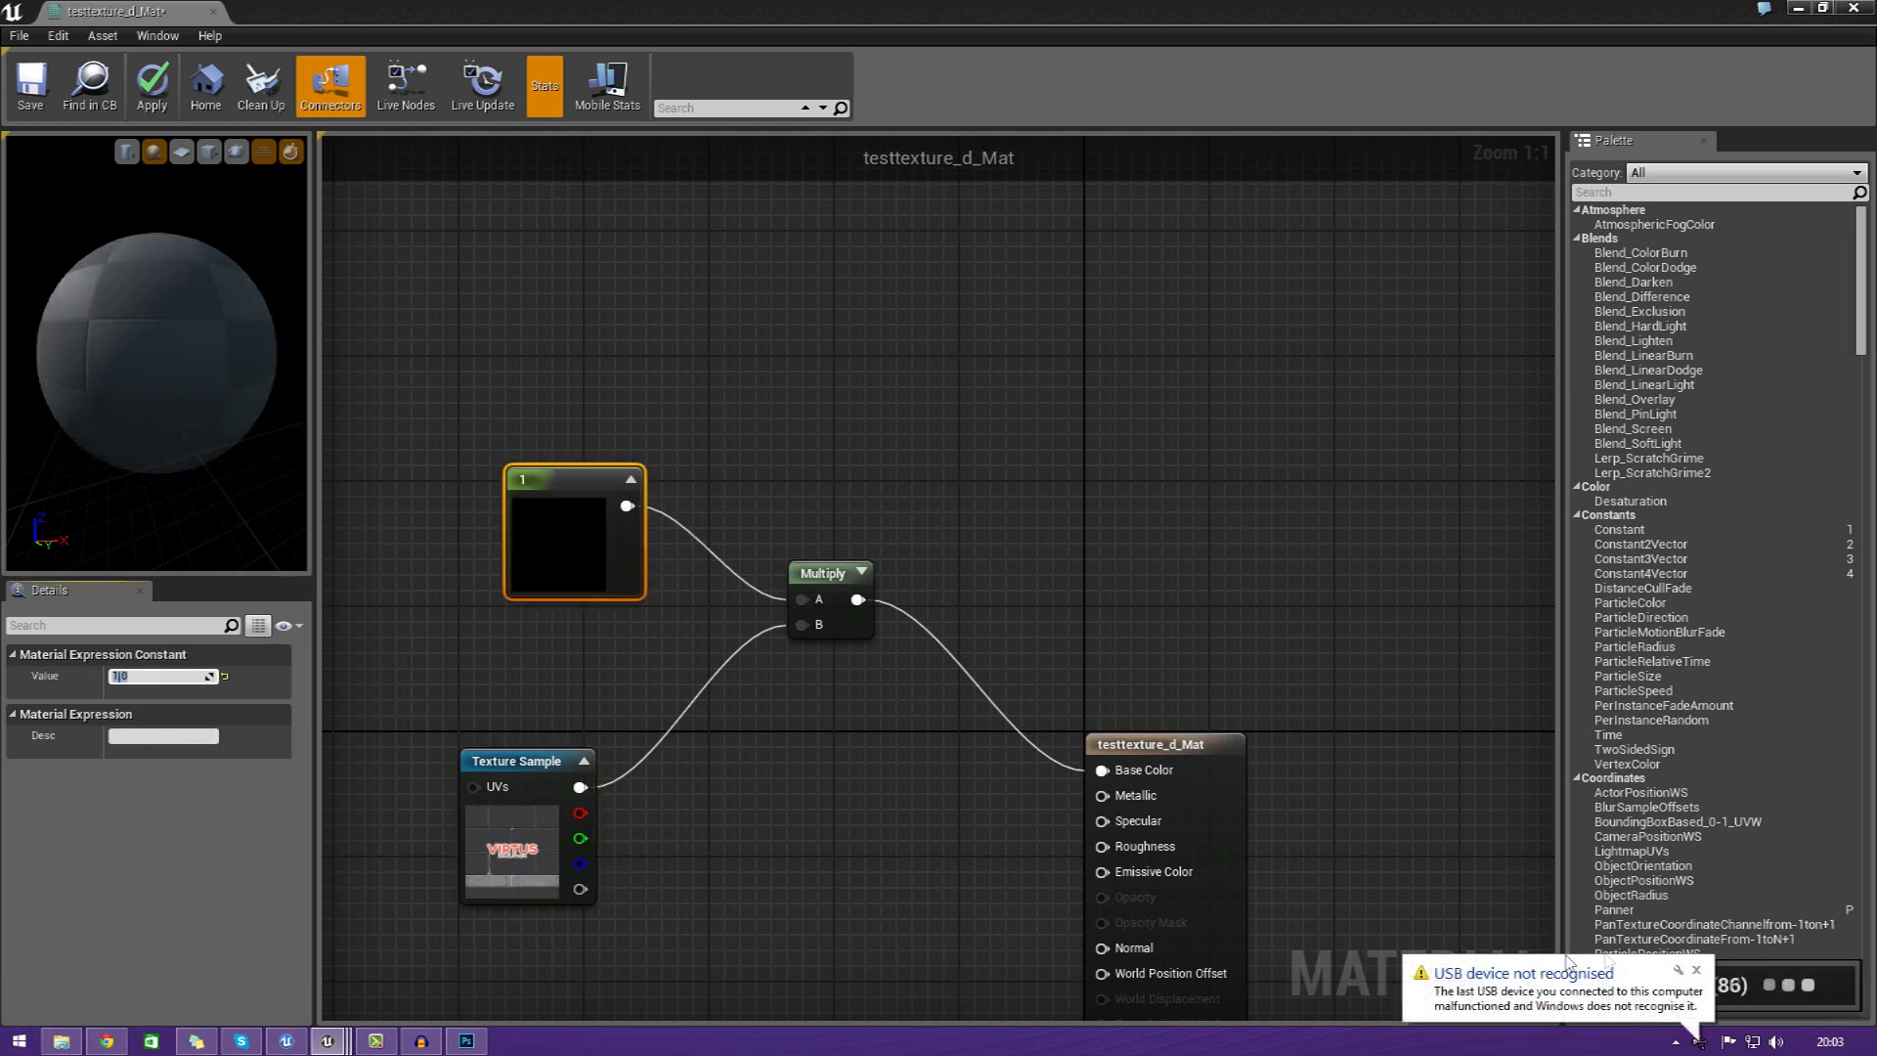
pyautogui.click(1697, 971)
pyautogui.click(1008, 244)
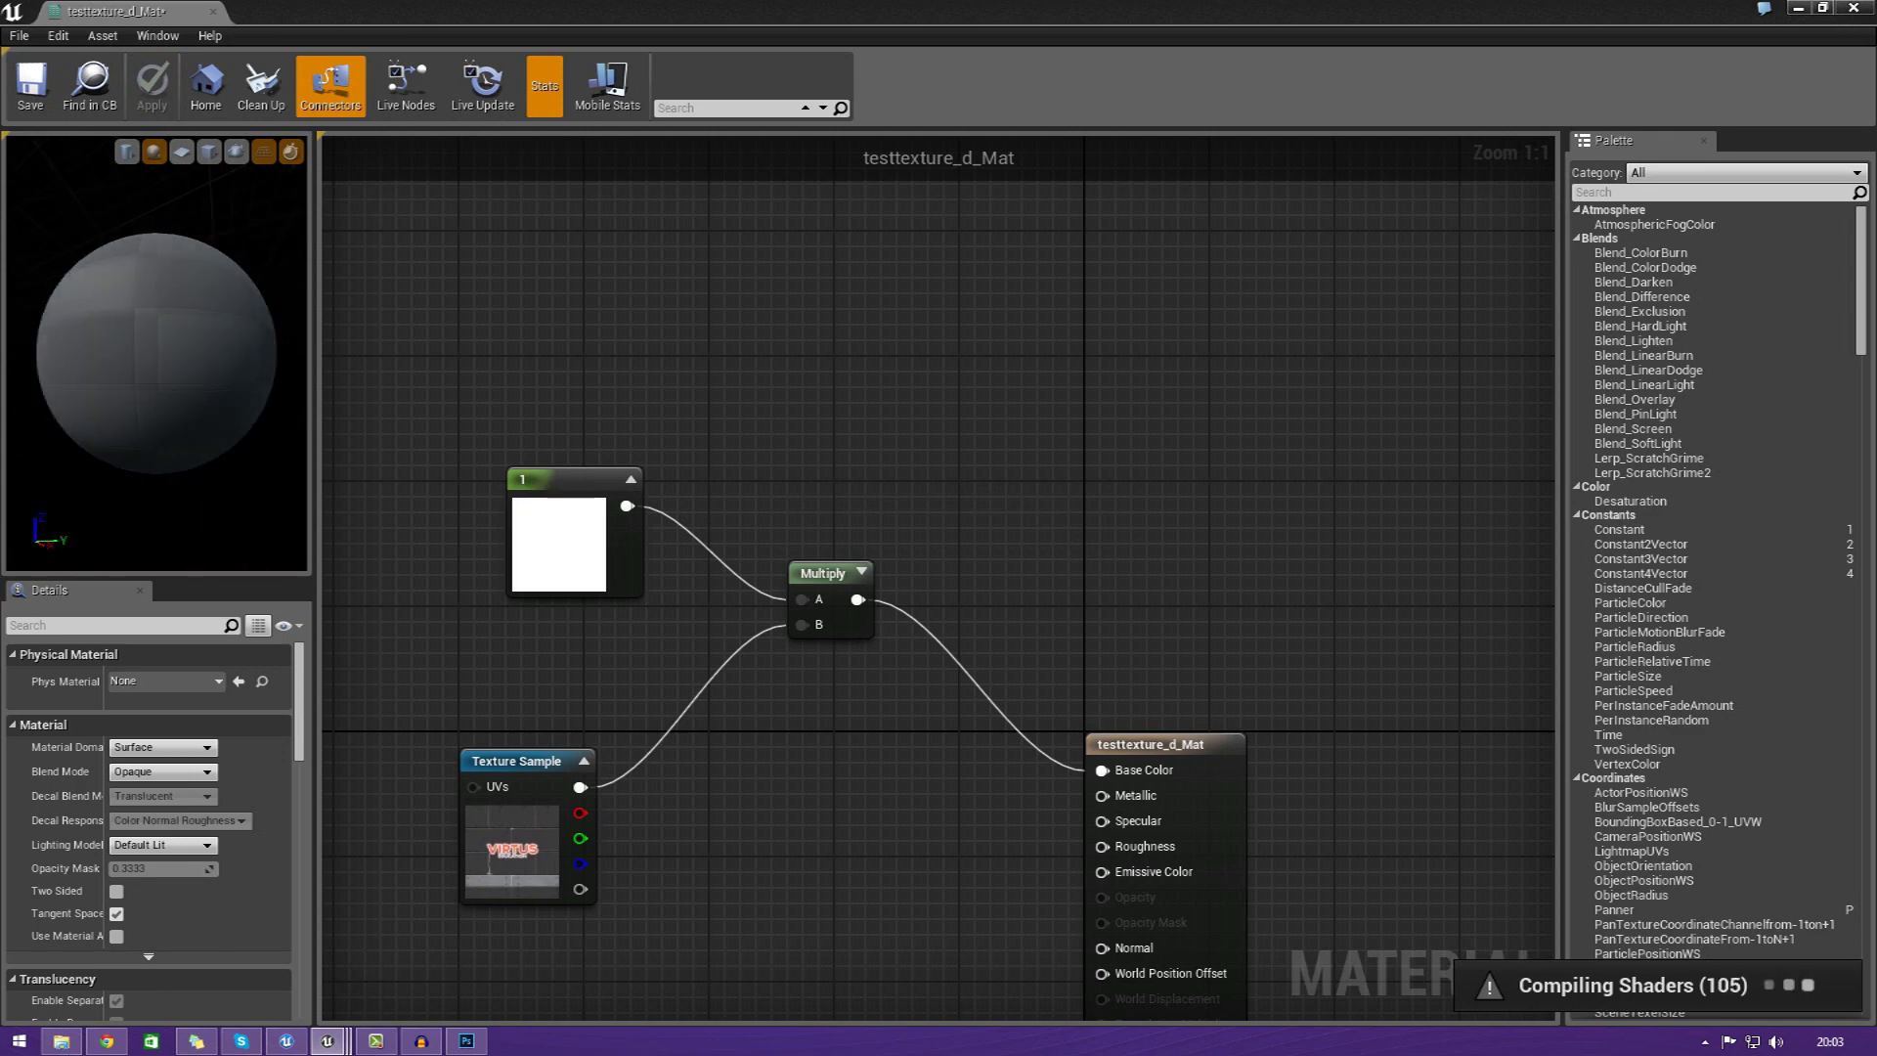
# - Move the material editor off this screen and shift the Content Browser aside to uncover the cube in the level viewport
pyautogui.moveTo(157, 352); pyautogui.dragTo(204, 377)
pyautogui.moveTo(606, 25); pyautogui.dragTo(1876, 147)
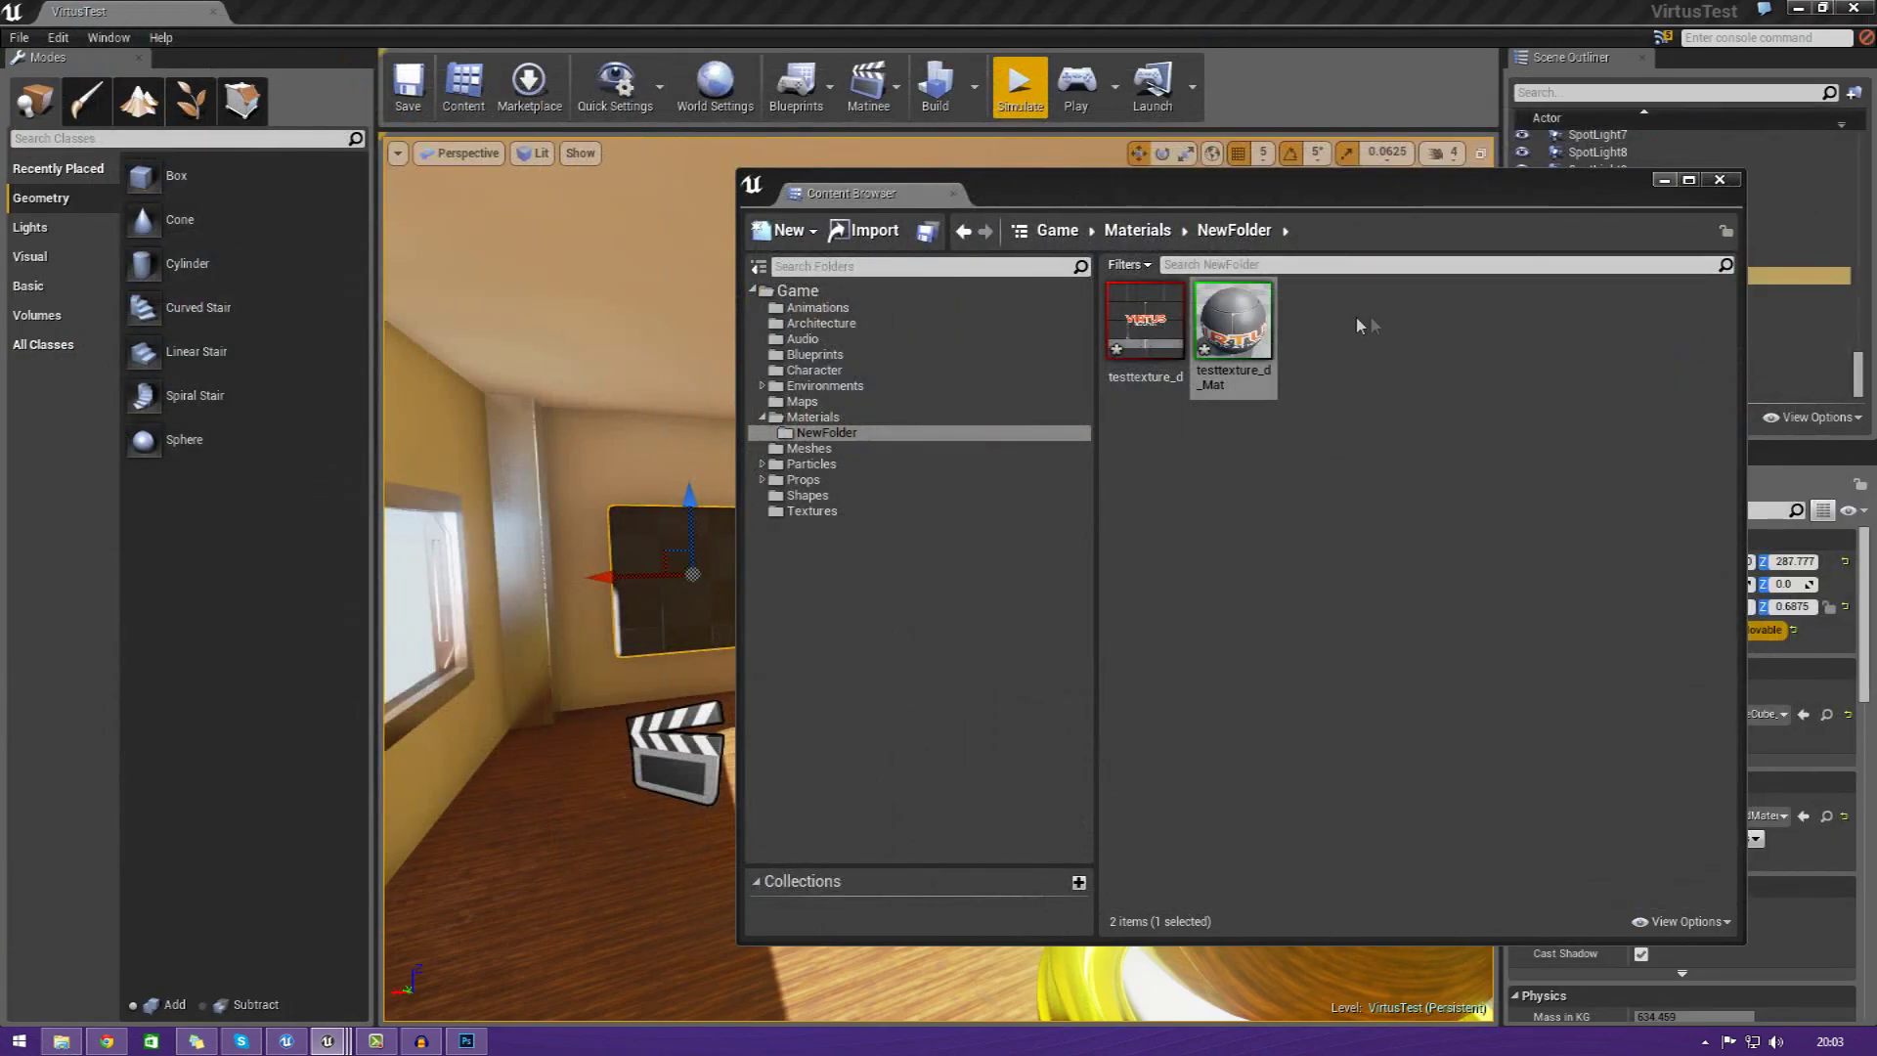
pyautogui.moveTo(1248, 198); pyautogui.dragTo(1358, 163)
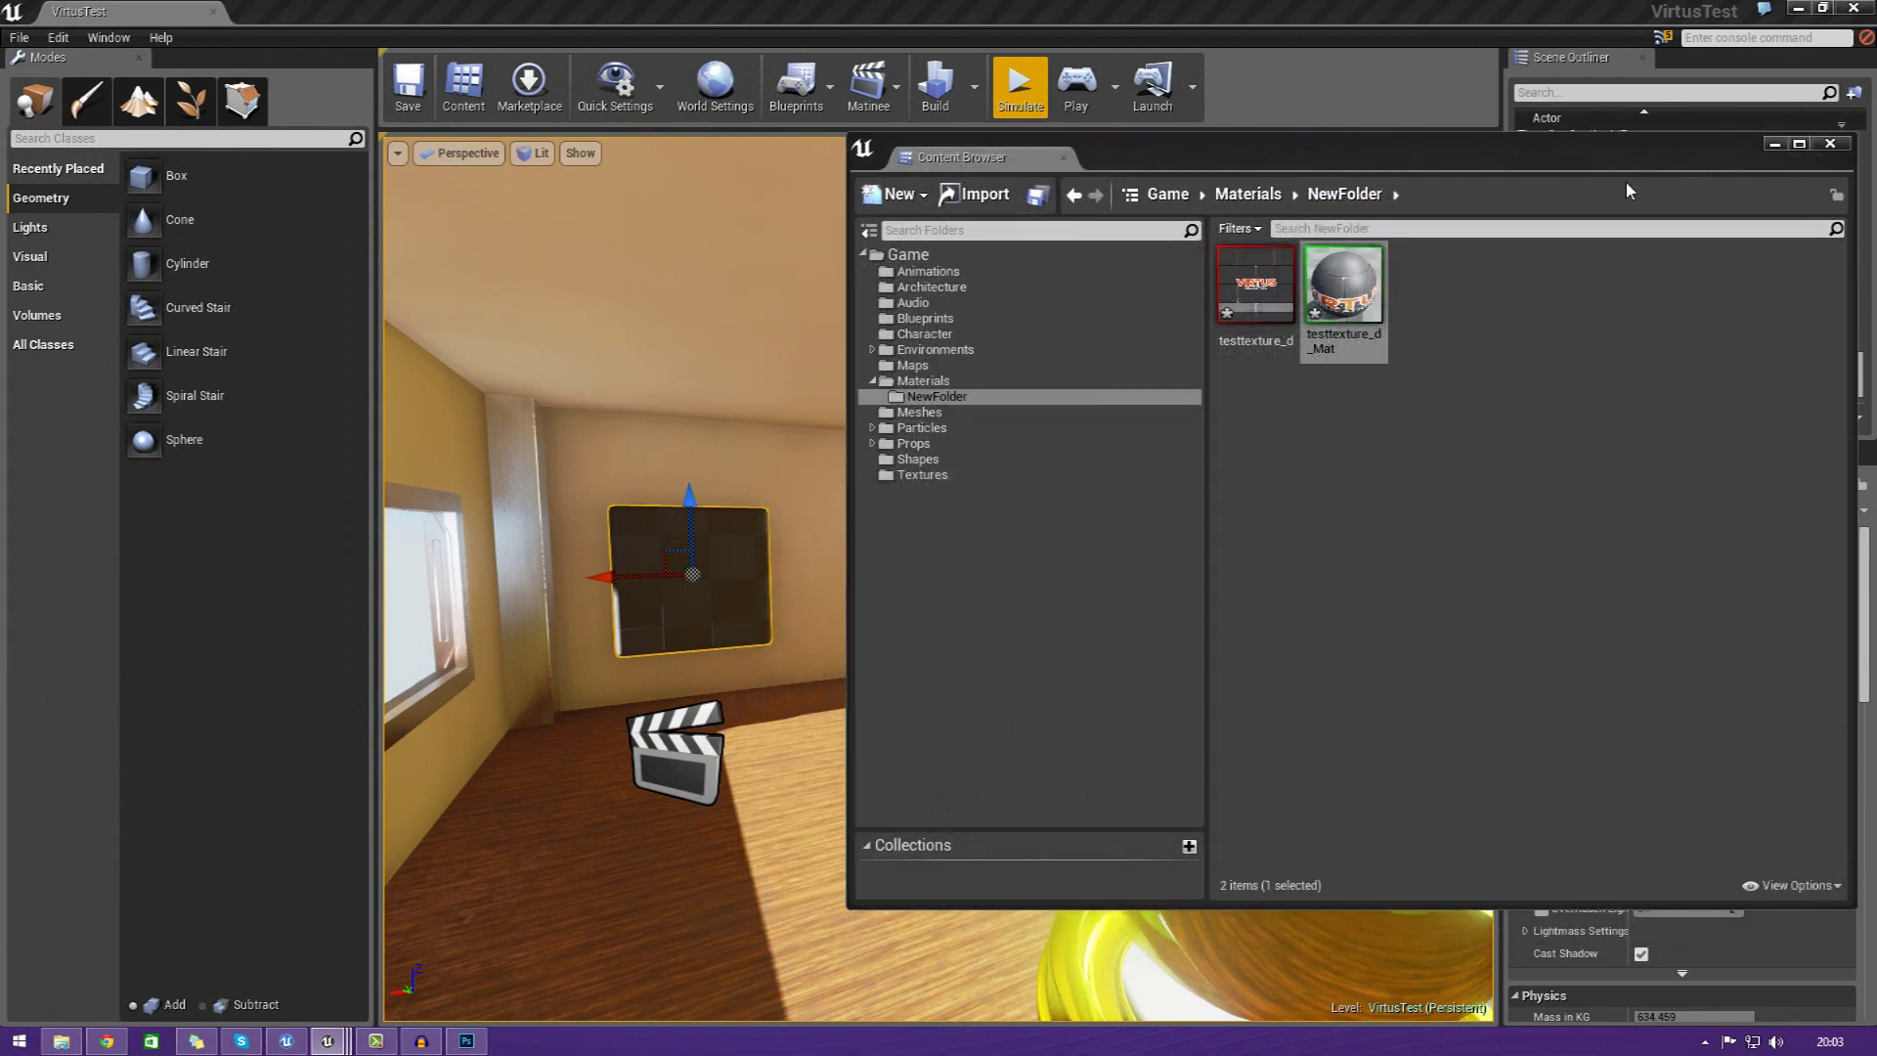
pyautogui.moveTo(1558, 145); pyautogui.dragTo(1710, 103)
# - Apply the testtexture_d_Mat material to the selected rounded cube in the level
pyautogui.moveTo(713, 608); pyautogui.dragTo(830, 581, button='right')
pyautogui.press('w')
pyautogui.press('w')
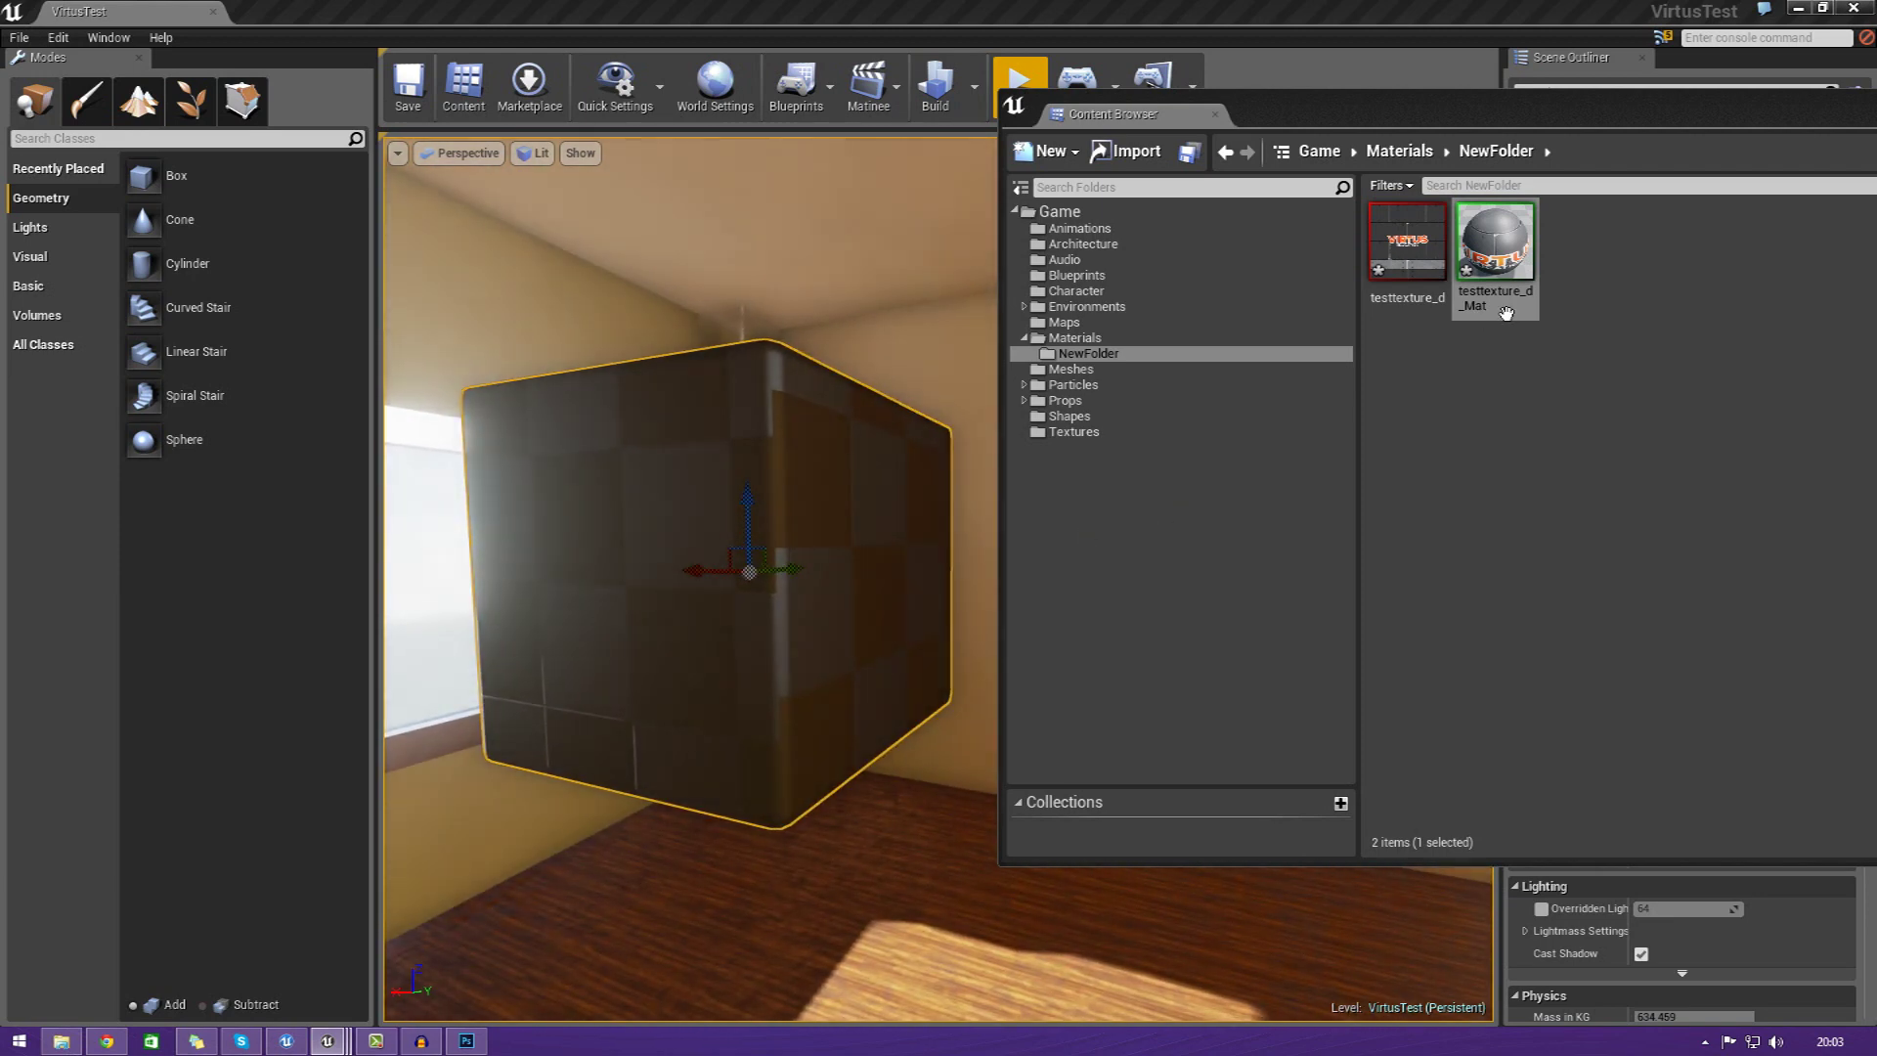
pyautogui.moveTo(1506, 312); pyautogui.dragTo(808, 678)
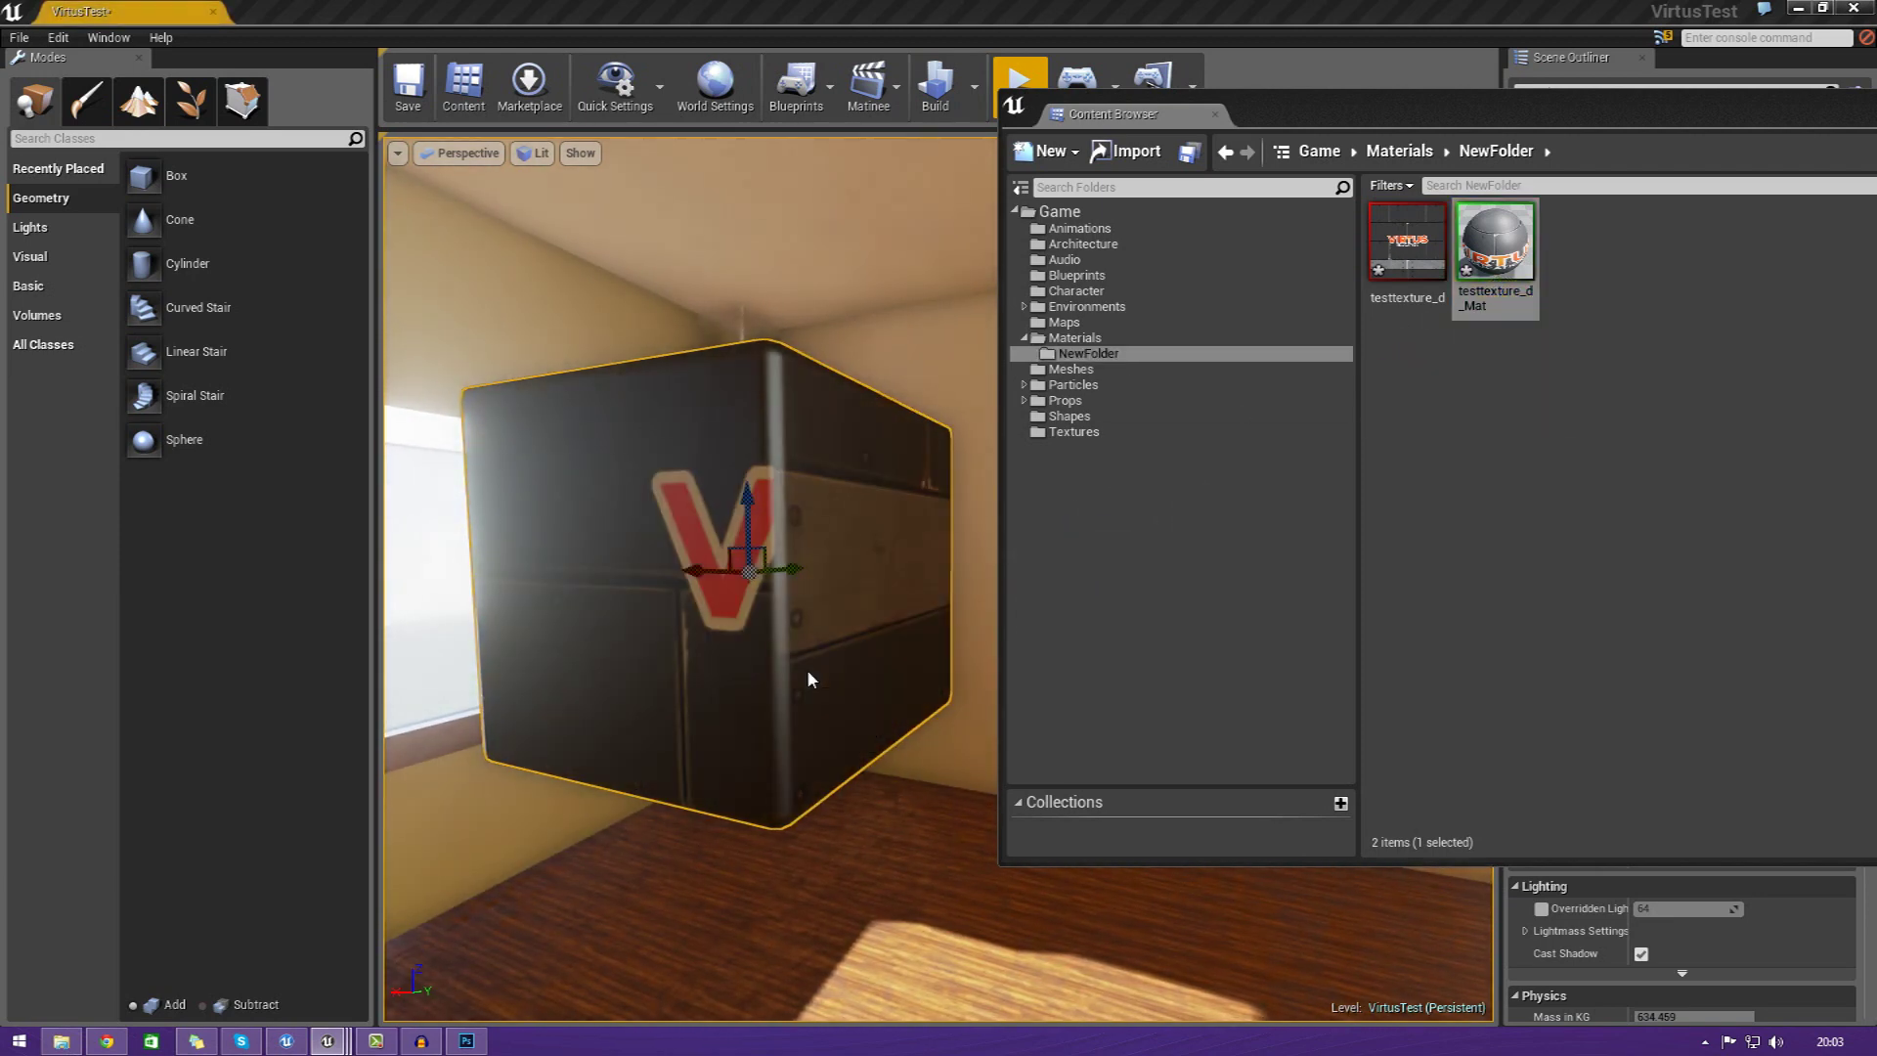
# - Examine the textured cube from several angles and move the Content Browser out of the viewport
pyautogui.moveTo(808, 678); pyautogui.dragTo(693, 679, button='right')
pyautogui.press('w')
pyautogui.press('a')
pyautogui.press('s')
pyautogui.press('d')
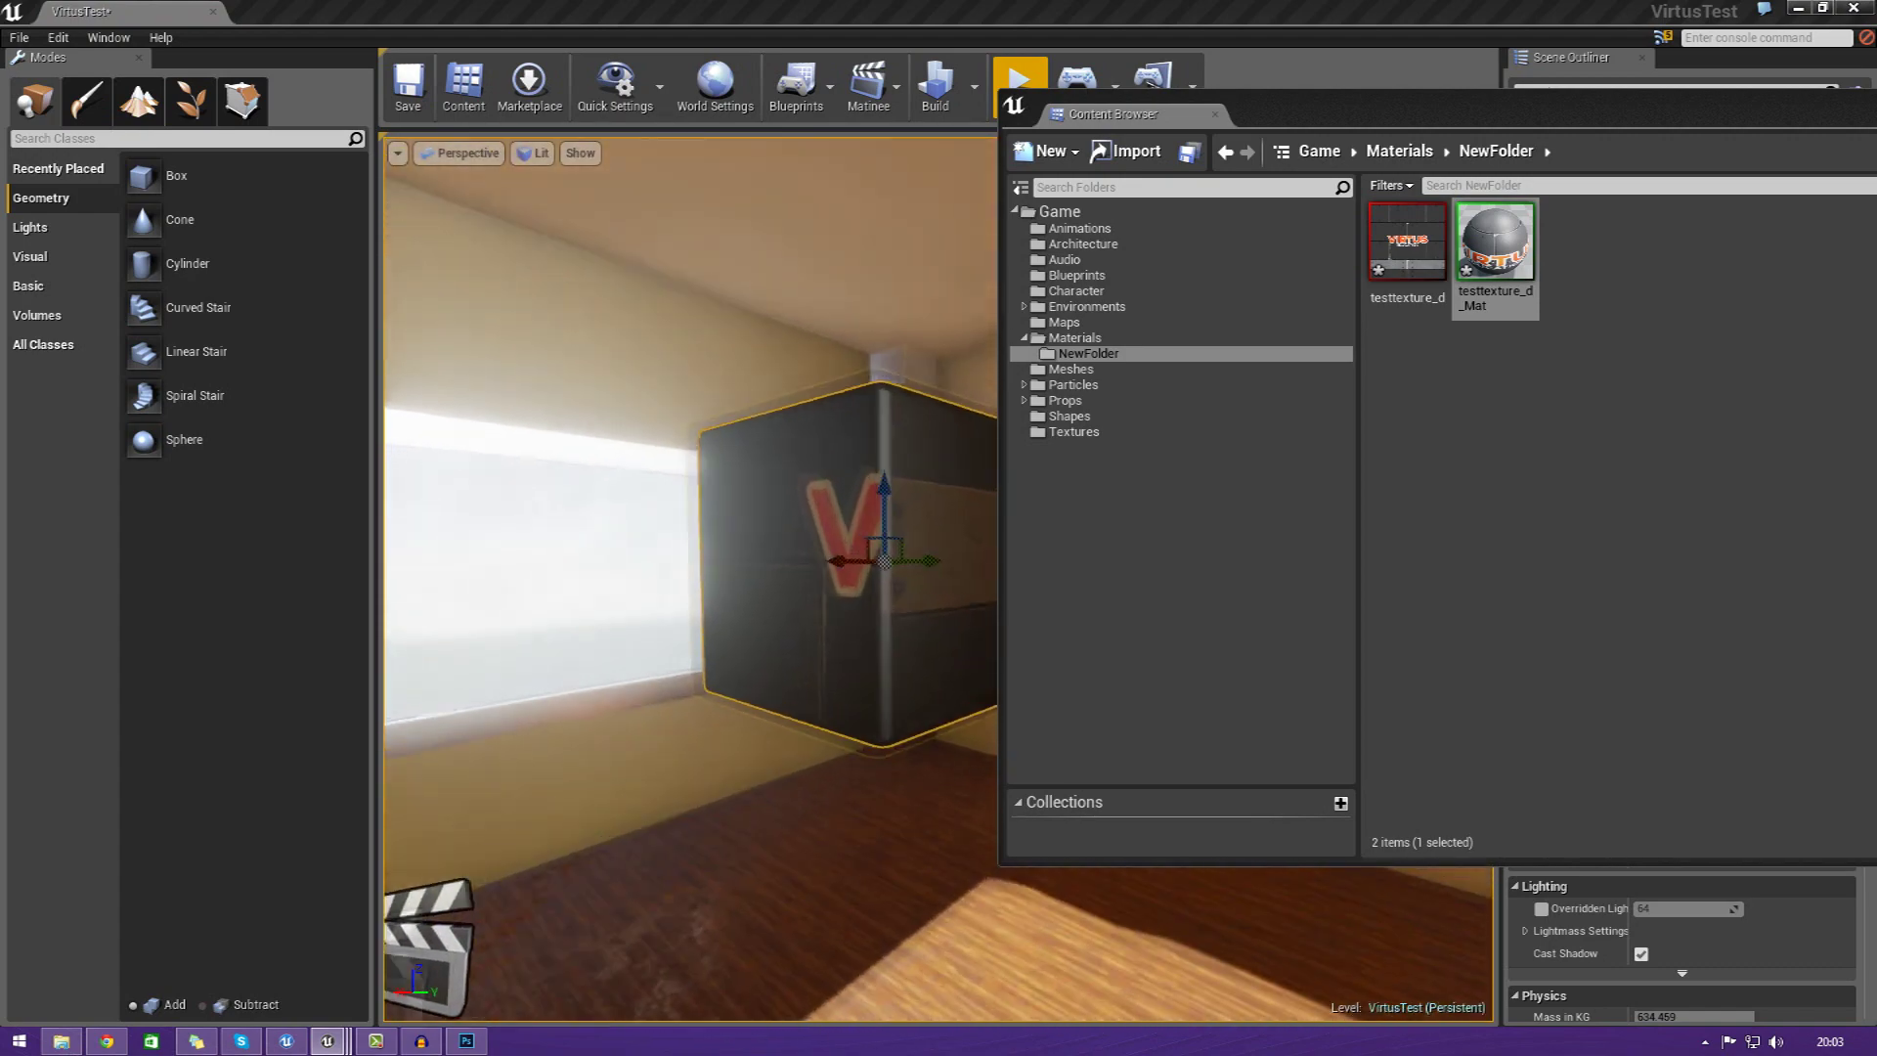
pyautogui.moveTo(738, 655); pyautogui.dragTo(807, 693)
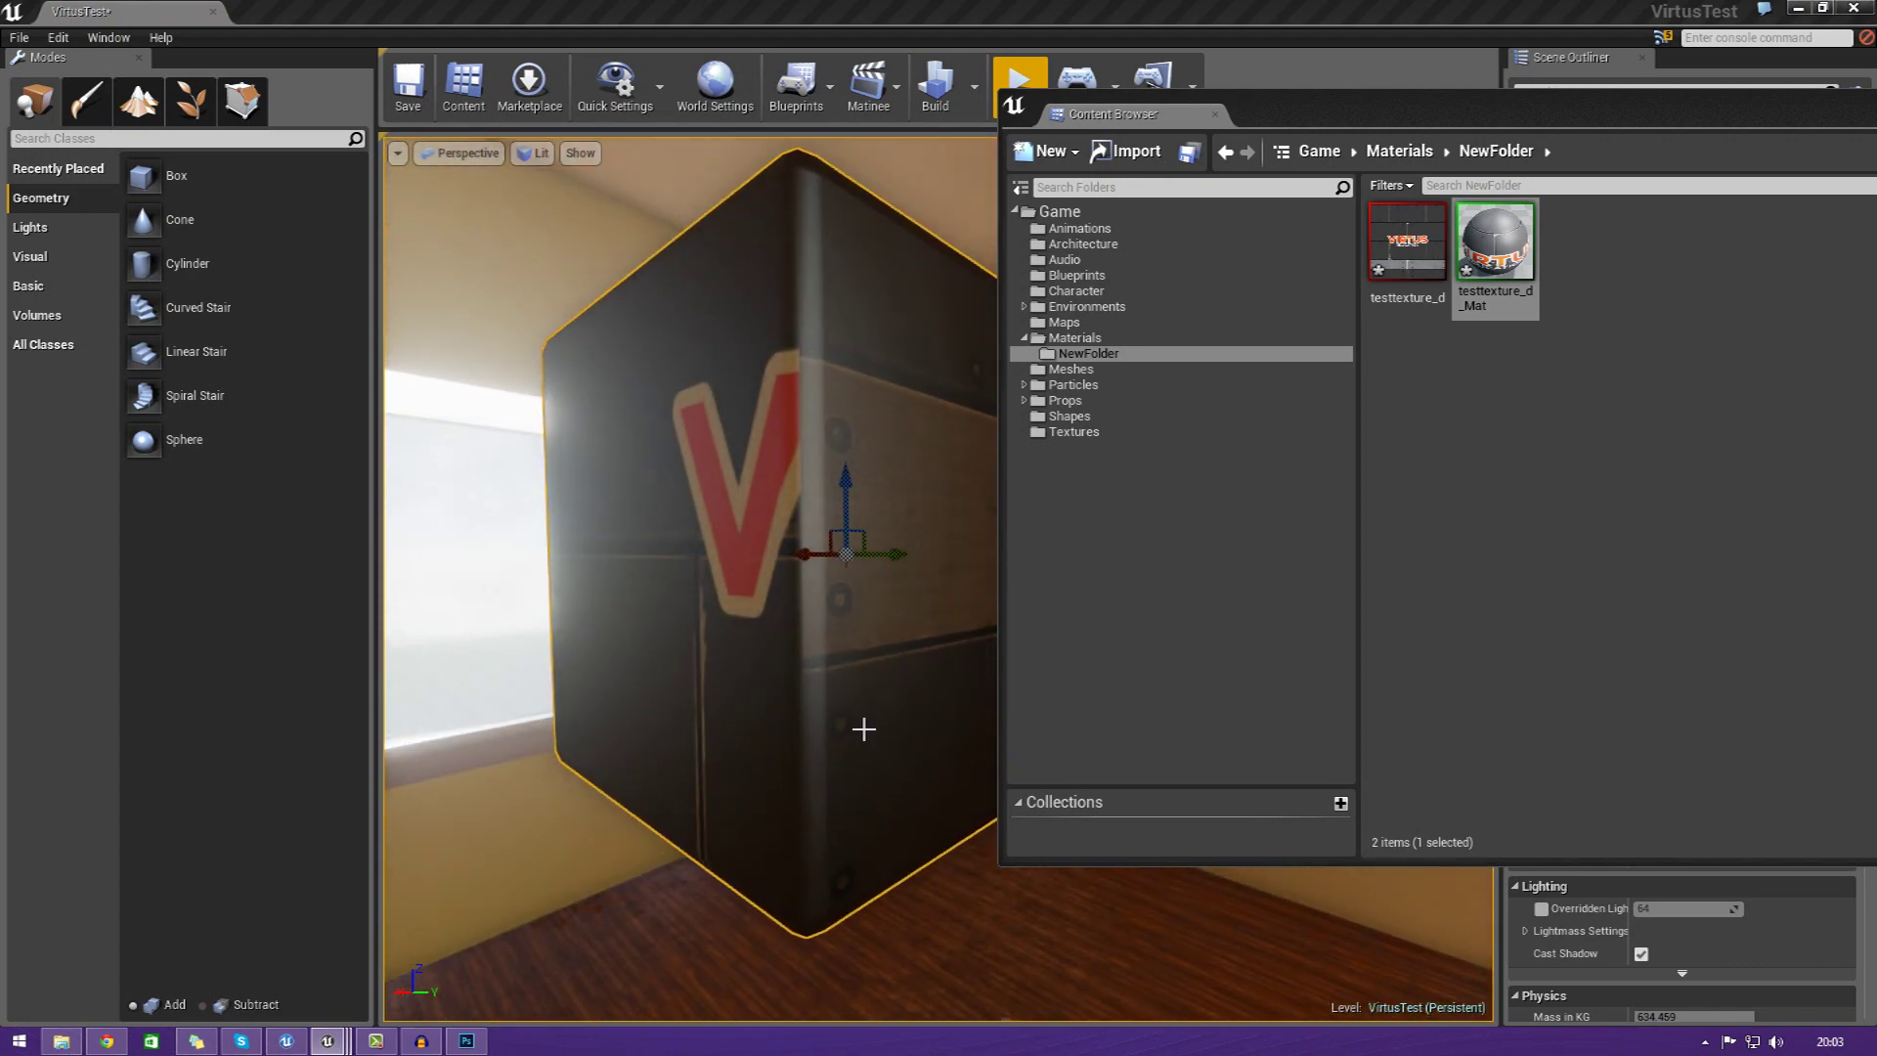
pyautogui.press('a')
pyautogui.moveTo(808, 693); pyautogui.dragTo(842, 693, button='right')
pyautogui.moveTo(1620, 113); pyautogui.dragTo(1876, 93)
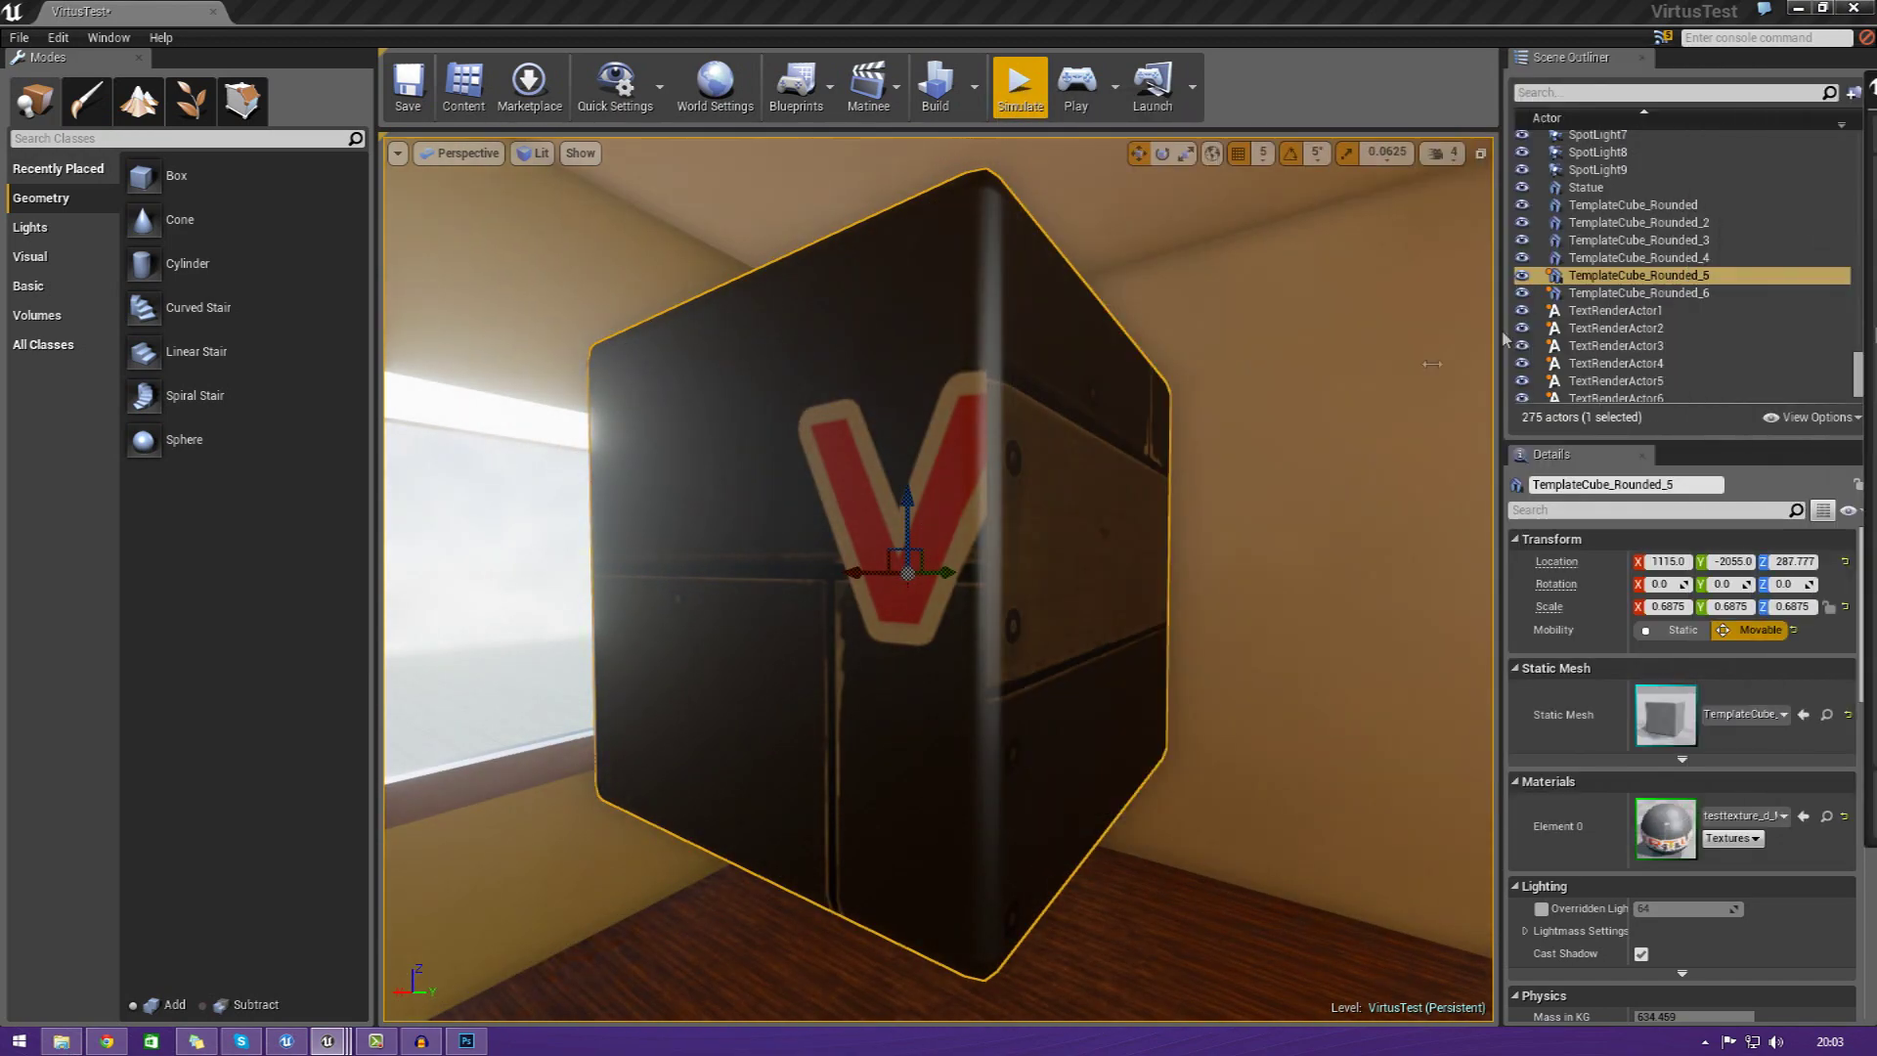
# - Travel from the cube's room to the blue checkered pit outside the building and select its box brush
pyautogui.moveTo(939, 577); pyautogui.dragTo(586, 547, button='right')
pyautogui.press('w')
pyautogui.press('w')
pyautogui.press('w')
pyautogui.press('w')
pyautogui.moveTo(1402, 642); pyautogui.dragTo(635, 647, button='right')
pyautogui.click(1030, 642)
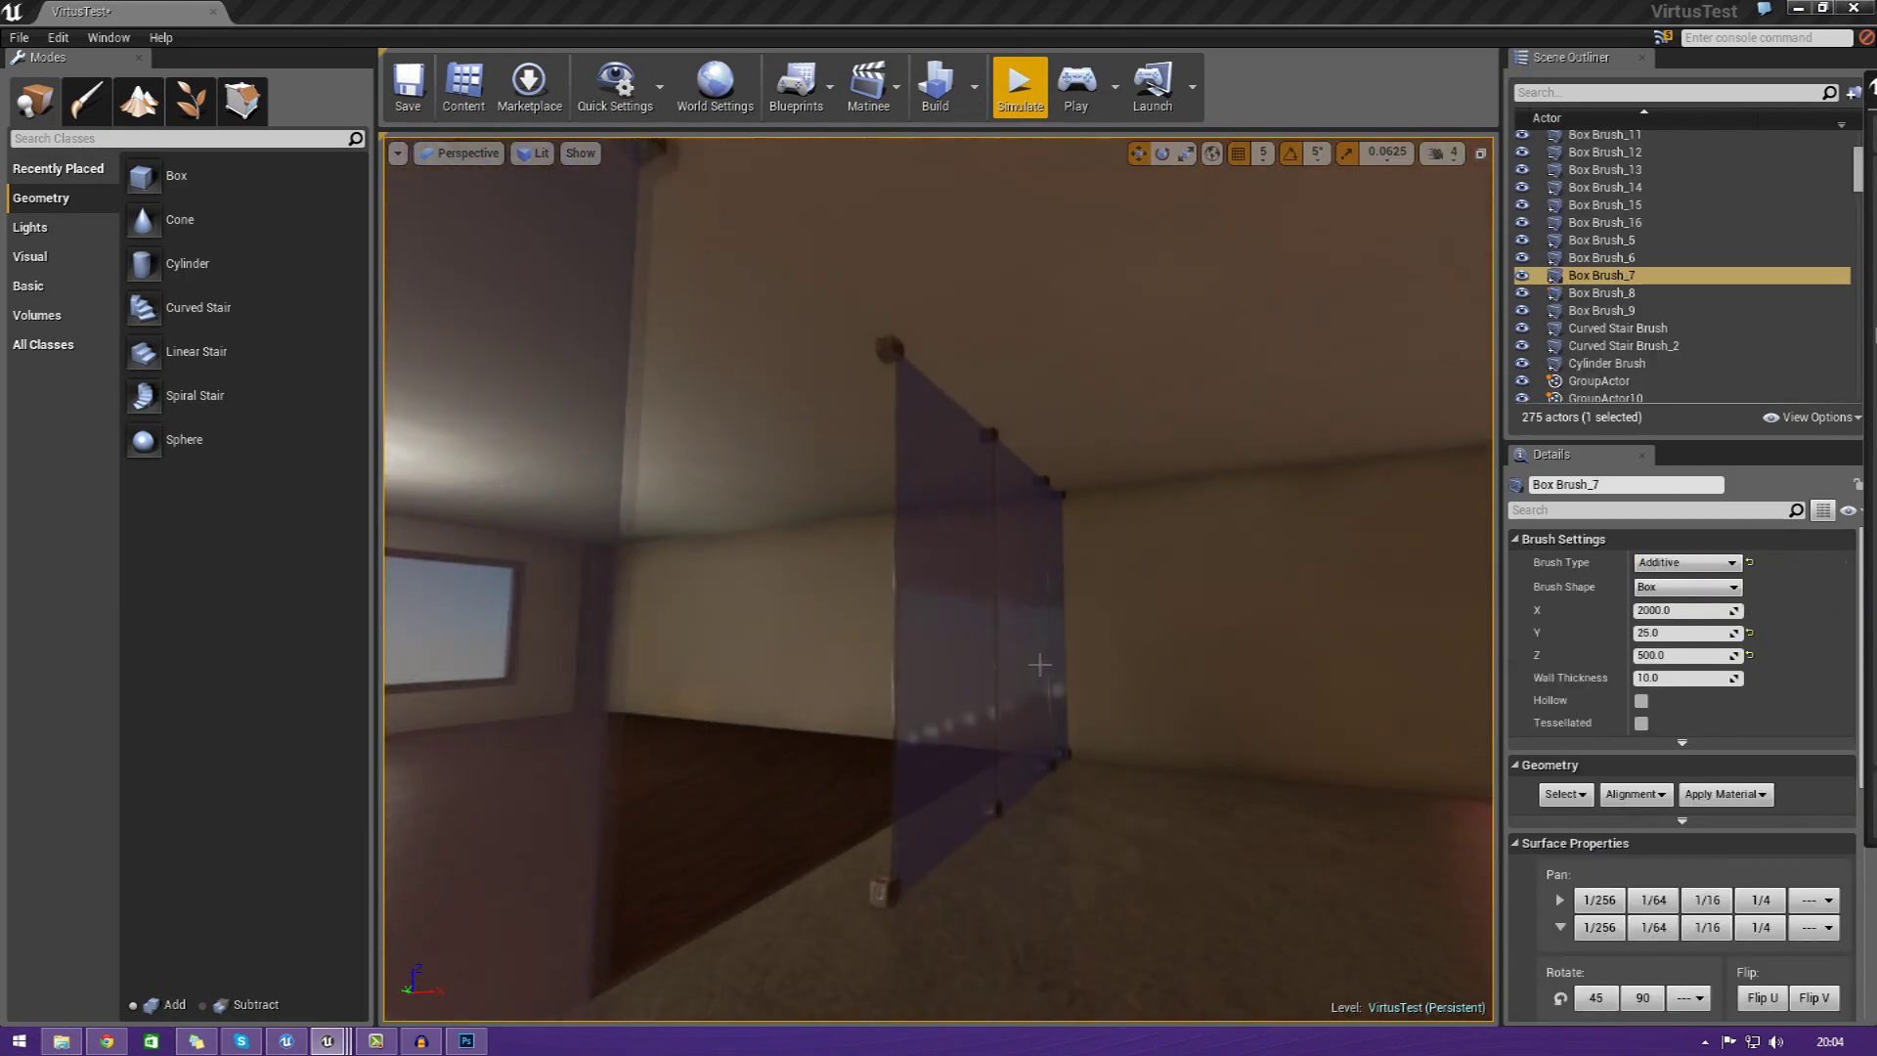
pyautogui.click(1040, 664)
pyautogui.moveTo(1040, 665); pyautogui.dragTo(919, 658, button='right')
pyautogui.press('w')
pyautogui.press('w')
pyautogui.press('s')
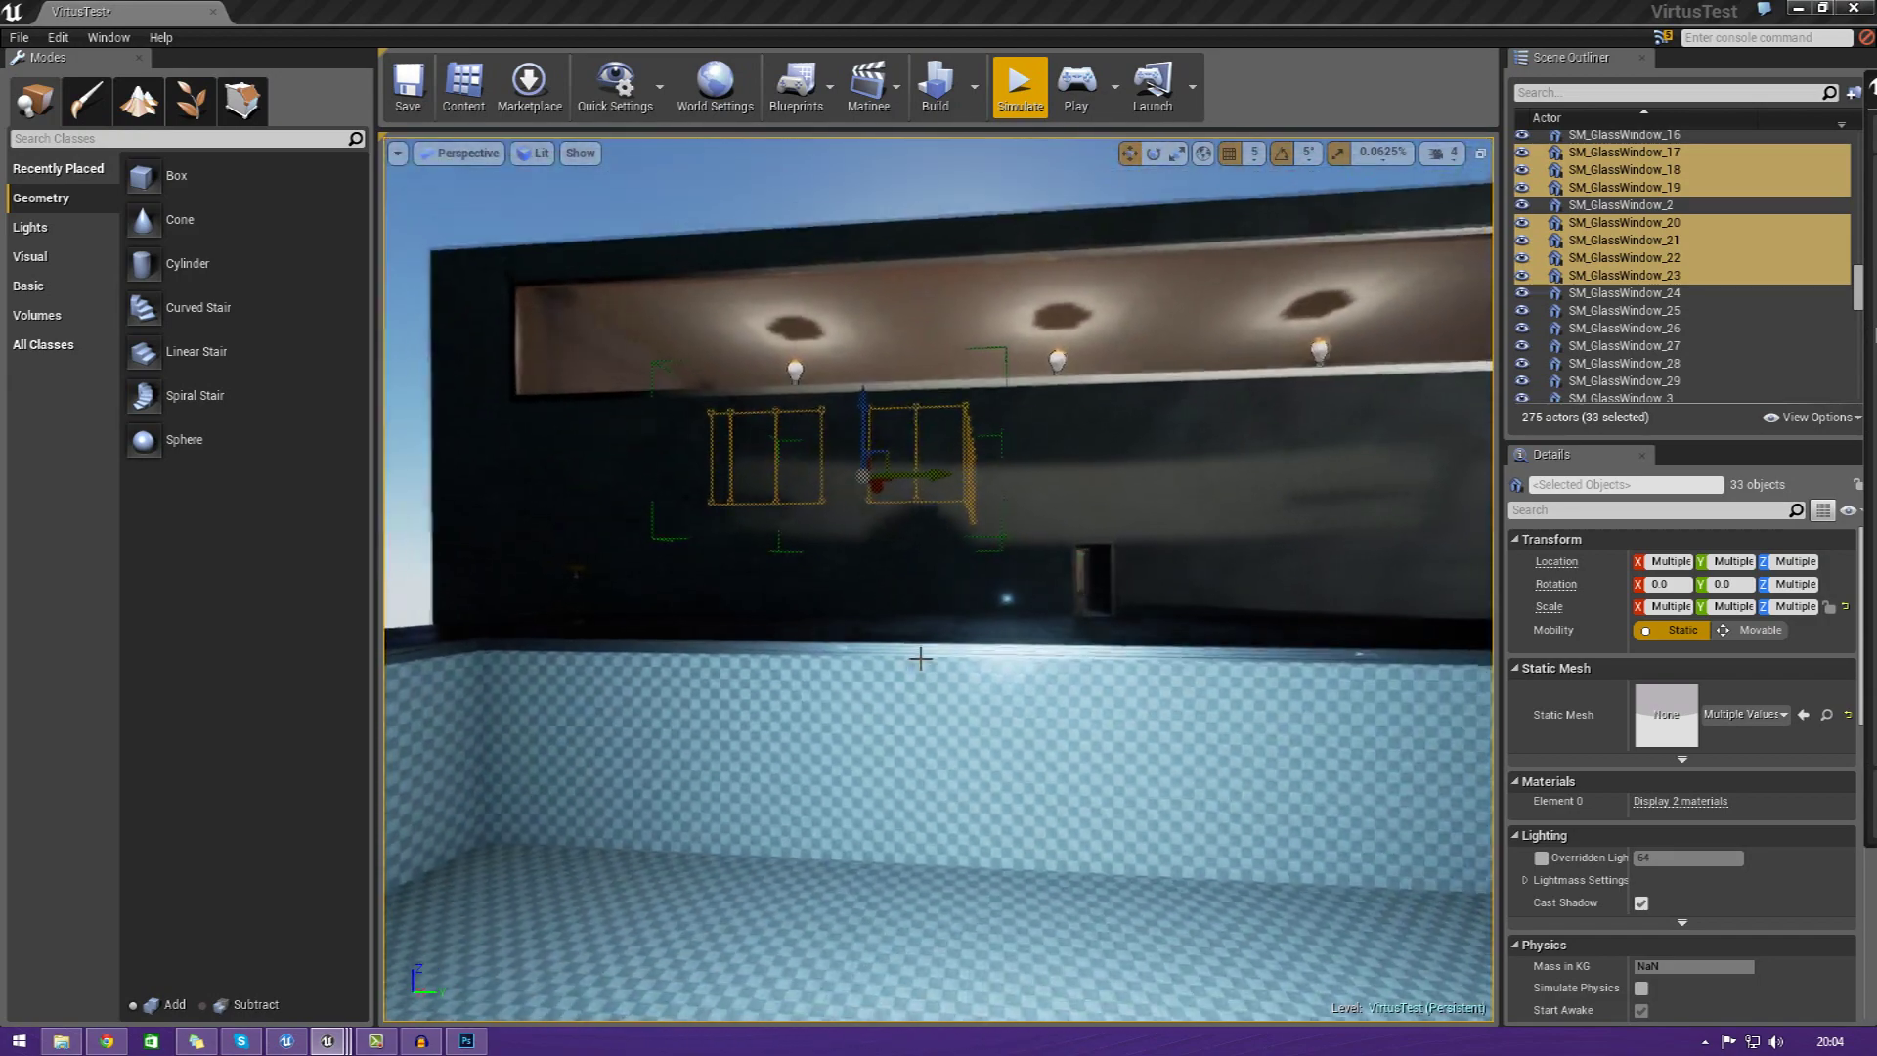
pyautogui.click(920, 658)
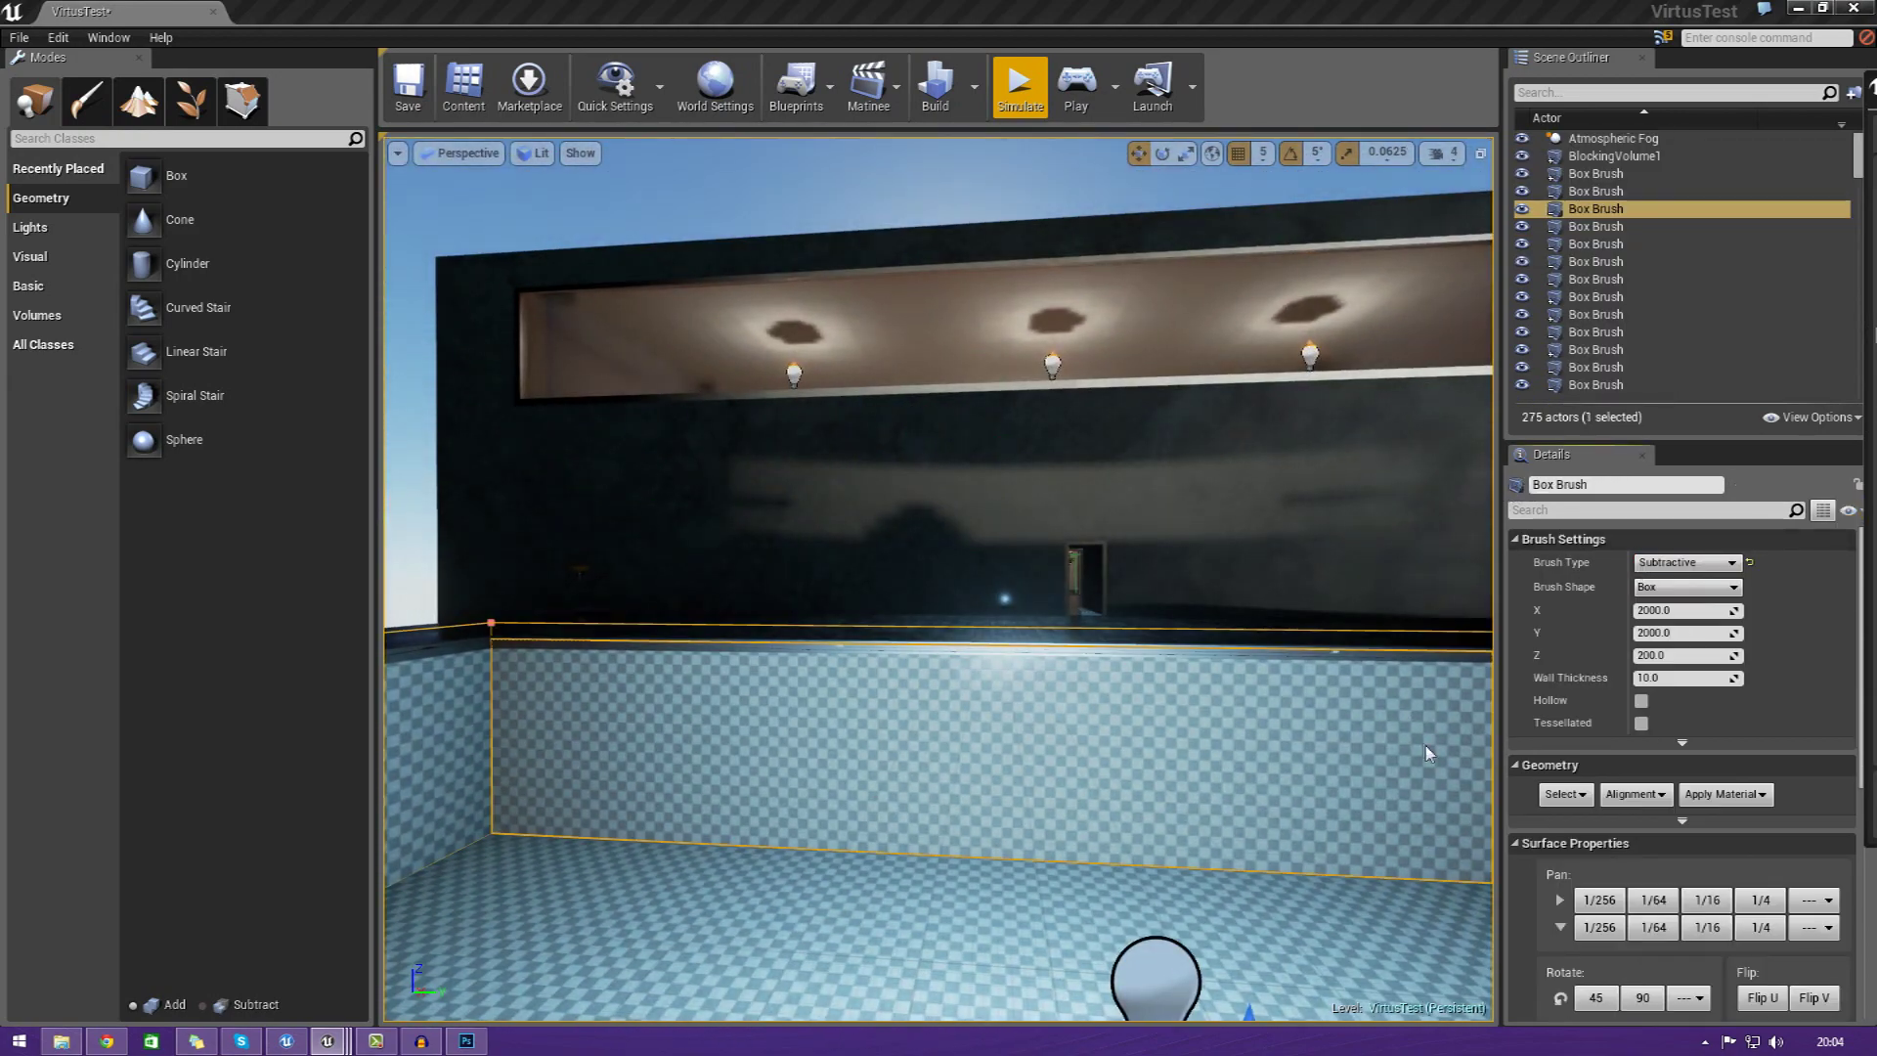
# - Apply the testtexture_d_Mat material to the floor of the checkered pit and inspect its tiling
pyautogui.moveTo(1427, 753); pyautogui.dragTo(939, 845, button='right')
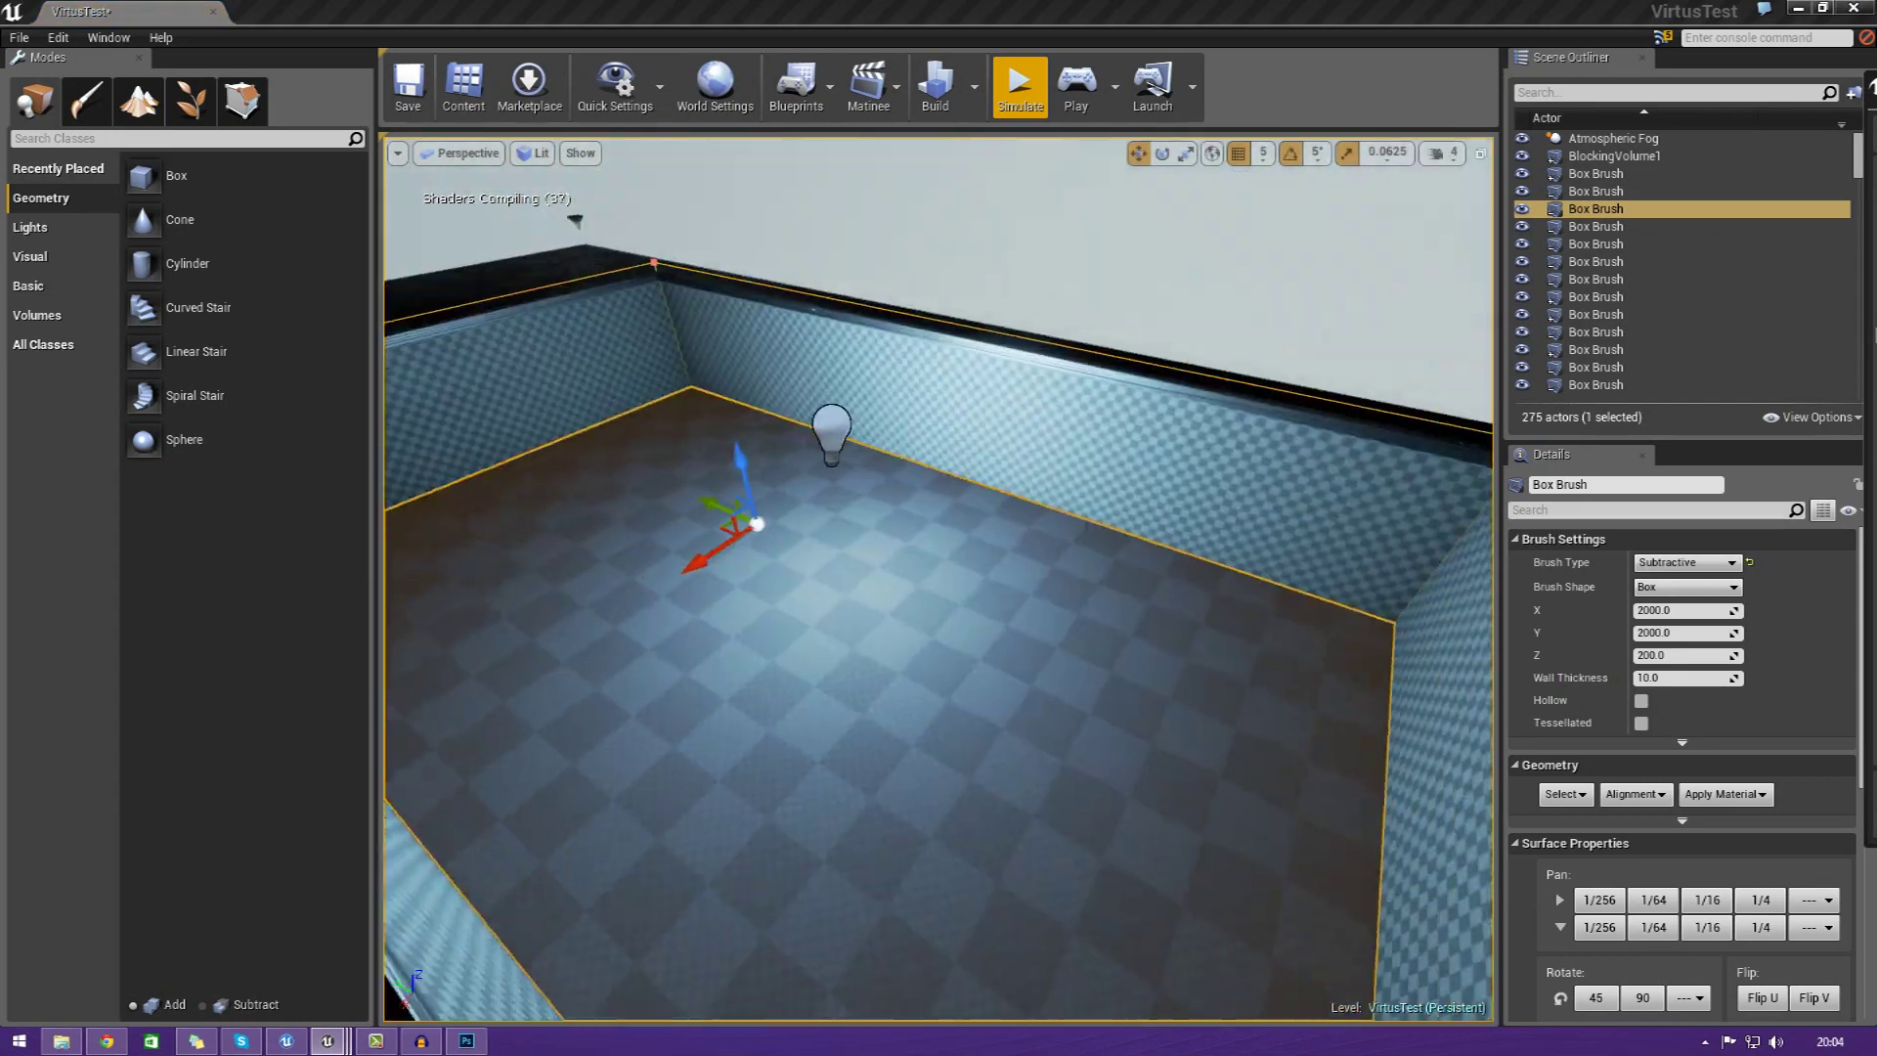
pyautogui.press('w')
pyautogui.moveTo(939, 577); pyautogui.dragTo(666, 489, button='right')
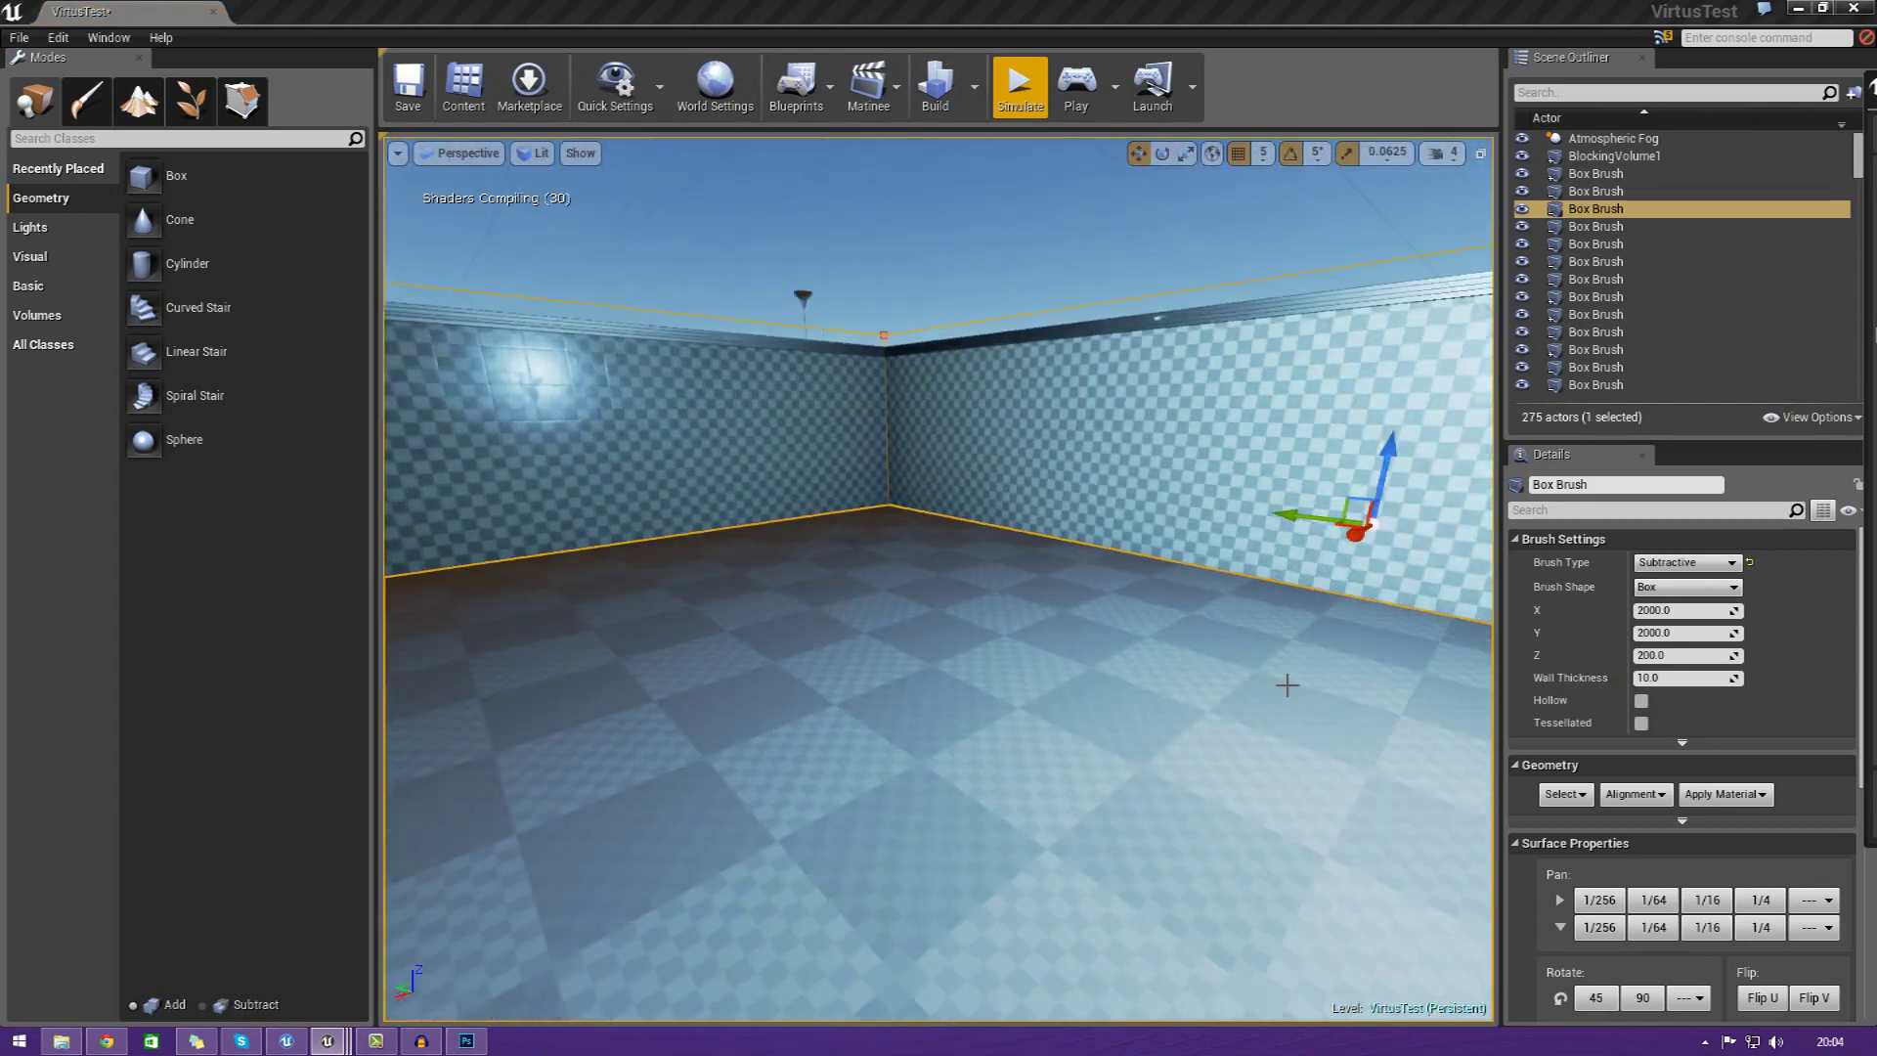
pyautogui.moveTo(1288, 684); pyautogui.dragTo(1310, 684, button='right')
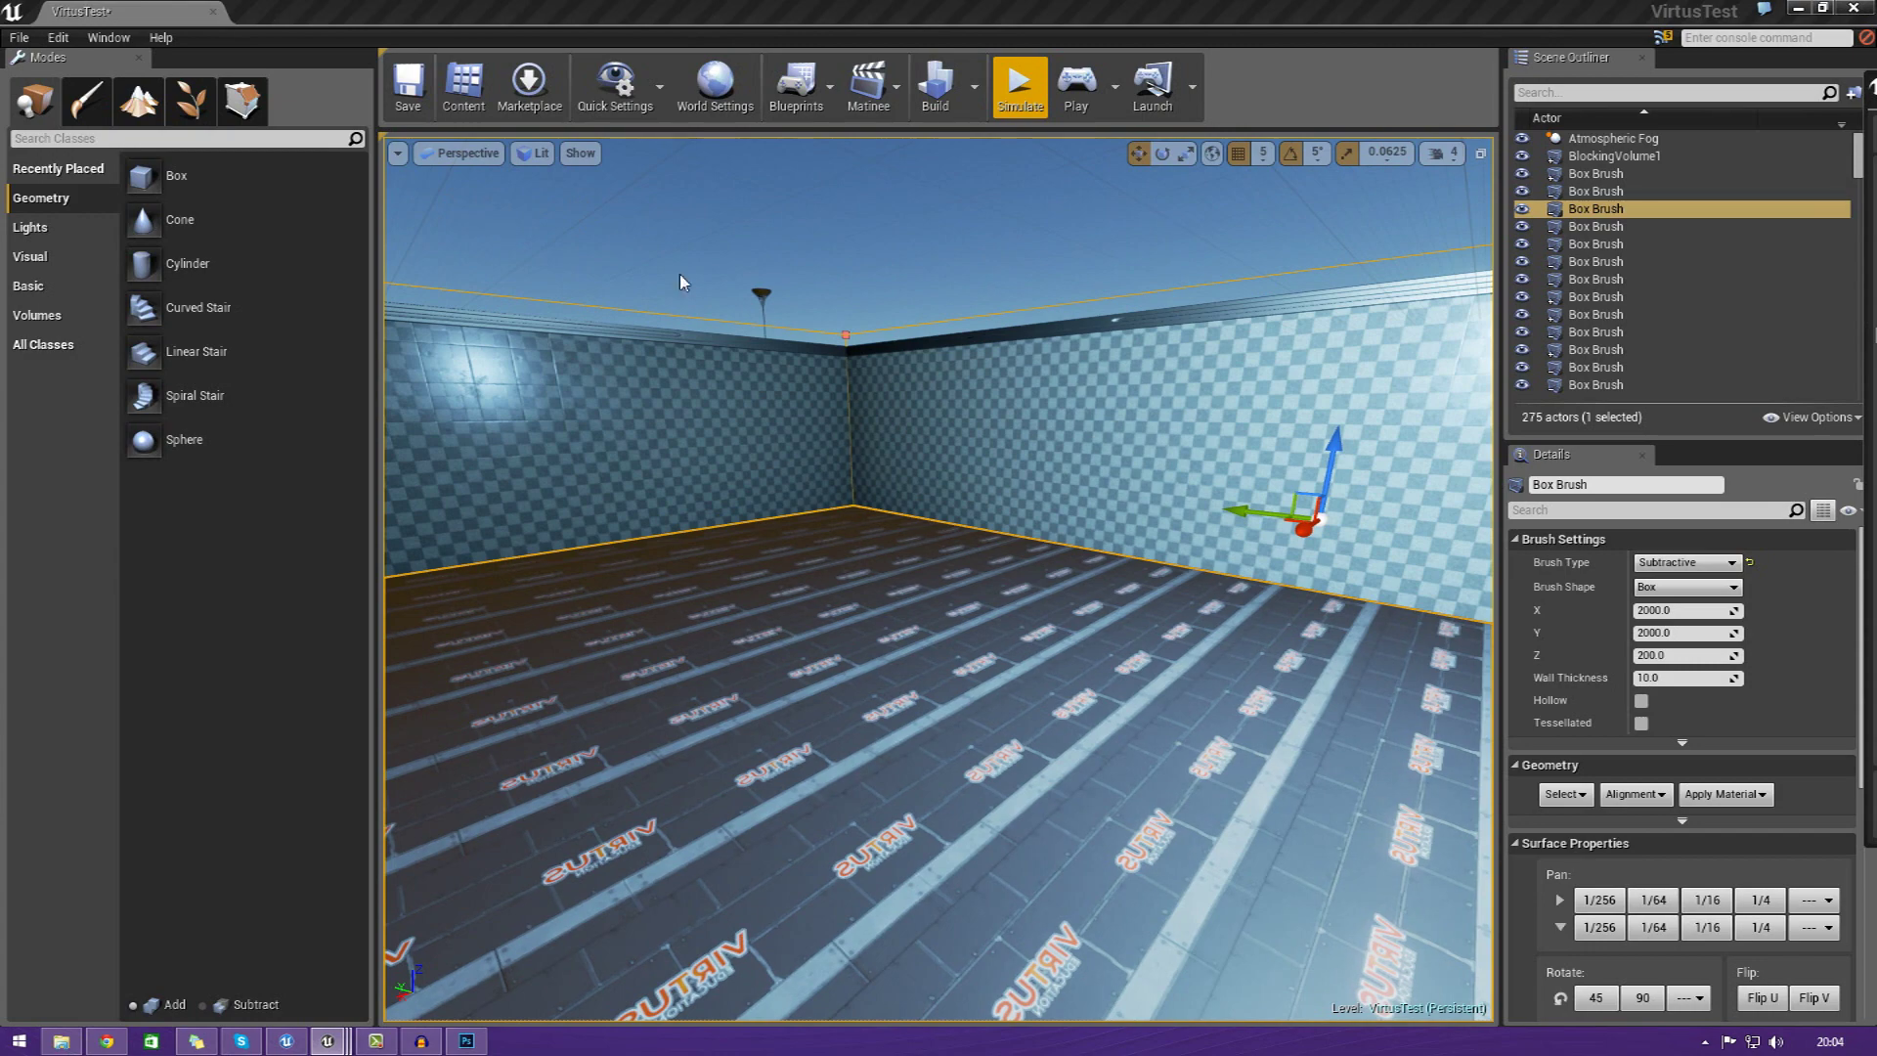
pyautogui.moveTo(681, 282); pyautogui.dragTo(831, 298, button='right')
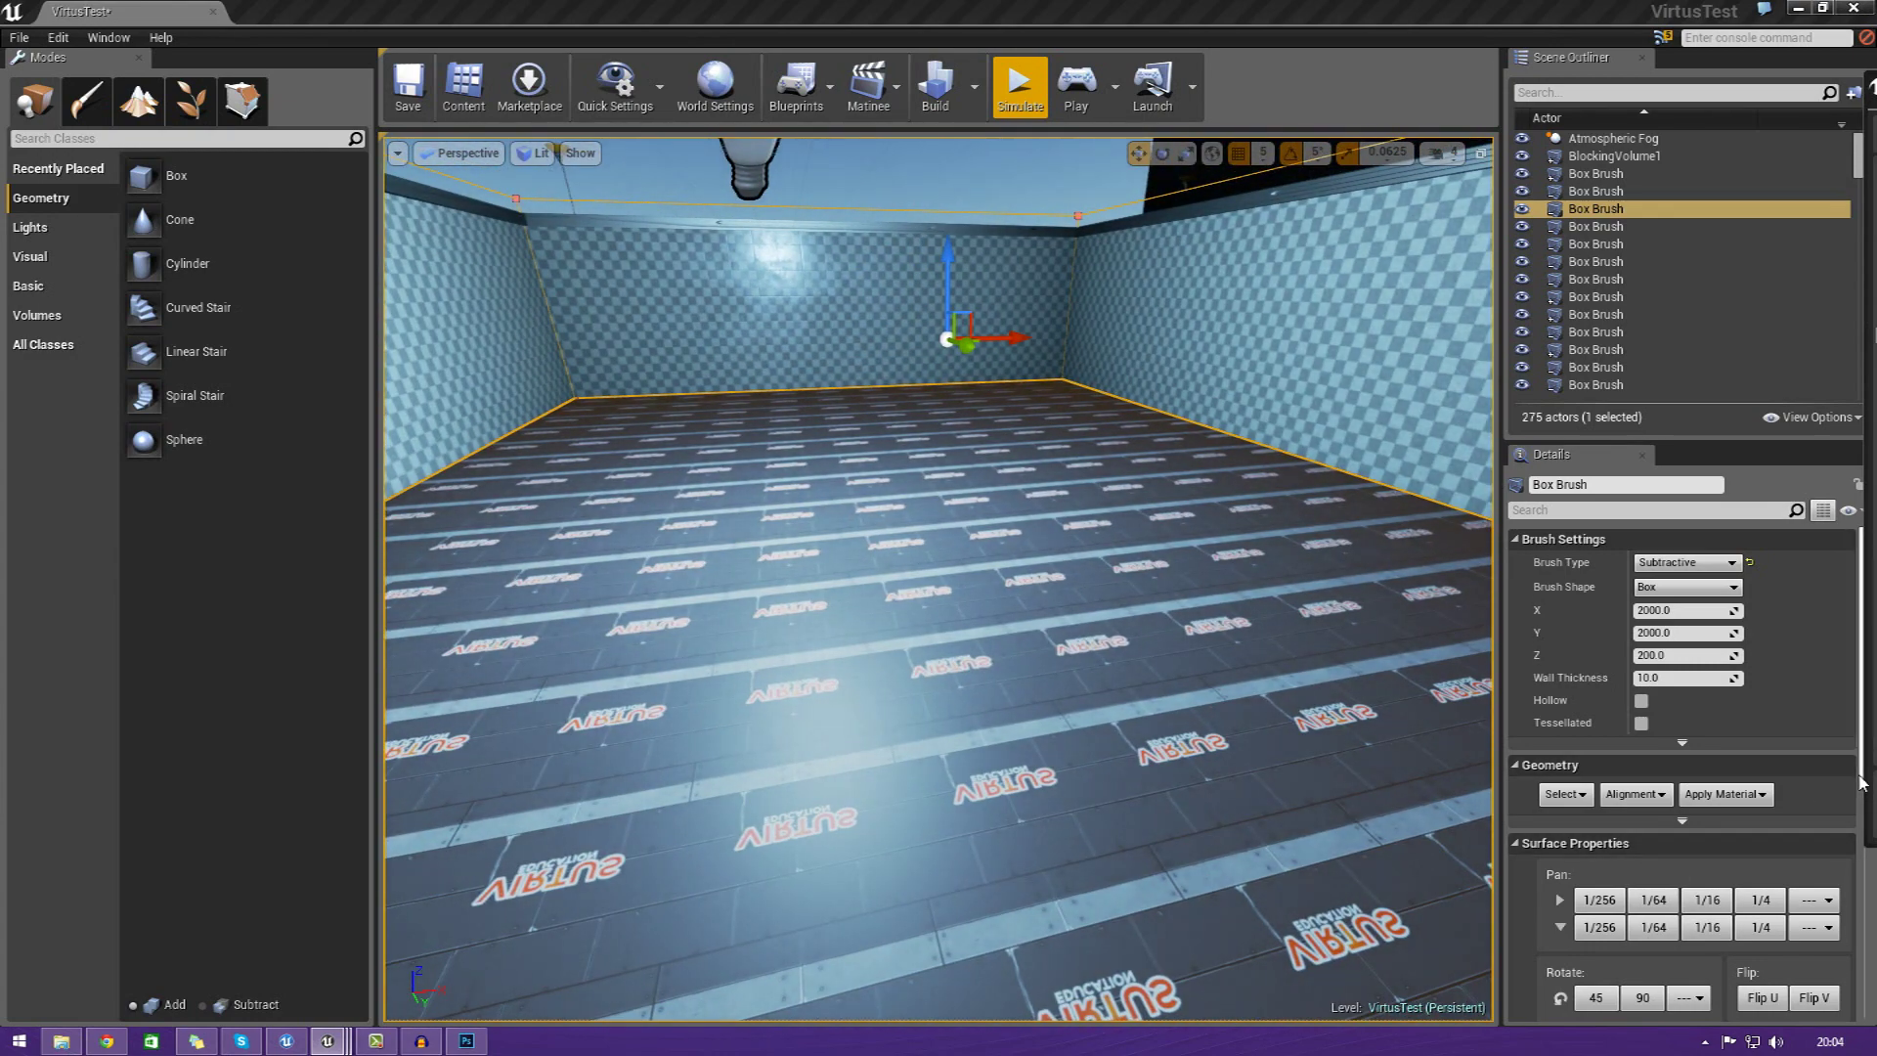
# - Scale the pit floor's surface texture to 5.0 in both U and V
pyautogui.scroll(-3, 1780, 933)
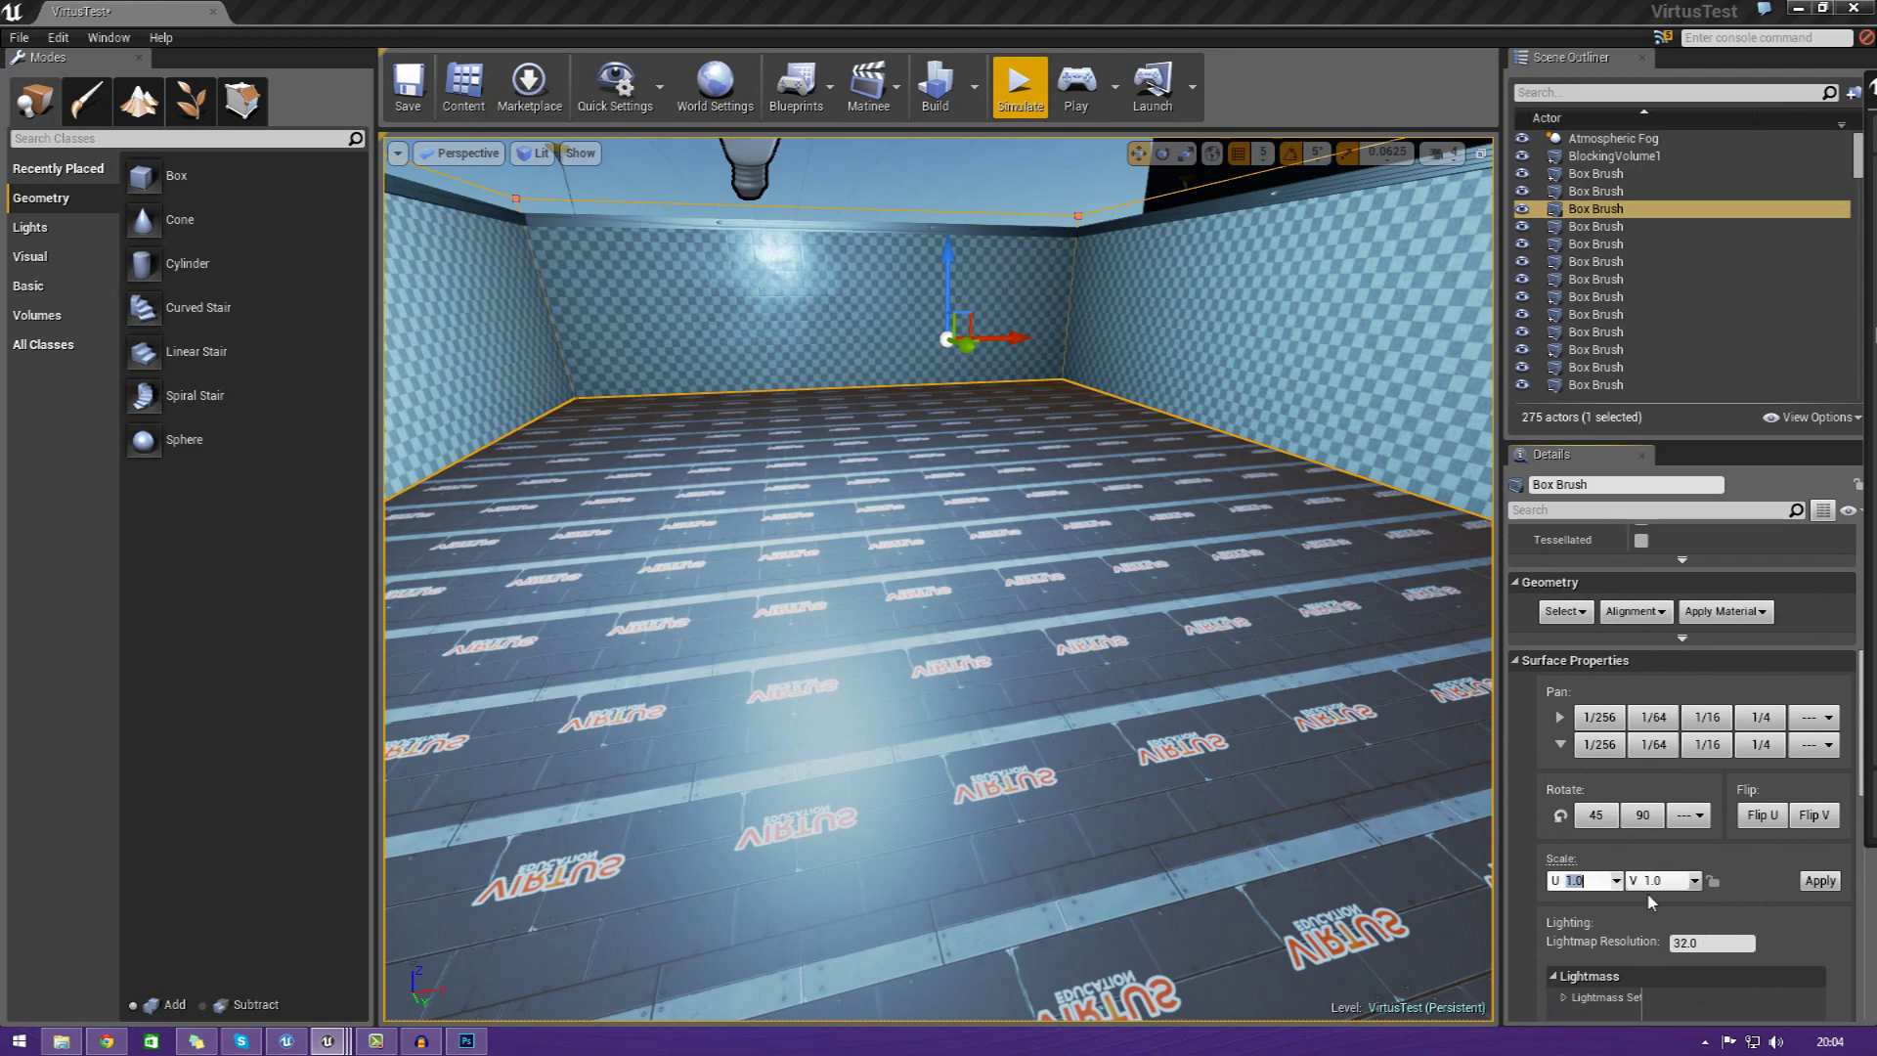
pyautogui.click(1807, 887)
pyautogui.moveTo(1436, 782); pyautogui.dragTo(1652, 811, button='right')
pyautogui.moveTo(938, 576); pyautogui.dragTo(440, 616, button='right')
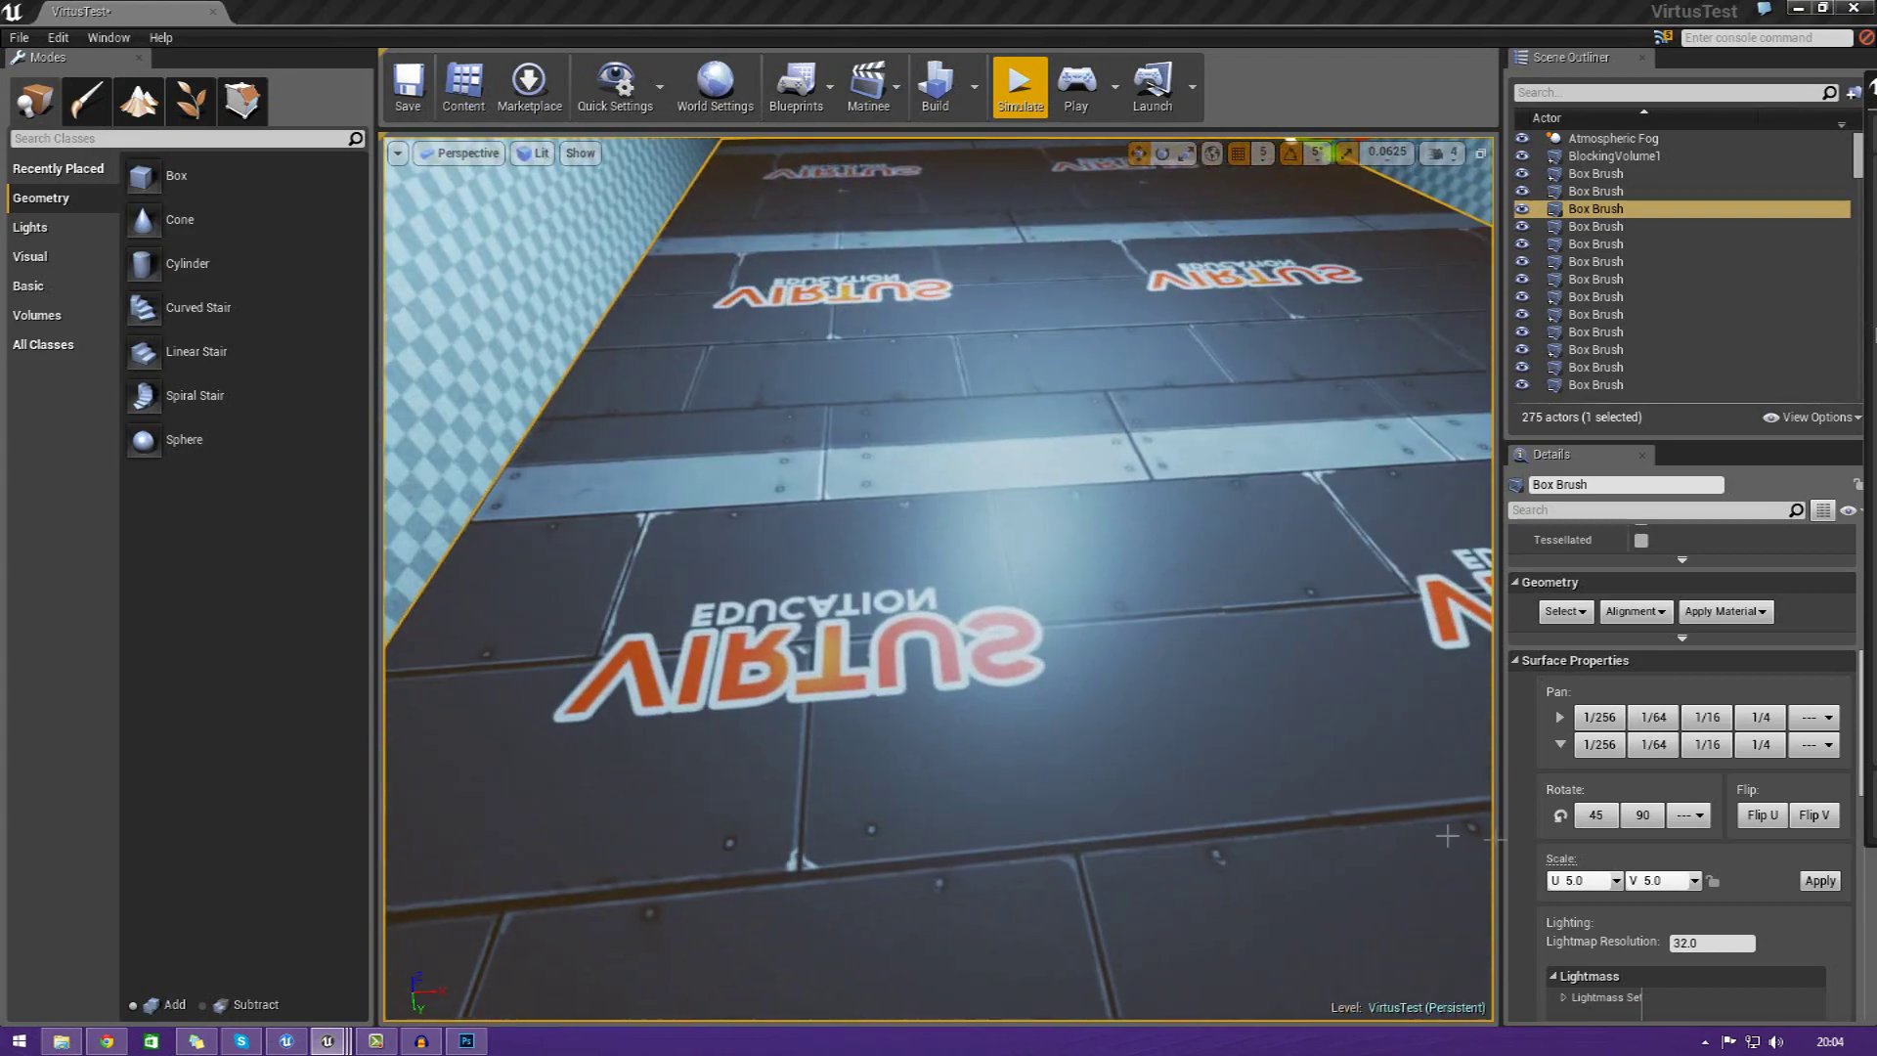
# - Flip the floor texture along U and V until the Virtus Education logo reads the right way round
pyautogui.click(1778, 821)
pyautogui.click(1779, 821)
pyautogui.click(1778, 821)
pyautogui.click(1824, 817)
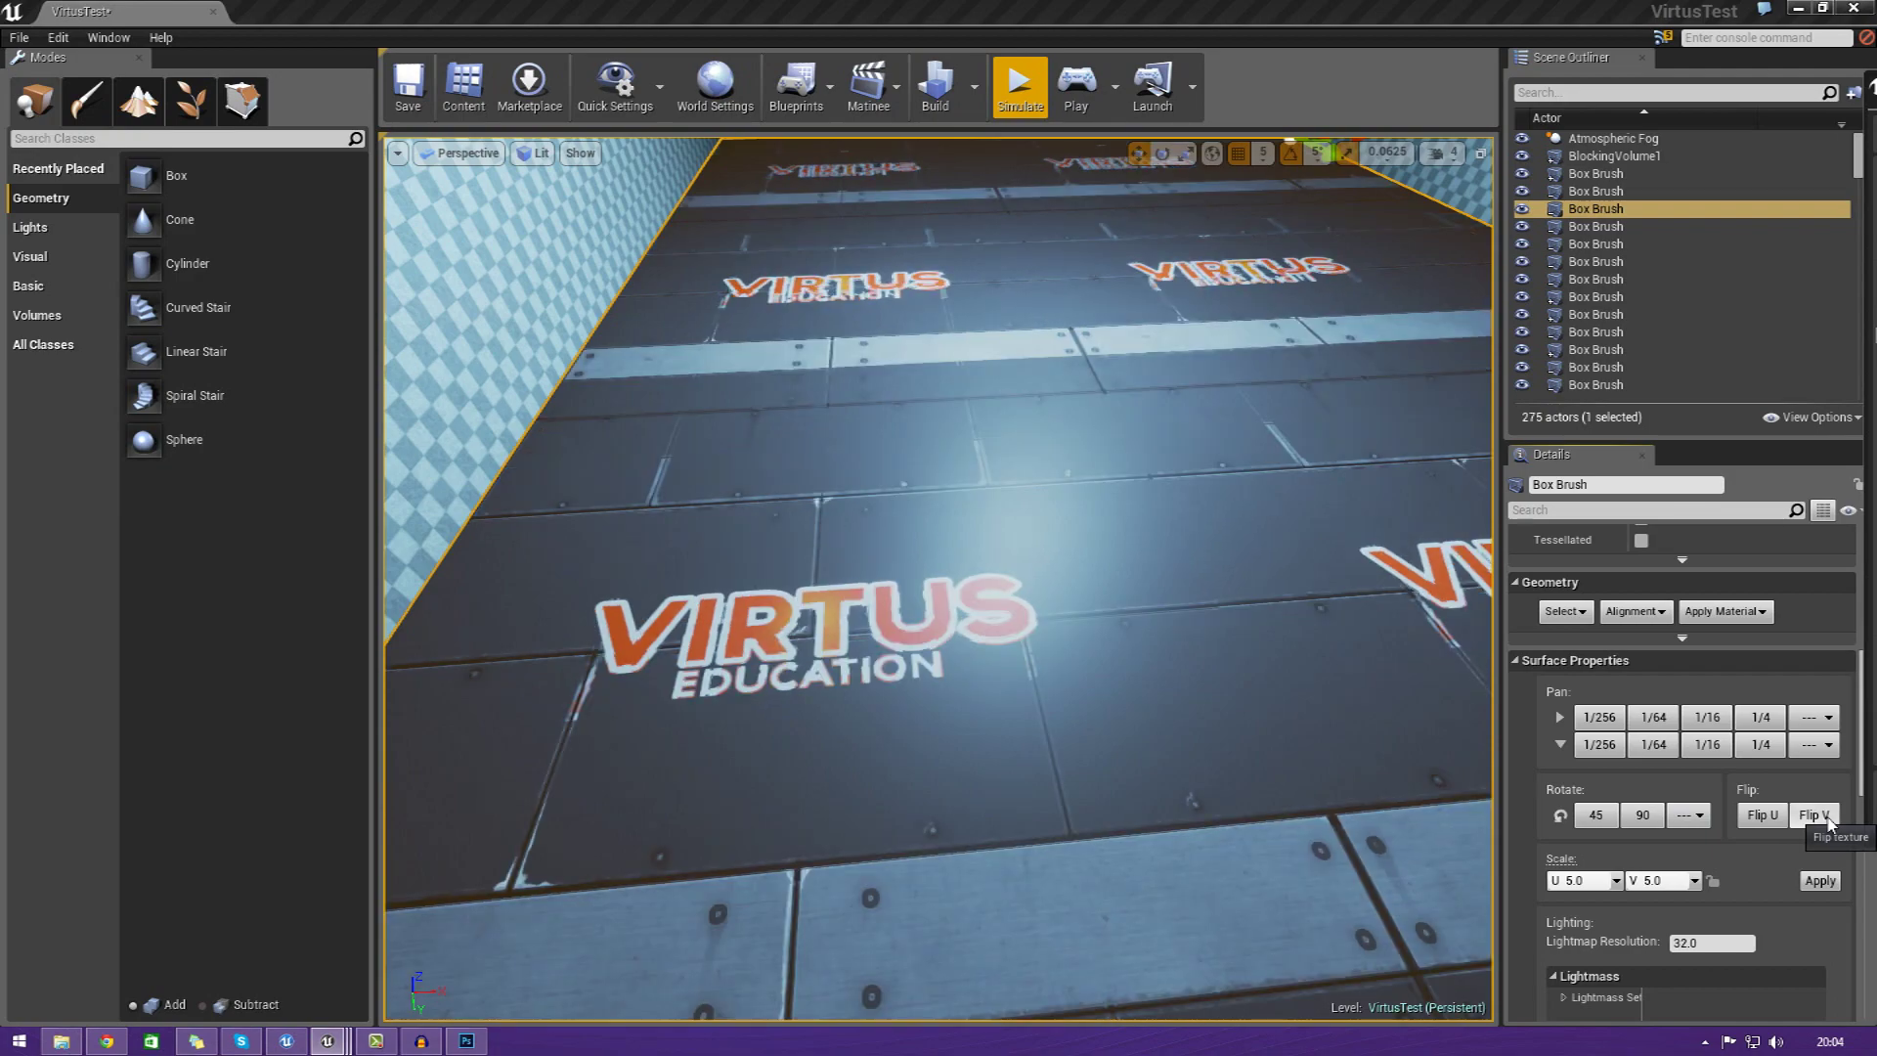
pyautogui.moveTo(1162, 749)
pyautogui.mouseDown(button='right')
pyautogui.moveTo(1114, 767)
pyautogui.moveTo(1063, 750)
pyautogui.mouseUp(button='right')
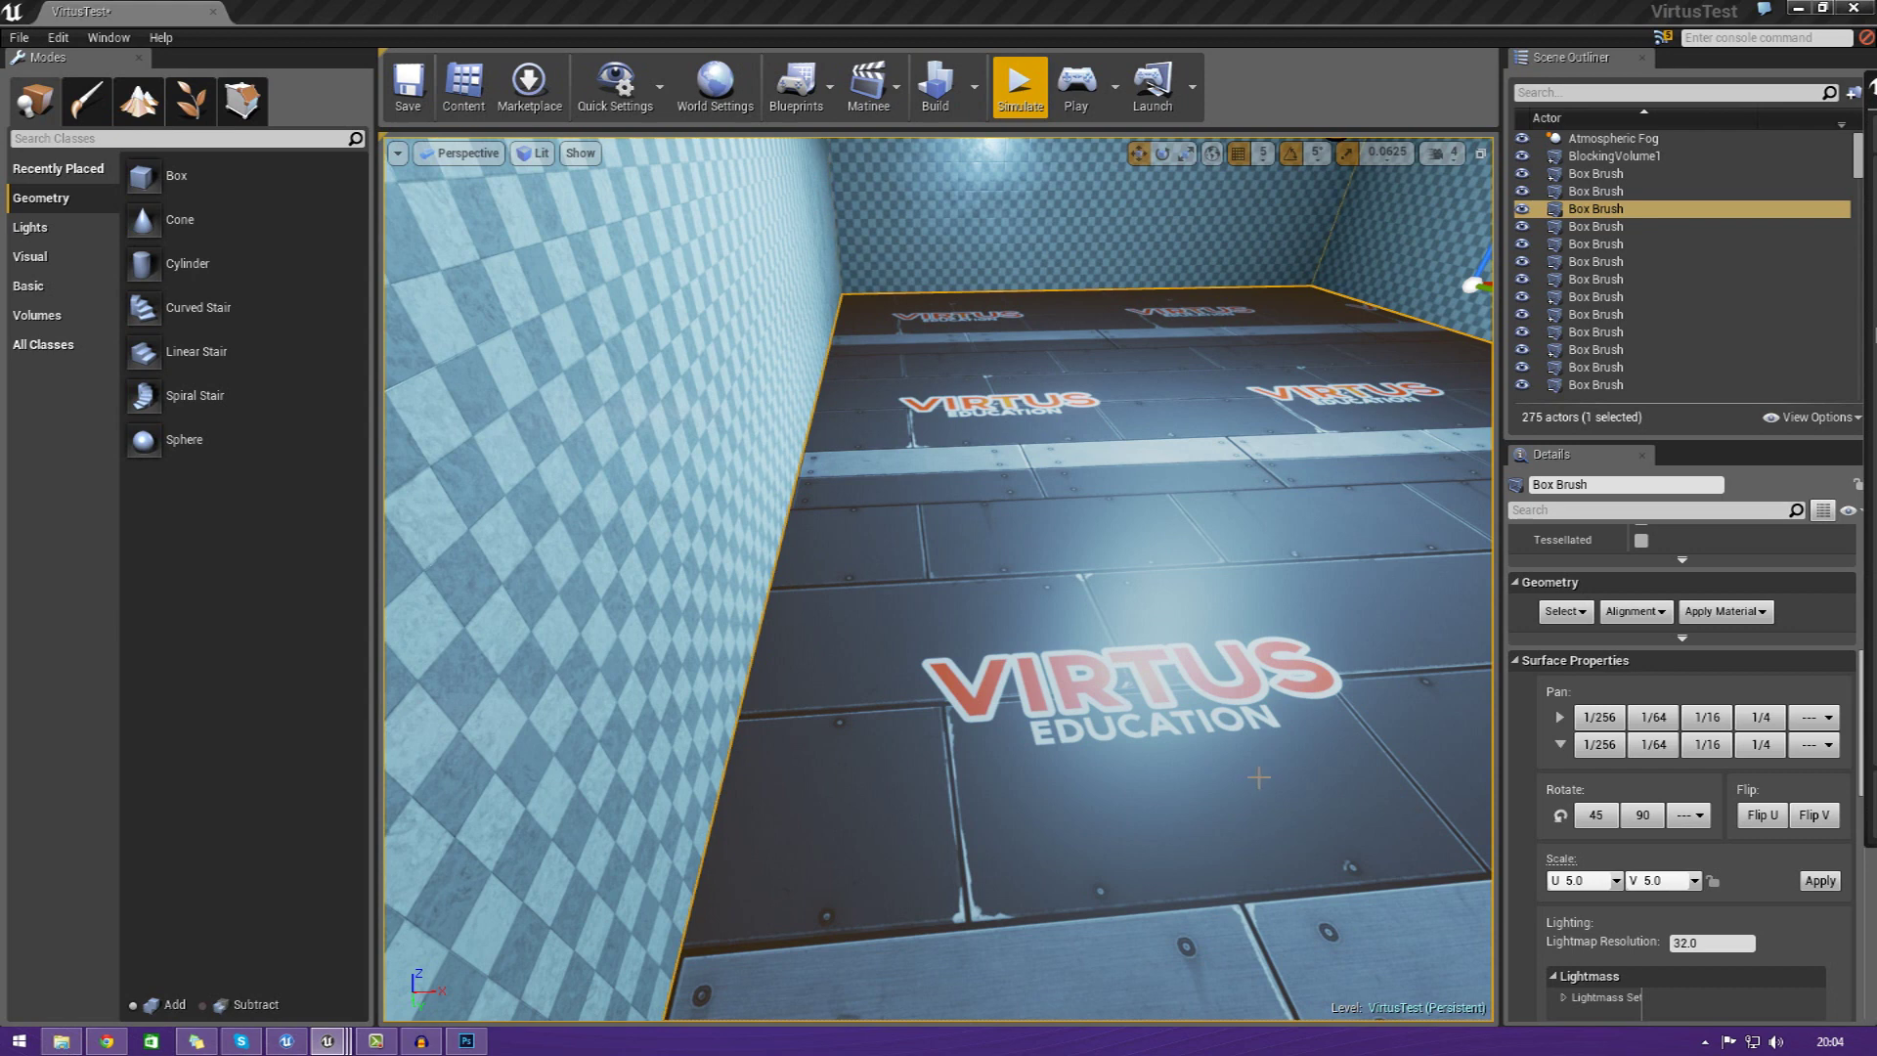
# - Switch to Photoshop, delete the Logo layer and save the image as a PNG over the existing testtexture_d file
pyautogui.click(477, 1046)
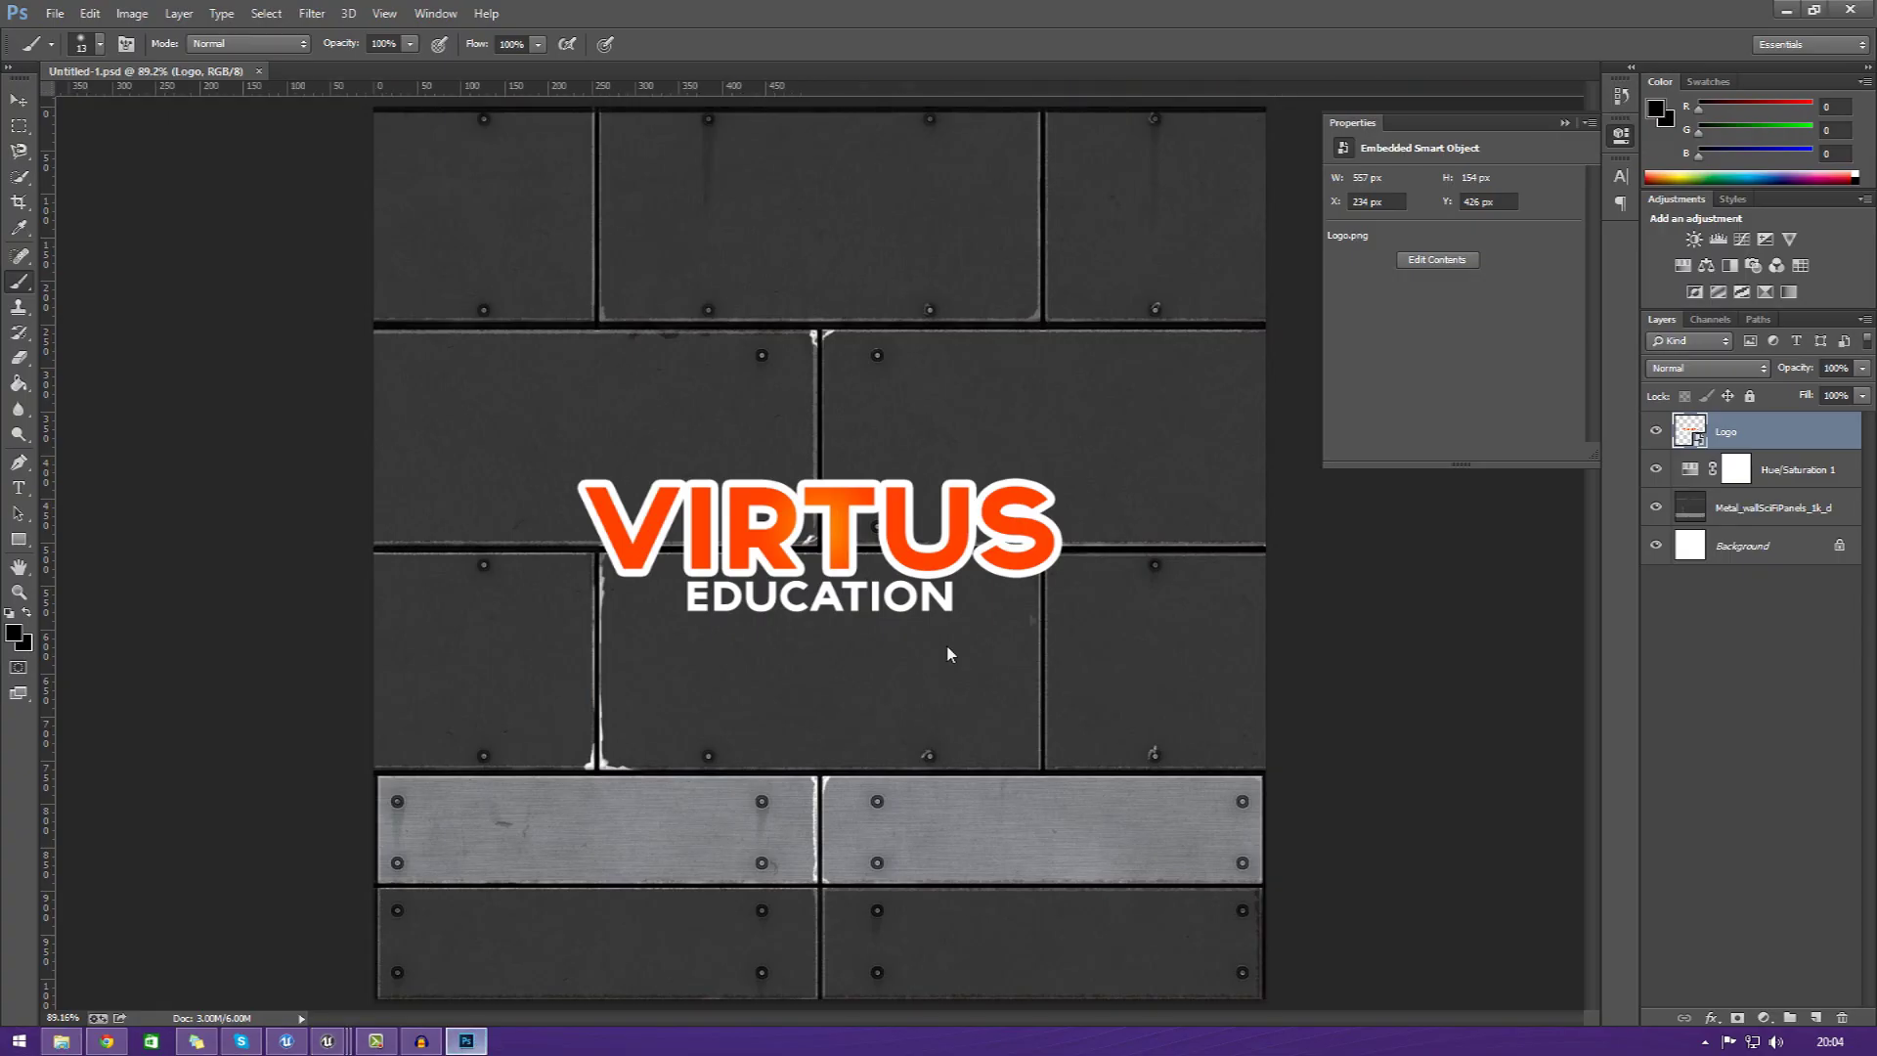
pyautogui.press('Delete')
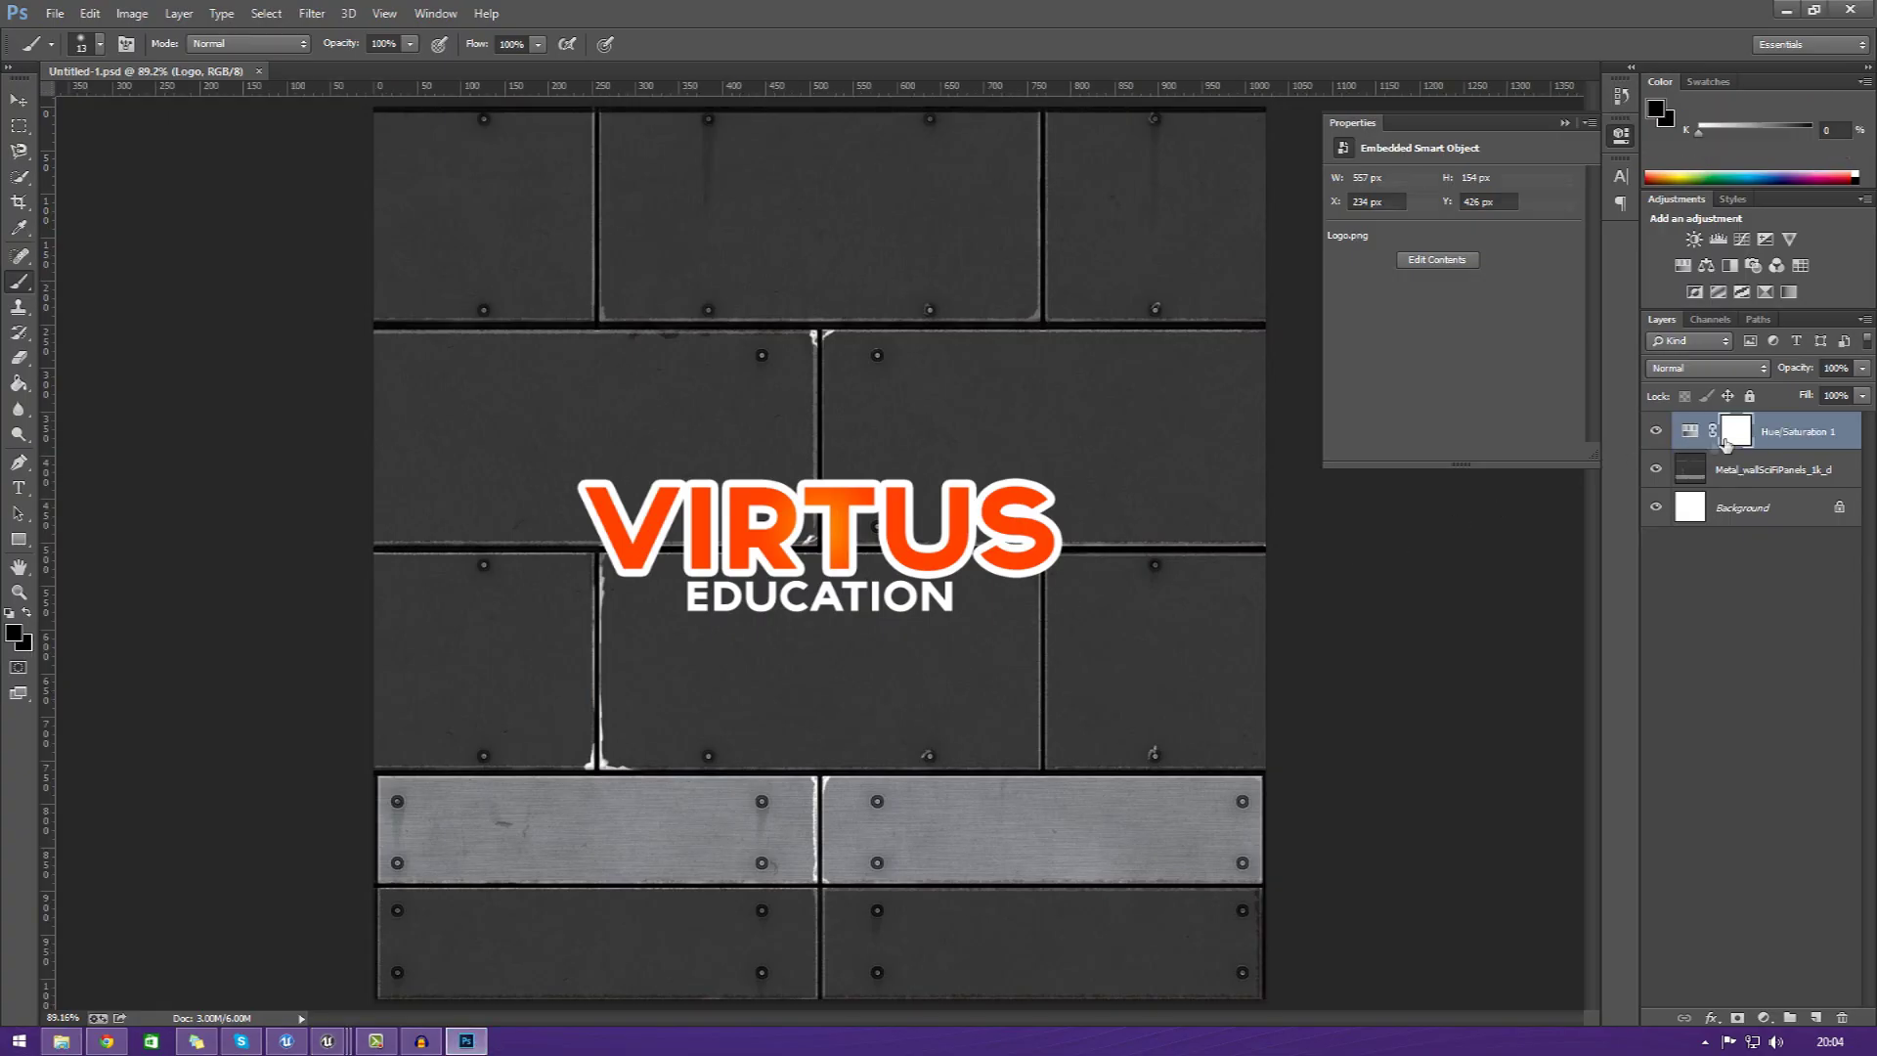
pyautogui.click(54, 13)
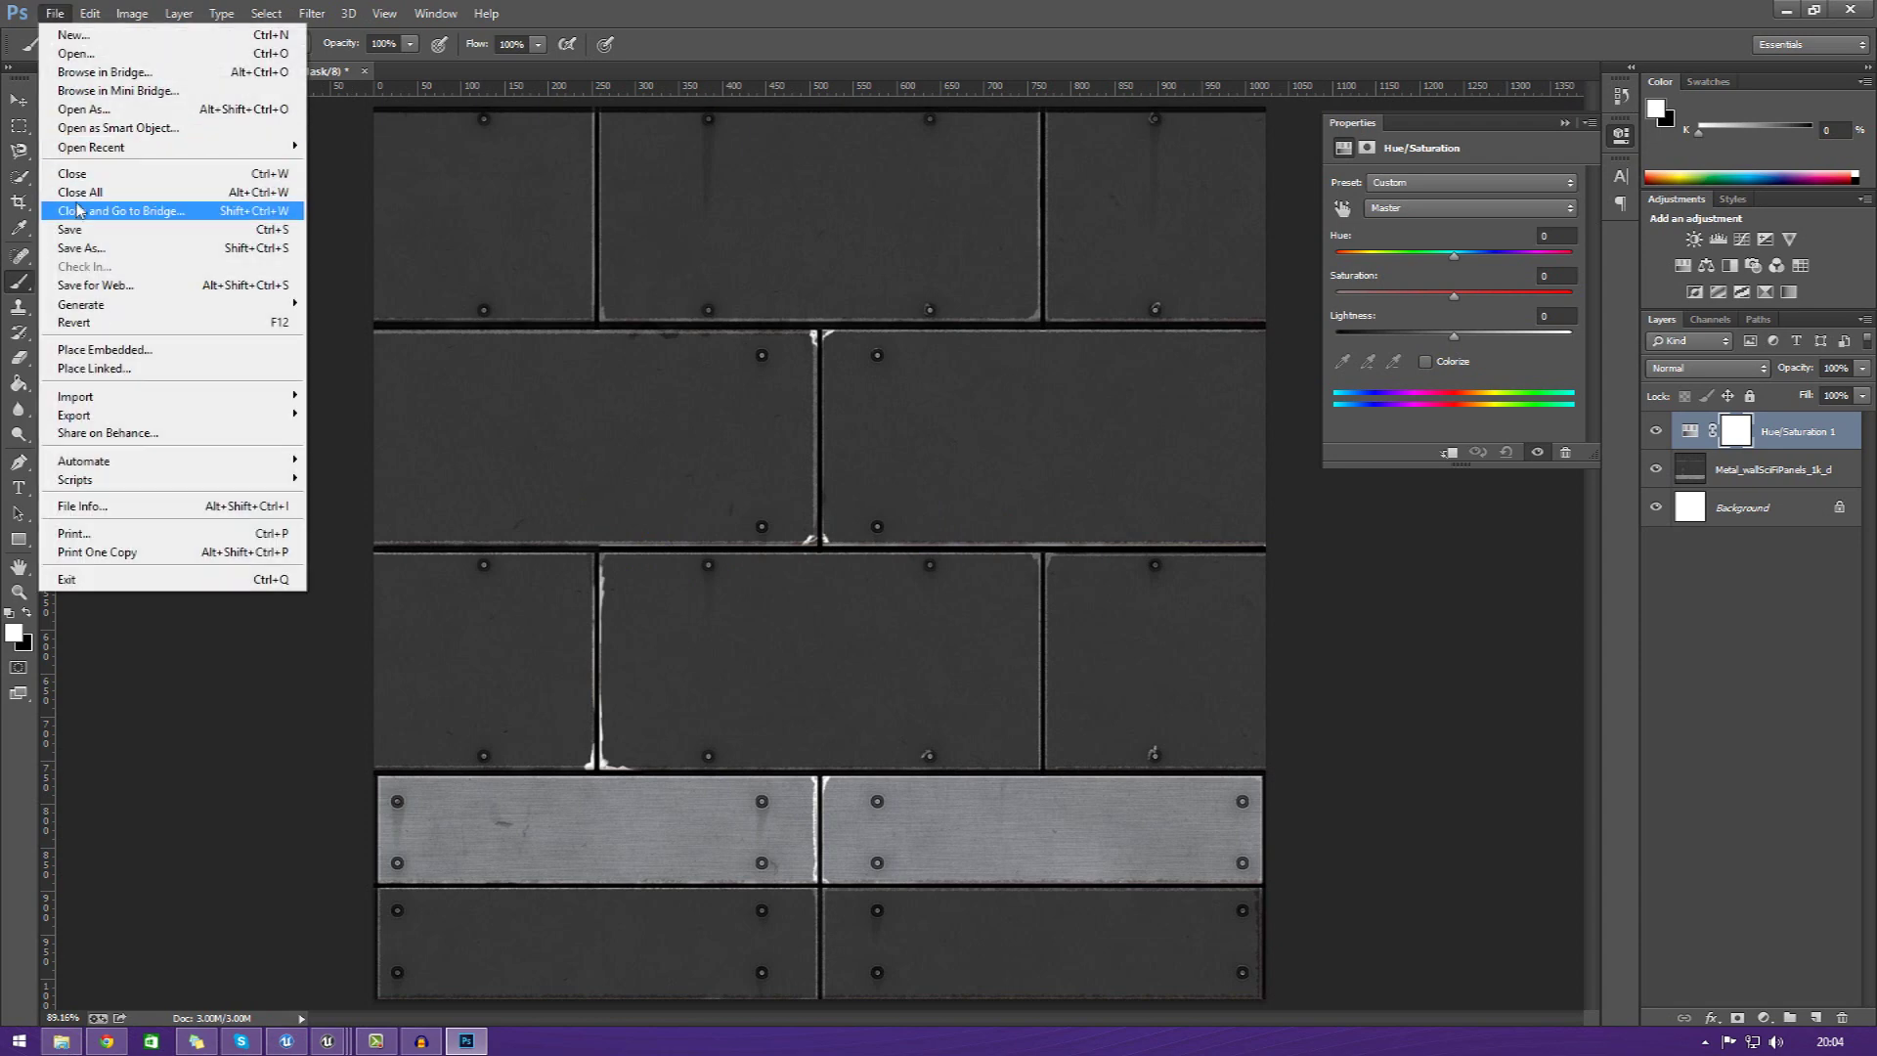
pyautogui.click(88, 251)
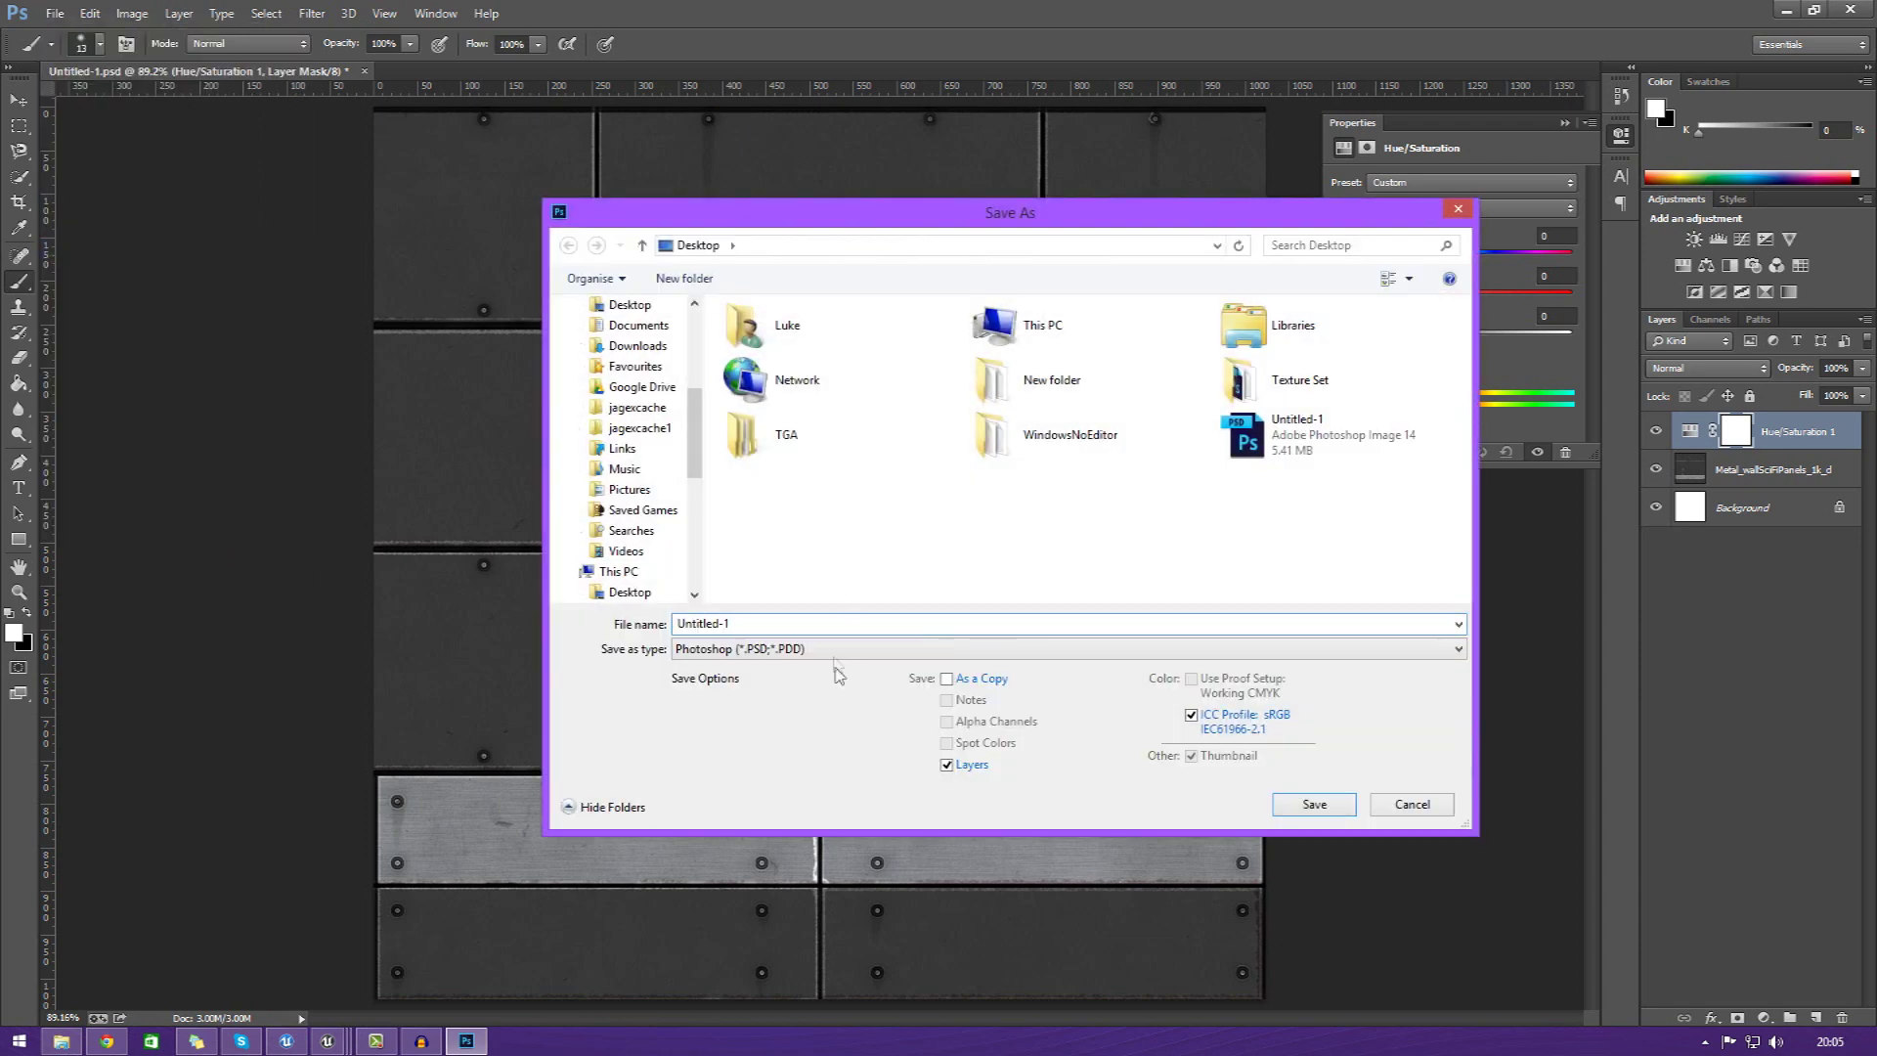
pyautogui.click(838, 649)
pyautogui.click(841, 912)
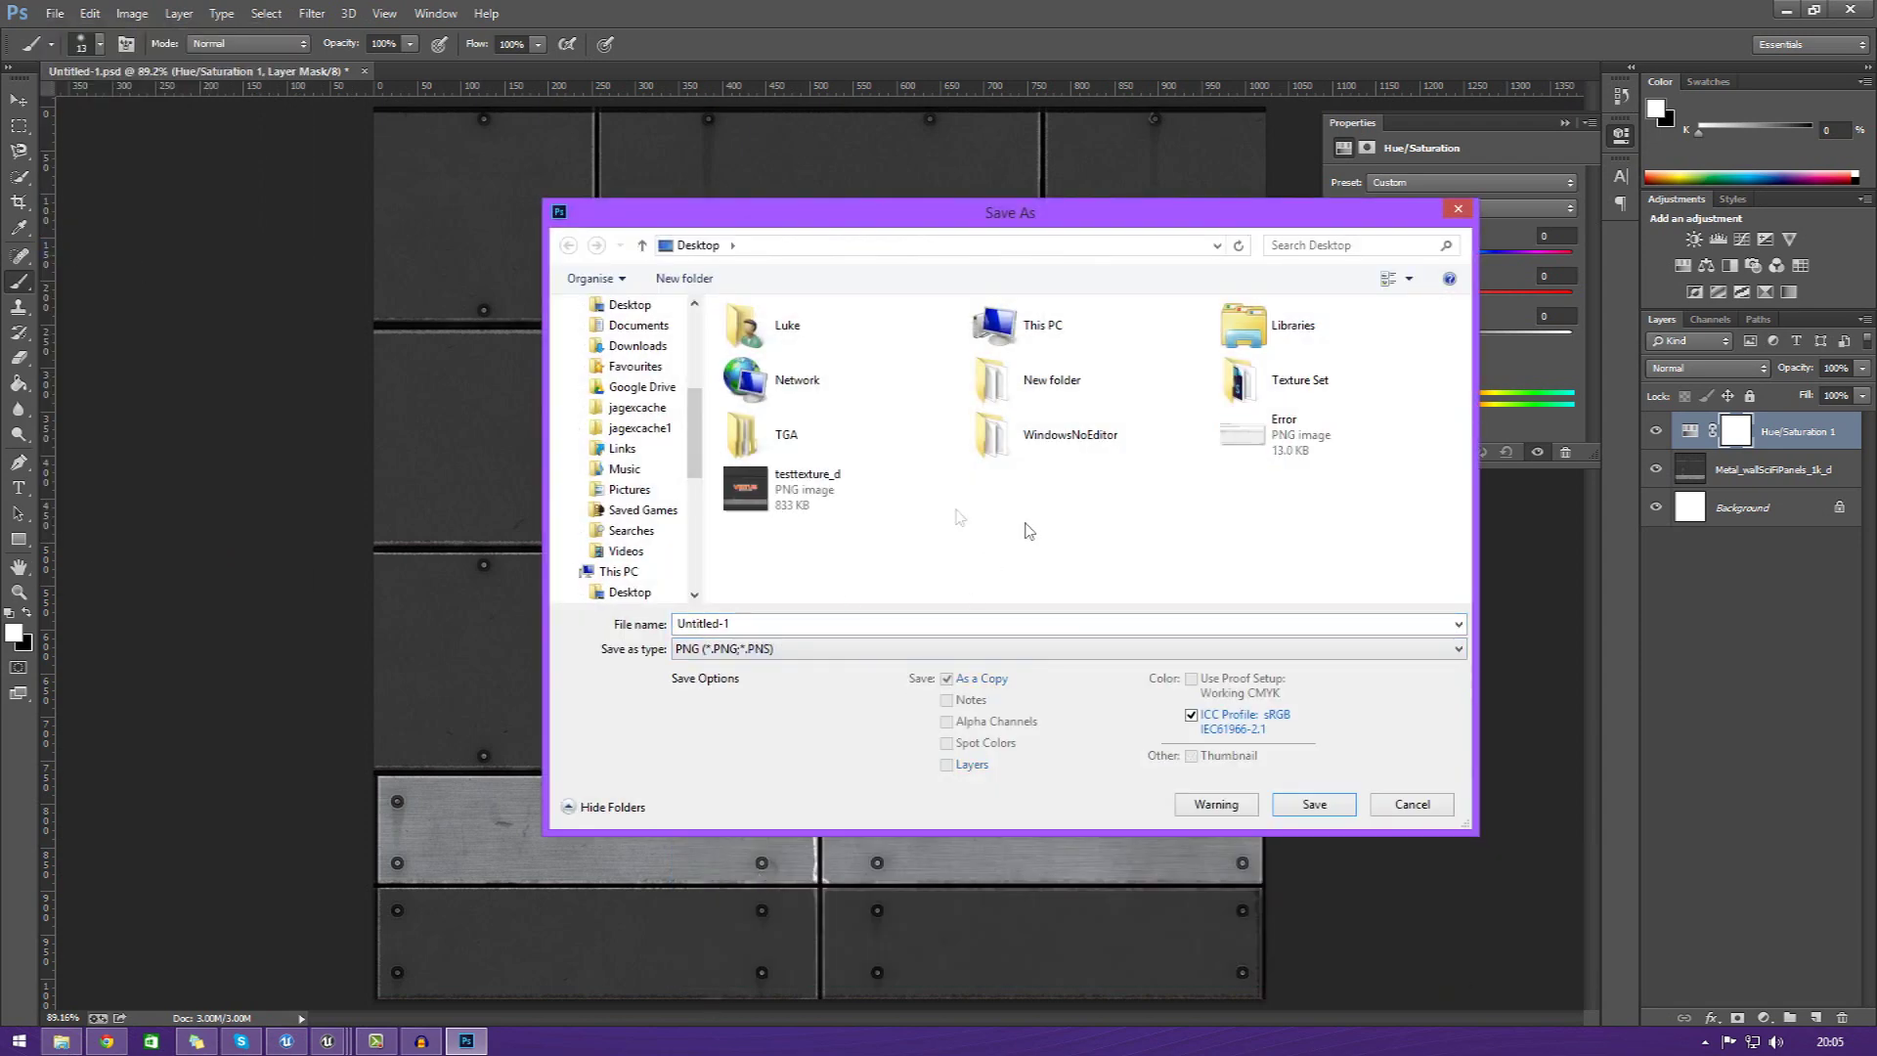
pyautogui.doubleClick(841, 517)
pyautogui.click(990, 528)
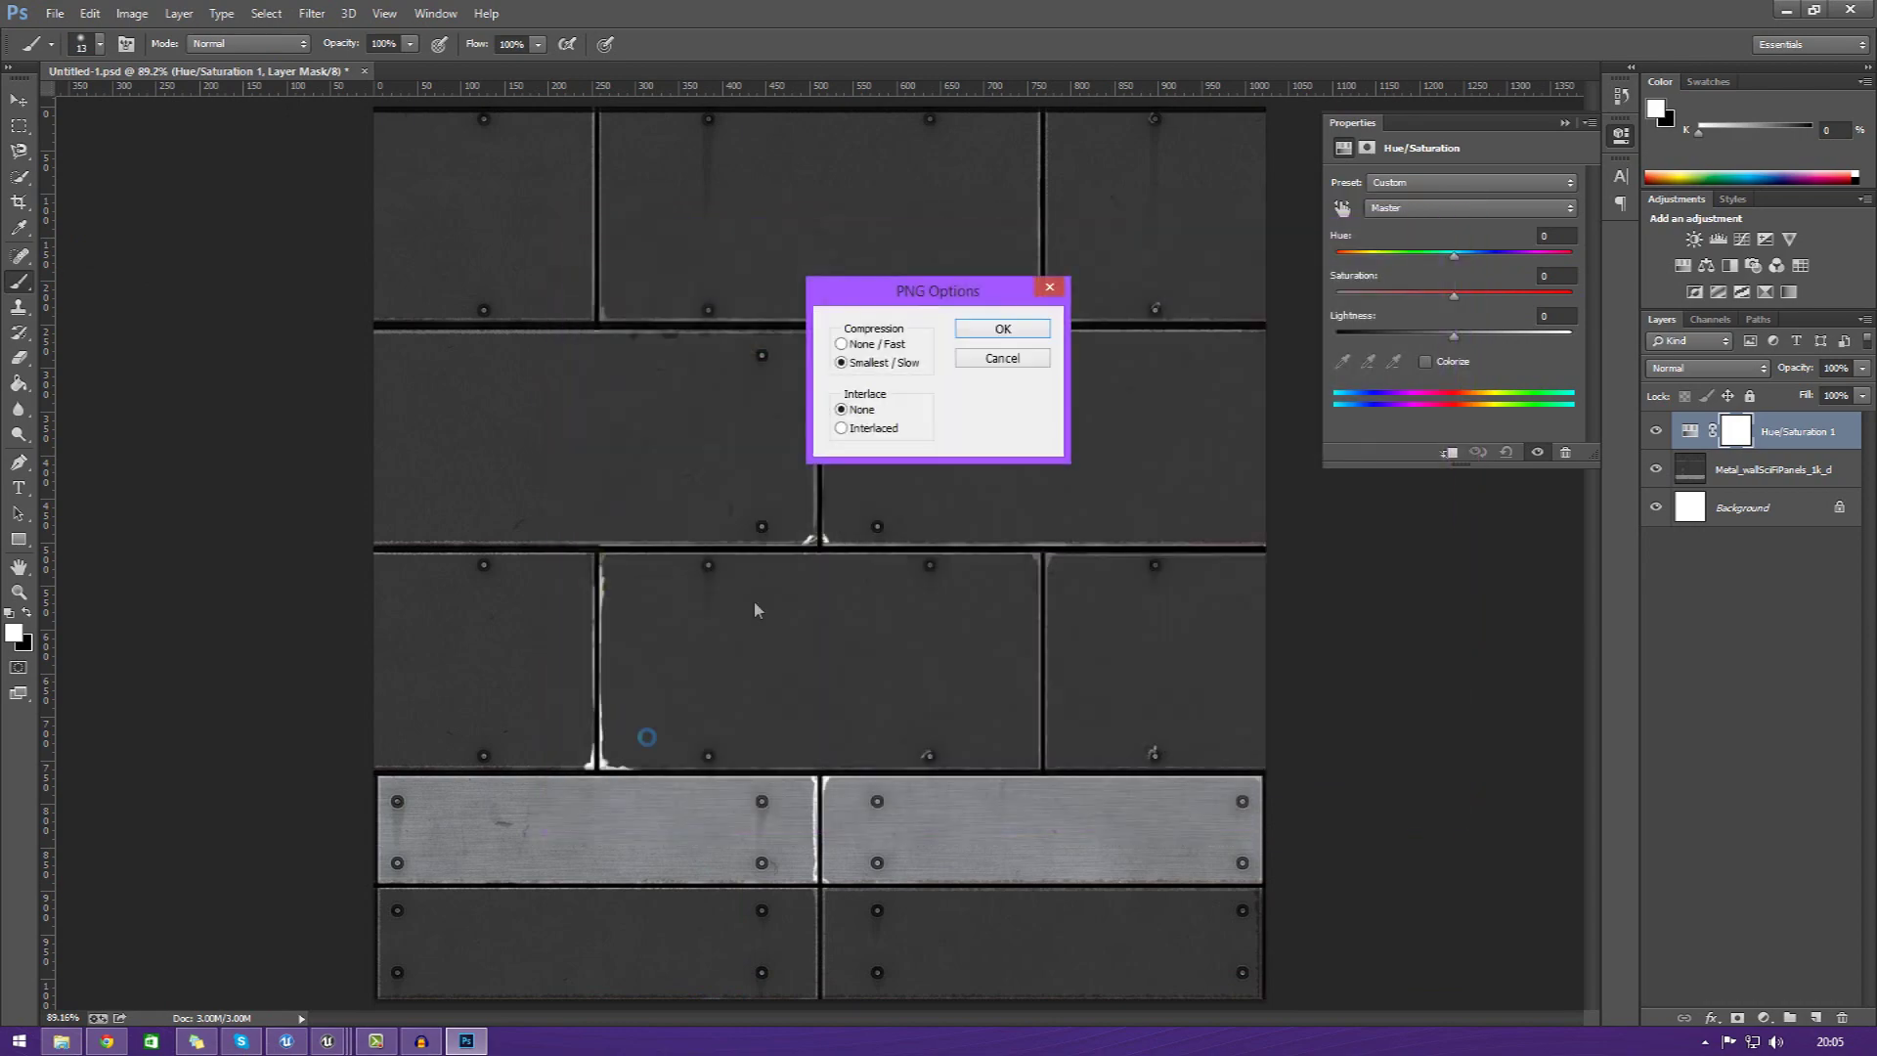
pyautogui.press('Return')
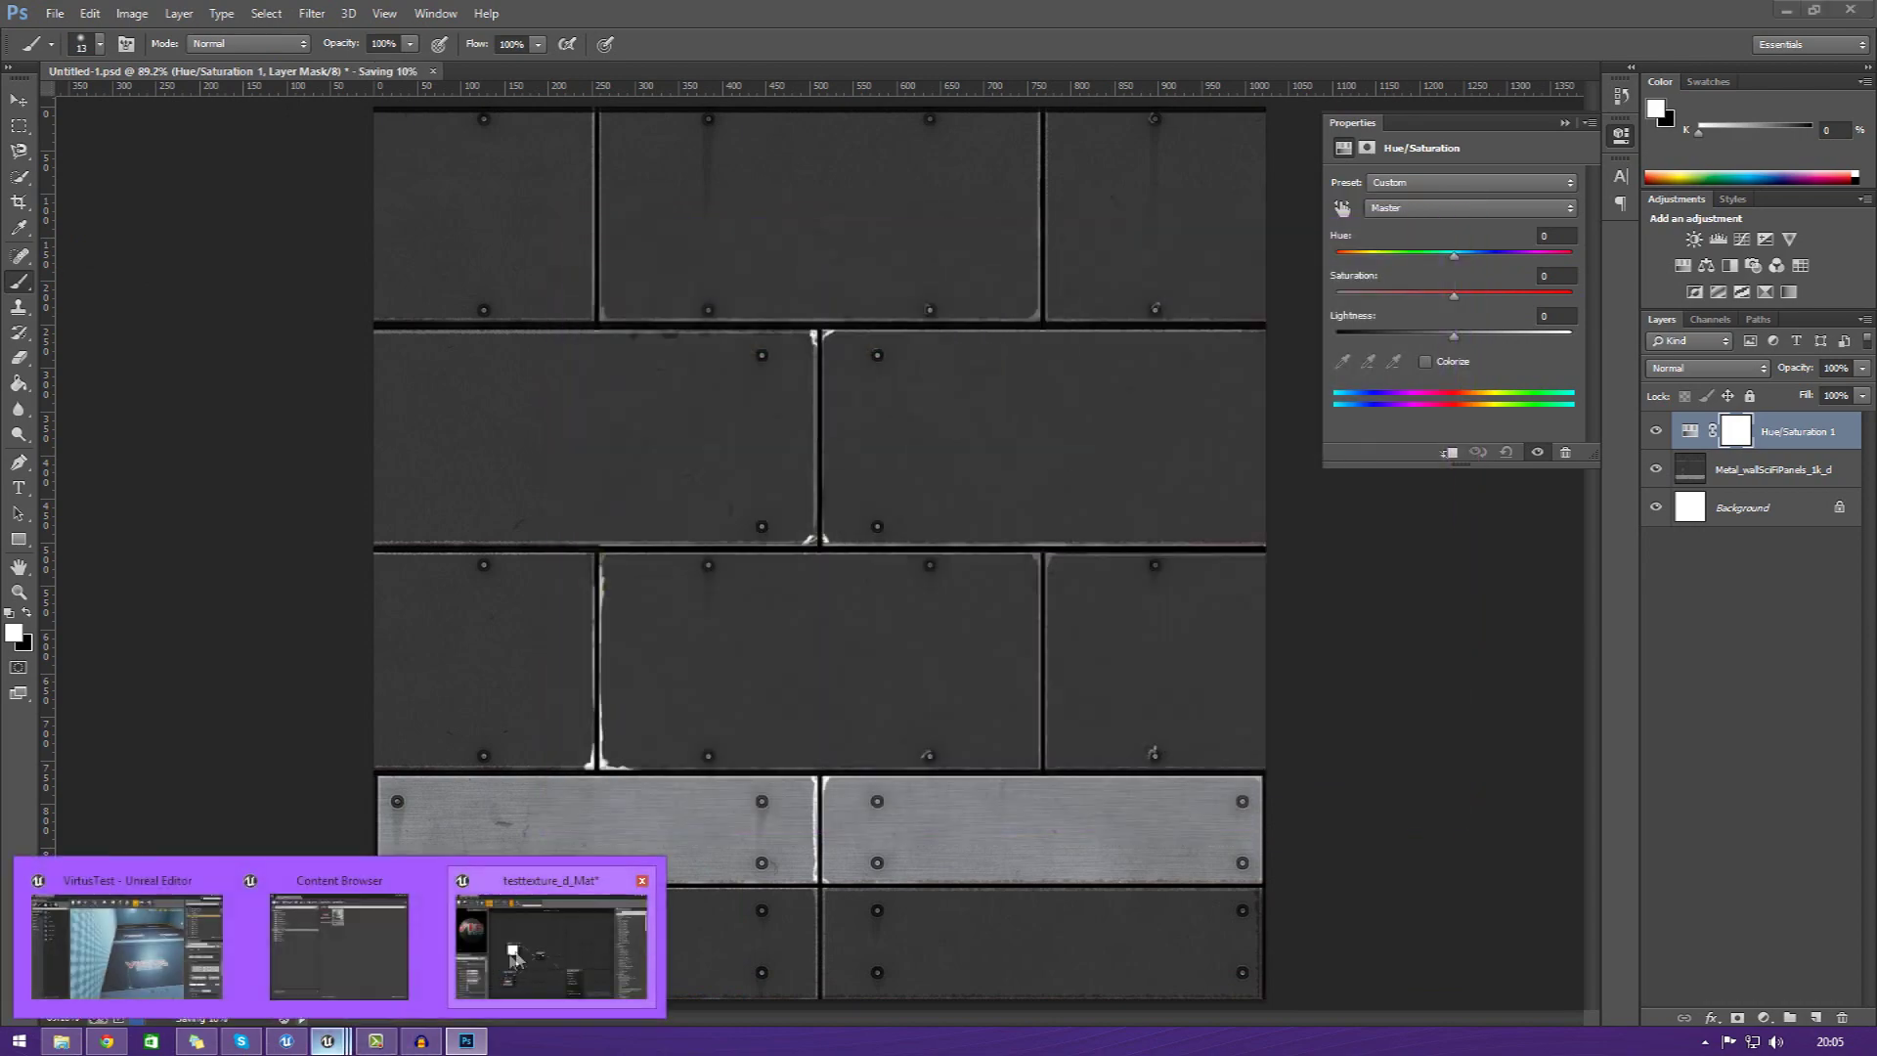
# - Switch back to Unreal Engine and reimport the testtexture_d texture from Materials/NewFolder in the Content Browser
pyautogui.hotkey('alt', 'Tab')
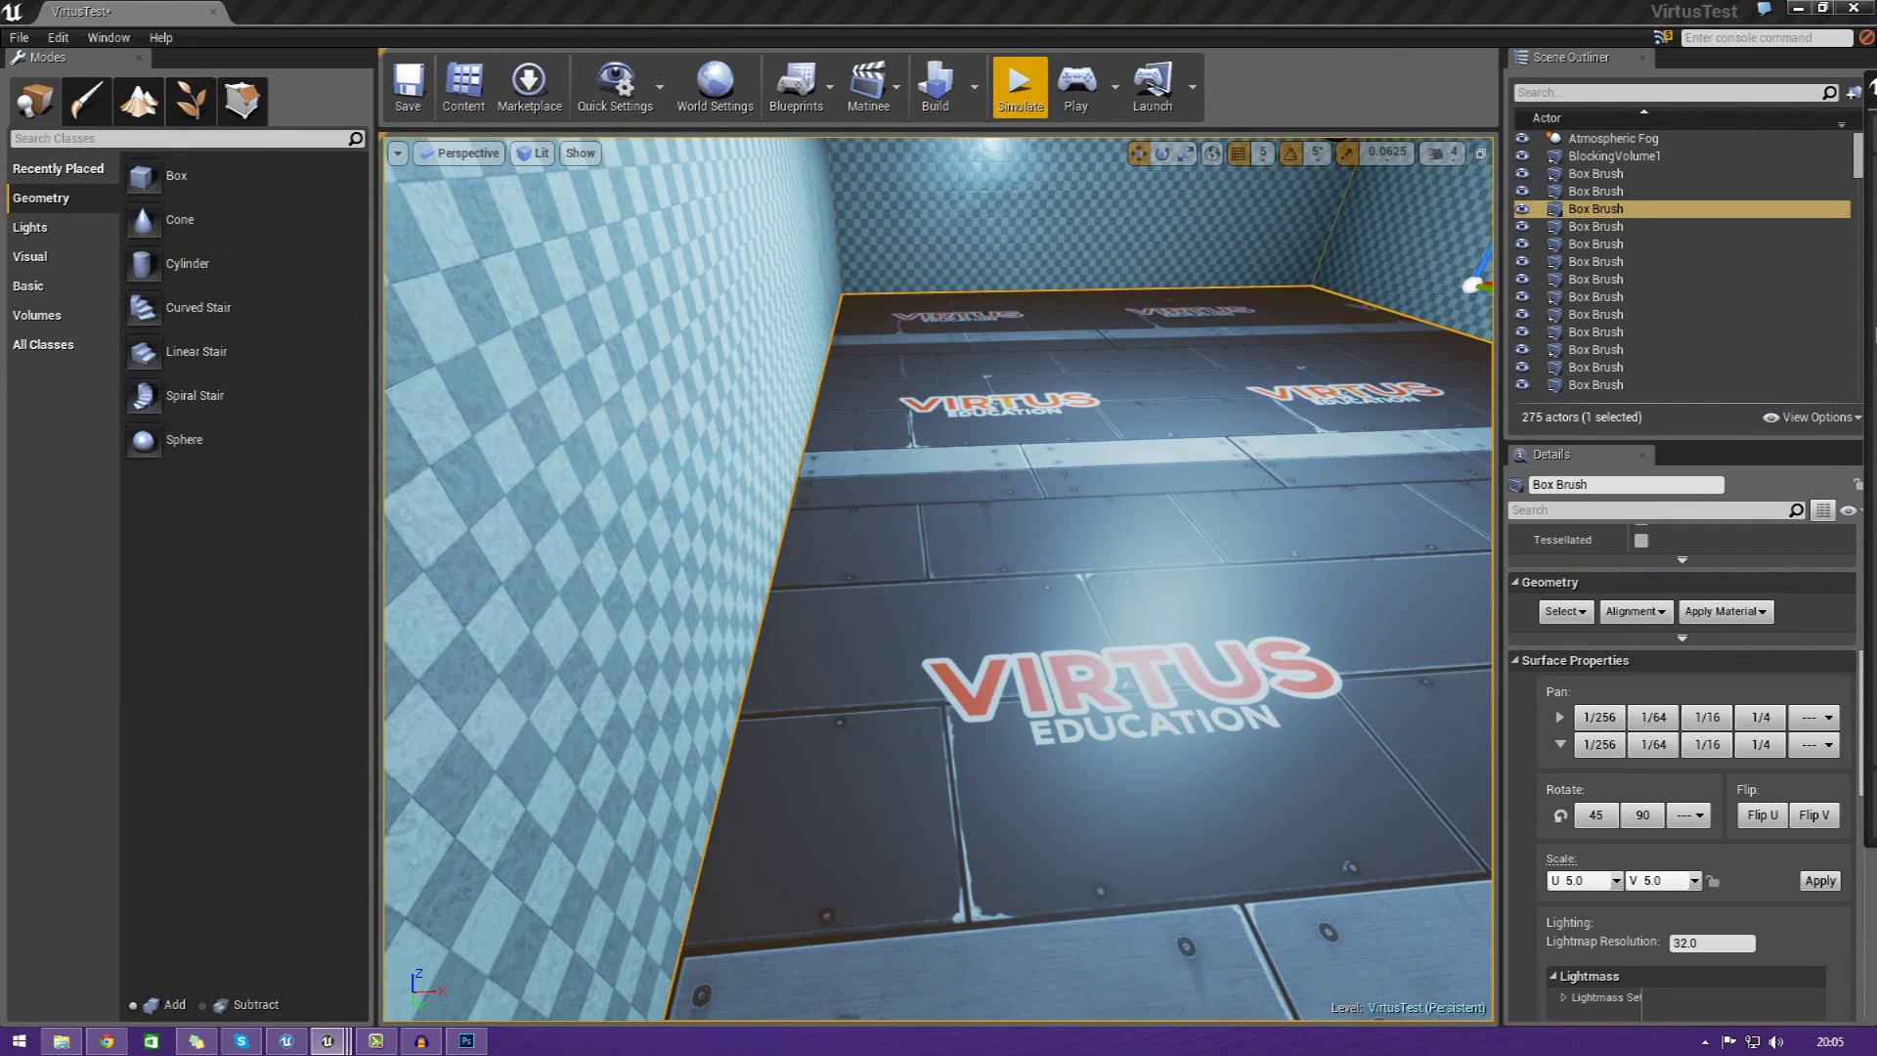
pyautogui.moveTo(1873, 90); pyautogui.dragTo(1530, 299)
pyautogui.click(1424, 453)
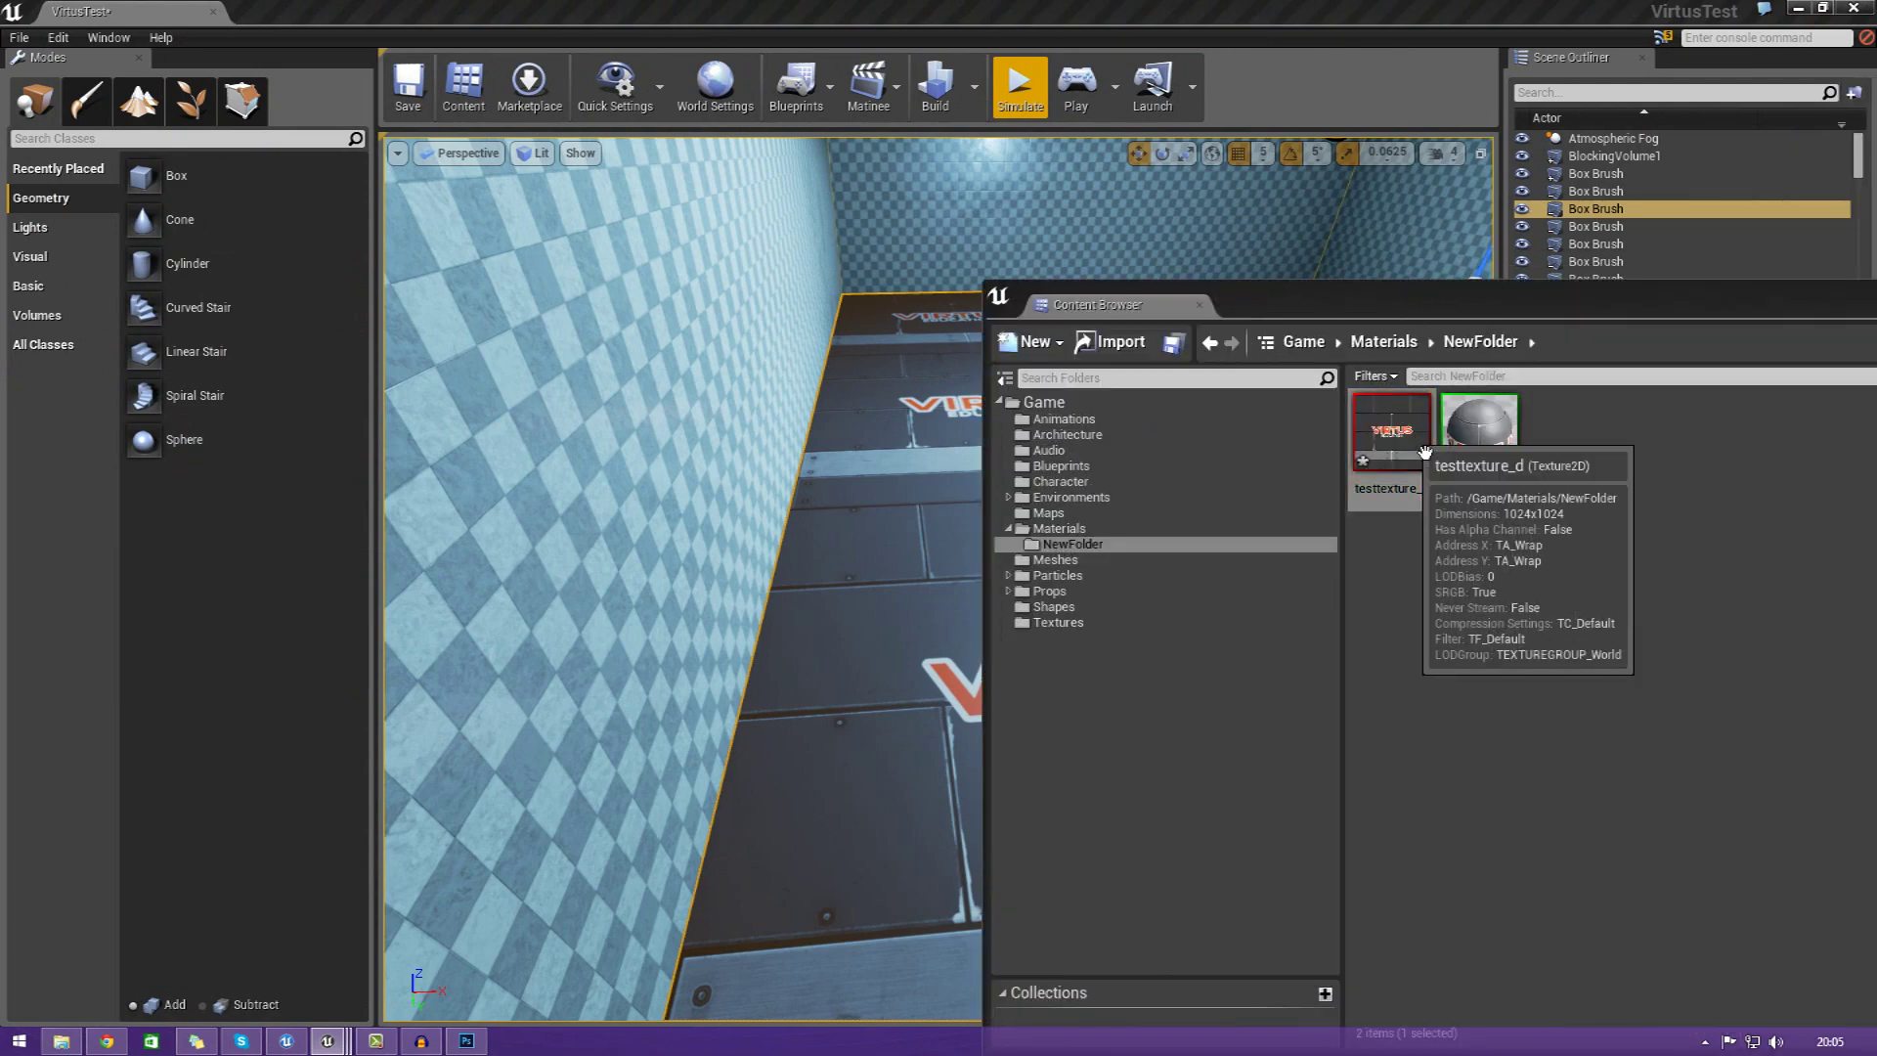
pyautogui.rightClick(1413, 446)
pyautogui.click(1474, 465)
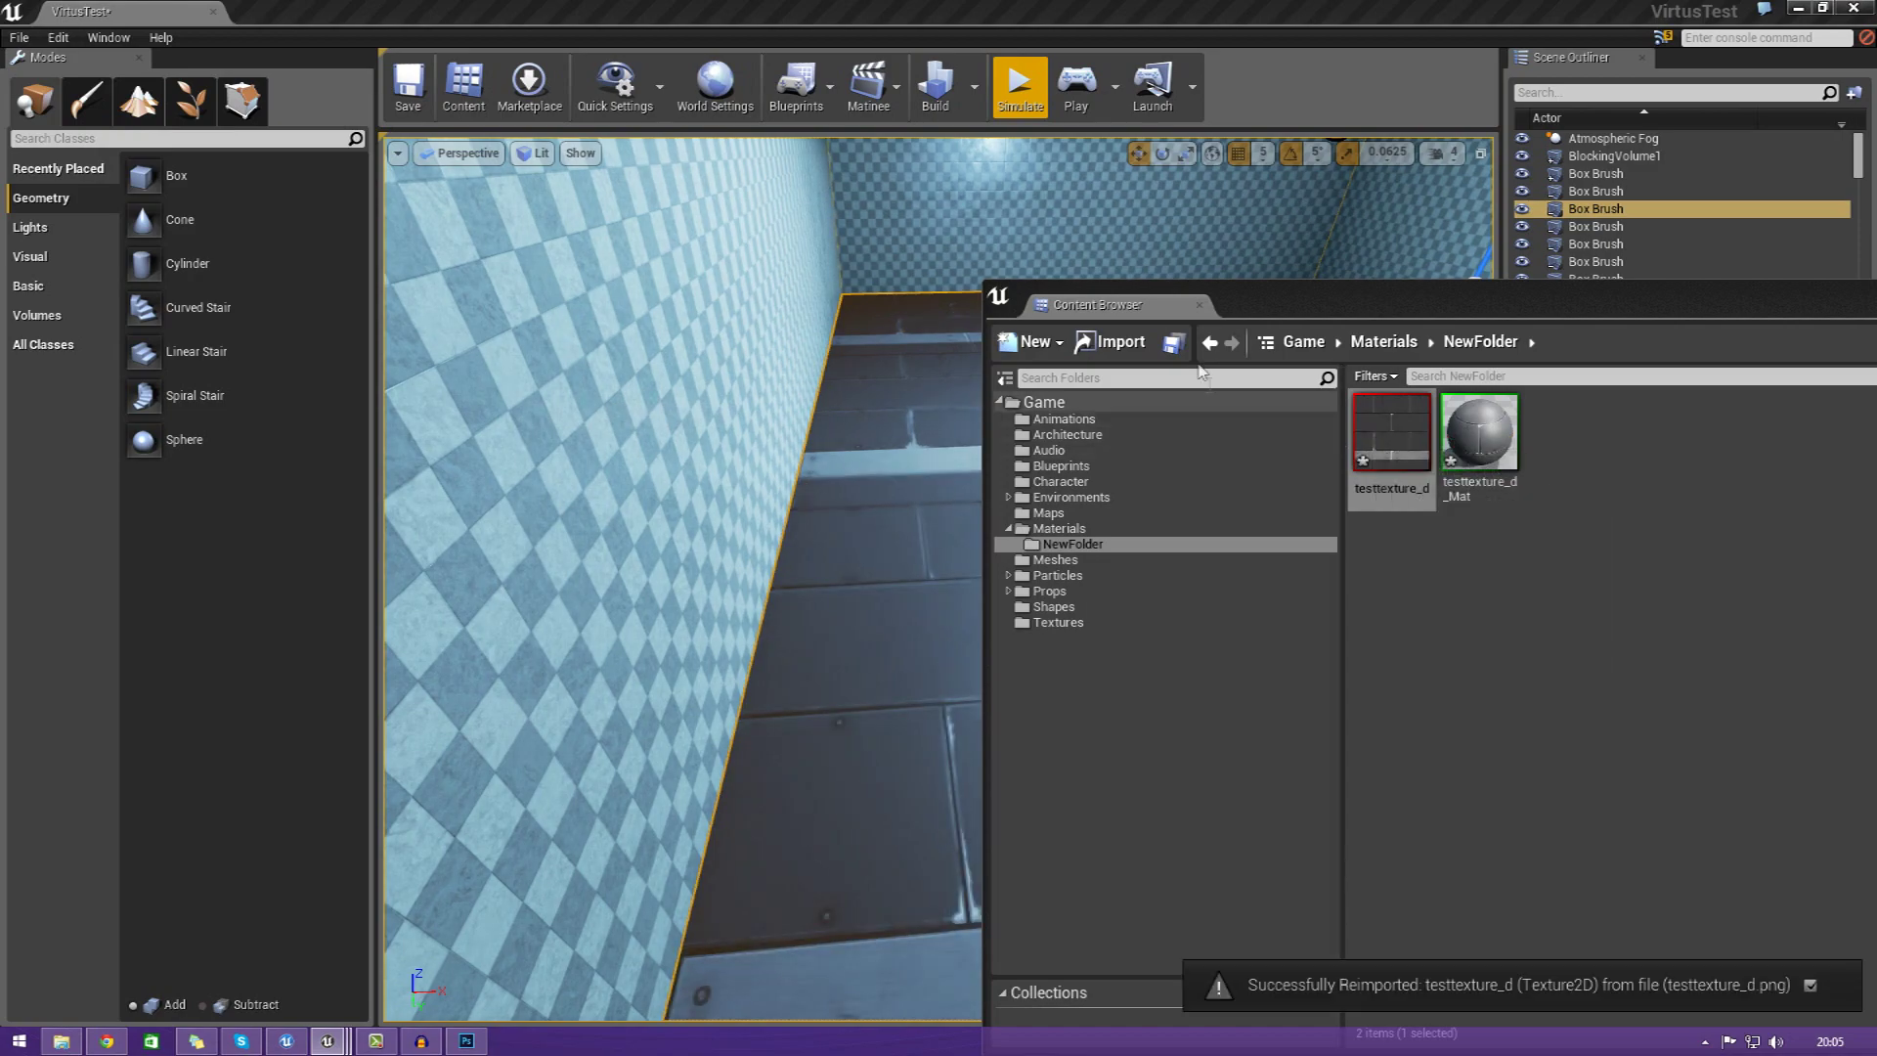
pyautogui.click(1200, 305)
# - Return to the rounded cube indoors and select it to check the updated texture
pyautogui.moveTo(1205, 330); pyautogui.dragTo(1072, 768, button='right')
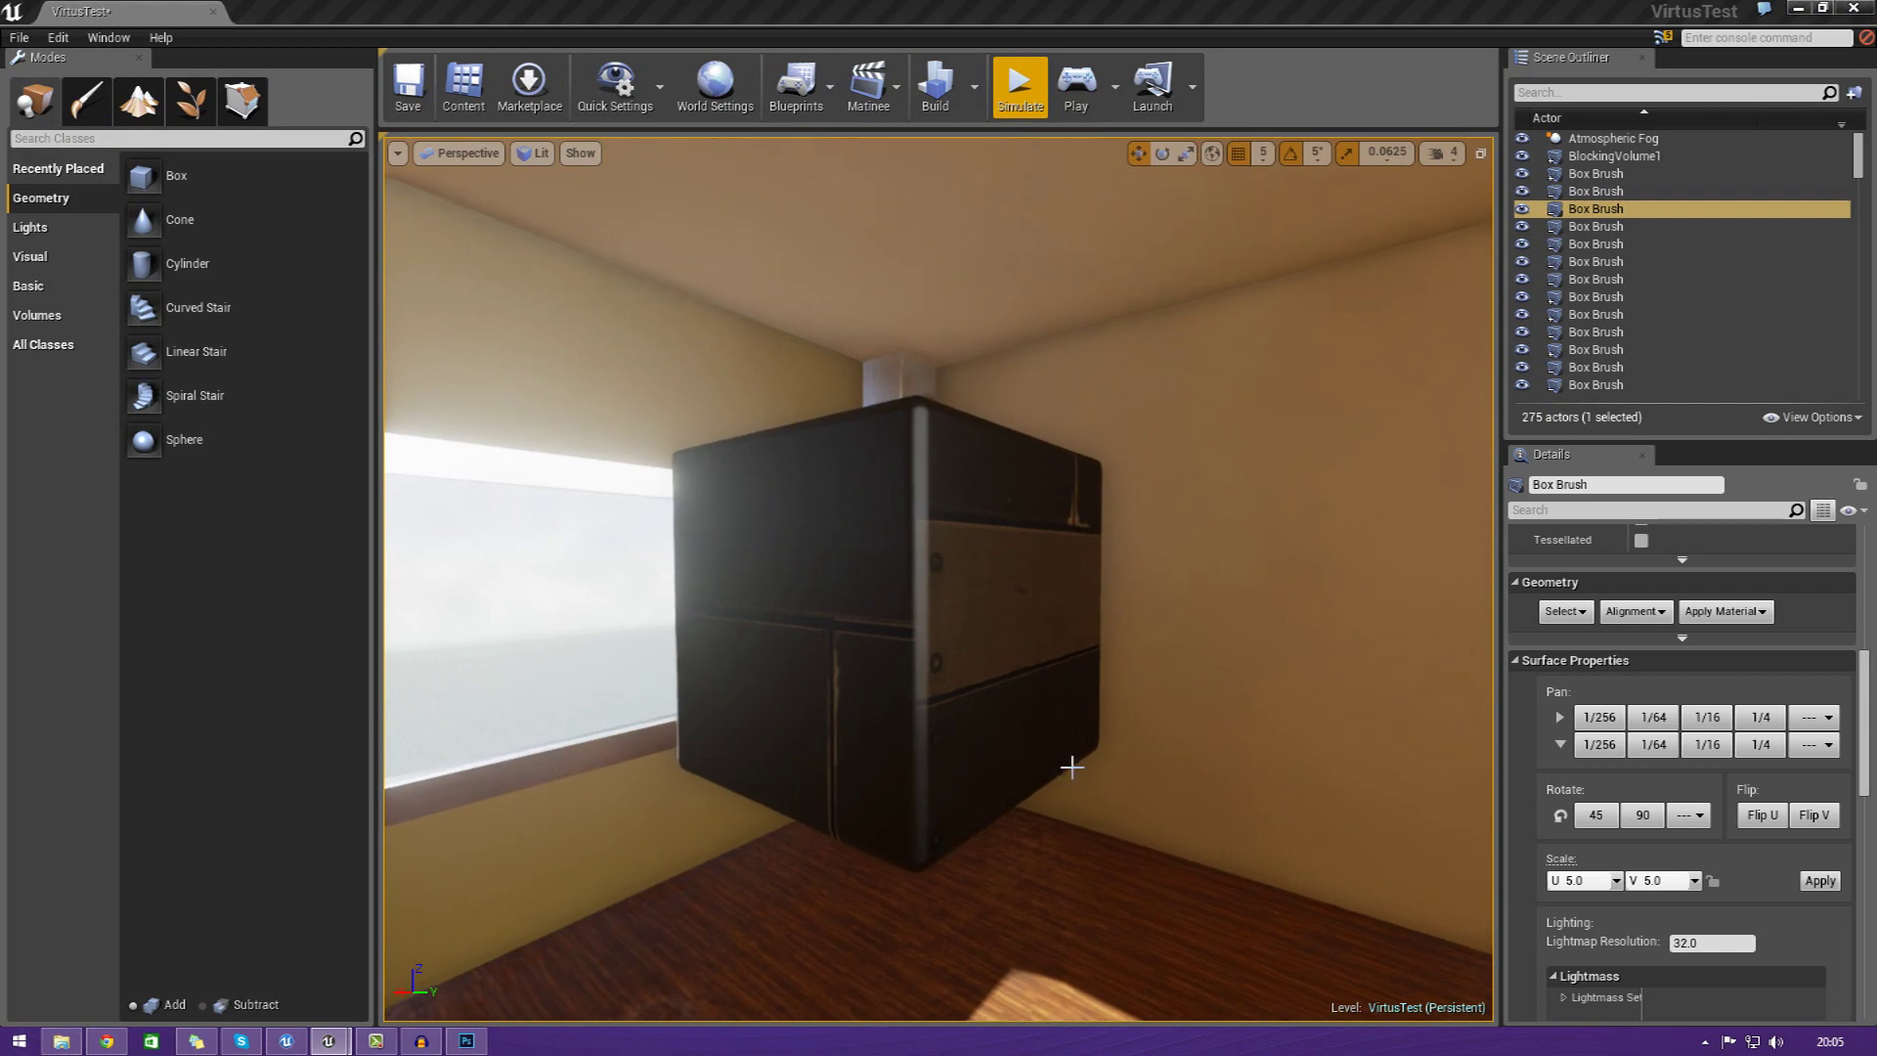
pyautogui.moveTo(979, 579); pyautogui.dragTo(1030, 202, button='right')
pyautogui.click(865, 625)
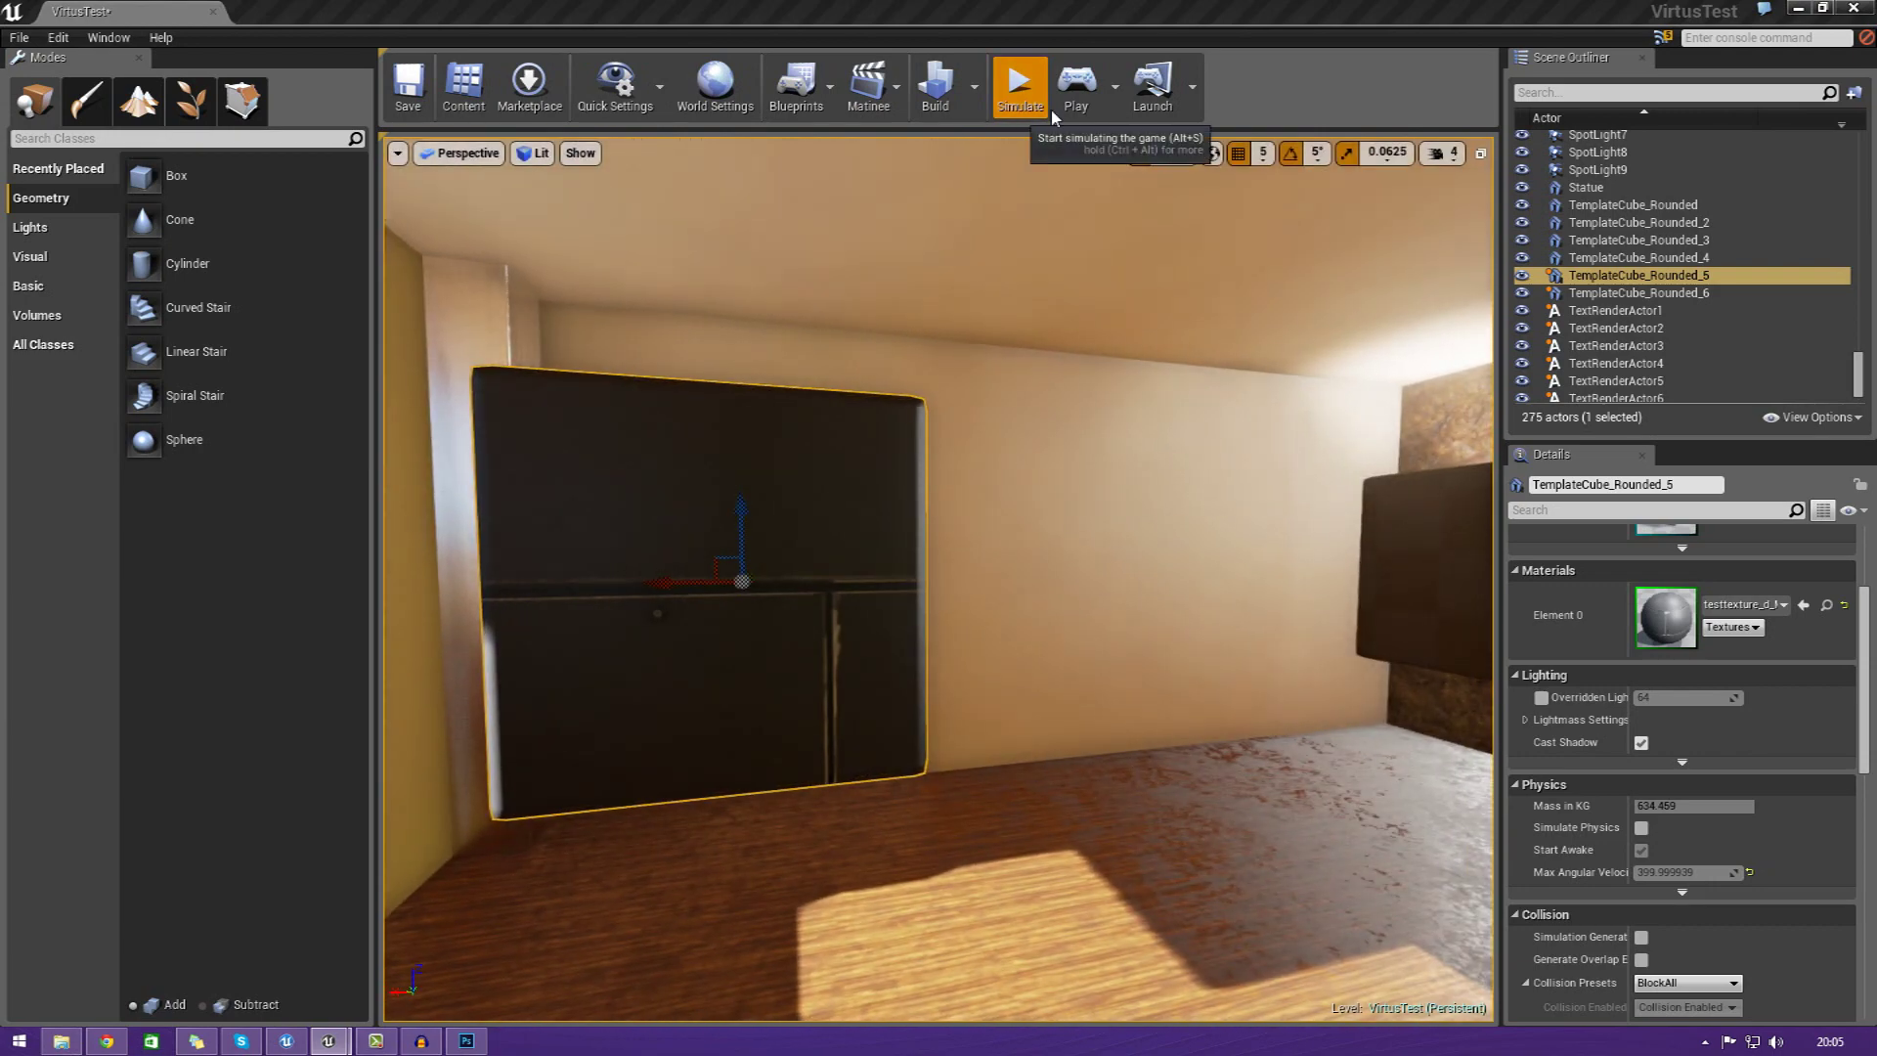
# - Play-test the level by walking up to the retextured cube, and end the play session
pyautogui.click(1046, 113)
pyautogui.click(1114, 92)
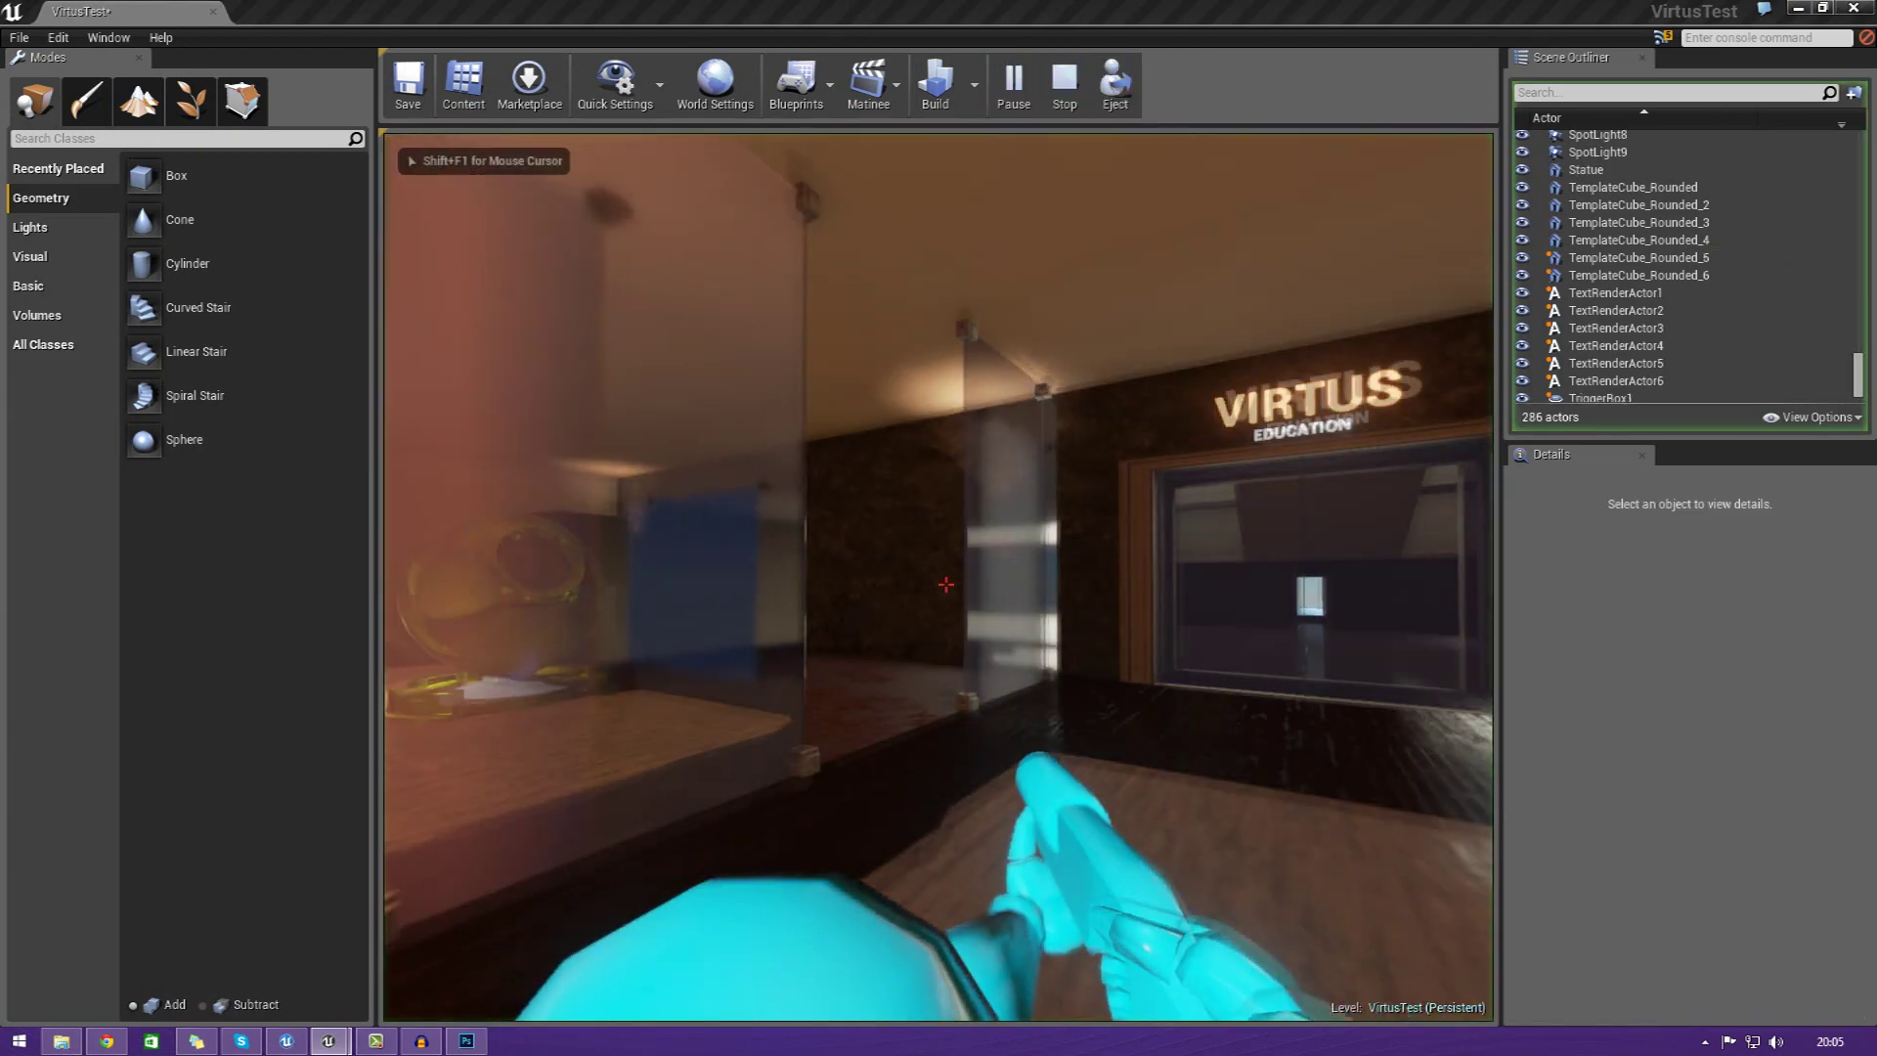
pyautogui.press('w')
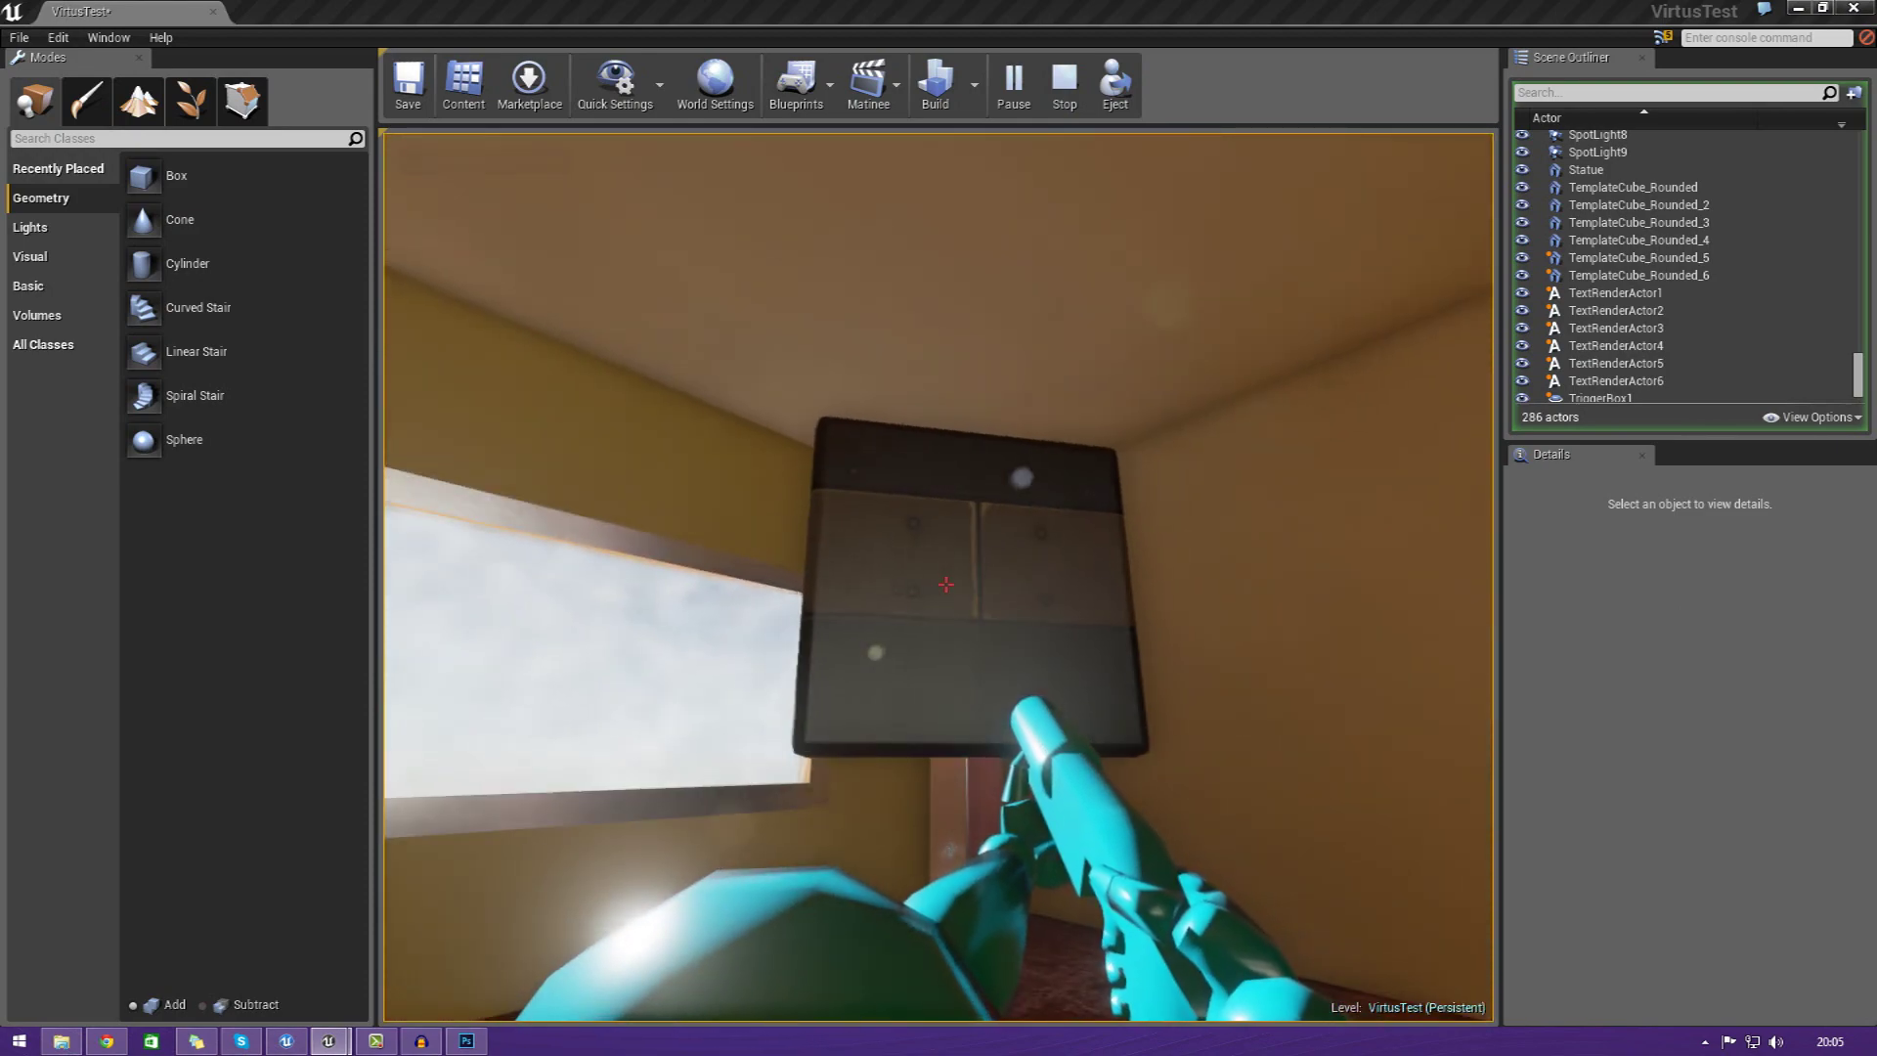
pyautogui.press('Escape')
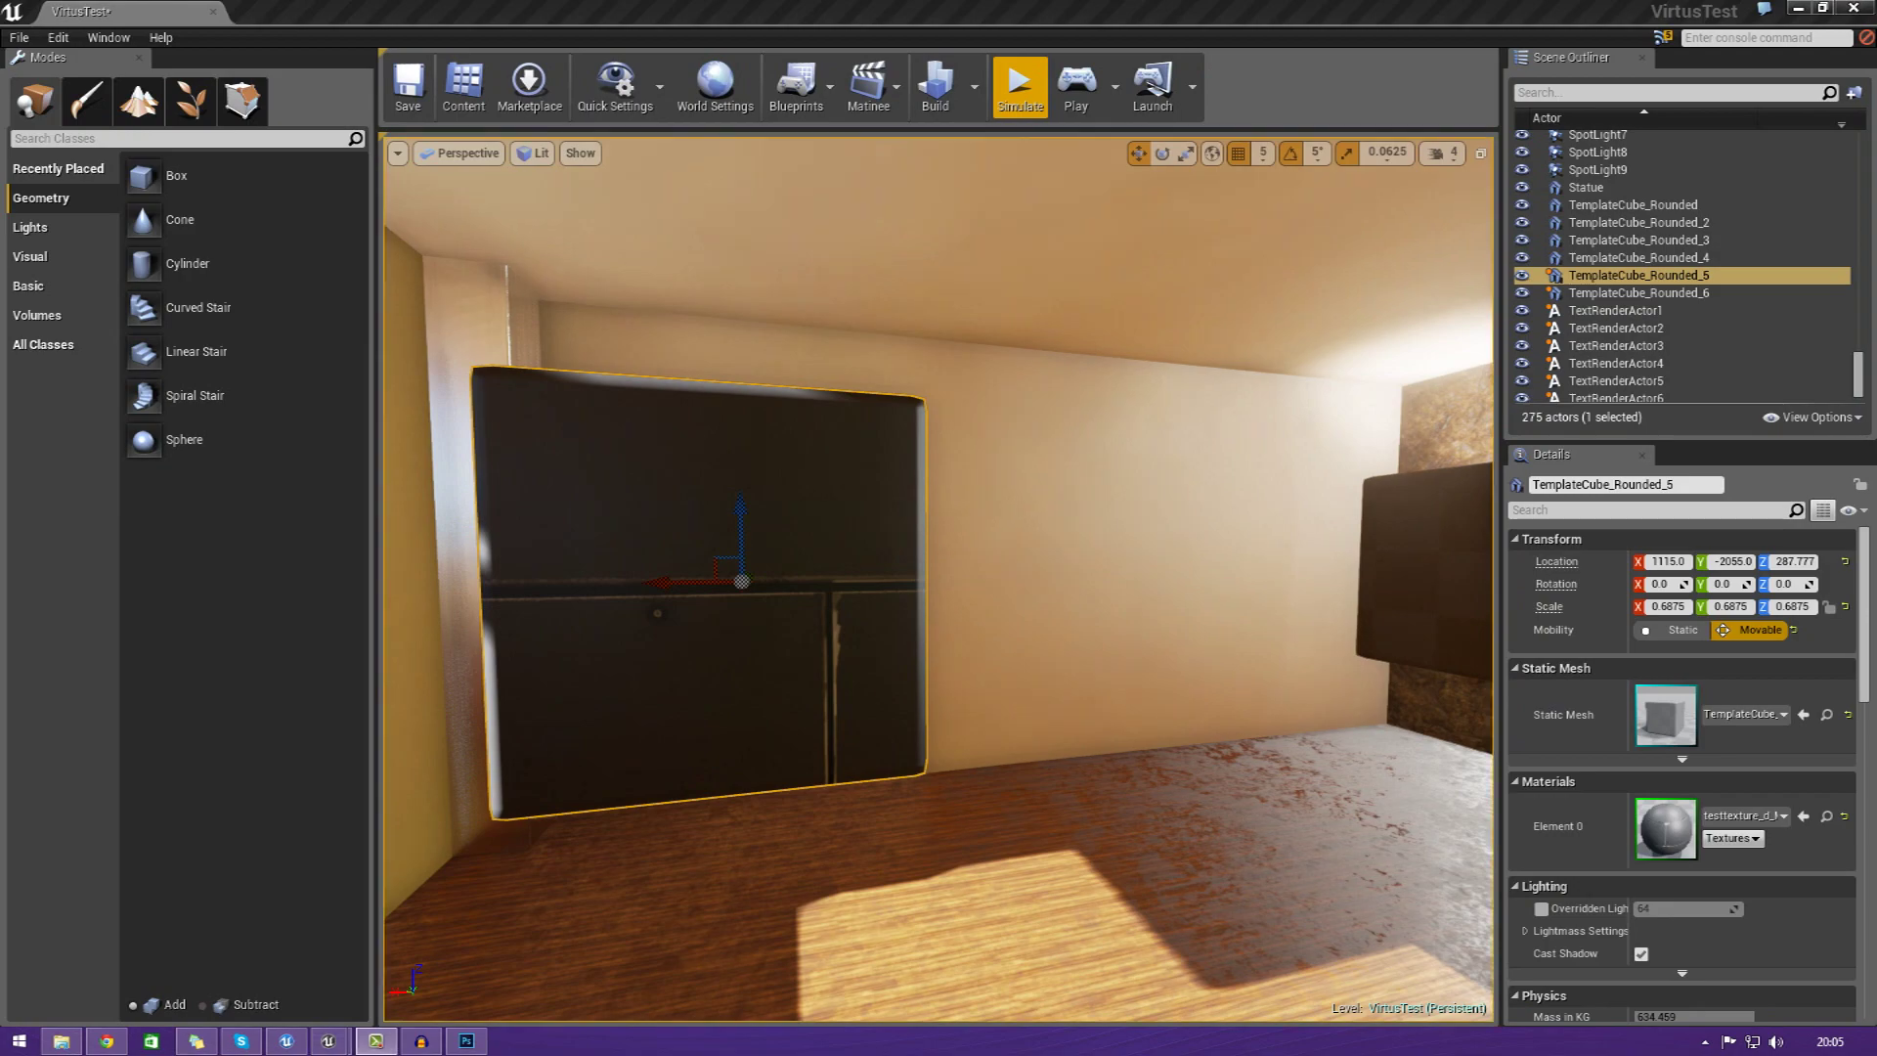
pyautogui.moveTo(938, 577); pyautogui.dragTo(1016, 508, button='right')
pyautogui.press('w')
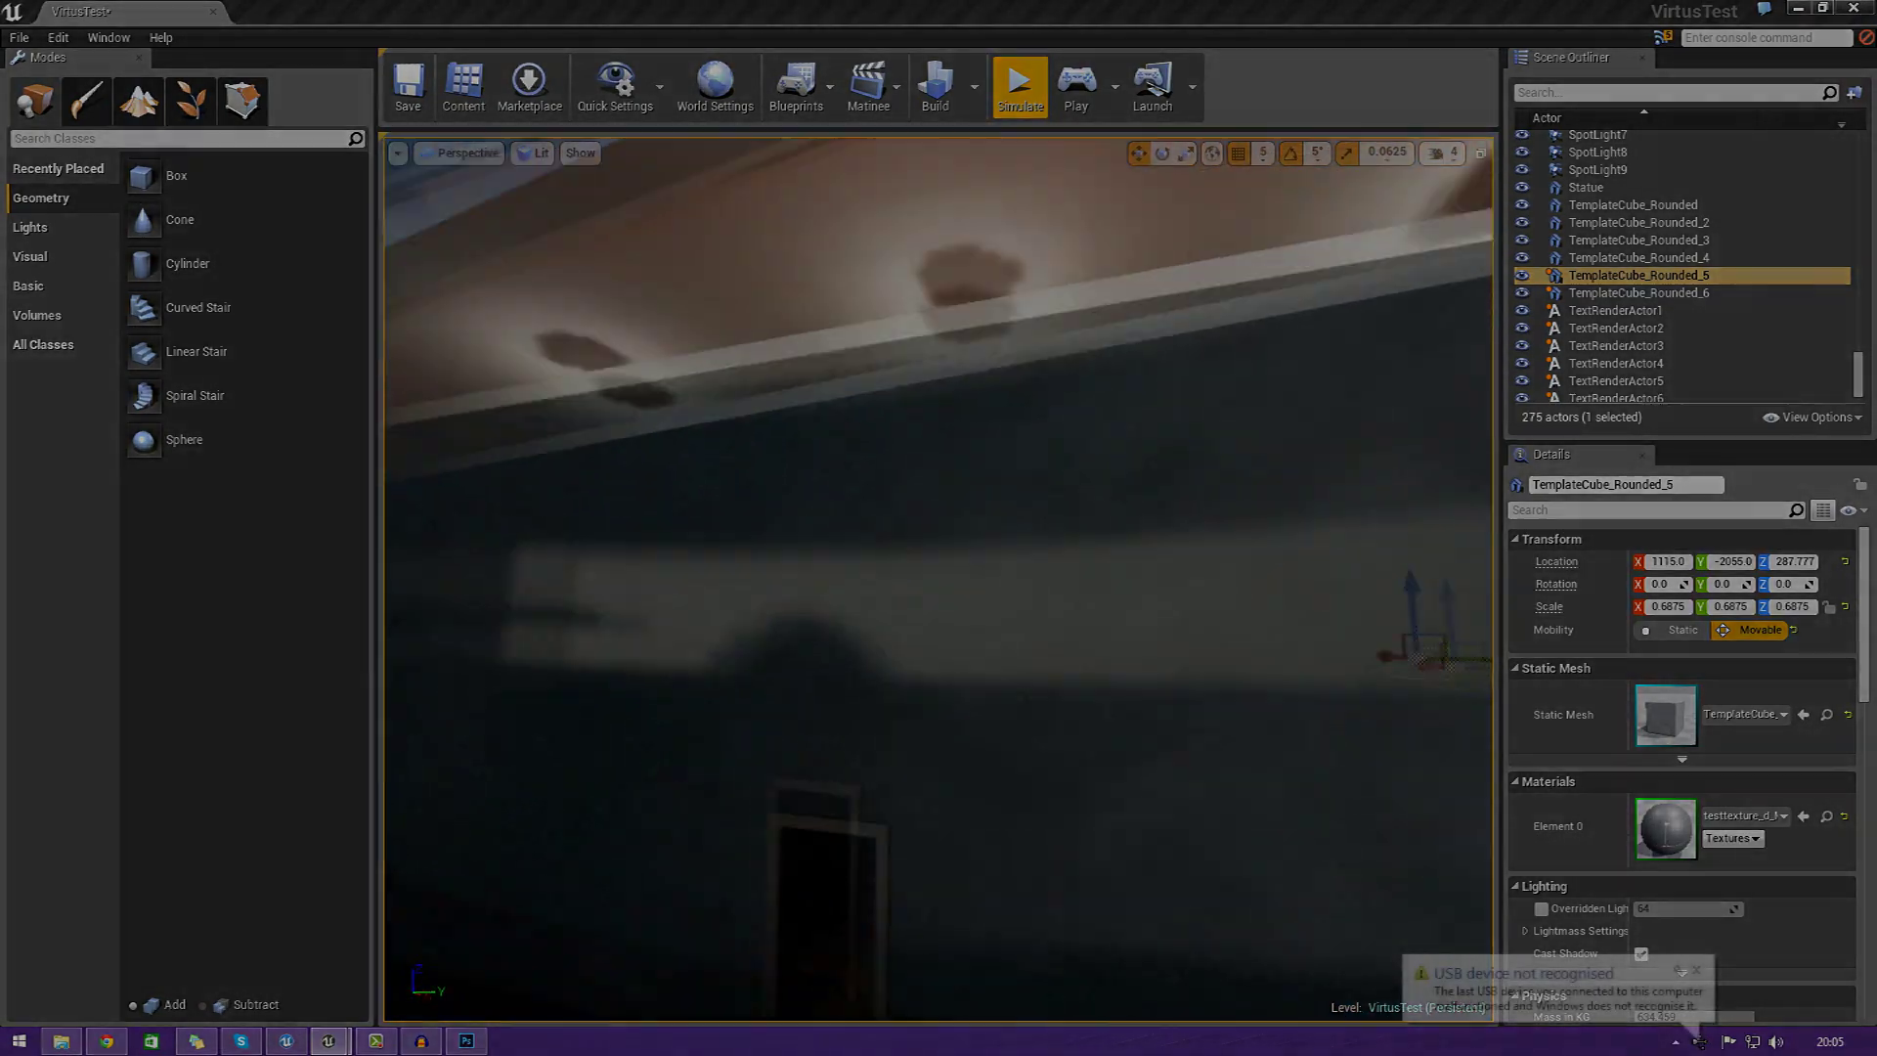